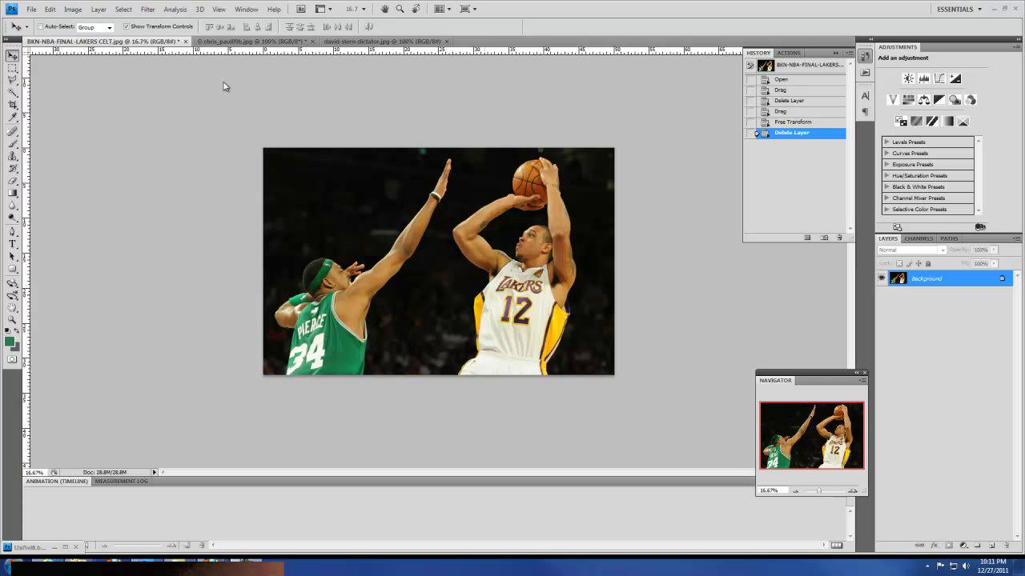
Step: Copy the chris_paul09b.jpg image onto the dark area between the players in the Lakers–Celtics photo and close the source without saving
{"action": "left_click", "coordinate": [238, 42]}
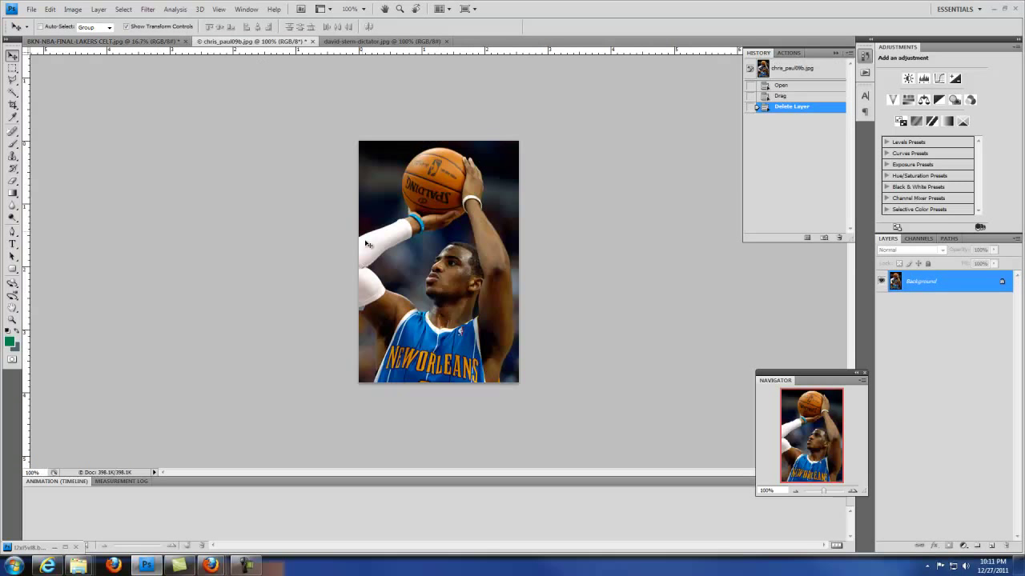
{"action": "left_click", "coordinate": [359, 43]}
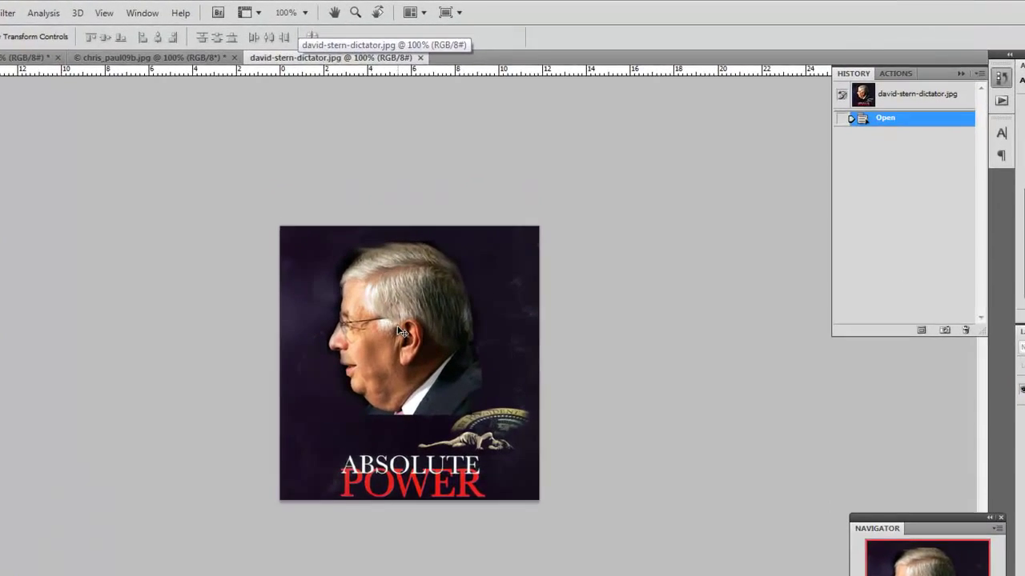
{"action": "left_click", "coordinate": [134, 58]}
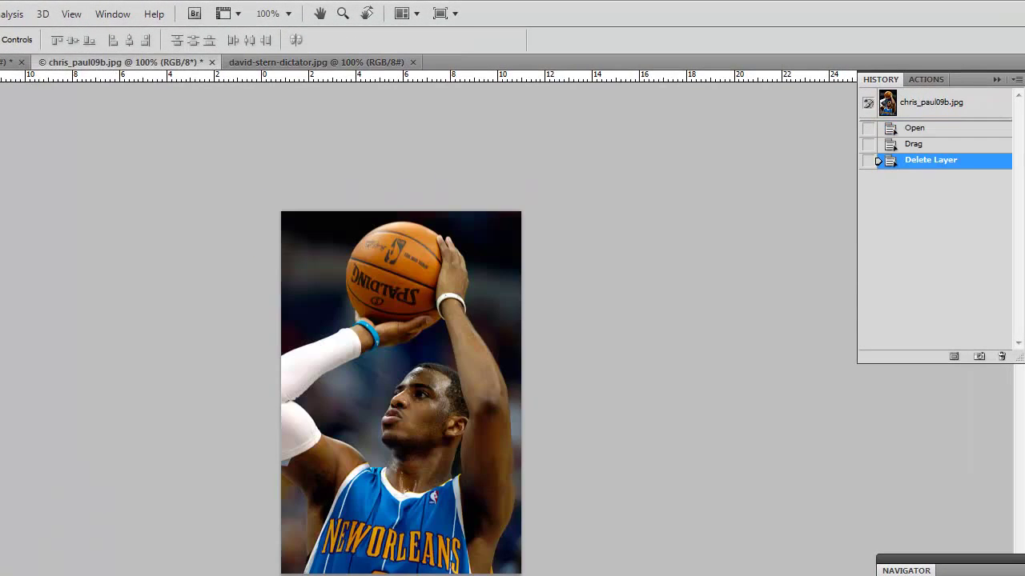
{"action": "left_click", "coordinate": [8, 62]}
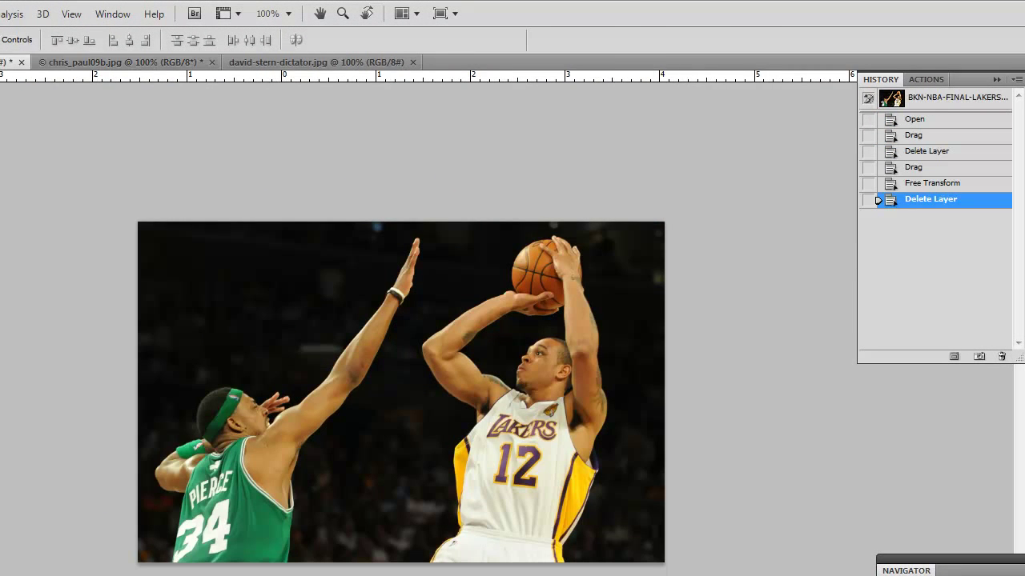
{"action": "left_click", "coordinate": [102, 62]}
{"action": "left_click_drag", "start_coordinate": [123, 68], "coordinate": [648, 170]}
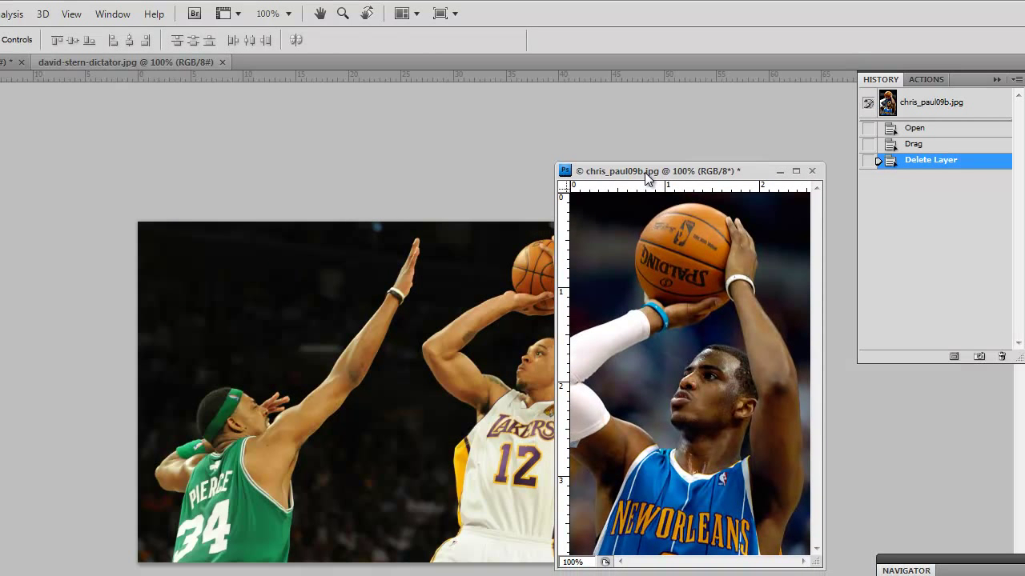
{"action": "left_click_drag", "start_coordinate": [704, 295], "coordinate": [338, 359]}
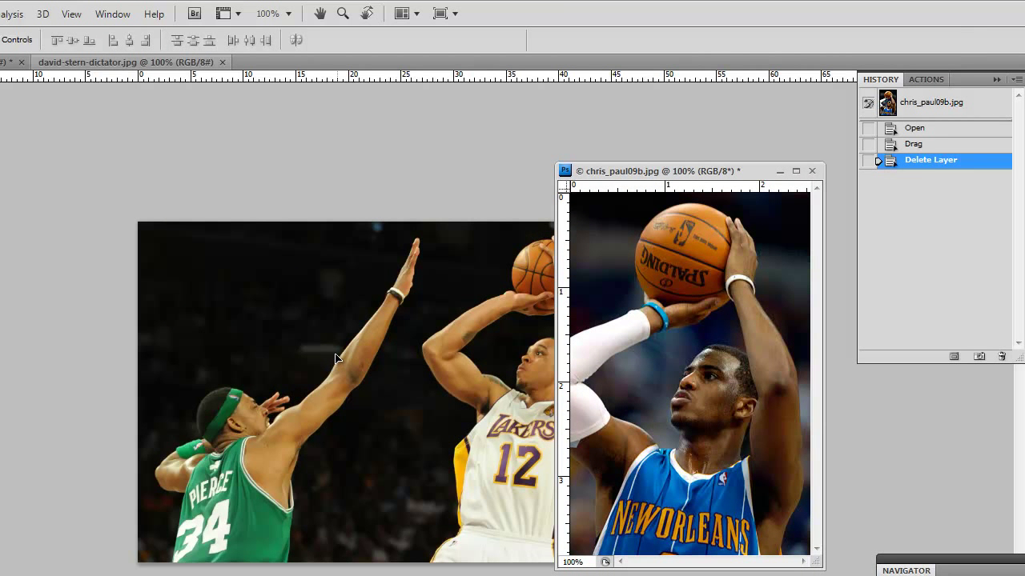
{"action": "left_click_drag", "start_coordinate": [356, 405], "coordinate": [402, 470]}
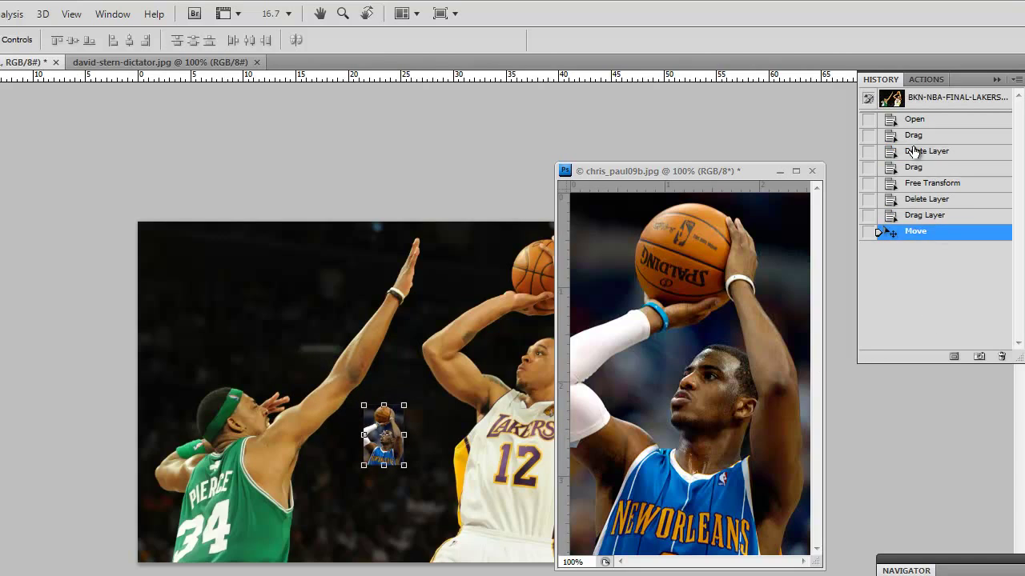
{"action": "left_click", "coordinate": [813, 170]}
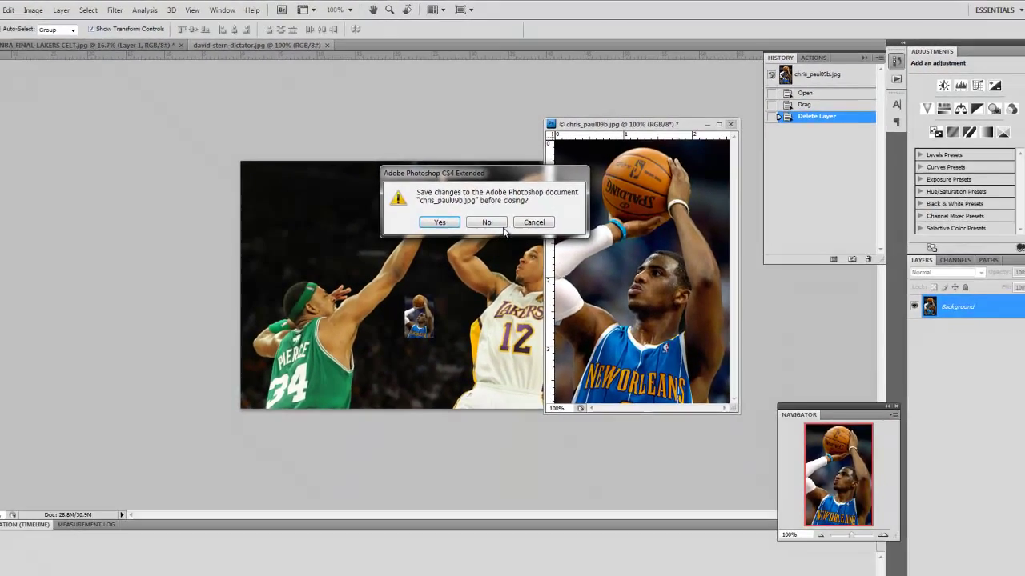
{"action": "left_click", "coordinate": [471, 305]}
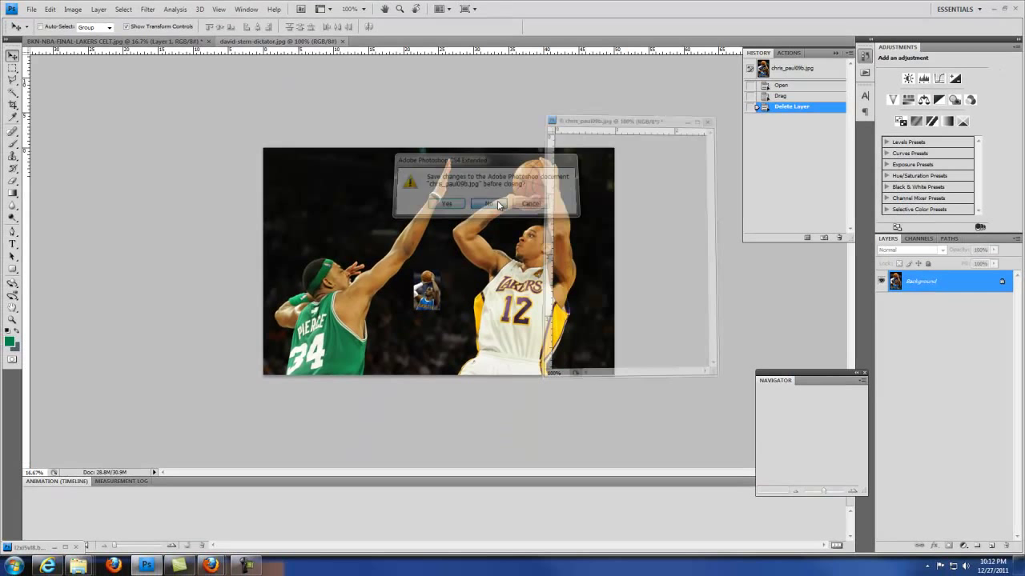
Step: Copy the david-stern-dictator.jpg image into the Lakers–Celtics photo above the Celtics player's head and close the source file
{"action": "left_click", "coordinate": [252, 41]}
{"action": "left_click_drag", "start_coordinate": [255, 47], "coordinate": [506, 149]}
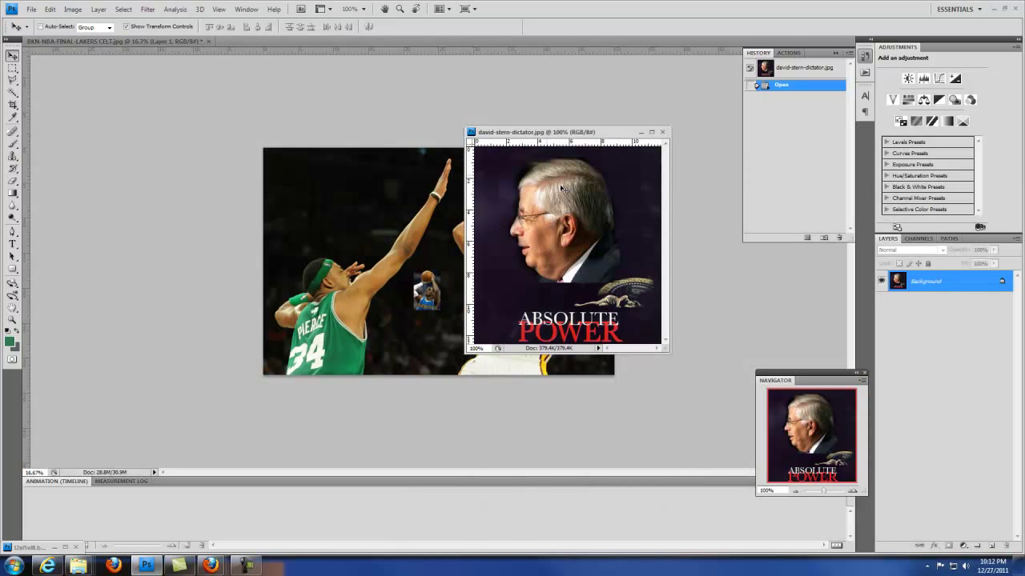
{"action": "left_click_drag", "start_coordinate": [345, 224], "coordinate": [345, 224]}
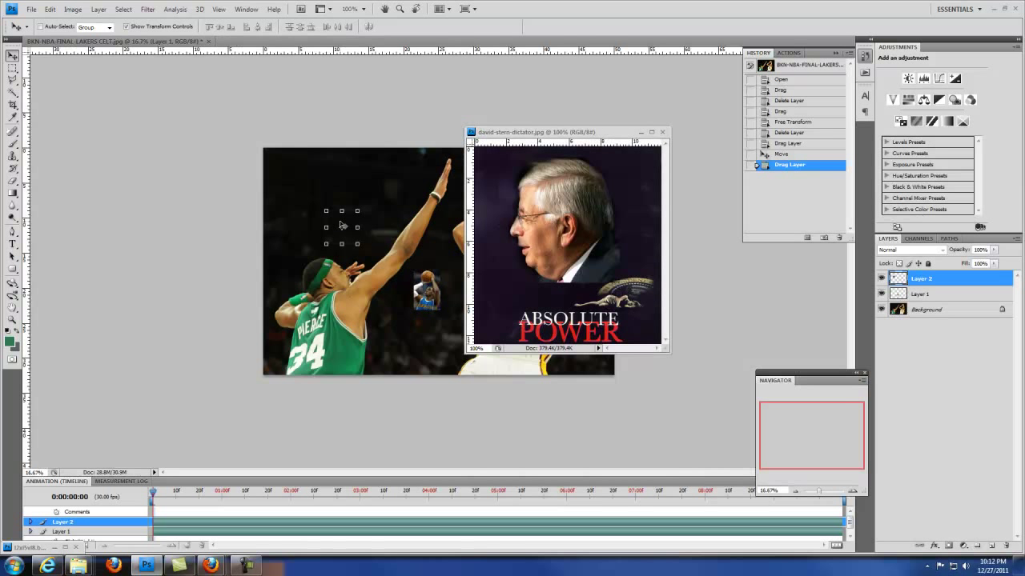
{"action": "left_click", "coordinate": [662, 133]}
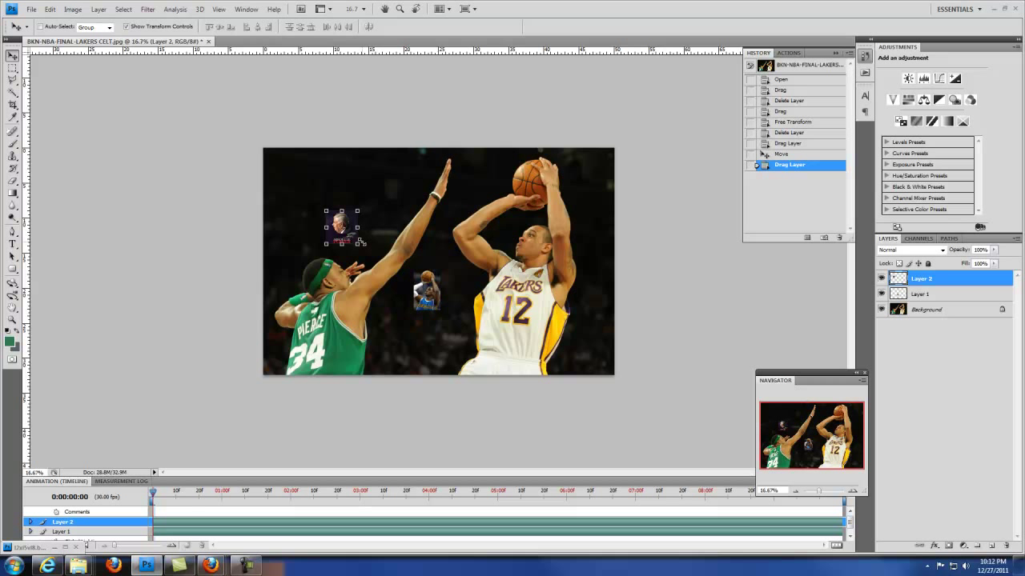
Step: Enlarge the David Stern layer to nearly three times its size and place it over the Celtics player's head
{"action": "left_click_drag", "start_coordinate": [355, 241], "coordinate": [399, 316]}
{"action": "key", "text": "Return"}
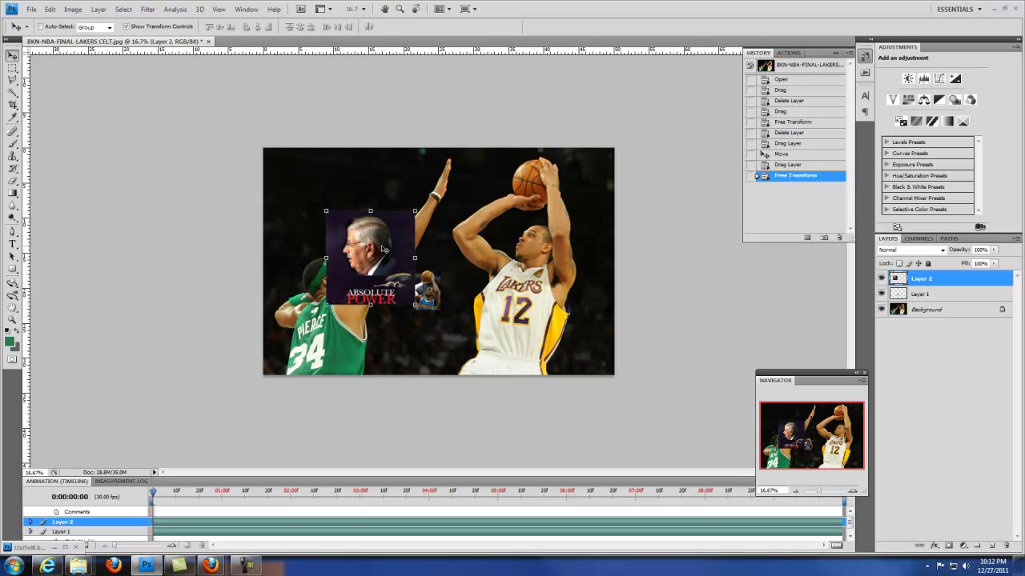
{"action": "left_click_drag", "start_coordinate": [384, 248], "coordinate": [340, 239]}
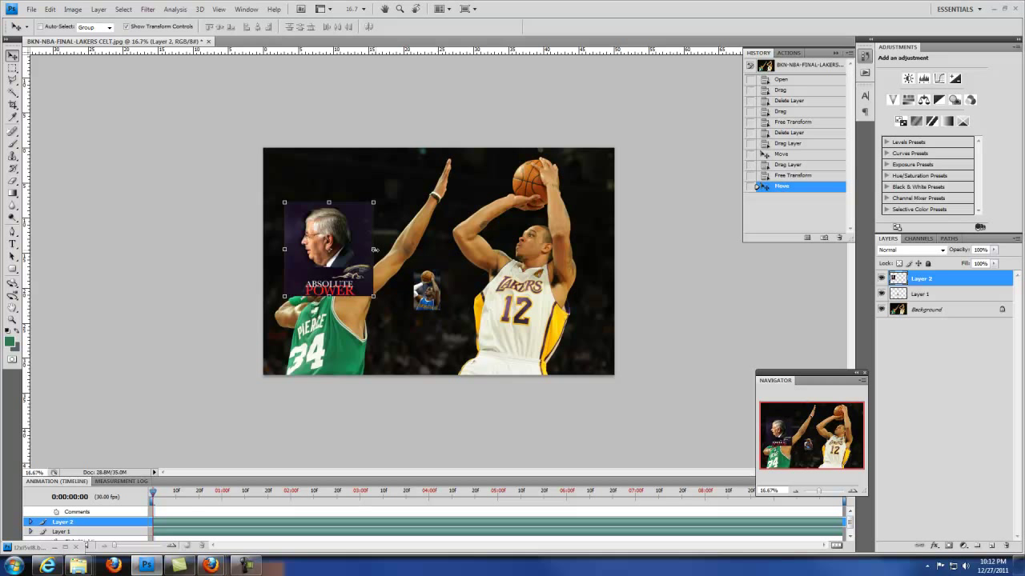
Step: Try mirroring the David Stern layer with Free Transform at -100% width, and undo the transform
{"action": "key", "text": "ctrl+t"}
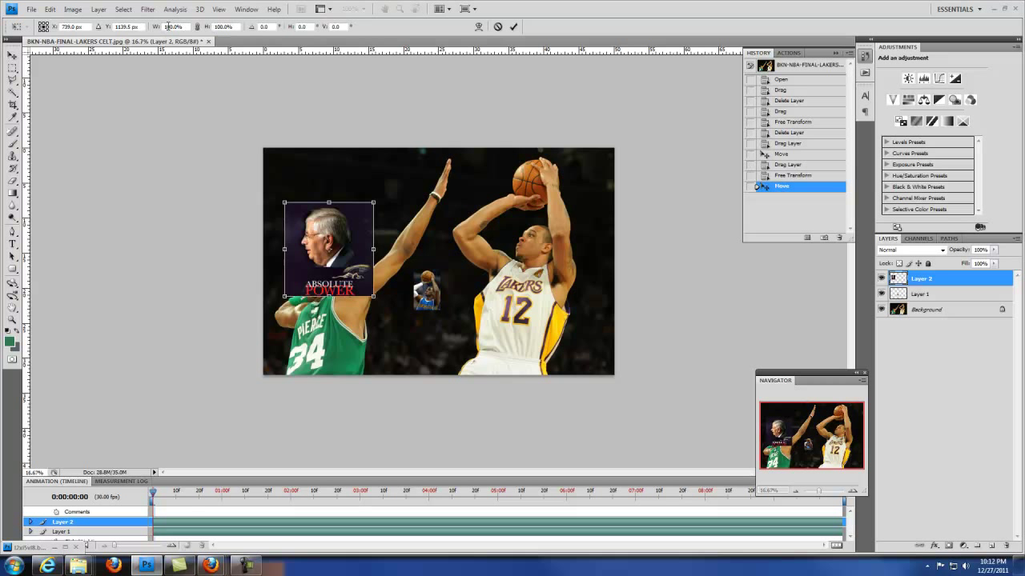
{"action": "left_click", "coordinate": [165, 26]}
{"action": "type", "text": "-"}
{"action": "key", "text": "Return"}
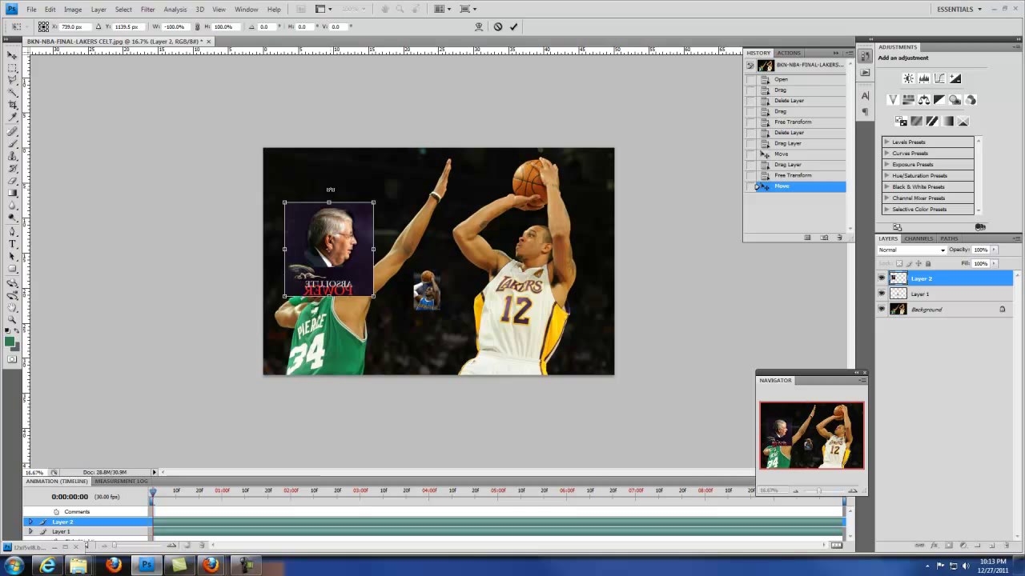
{"action": "key", "text": "Return"}
{"action": "key", "text": "ctrl+z"}
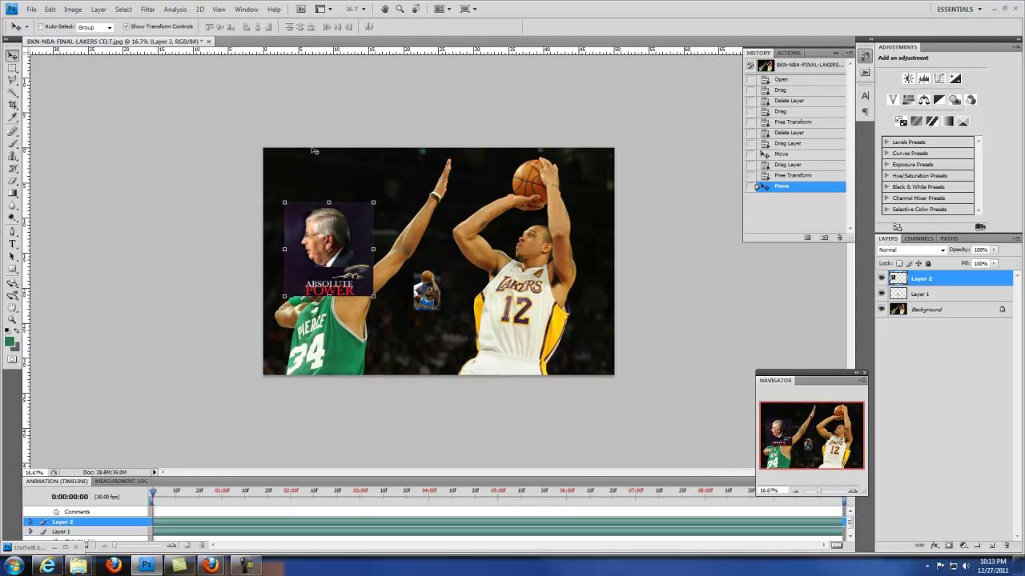
Step: Flip the David Stern layer horizontally and shift it slightly over the Celtics player
{"action": "left_click", "coordinate": [49, 9]}
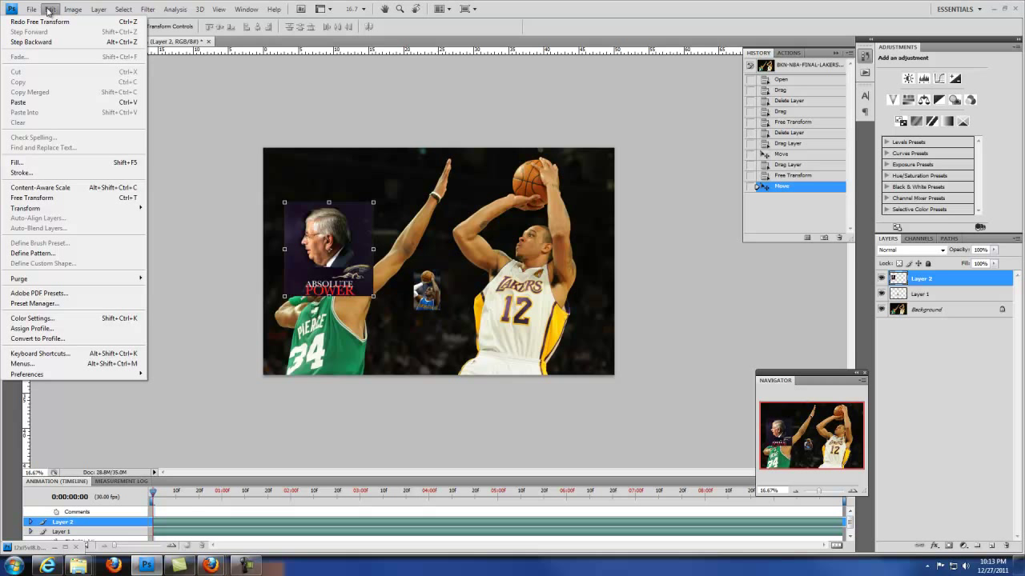
{"action": "mouse_move", "coordinate": [43, 210]}
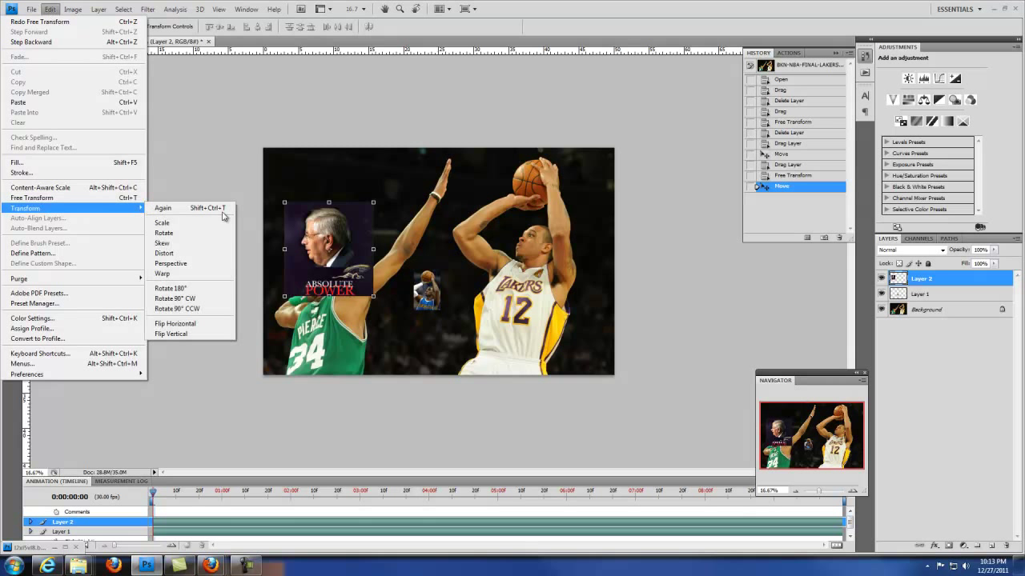
{"action": "left_click", "coordinate": [177, 324]}
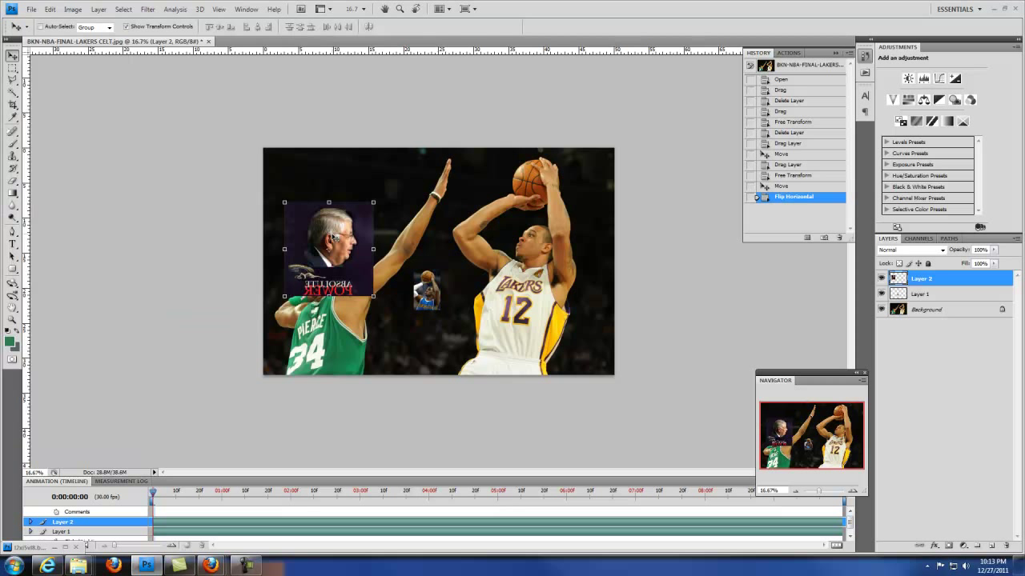
{"action": "mouse_move", "coordinate": [340, 238]}
{"action": "left_mouse_down"}
{"action": "mouse_move", "coordinate": [413, 237]}
{"action": "mouse_move", "coordinate": [325, 231]}
{"action": "left_mouse_up"}
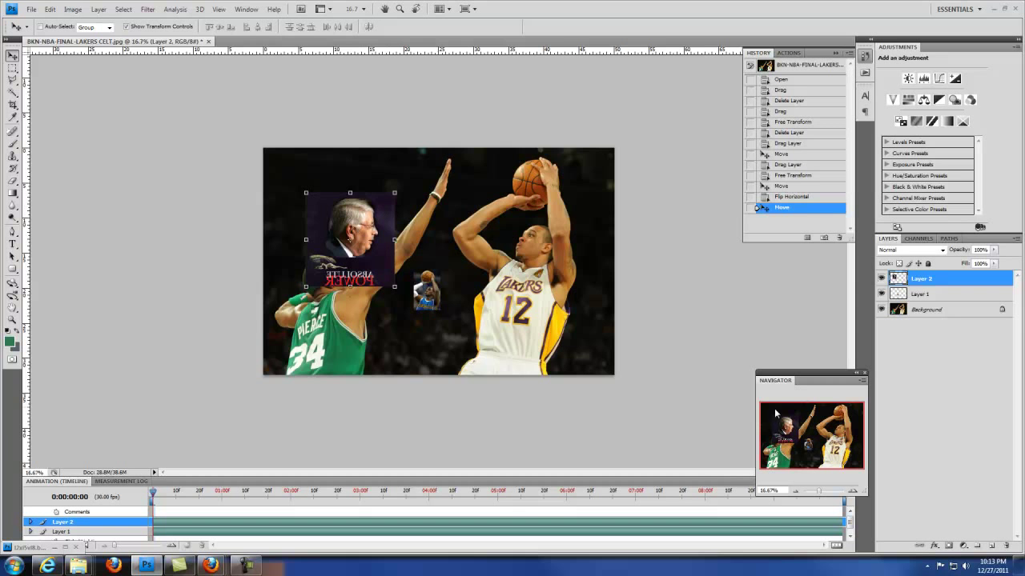
Step: Trace around David Stern's head with the Polygonal Lasso tool, leaving out the collar and suit, to form a closed selection
{"action": "left_click_drag", "start_coordinate": [820, 495], "coordinate": [827, 493]}
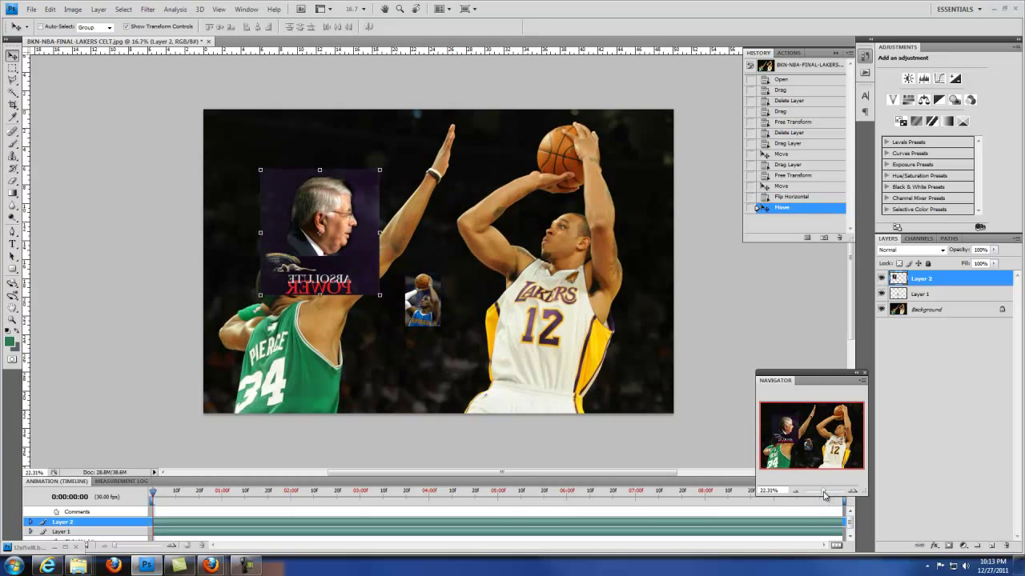
{"action": "left_click_drag", "start_coordinate": [133, 219], "coordinate": [321, 287]}
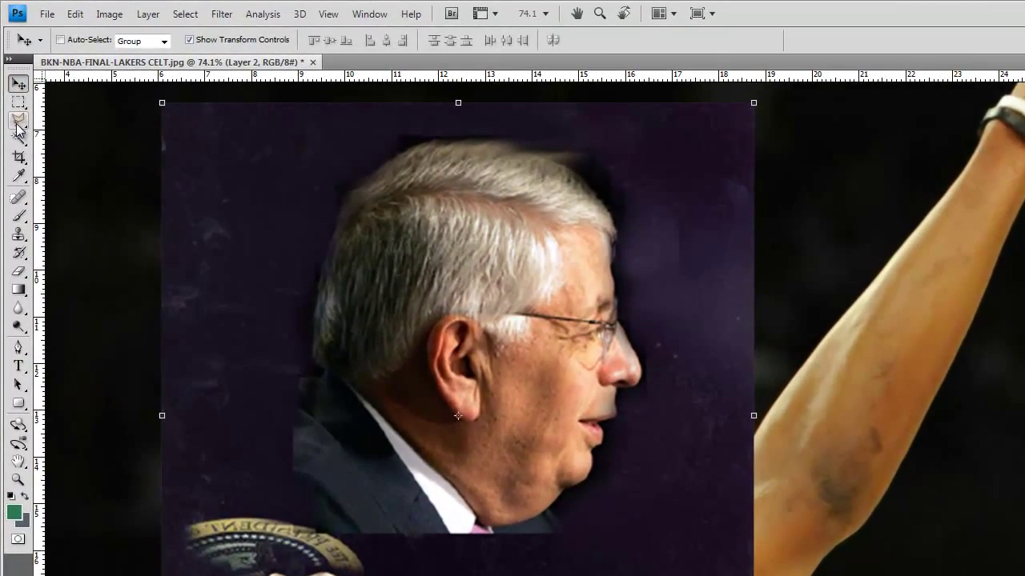
{"action": "left_click", "coordinate": [12, 81]}
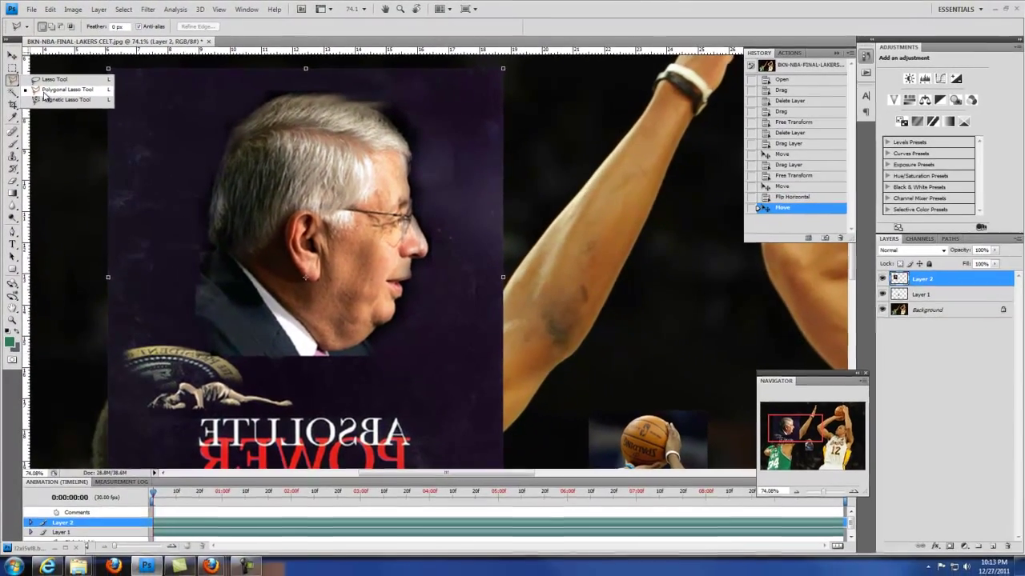
{"action": "left_click", "coordinate": [44, 92]}
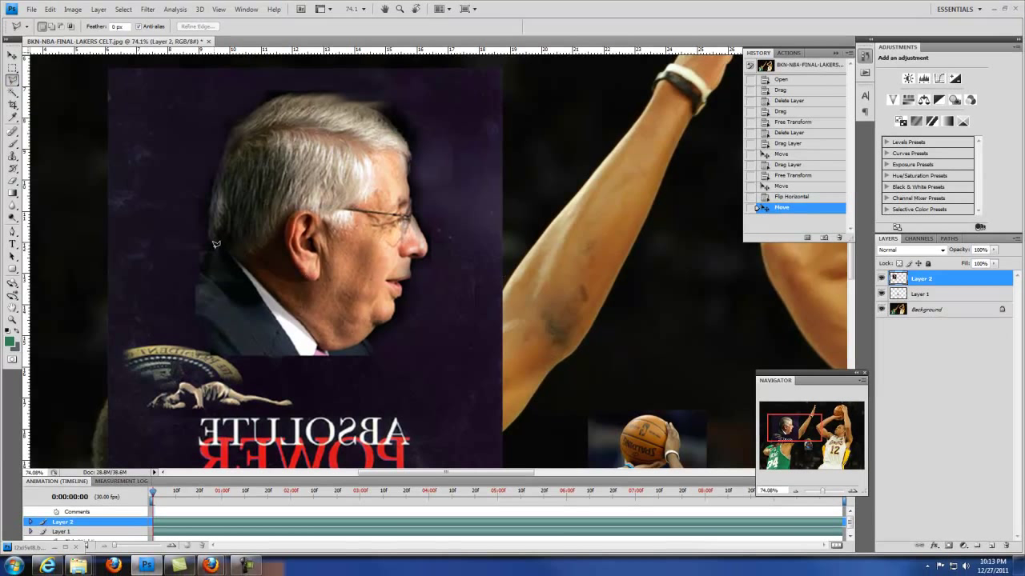
{"action": "mouse_move", "coordinate": [213, 239]}
{"action": "left_mouse_down"}
{"action": "mouse_move", "coordinate": [205, 197]}
{"action": "mouse_move", "coordinate": [209, 204]}
{"action": "mouse_move", "coordinate": [229, 127]}
{"action": "mouse_move", "coordinate": [289, 83]}
{"action": "mouse_move", "coordinate": [443, 96]}
{"action": "mouse_move", "coordinate": [340, 89]}
{"action": "mouse_move", "coordinate": [401, 128]}
{"action": "mouse_move", "coordinate": [409, 180]}
{"action": "mouse_move", "coordinate": [402, 131]}
{"action": "mouse_move", "coordinate": [408, 141]}
{"action": "mouse_move", "coordinate": [407, 175]}
{"action": "mouse_move", "coordinate": [430, 244]}
{"action": "mouse_move", "coordinate": [399, 296]}
{"action": "left_mouse_up"}
{"action": "left_click_drag", "start_coordinate": [398, 292], "coordinate": [391, 317]}
{"action": "left_click_drag", "start_coordinate": [376, 323], "coordinate": [375, 326]}
{"action": "mouse_move", "coordinate": [323, 346]}
{"action": "left_mouse_down"}
{"action": "mouse_move", "coordinate": [251, 265]}
{"action": "mouse_move", "coordinate": [217, 247]}
{"action": "left_mouse_up"}
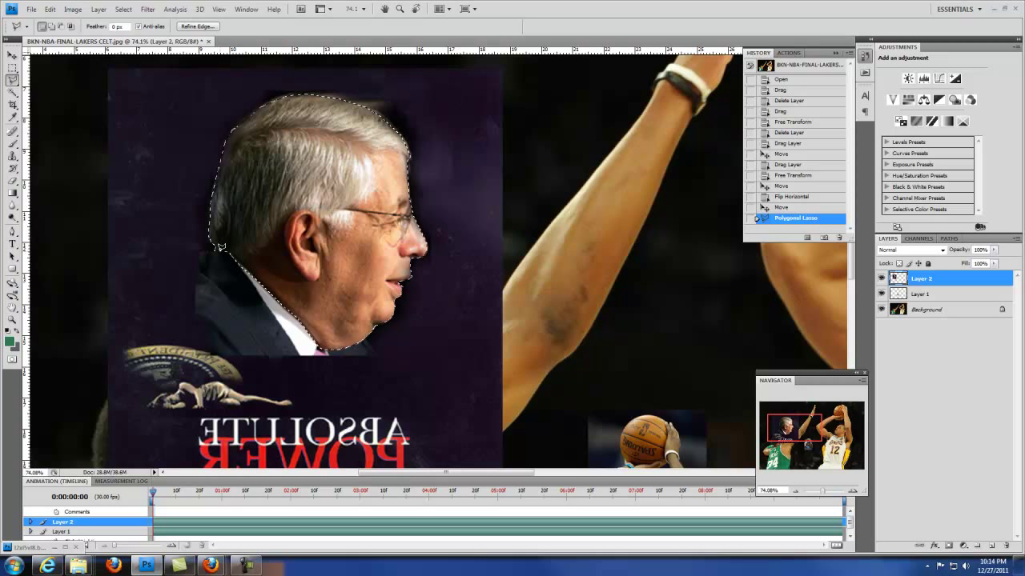
Step: Invert the head selection, delete everything around the head on Layer 2, and deselect
{"action": "key", "text": "Delete"}
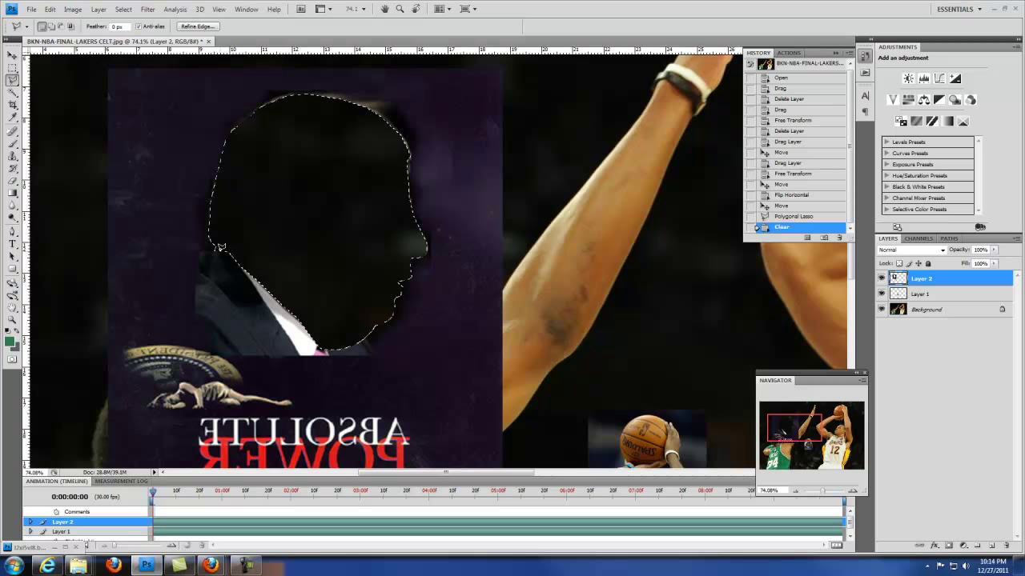
{"action": "key", "text": "ctrl+z"}
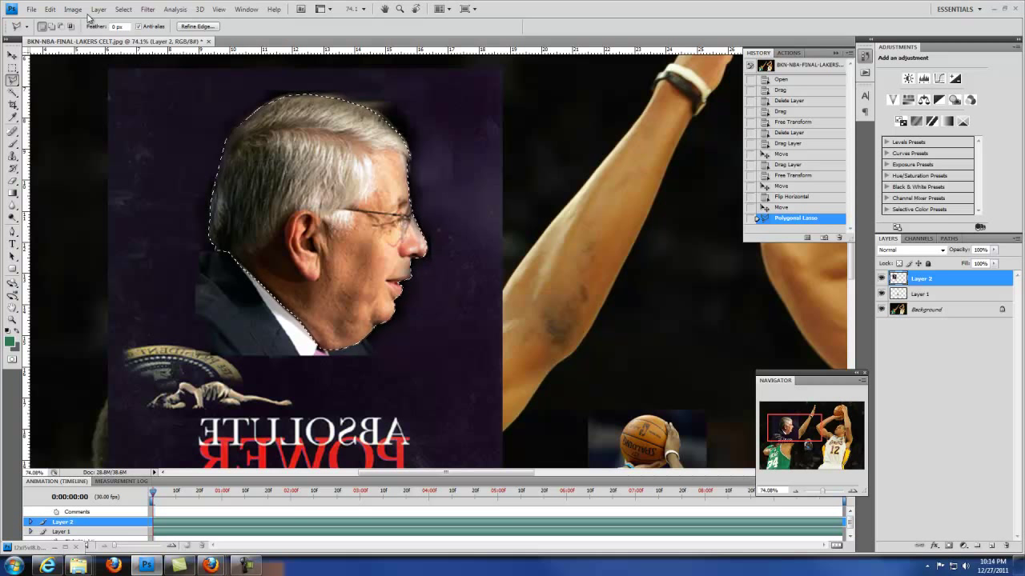
{"action": "left_click", "coordinate": [73, 10]}
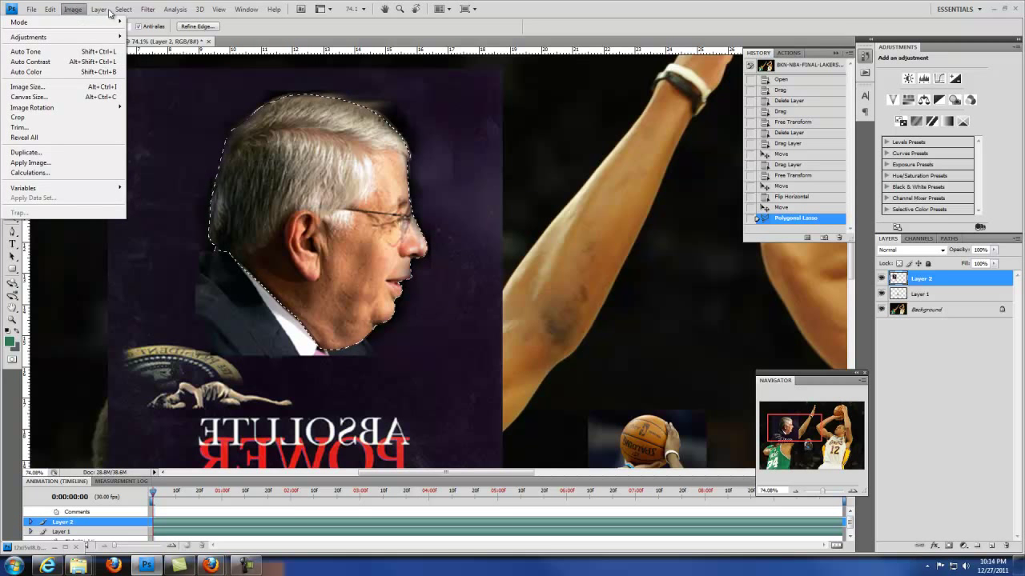
{"action": "mouse_move", "coordinate": [122, 9]}
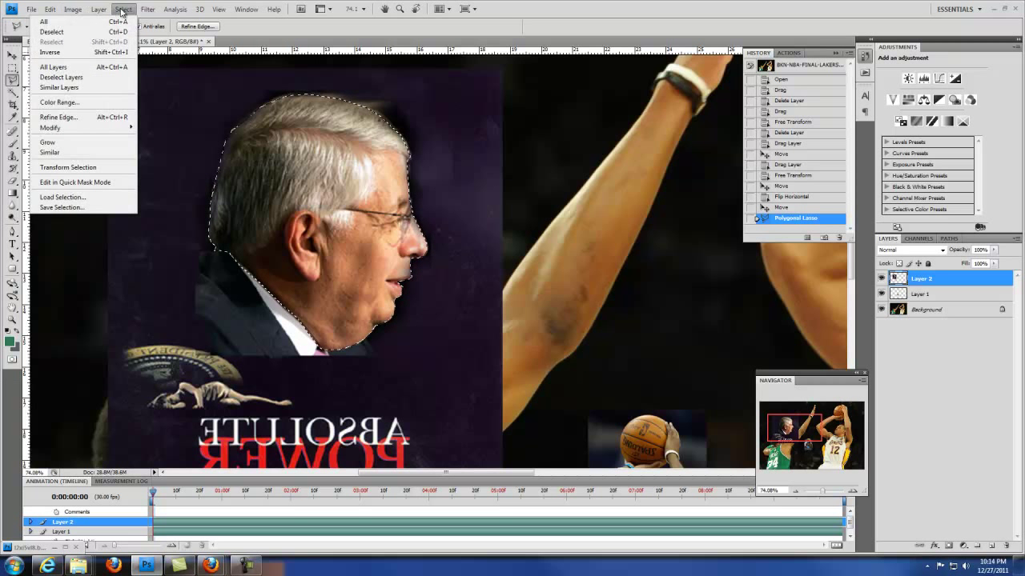
{"action": "left_click", "coordinate": [113, 52]}
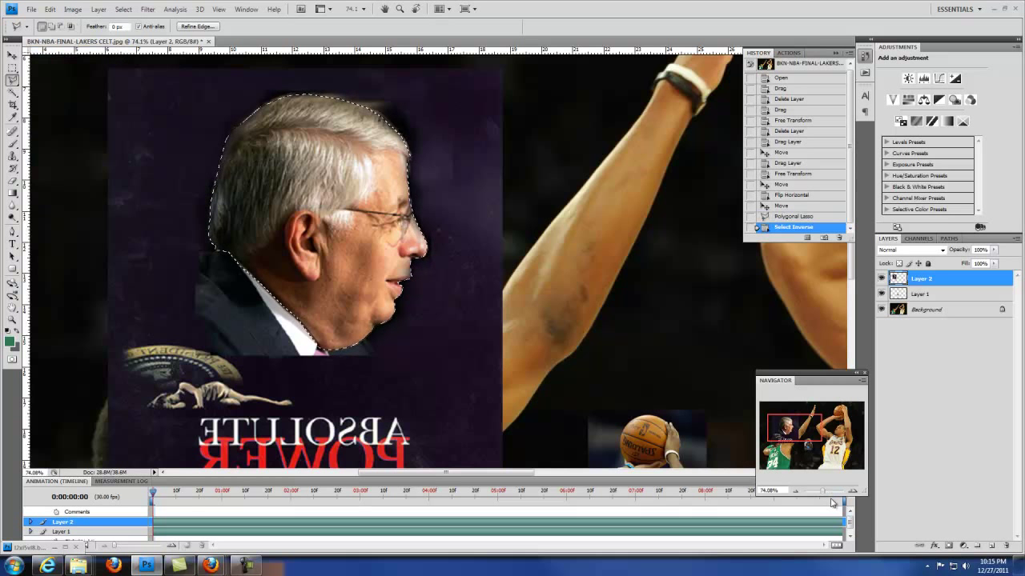
{"action": "left_click_drag", "start_coordinate": [824, 497], "coordinate": [821, 494]}
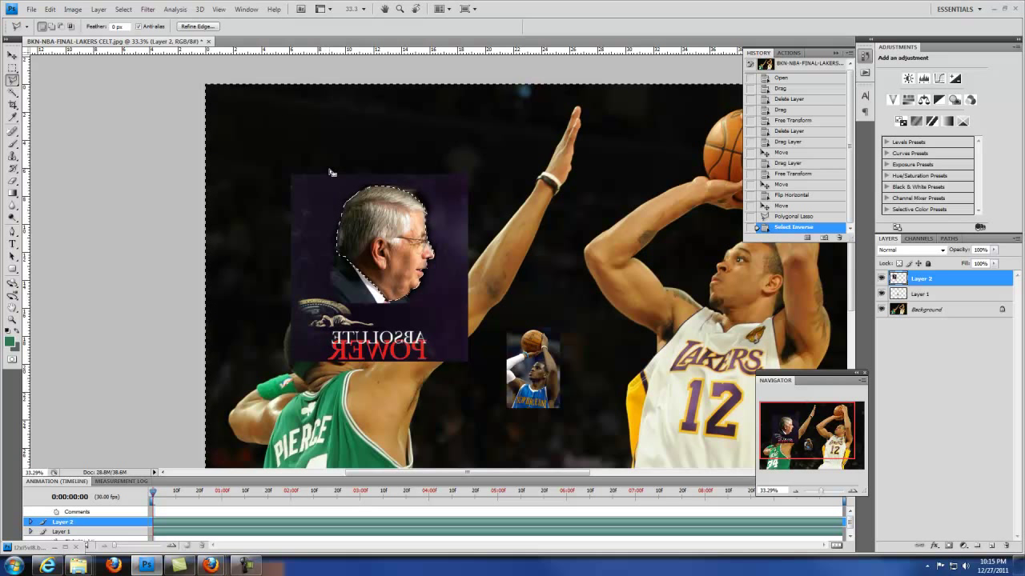
{"action": "key", "text": "Delete"}
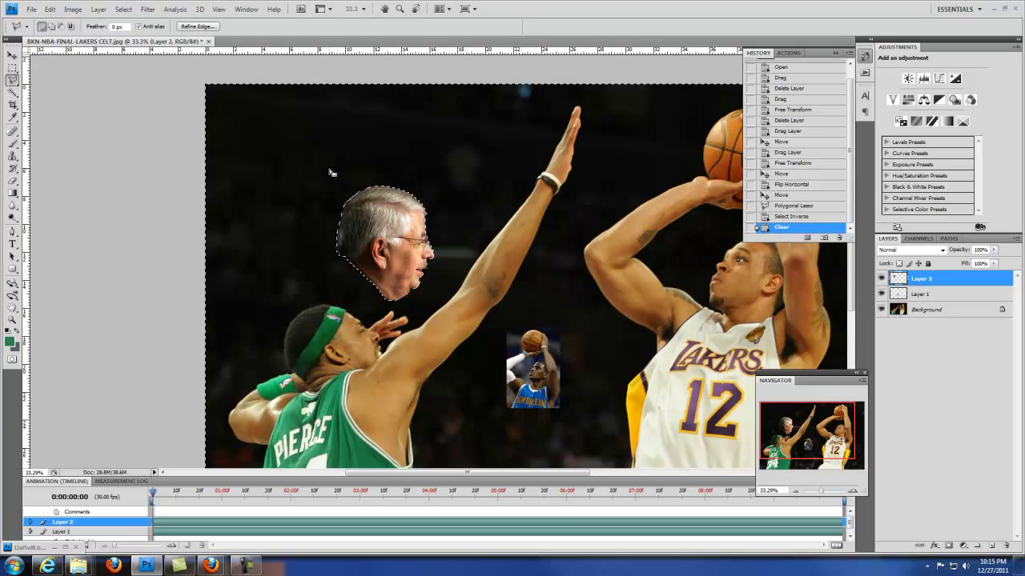
{"action": "key", "text": "m"}
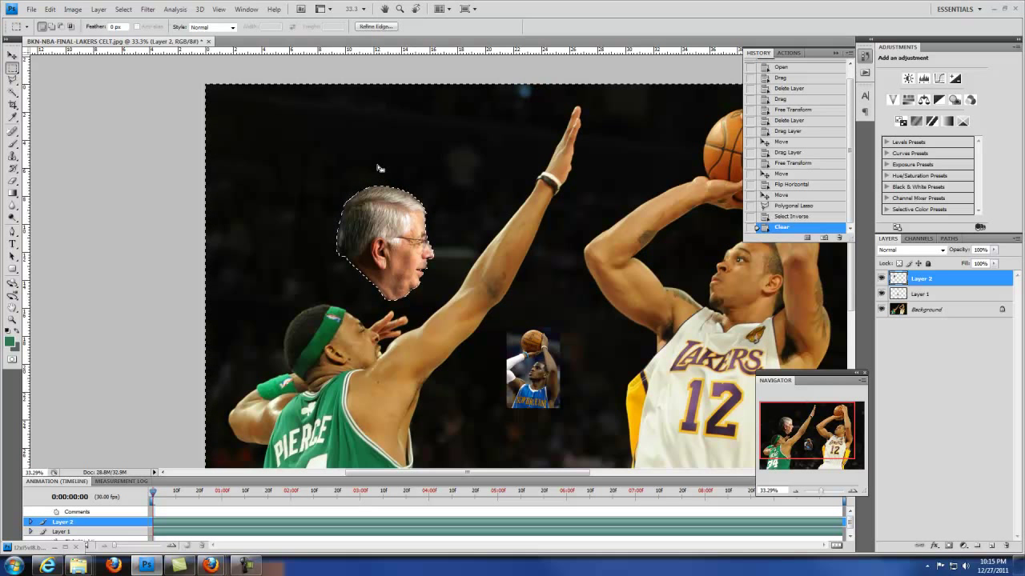
{"action": "key", "text": "ctrl+d"}
{"action": "key", "text": "v"}
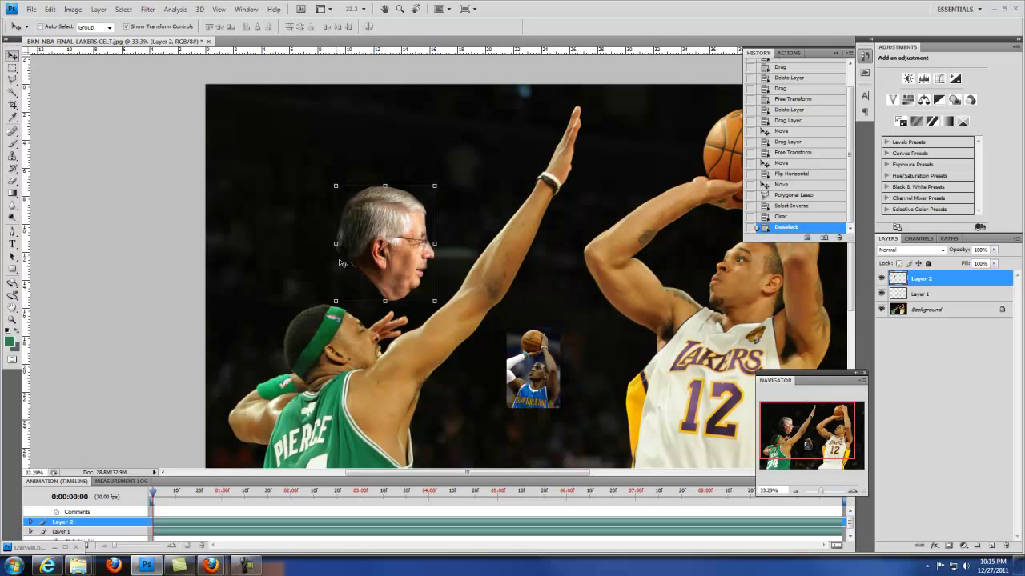
Step: Move David Stern's head onto the Celtics player, rotate it about -29.6° with Free Transform, and fit it over the player's head
{"action": "left_click_drag", "start_coordinate": [382, 199], "coordinate": [357, 278]}
{"action": "key", "text": "ctrl+t"}
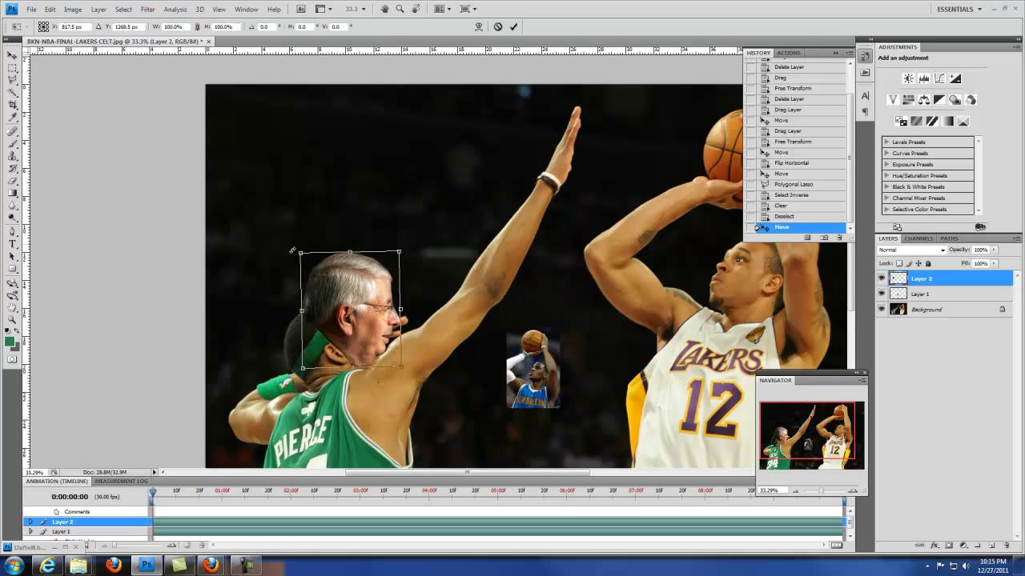
{"action": "left_click_drag", "start_coordinate": [291, 244], "coordinate": [270, 281]}
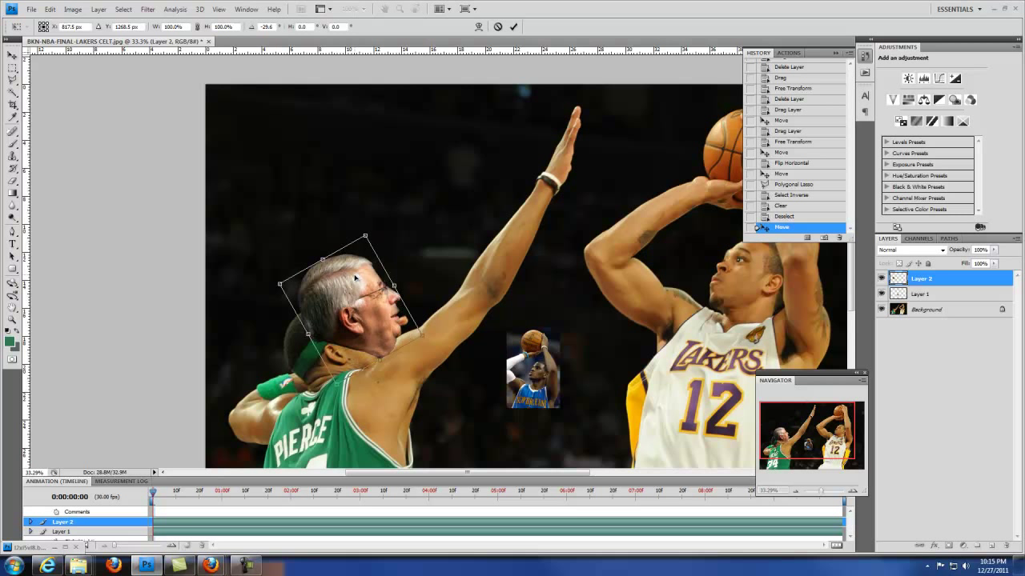
{"action": "left_click_drag", "start_coordinate": [335, 281], "coordinate": [345, 325]}
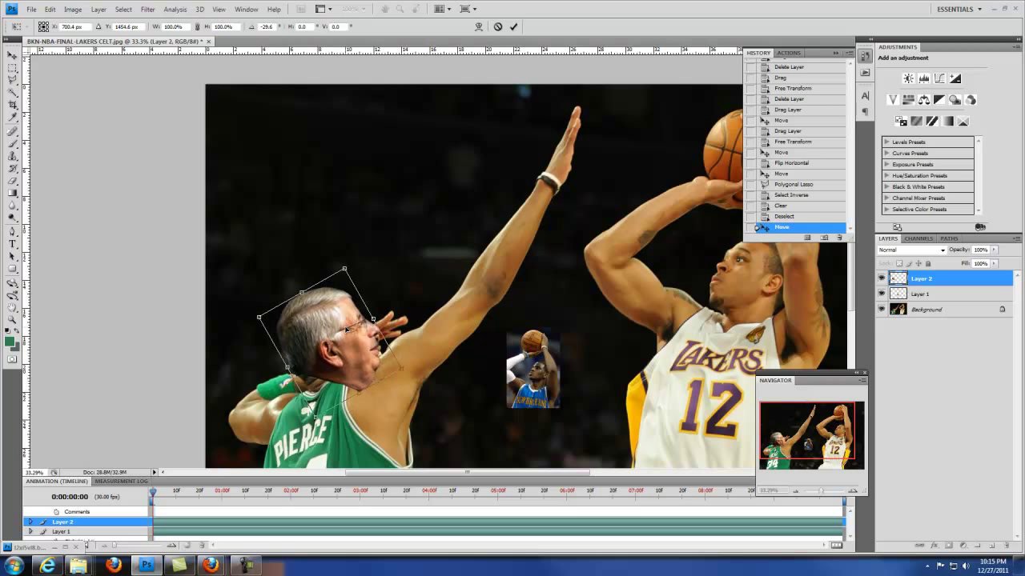
{"action": "key", "text": "Return"}
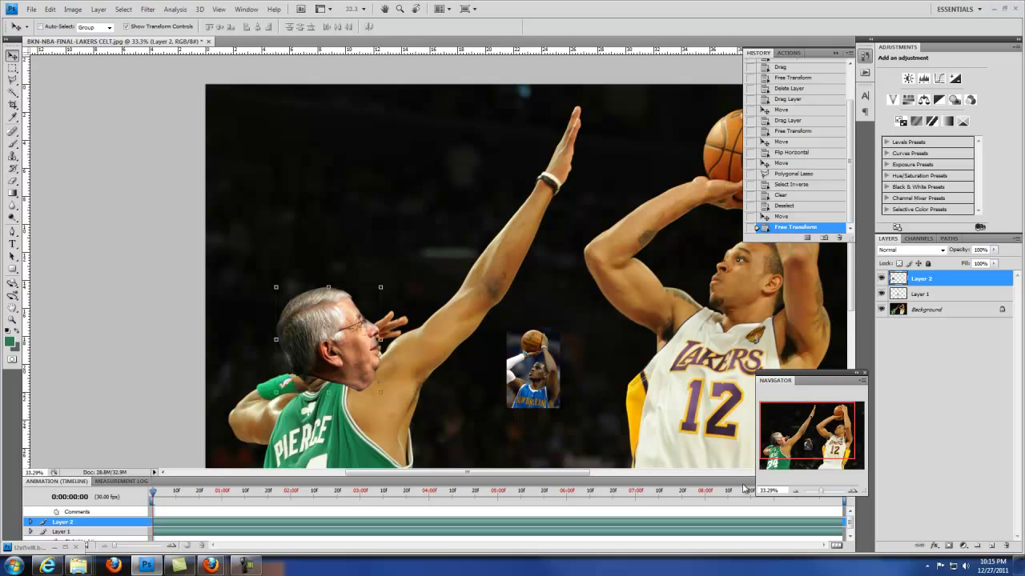
Step: Move the small New Orleans player image on Layer 1 up between the players and scale it proportionally to about 389.6%
{"action": "left_click", "coordinate": [534, 376]}
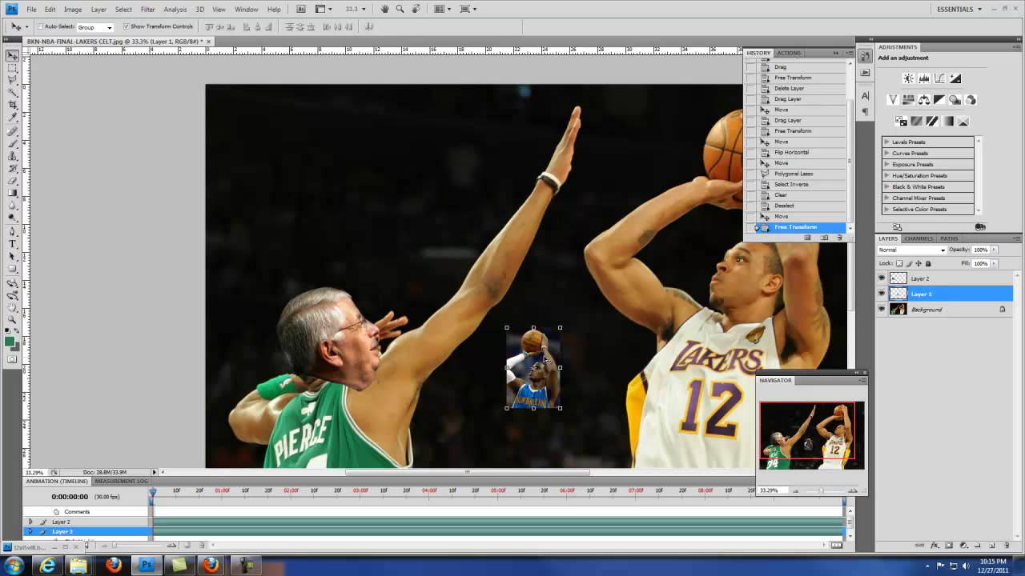
{"action": "left_click_drag", "start_coordinate": [534, 375], "coordinate": [497, 192]}
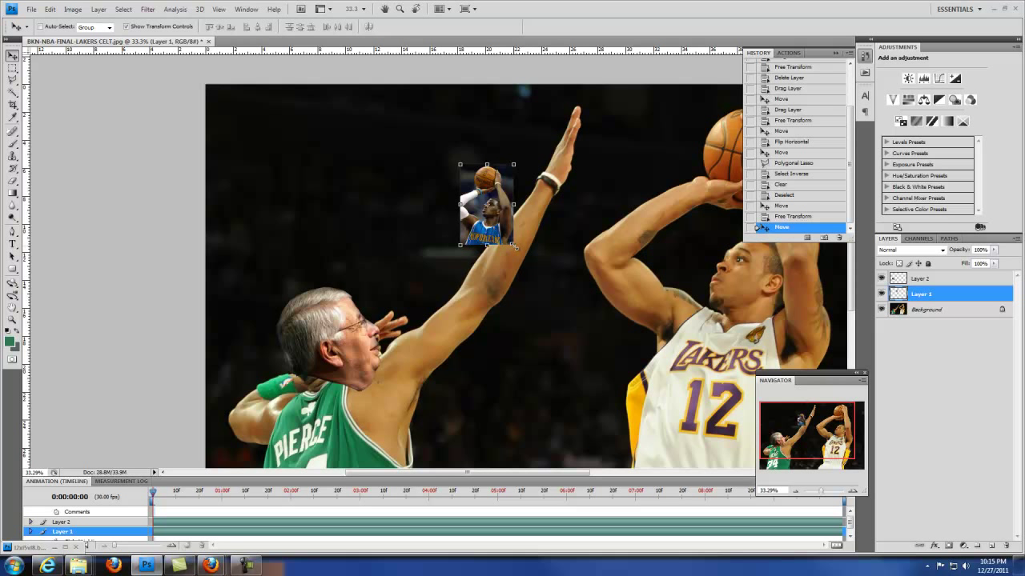
{"action": "left_click_drag", "start_coordinate": [513, 245], "coordinate": [520, 256]}
{"action": "left_click_drag", "start_coordinate": [585, 323], "coordinate": [603, 354]}
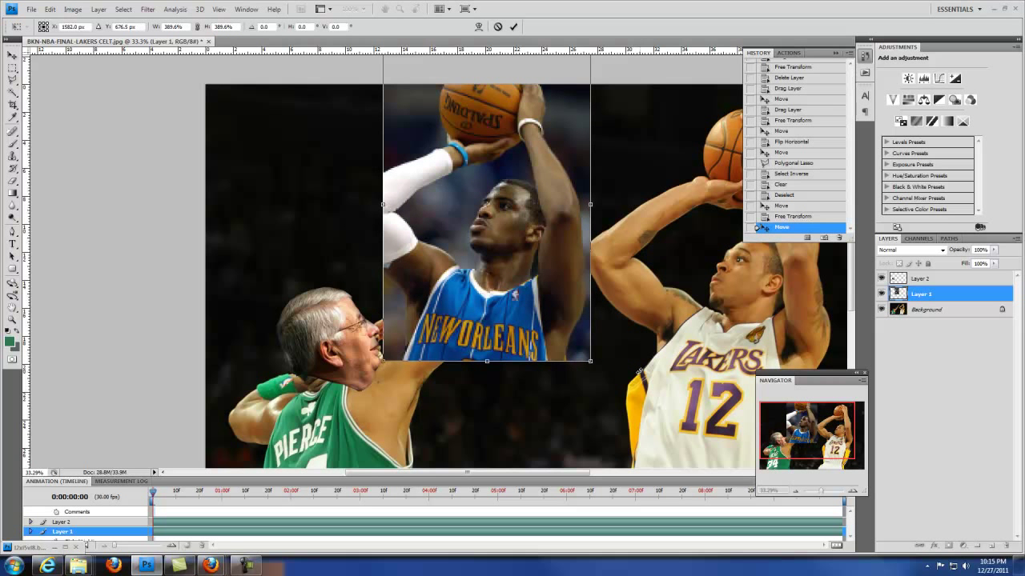
{"action": "key", "text": "Return"}
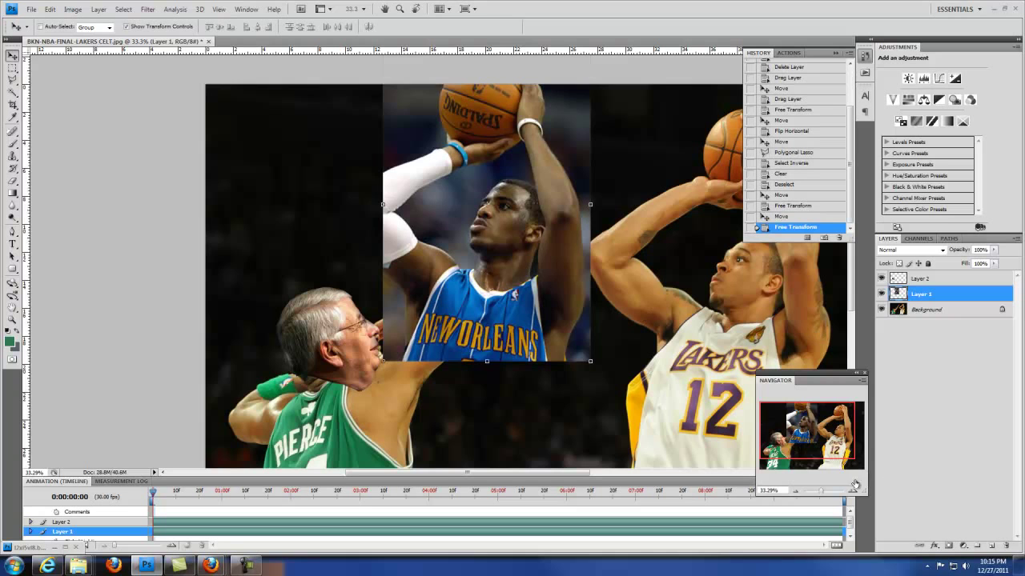
Step: Trace around the New Orleans player's head and neck down to the jersey collar with the Polygonal Lasso tool, forming a closed selection
{"action": "left_click_drag", "start_coordinate": [822, 491], "coordinate": [823, 493]}
{"action": "left_click_drag", "start_coordinate": [631, 169], "coordinate": [554, 227]}
{"action": "left_click", "coordinate": [13, 80]}
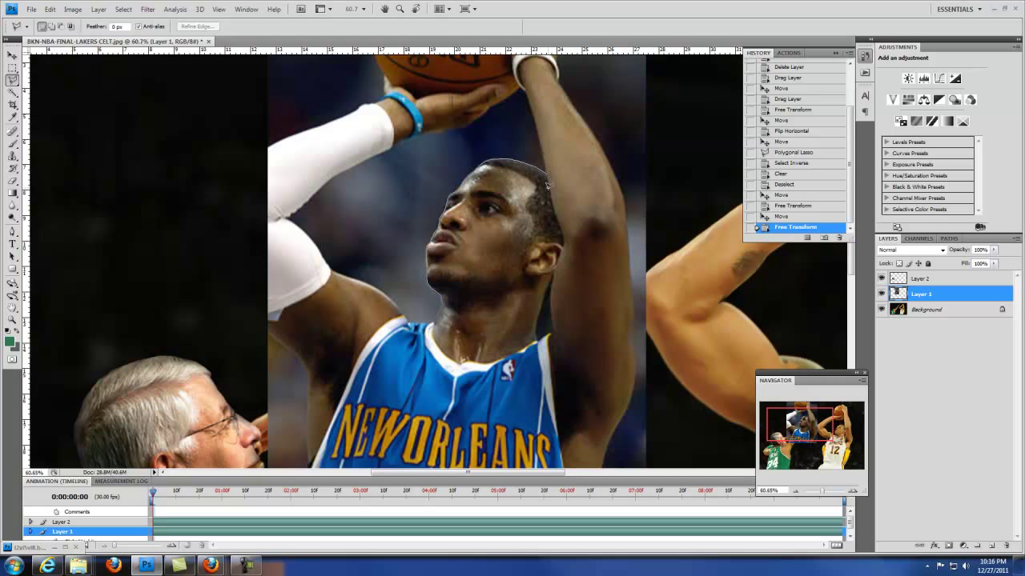
{"action": "left_click", "coordinate": [553, 194]}
{"action": "left_click", "coordinate": [563, 244]}
{"action": "left_click", "coordinate": [549, 280]}
{"action": "left_click", "coordinate": [539, 337]}
{"action": "left_click", "coordinate": [462, 362]}
{"action": "left_click", "coordinate": [440, 299]}
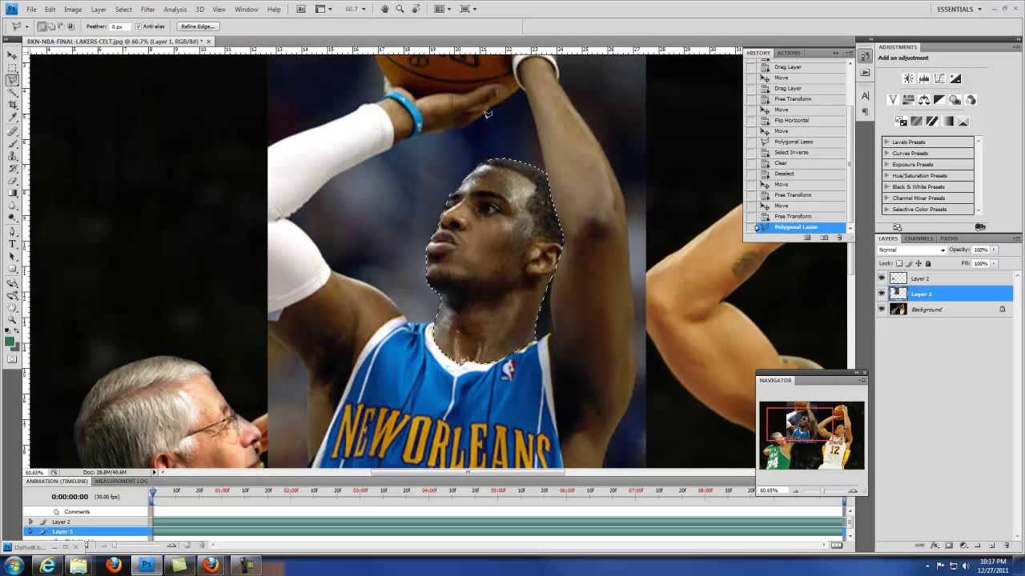
Step: Invert the head-and-neck selection, delete the surrounding image on Layer 1, and deselect
{"action": "key", "text": "ctrl+shift+i"}
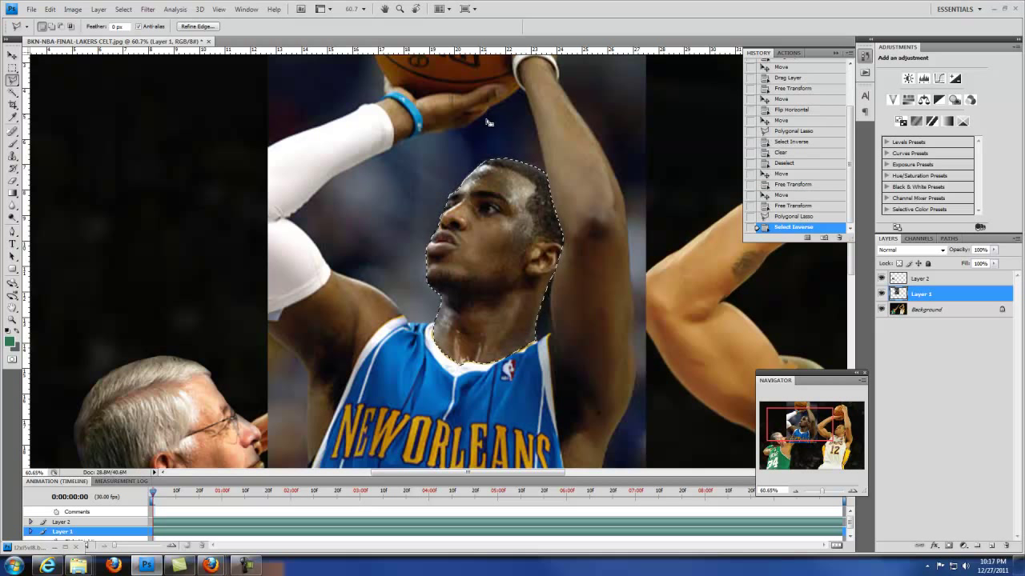
{"action": "key", "text": "Delete"}
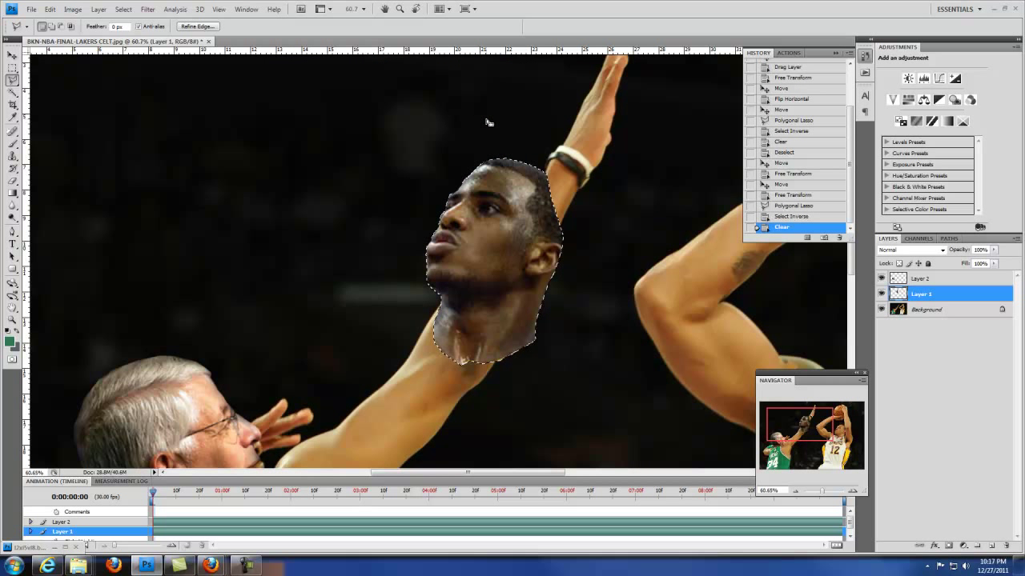
{"action": "left_click", "coordinate": [12, 68]}
{"action": "key", "text": "ctrl+d"}
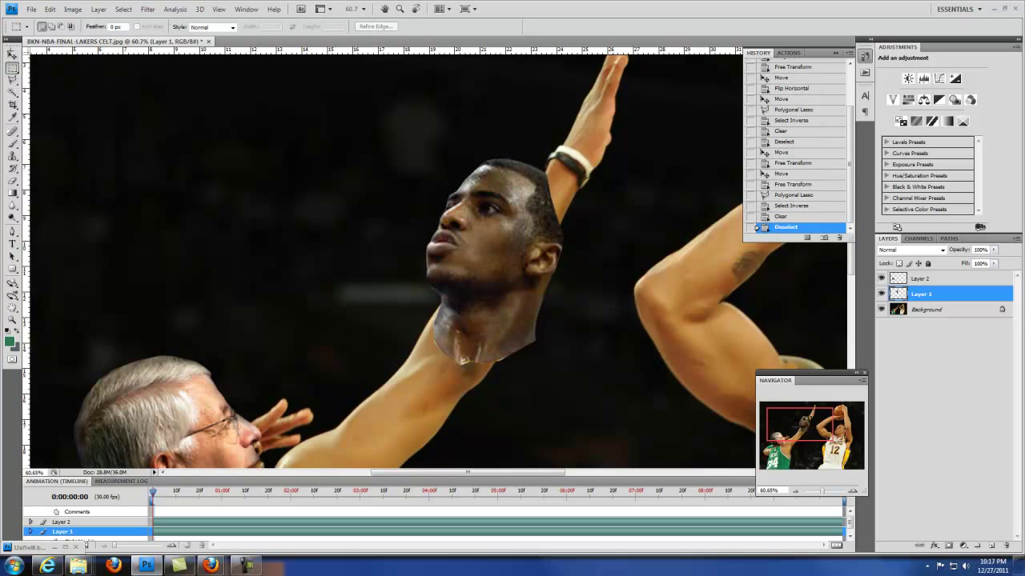
Step: Move the New Orleans player's cut-out head toward the Lakers player
{"action": "key", "text": "v"}
{"action": "left_click_drag", "start_coordinate": [493, 212], "coordinate": [596, 228]}
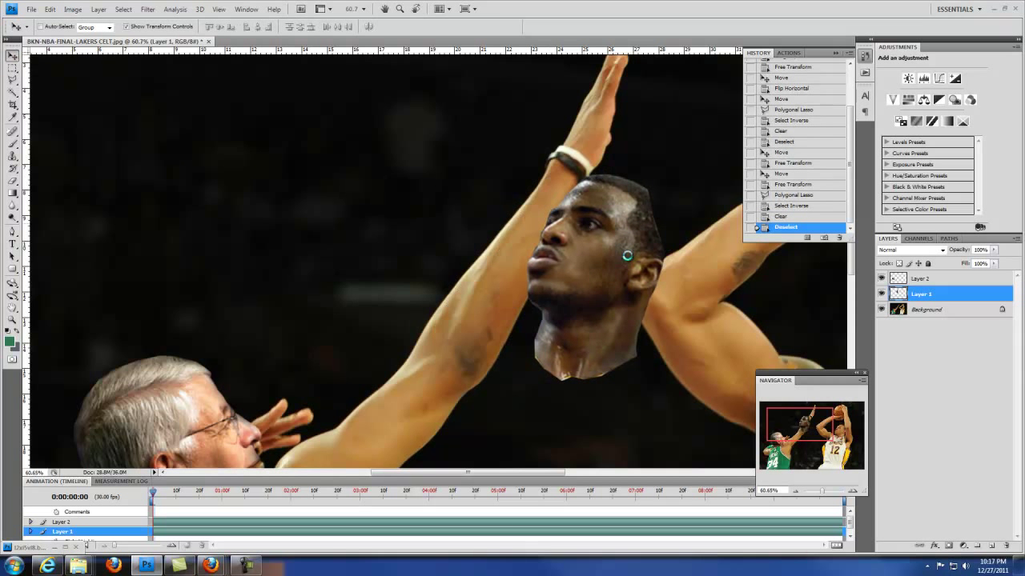
{"action": "left_click_drag", "start_coordinate": [823, 494], "coordinate": [818, 494]}
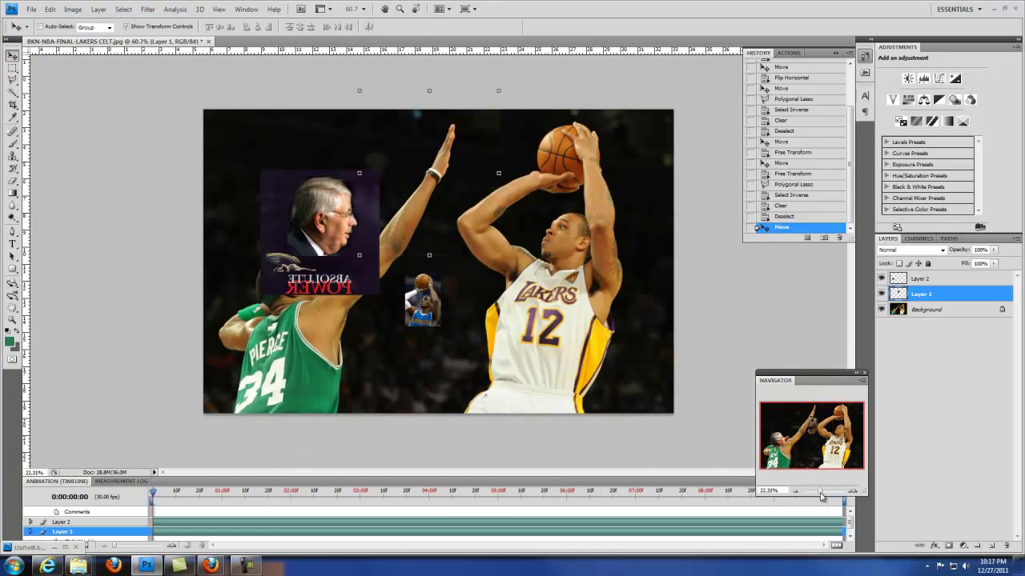
{"action": "left_click_drag", "start_coordinate": [450, 222], "coordinate": [458, 276]}
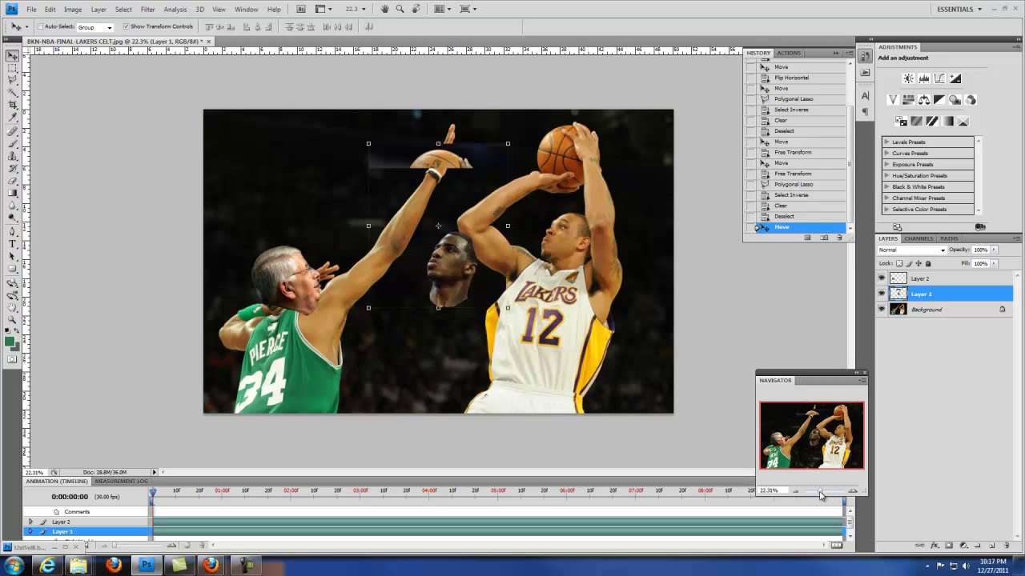
{"action": "left_click_drag", "start_coordinate": [817, 491], "coordinate": [822, 494]}
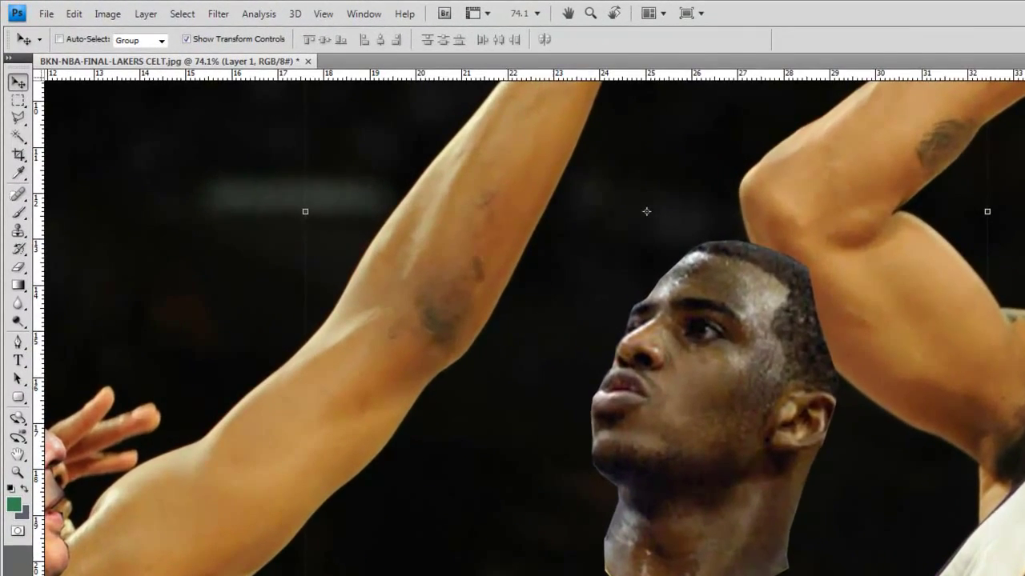
{"action": "left_click_drag", "start_coordinate": [854, 509], "coordinate": [849, 509]}
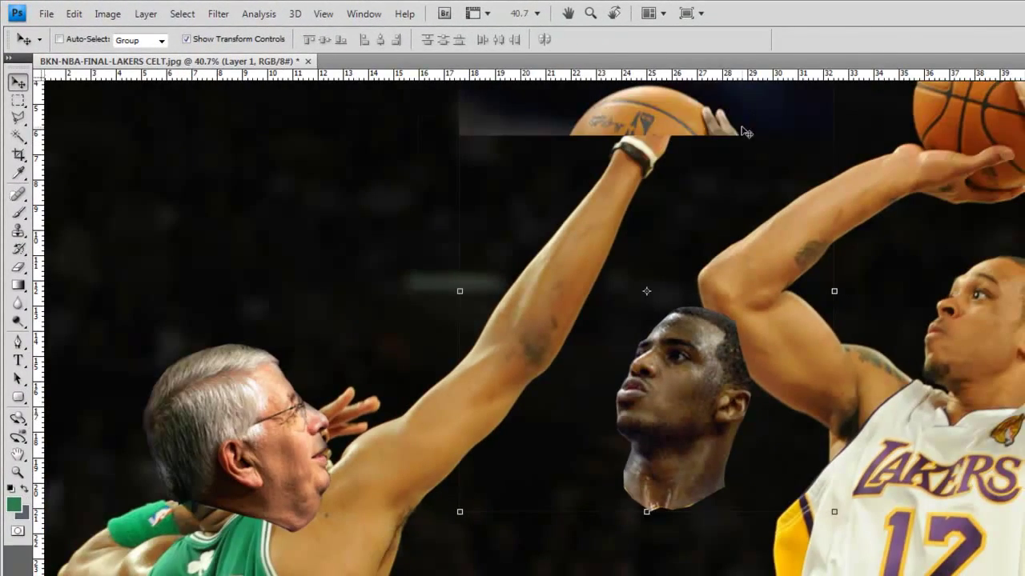
Step: Shift Layer 1 down, marquee-select its leftover strip with the basketball, delete the strip, and deselect
{"action": "left_click_drag", "start_coordinate": [702, 147], "coordinate": [695, 263]}
{"action": "left_click", "coordinate": [19, 100]}
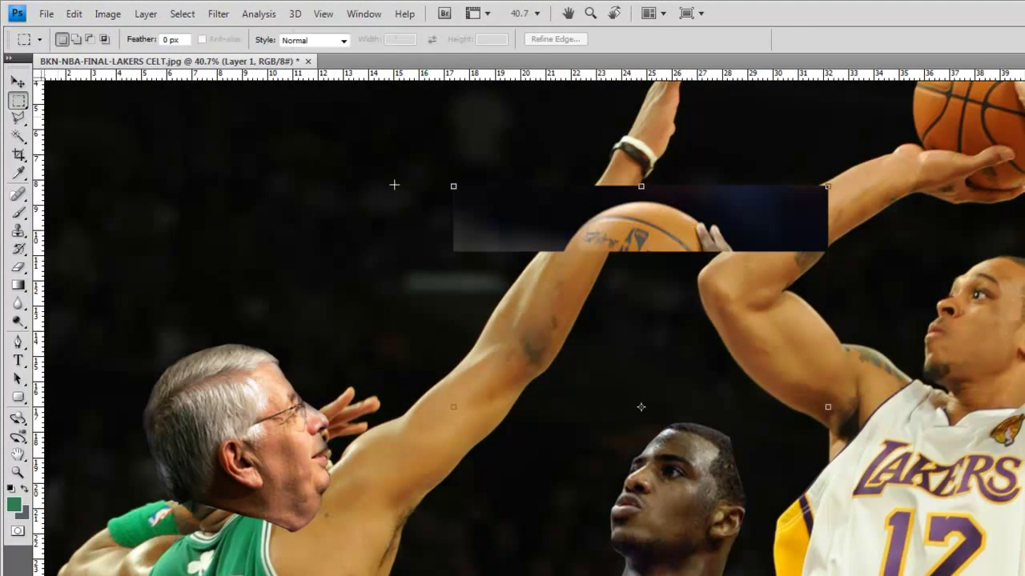
{"action": "left_click_drag", "start_coordinate": [789, 292], "coordinate": [890, 298]}
{"action": "key", "text": "Delete"}
{"action": "key", "text": "ctrl+d"}
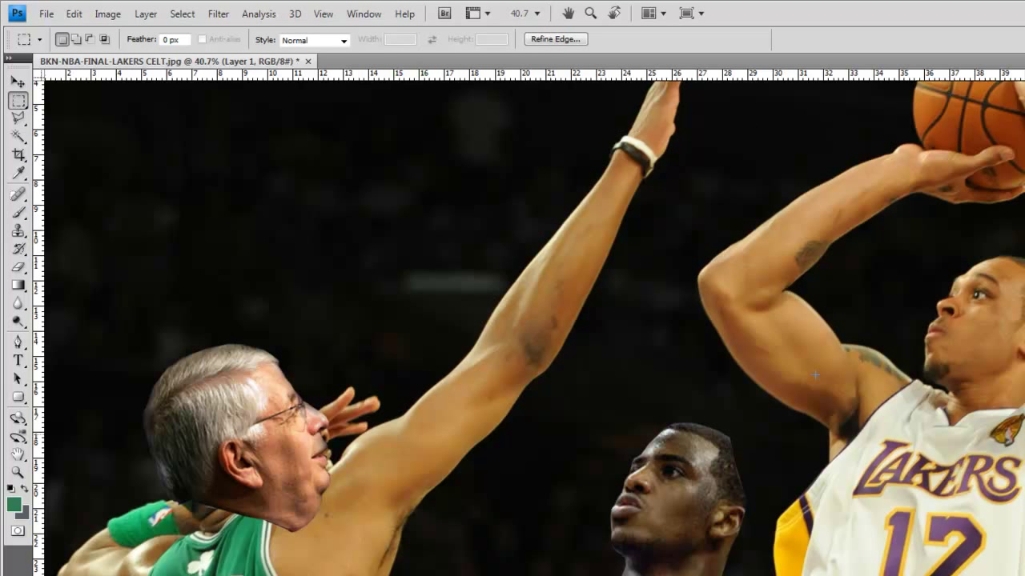
Step: Place the New Orleans player's cut-out head over the Lakers player's head
{"action": "left_click", "coordinate": [24, 85]}
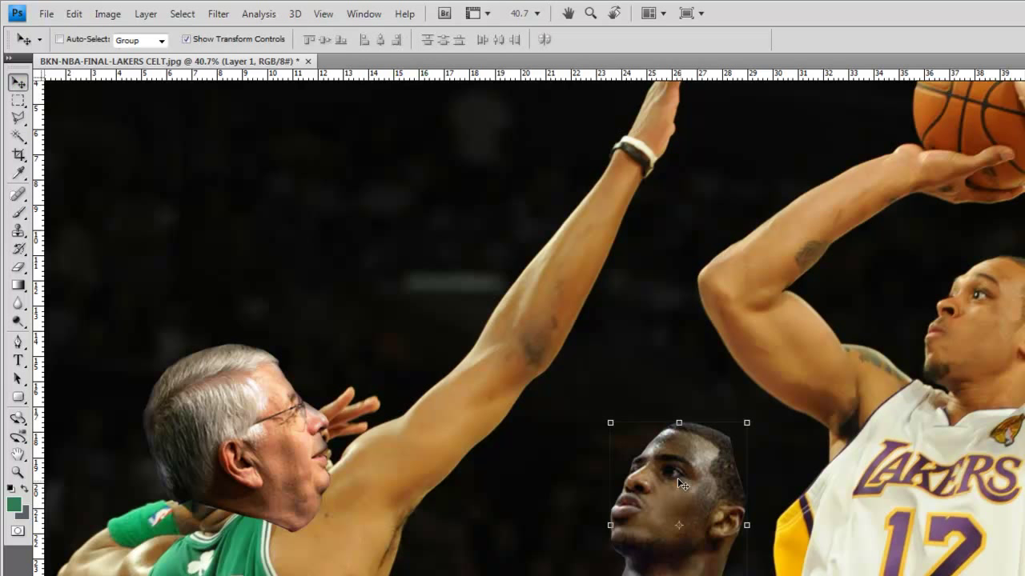
{"action": "left_click_drag", "start_coordinate": [677, 478], "coordinate": [1006, 297]}
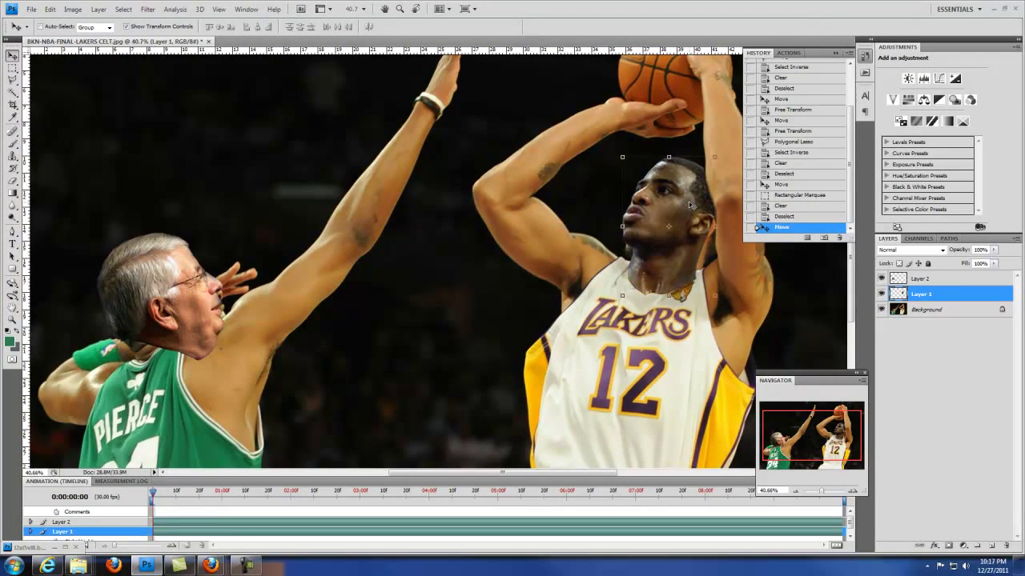
Step: Select David Stern's head layer and nudge the head slightly on the Celtics player's shoulders
{"action": "left_click", "coordinate": [162, 264], "text": "ctrl"}
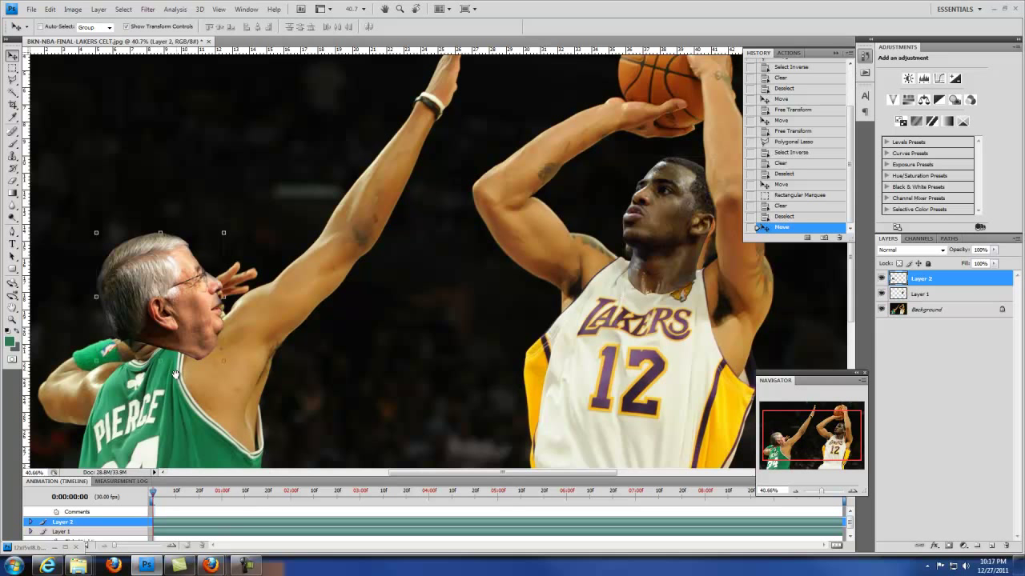
{"action": "left_click_drag", "start_coordinate": [176, 376], "coordinate": [326, 317]}
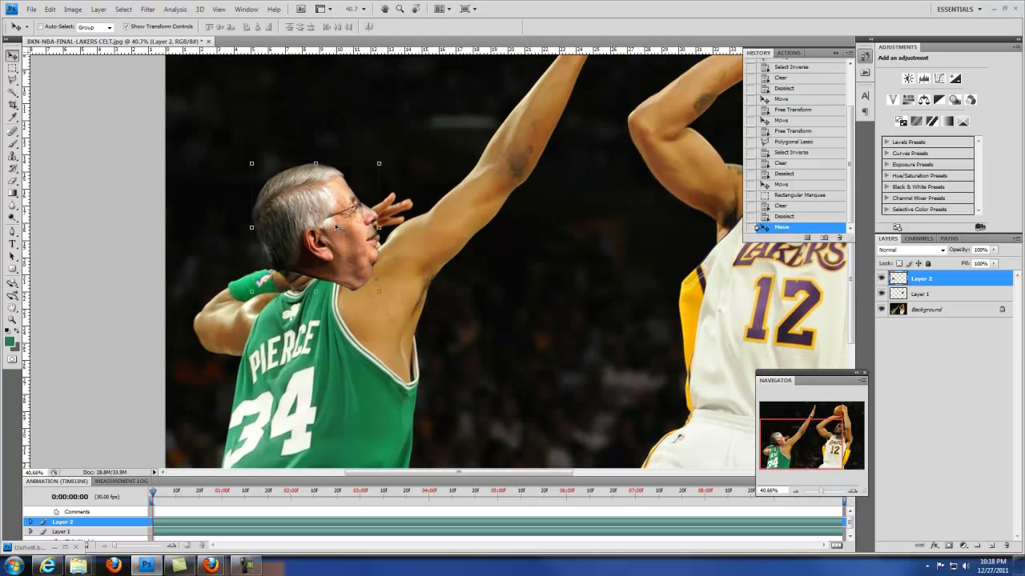
{"action": "left_click_drag", "start_coordinate": [334, 230], "coordinate": [336, 231]}
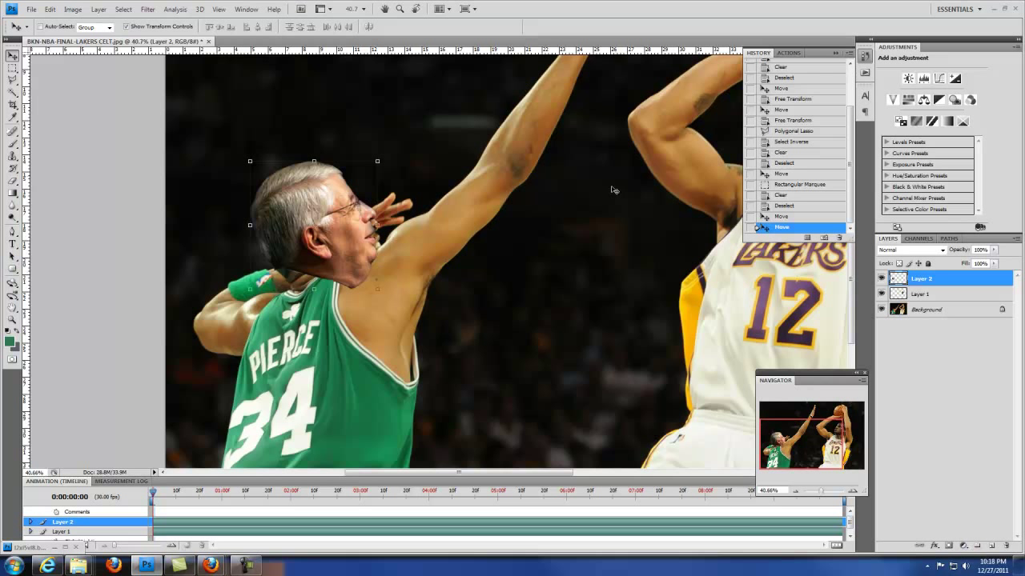
Step: Select the half of the photo containing the Celtics player with the Rectangular Marquee tool
{"action": "left_click_drag", "start_coordinate": [821, 496], "coordinate": [818, 496]}
{"action": "left_click", "coordinate": [12, 68]}
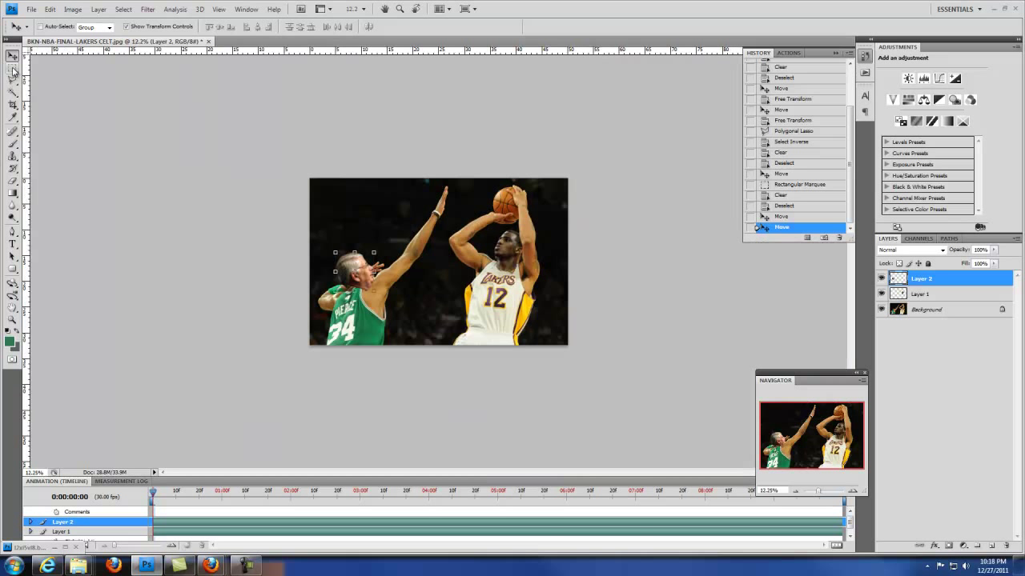
{"action": "left_click_drag", "start_coordinate": [403, 304], "coordinate": [449, 356]}
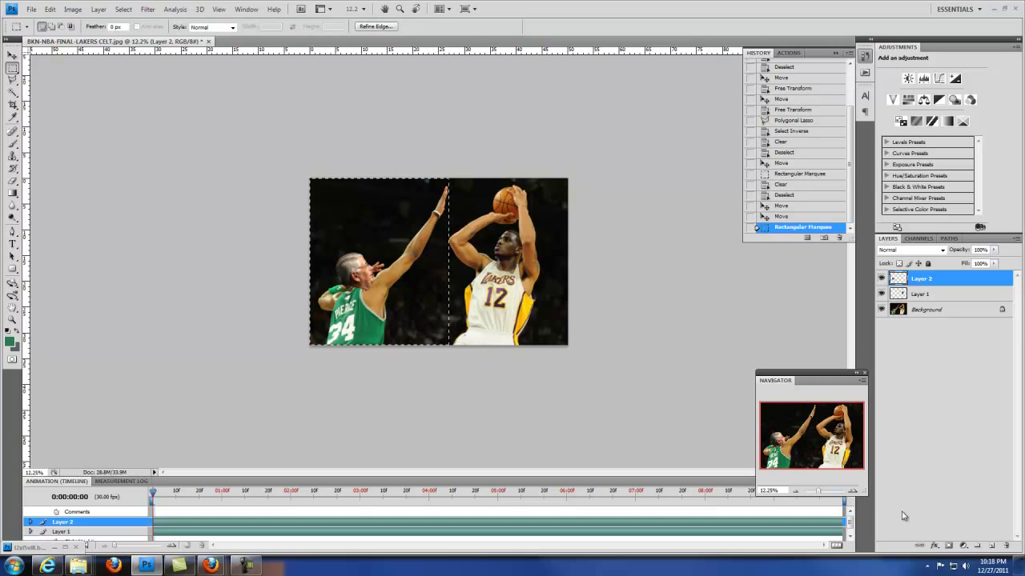
Step: Try raising the Reds saturation of David Stern's head to +60 with Hue/Saturation, and cancel the adjustment
{"action": "left_click_drag", "start_coordinate": [820, 493], "coordinate": [823, 490]}
{"action": "left_click_drag", "start_coordinate": [171, 299], "coordinate": [323, 256]}
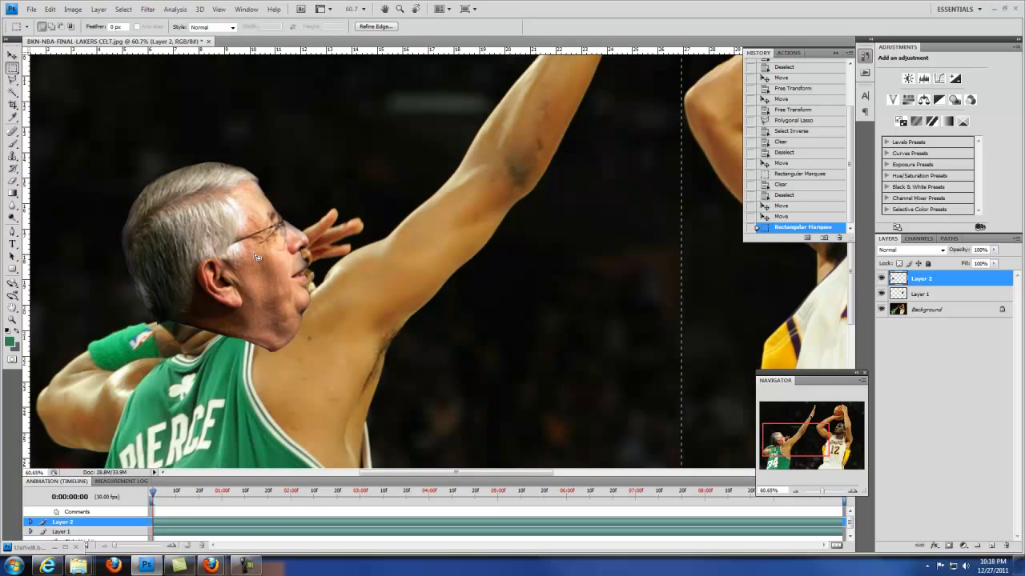
{"action": "left_click", "coordinate": [72, 9]}
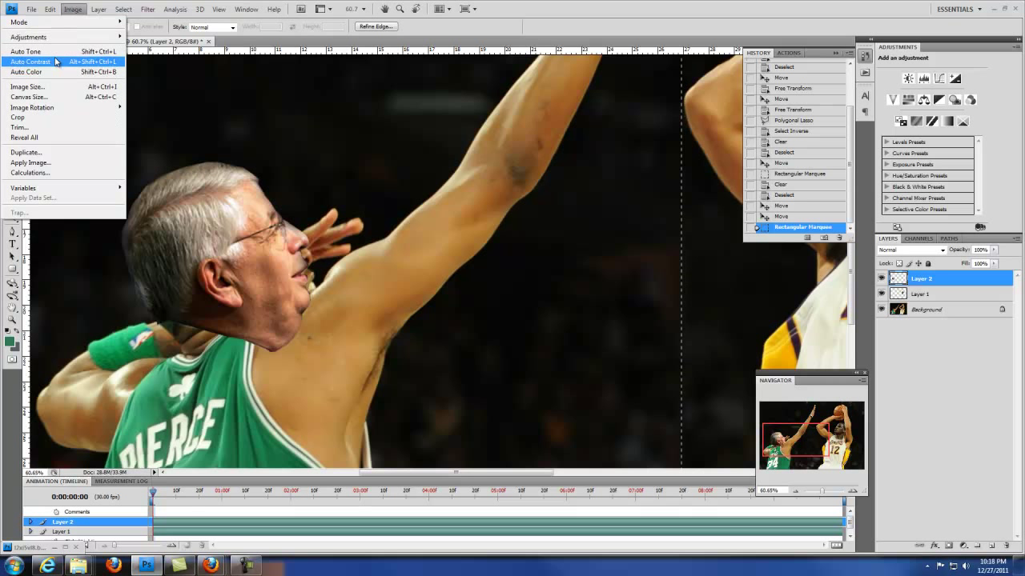
{"action": "mouse_move", "coordinate": [58, 39]}
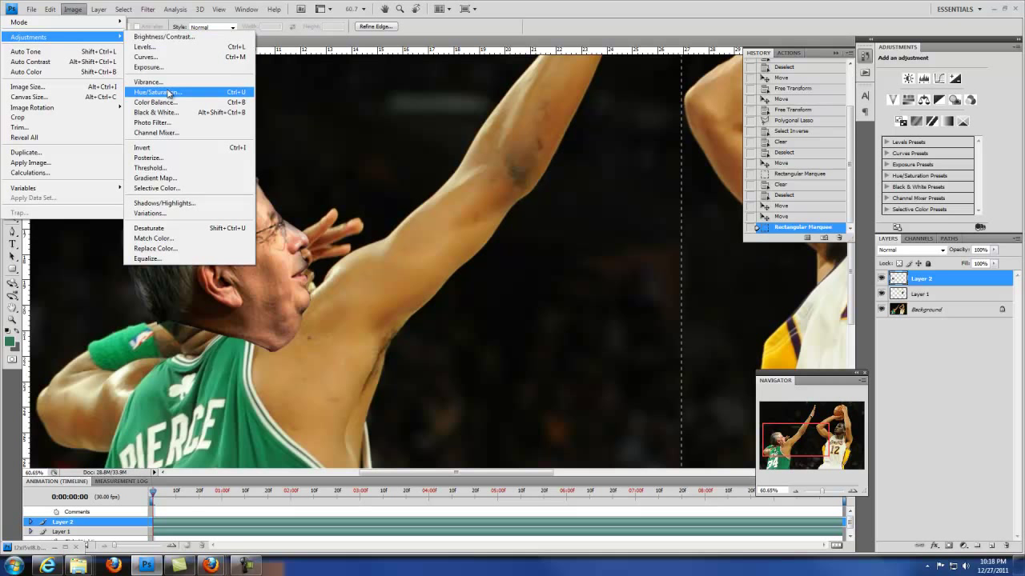
{"action": "left_click", "coordinate": [169, 92]}
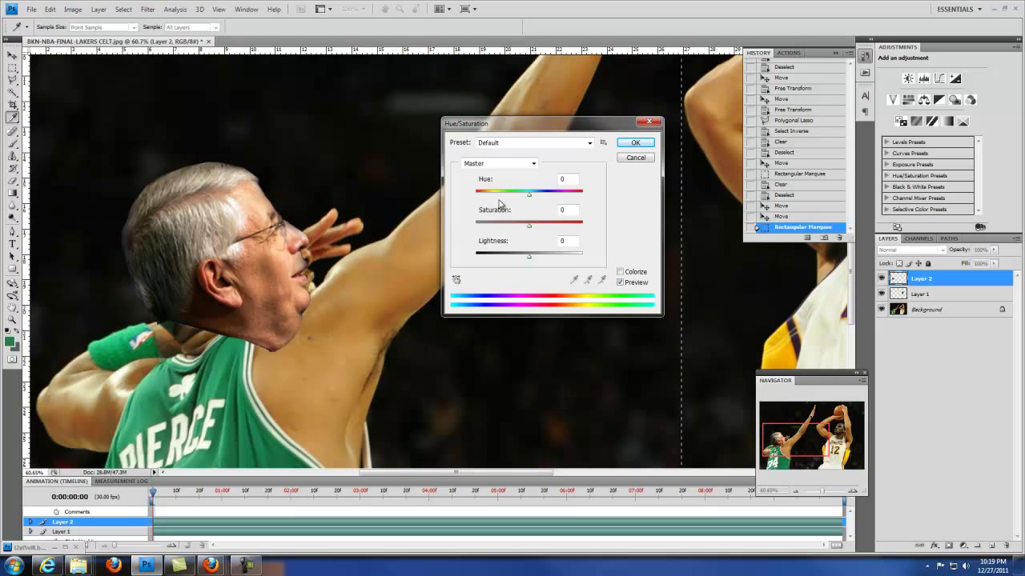
{"action": "left_click", "coordinate": [533, 163]}
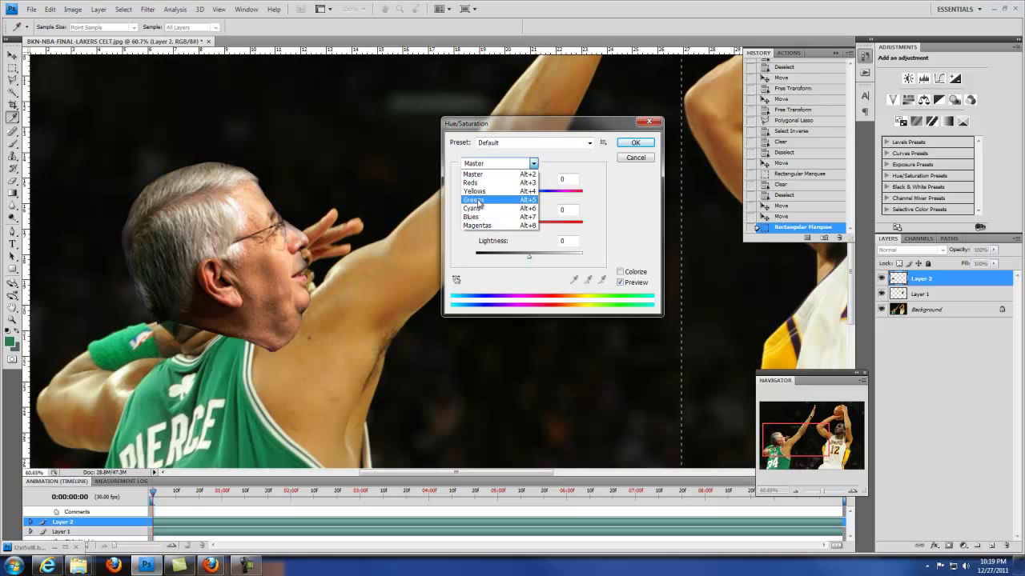
{"action": "left_click", "coordinate": [472, 182]}
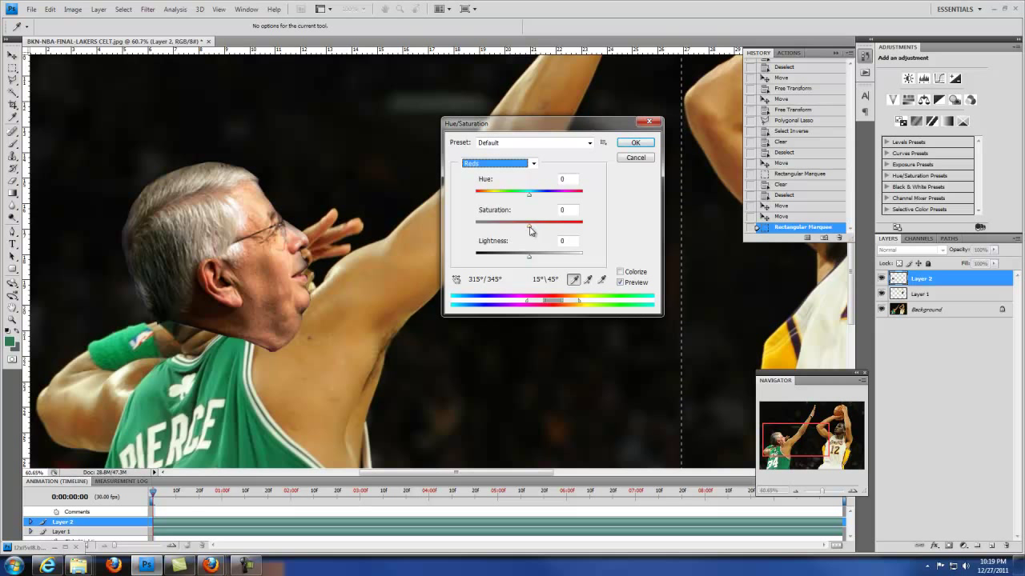
{"action": "left_click_drag", "start_coordinate": [529, 230], "coordinate": [562, 231]}
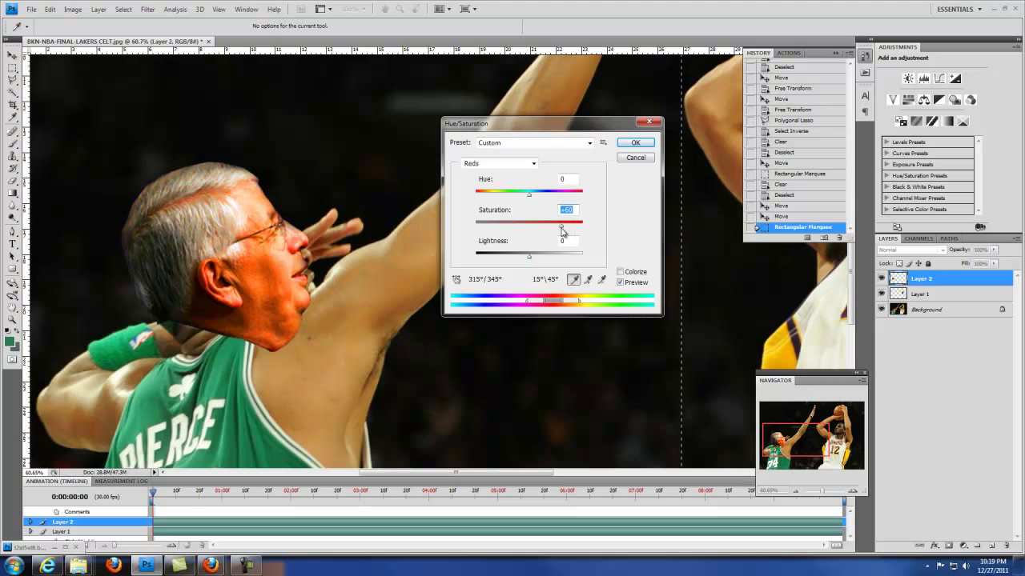
{"action": "left_click", "coordinate": [635, 156]}
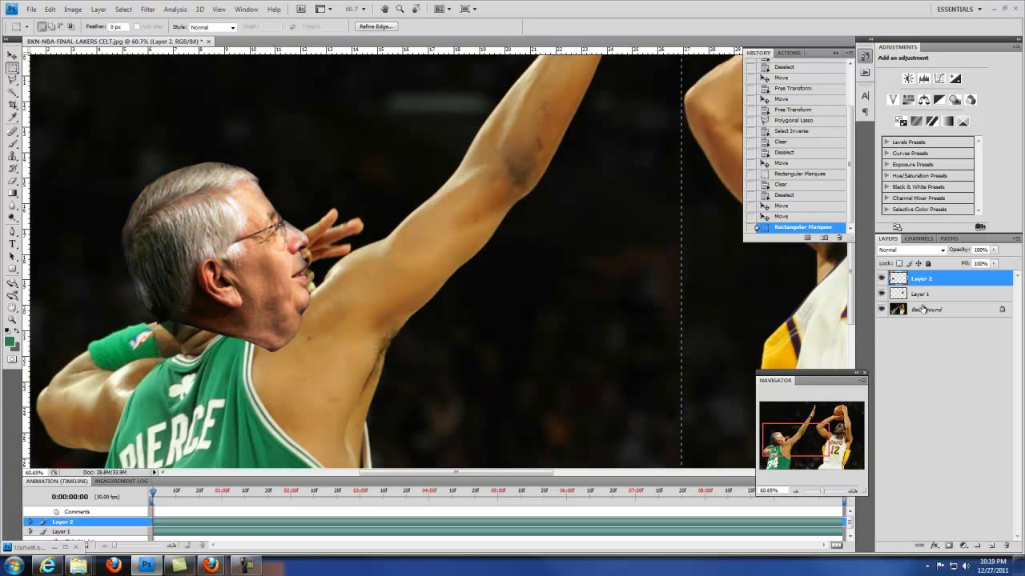
Step: Convert the locked Background into a regular layer named Layer 0 and open Hue/Saturation for its Reds
{"action": "double_click", "coordinate": [922, 309]}
{"action": "left_click", "coordinate": [598, 181]}
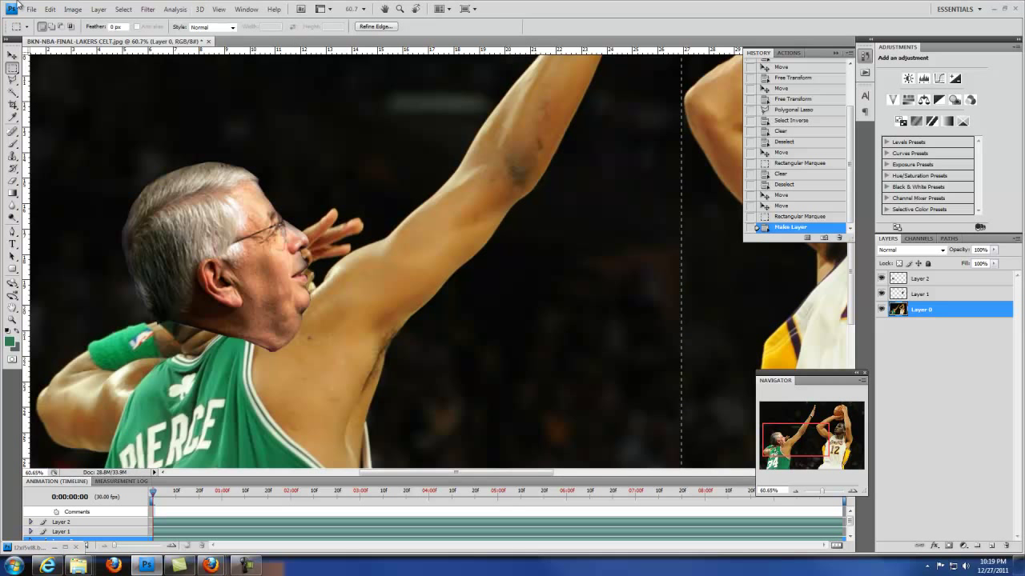
{"action": "left_click", "coordinate": [73, 8]}
{"action": "mouse_move", "coordinate": [102, 15]}
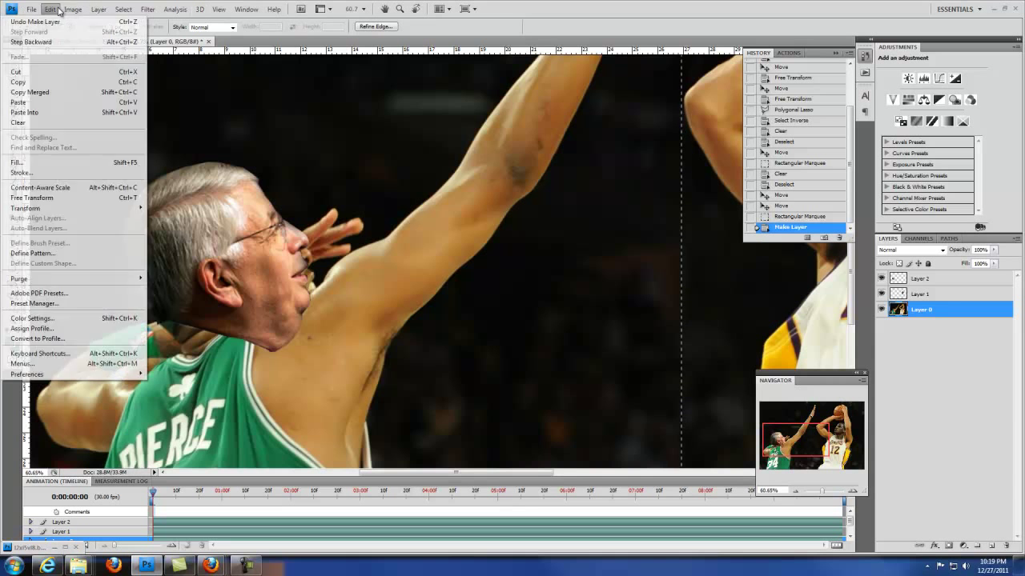
{"action": "mouse_move", "coordinate": [72, 9]}
{"action": "mouse_move", "coordinate": [65, 39]}
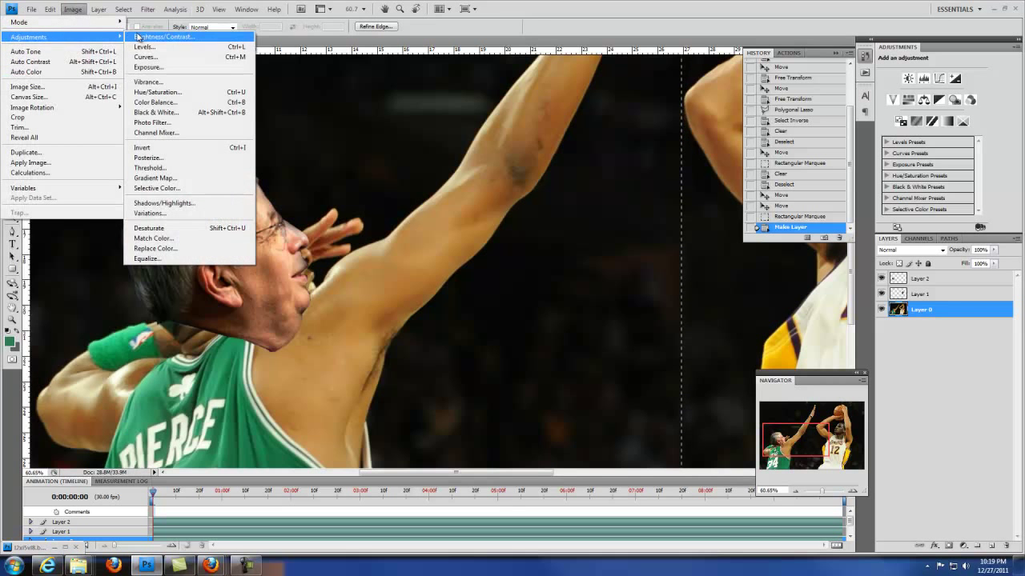
{"action": "left_click", "coordinate": [156, 93]}
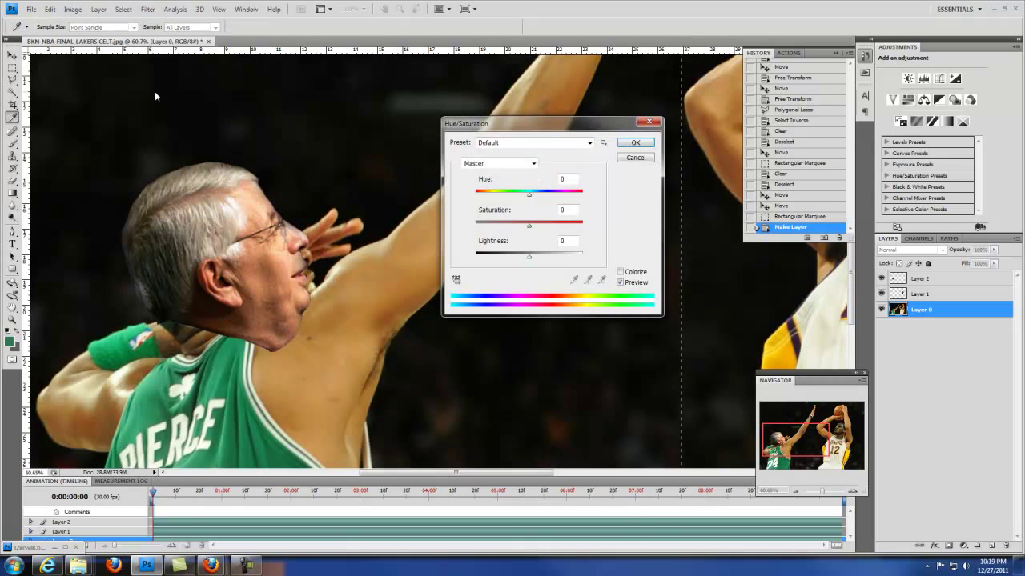
{"action": "left_click", "coordinate": [533, 163]}
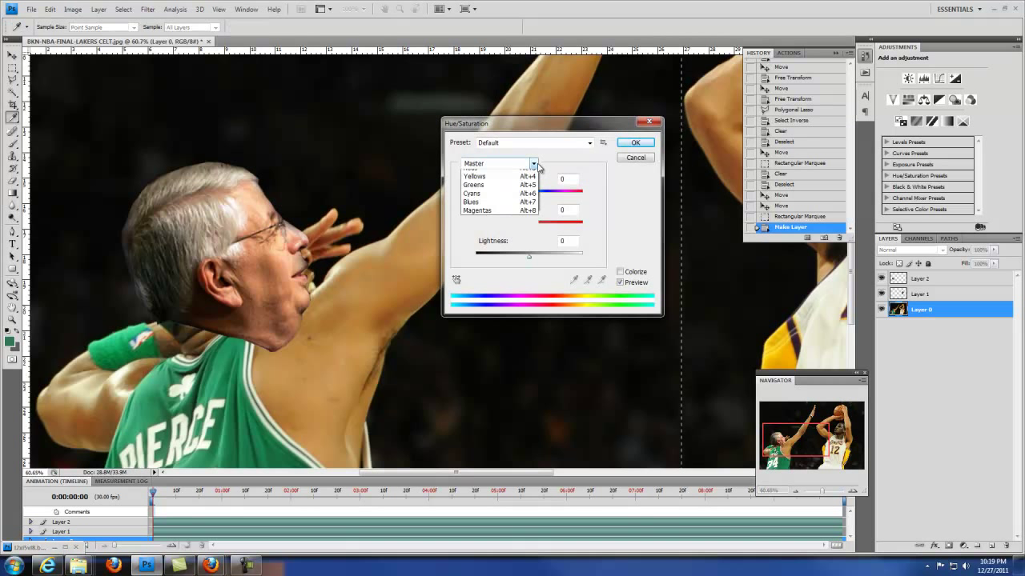
{"action": "left_click", "coordinate": [476, 182]}
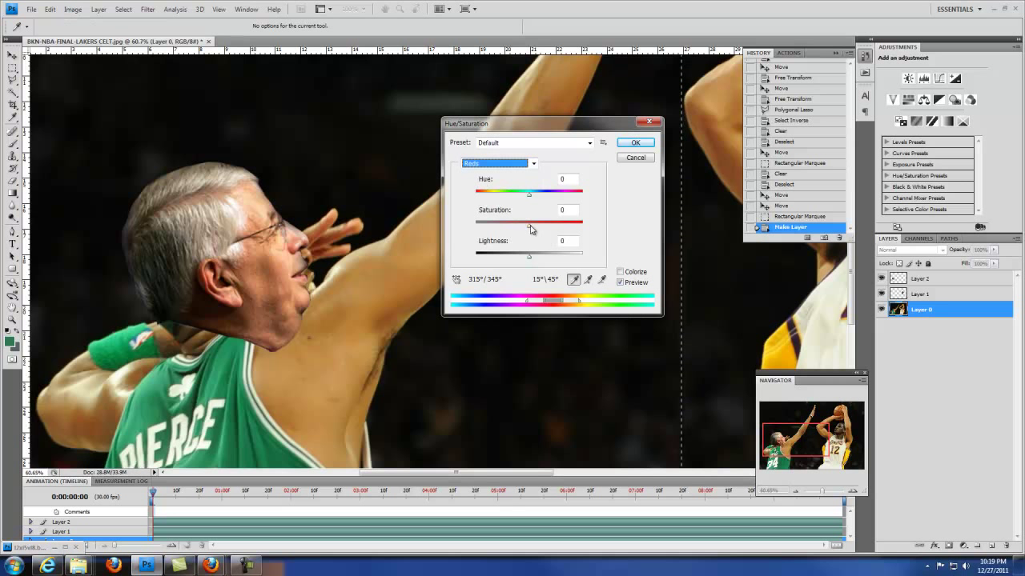
Step: Shift the Reds in the selected Celtics half to Hue -25, Saturation 0 and Lightness +26, and apply the adjustment
{"action": "mouse_move", "coordinate": [529, 229]}
{"action": "left_mouse_down"}
{"action": "mouse_move", "coordinate": [511, 232]}
{"action": "mouse_move", "coordinate": [537, 236]}
{"action": "mouse_move", "coordinate": [494, 237]}
{"action": "mouse_move", "coordinate": [525, 234]}
{"action": "left_mouse_up"}
{"action": "type", "text": "0"}
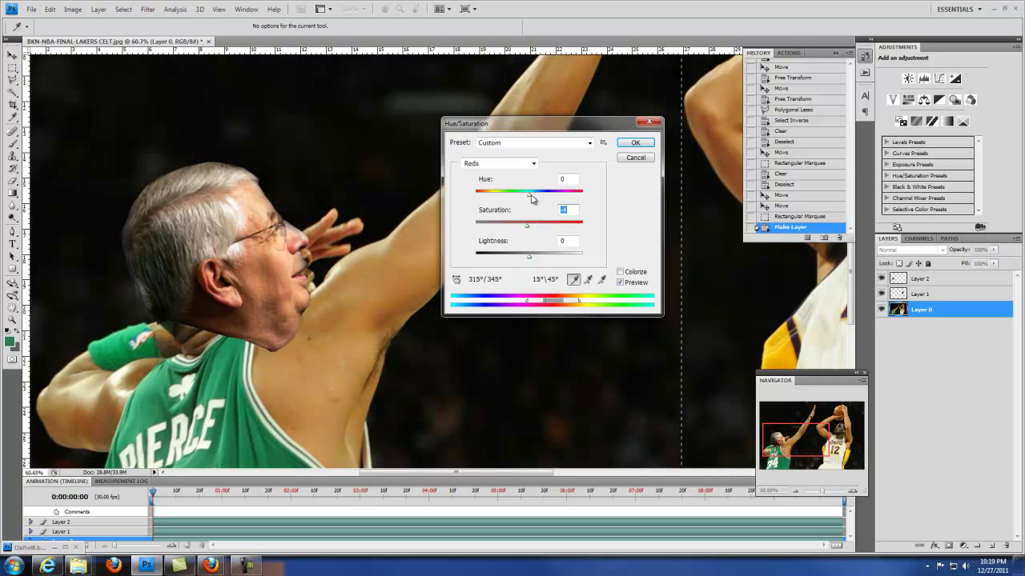
{"action": "left_click_drag", "start_coordinate": [530, 194], "coordinate": [516, 199]}
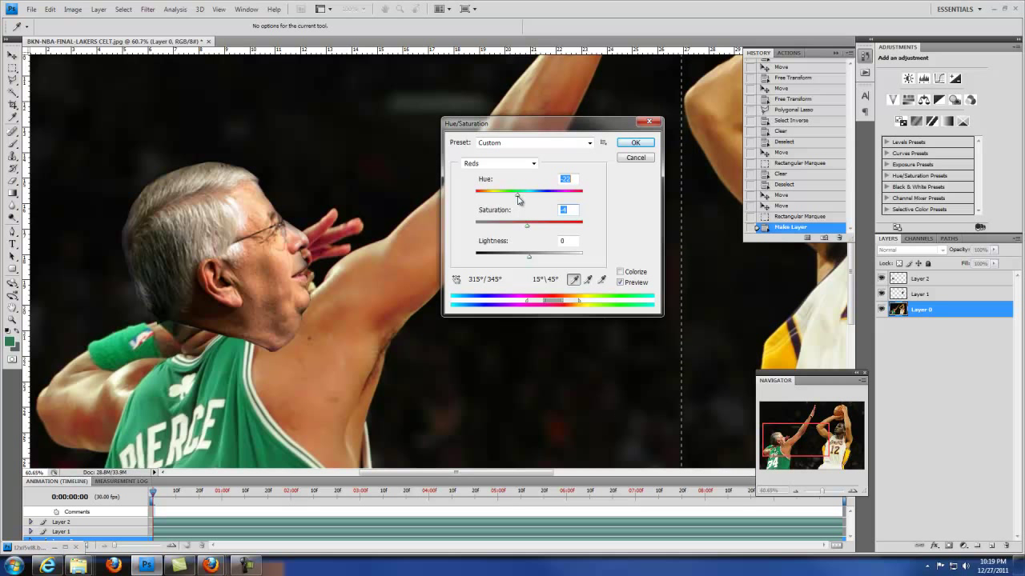
{"action": "left_click_drag", "start_coordinate": [518, 200], "coordinate": [522, 200]}
{"action": "mouse_move", "coordinate": [526, 259]}
{"action": "left_mouse_down"}
{"action": "mouse_move", "coordinate": [549, 261]}
{"action": "mouse_move", "coordinate": [531, 261]}
{"action": "left_mouse_up"}
{"action": "left_click_drag", "start_coordinate": [527, 226], "coordinate": [507, 197]}
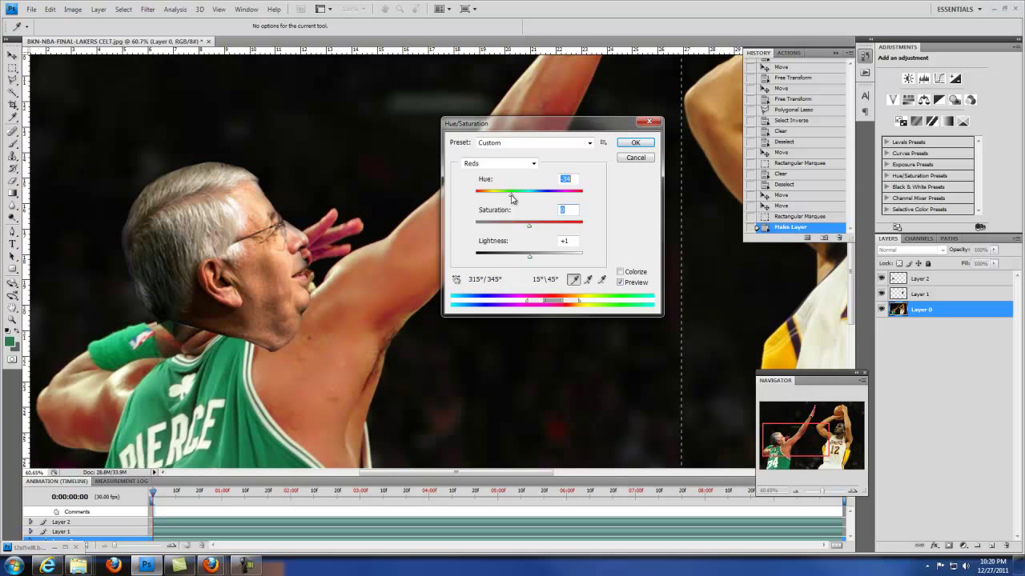
{"action": "left_click_drag", "start_coordinate": [529, 257], "coordinate": [541, 260]}
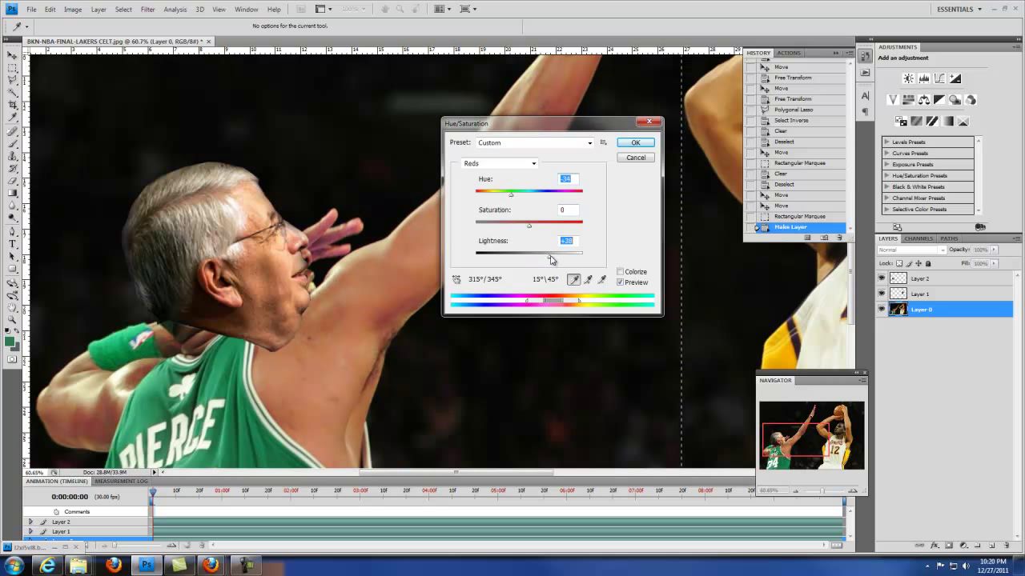
{"action": "left_click_drag", "start_coordinate": [550, 259], "coordinate": [543, 259]}
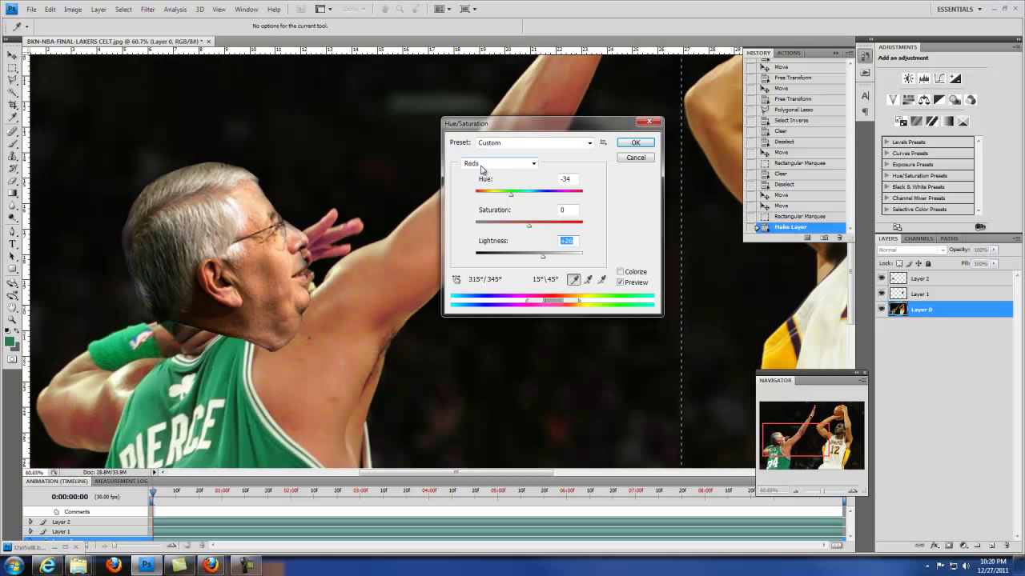
{"action": "mouse_move", "coordinate": [511, 197]}
{"action": "left_mouse_down"}
{"action": "mouse_move", "coordinate": [491, 200]}
{"action": "mouse_move", "coordinate": [513, 199]}
{"action": "left_mouse_up"}
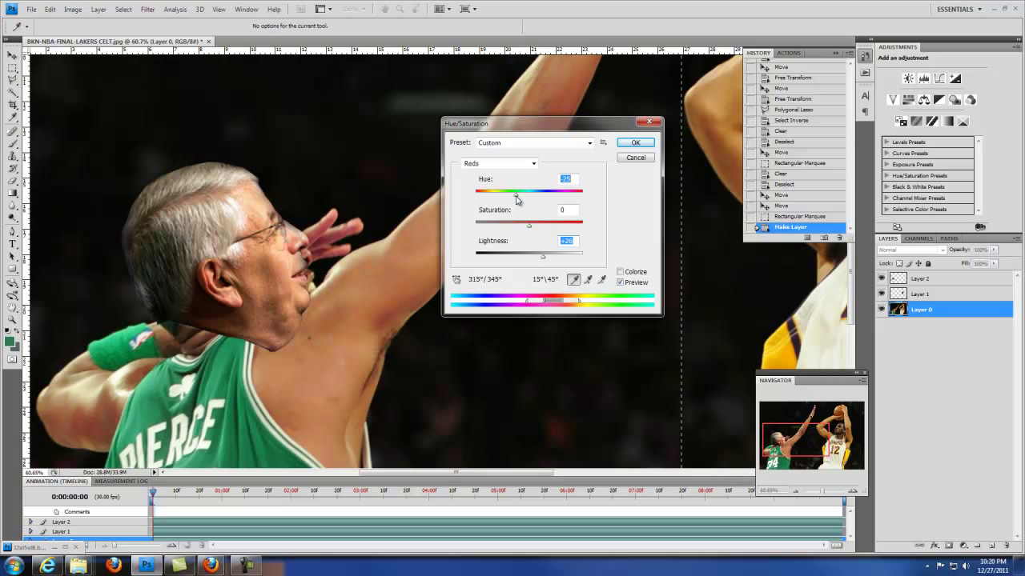
{"action": "left_click", "coordinate": [517, 200]}
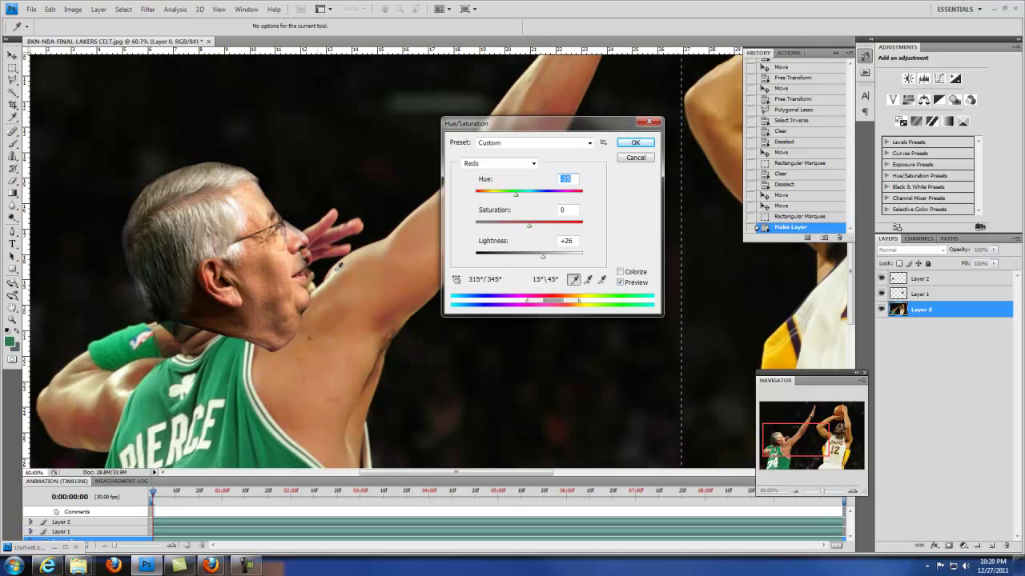
{"action": "left_click", "coordinate": [635, 142]}
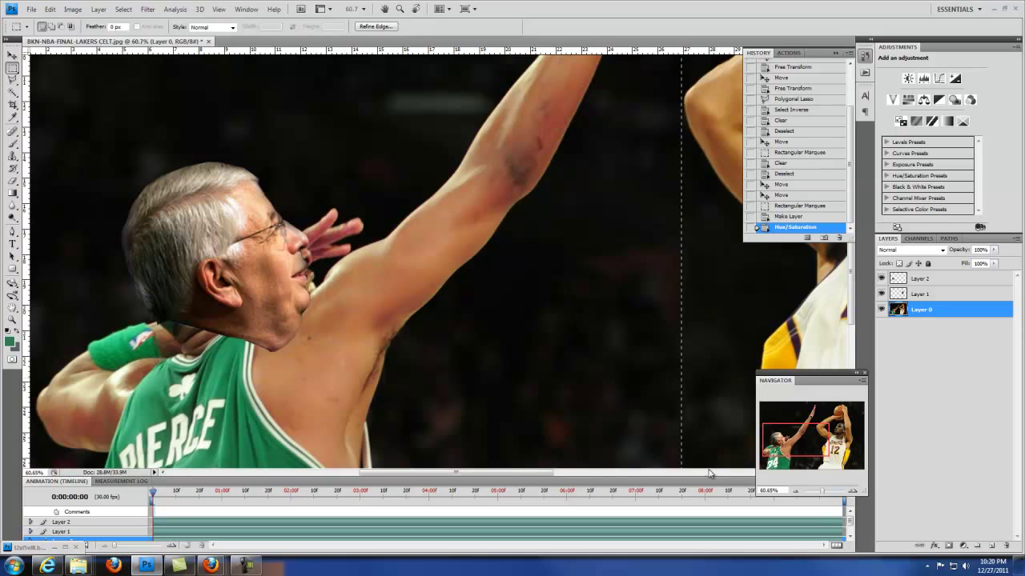
Step: Deselect the Celtics half and move David Stern's head up, clear of the Celtics player's own head
{"action": "left_click_drag", "start_coordinate": [820, 494], "coordinate": [818, 496]}
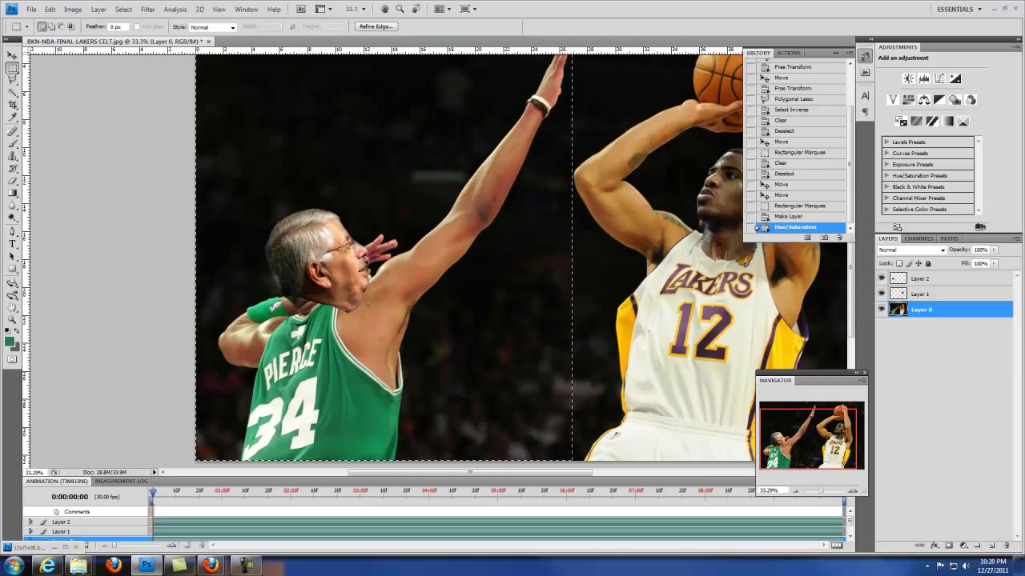
{"action": "left_click", "coordinate": [12, 54]}
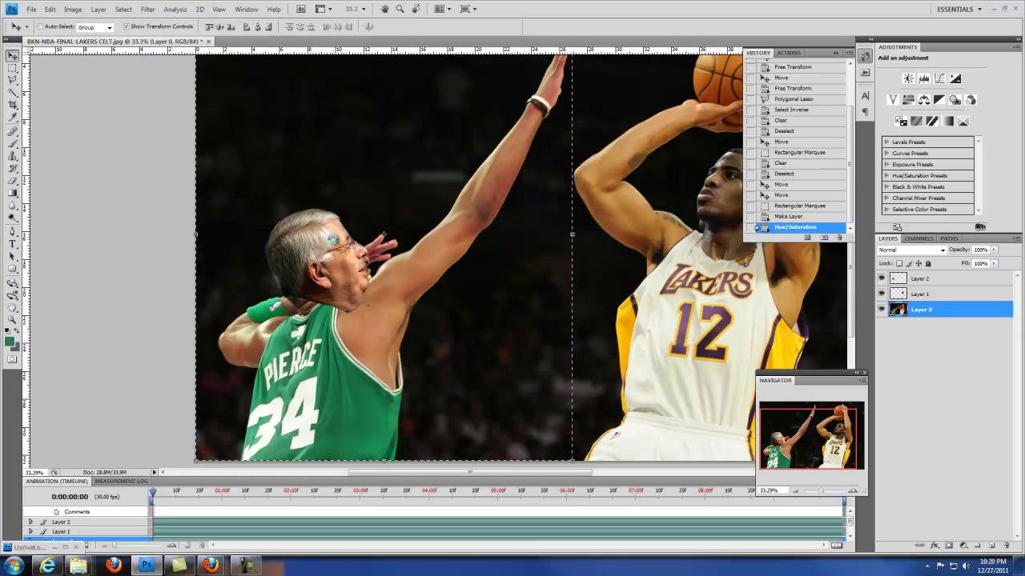
{"action": "left_click", "coordinate": [14, 69]}
{"action": "key", "text": "ctrl+d"}
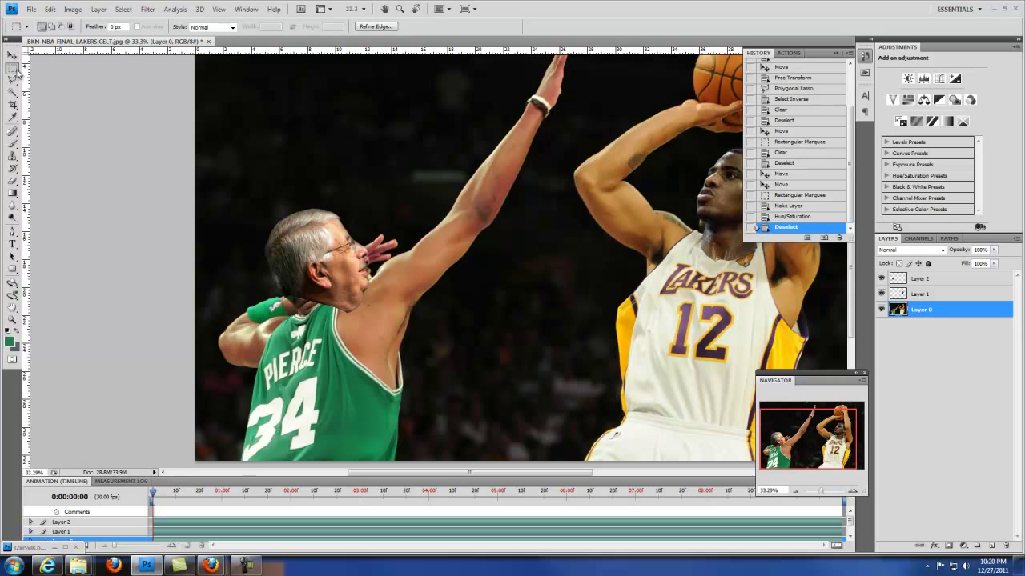
{"action": "left_click", "coordinate": [12, 54]}
{"action": "left_click", "coordinate": [339, 248]}
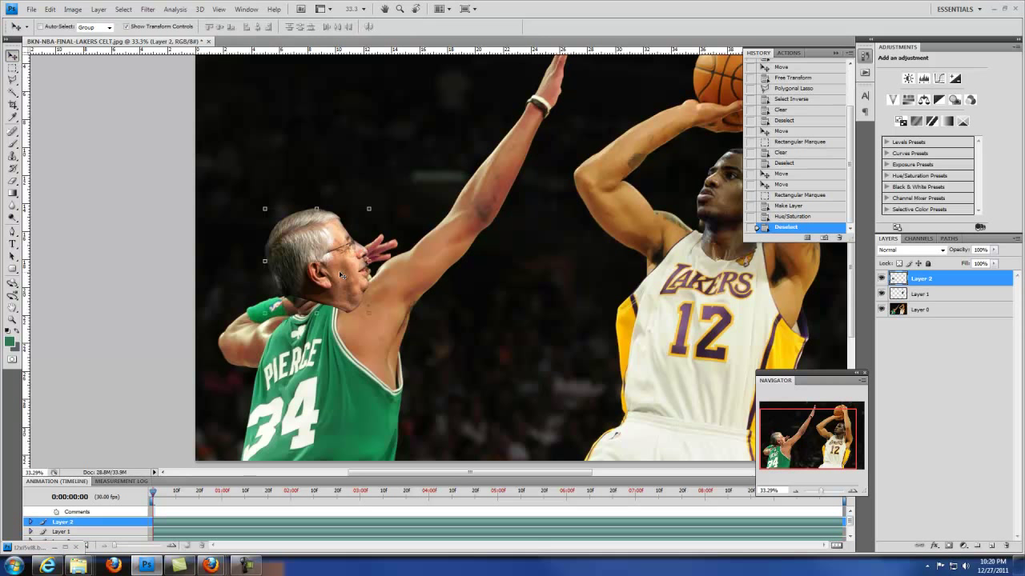
{"action": "left_click_drag", "start_coordinate": [340, 274], "coordinate": [337, 178]}
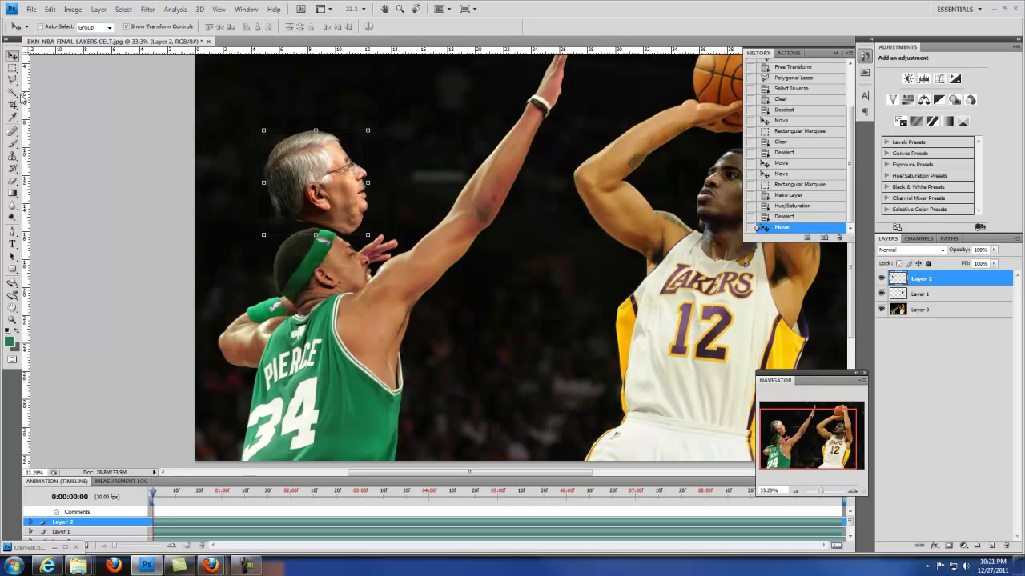
Step: Outline the Celtics player's raised arm and shoulder with the Polygonal Lasso, following the jersey's edge, and close the selection
{"action": "left_click", "coordinate": [12, 80]}
{"action": "left_click", "coordinate": [420, 424]}
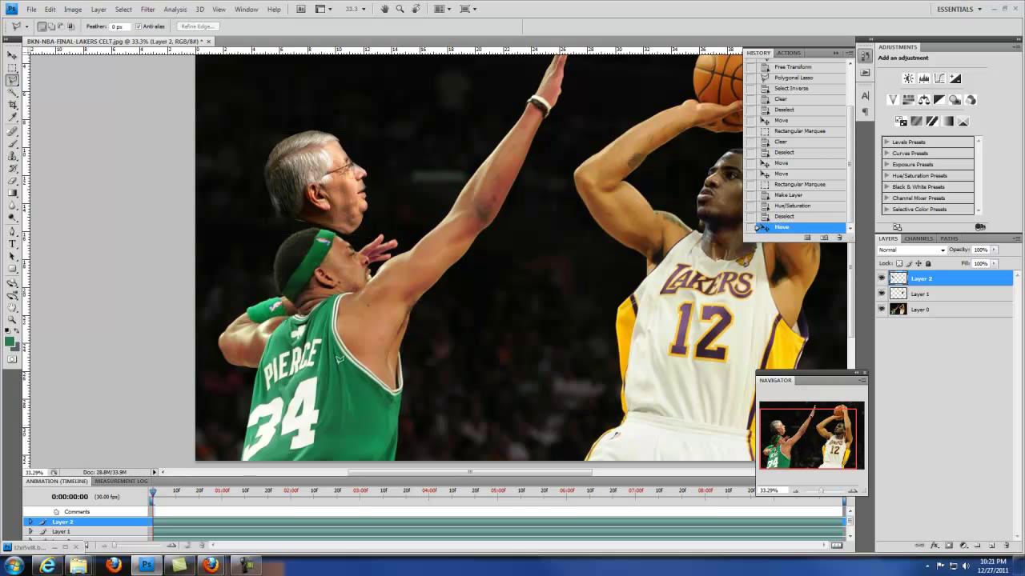
{"action": "left_click", "coordinate": [320, 301]}
{"action": "left_click", "coordinate": [468, 133]}
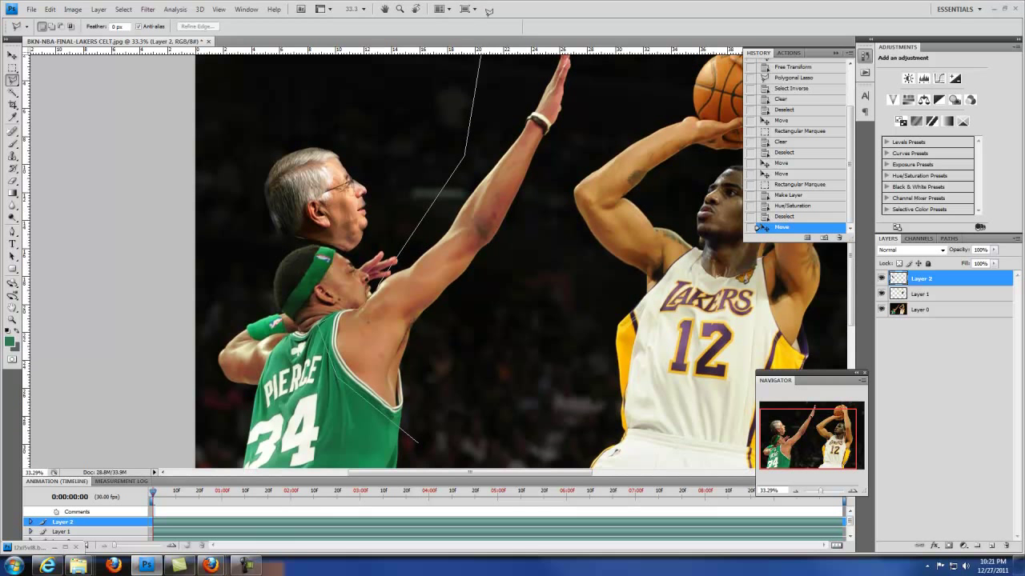
{"action": "left_click", "coordinate": [543, 89]}
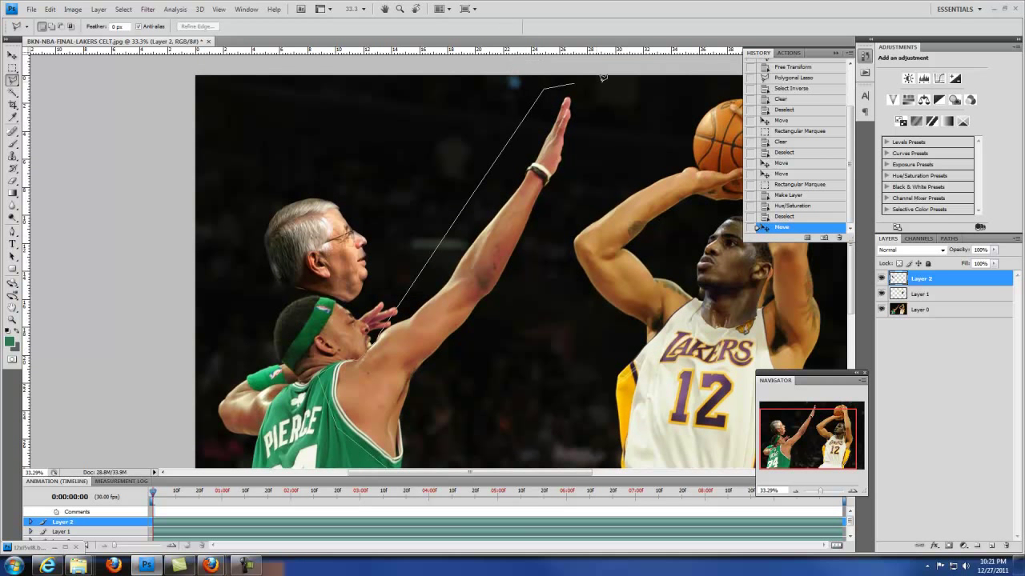
{"action": "left_click", "coordinate": [608, 84]}
{"action": "left_click", "coordinate": [597, 130]}
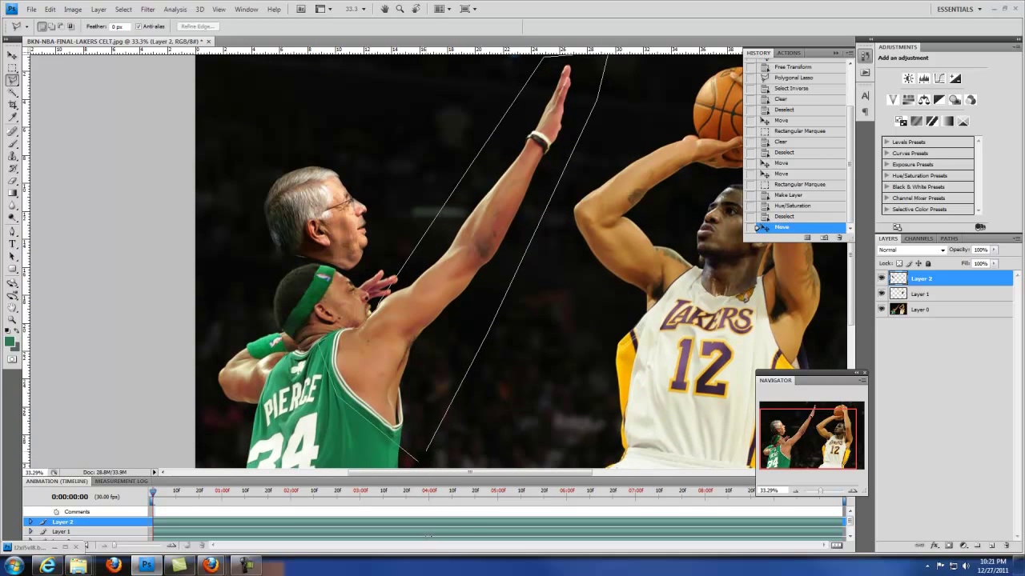
{"action": "left_click", "coordinate": [417, 434]}
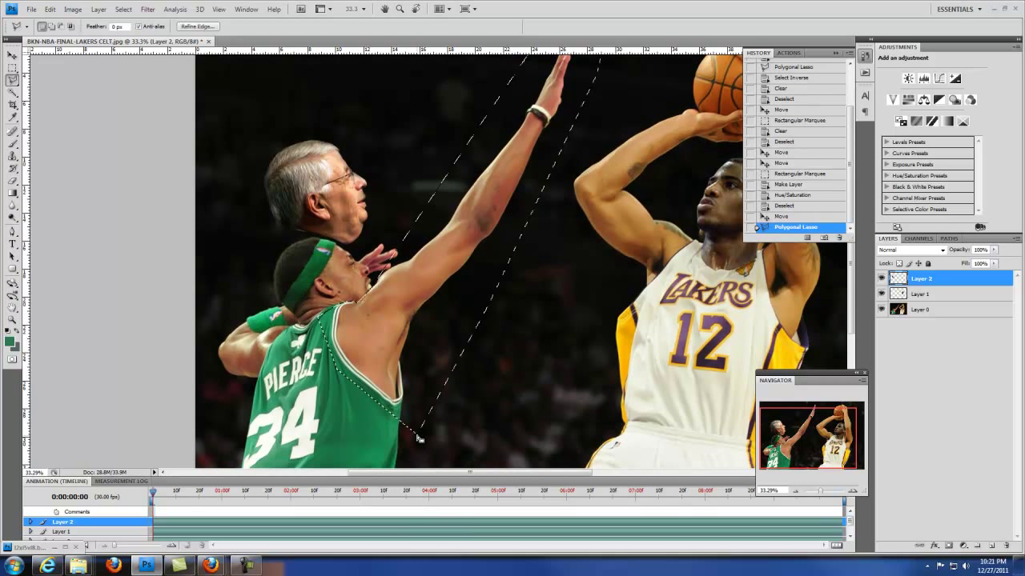
Step: Copy the selected arm and shoulder from Layer 0 and paste them into a new layer directly above it
{"action": "left_click", "coordinate": [930, 314]}
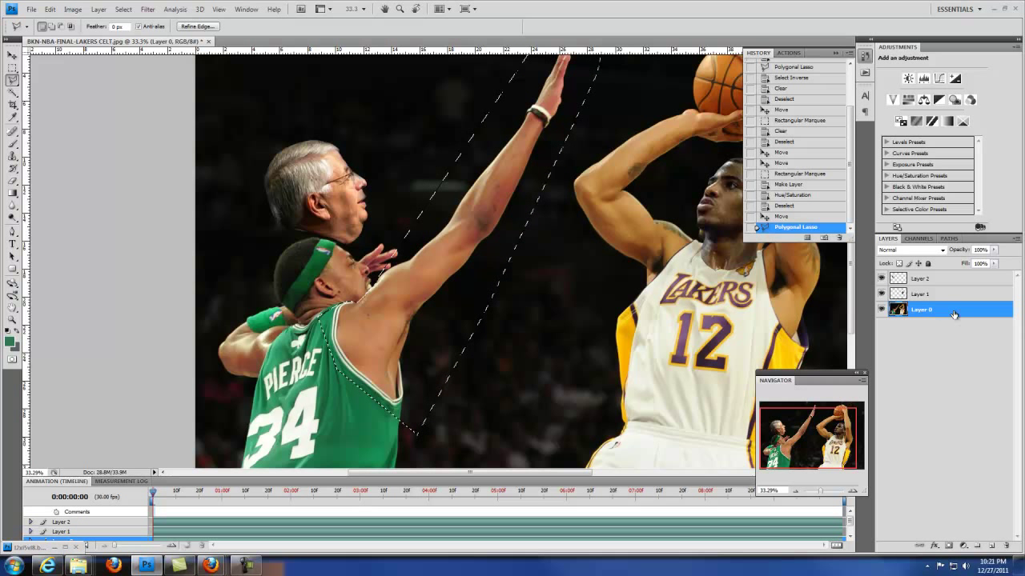
{"action": "left_click", "coordinate": [978, 545]}
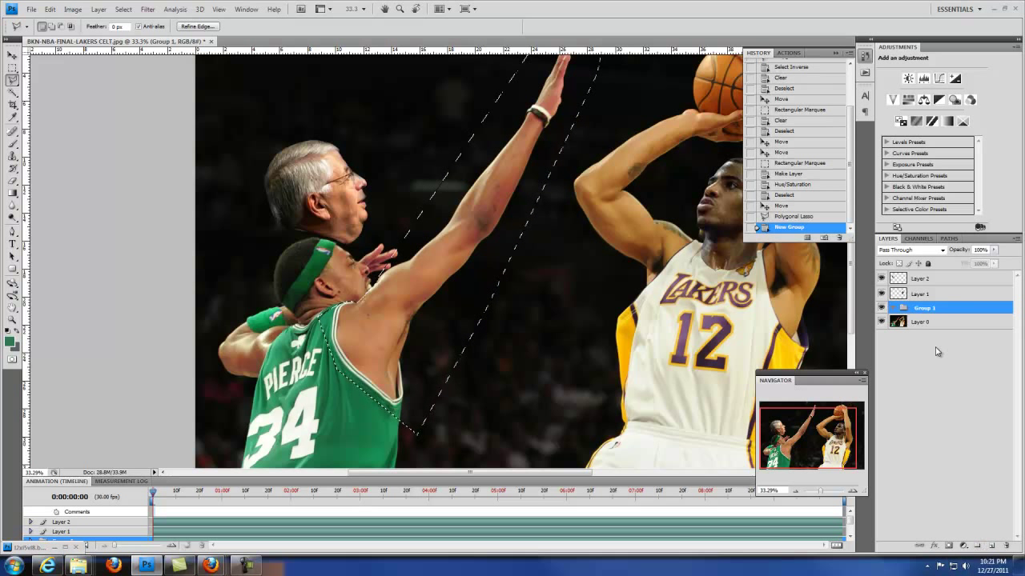
{"action": "key", "text": "ctrl+z"}
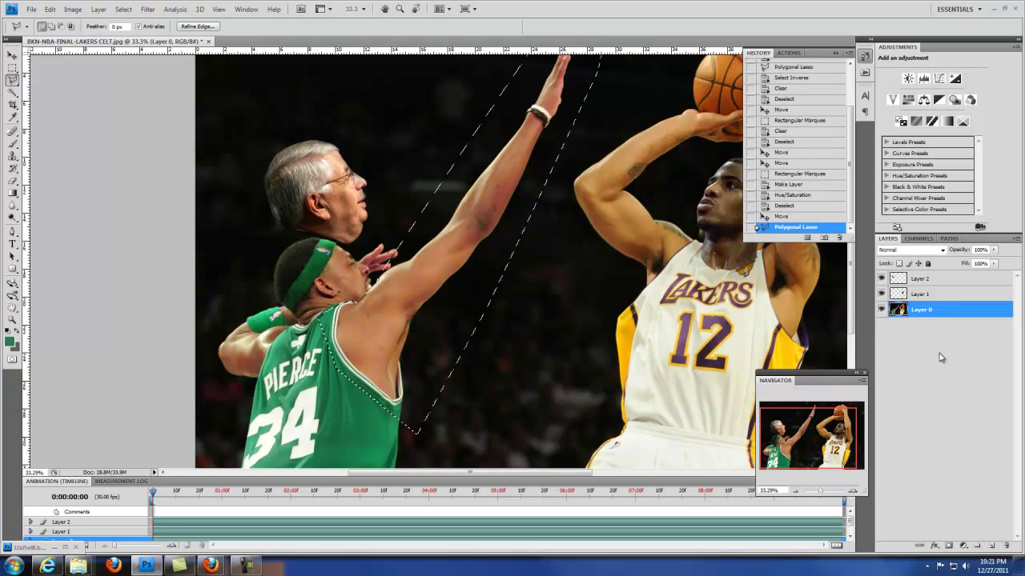
{"action": "left_click", "coordinate": [992, 545]}
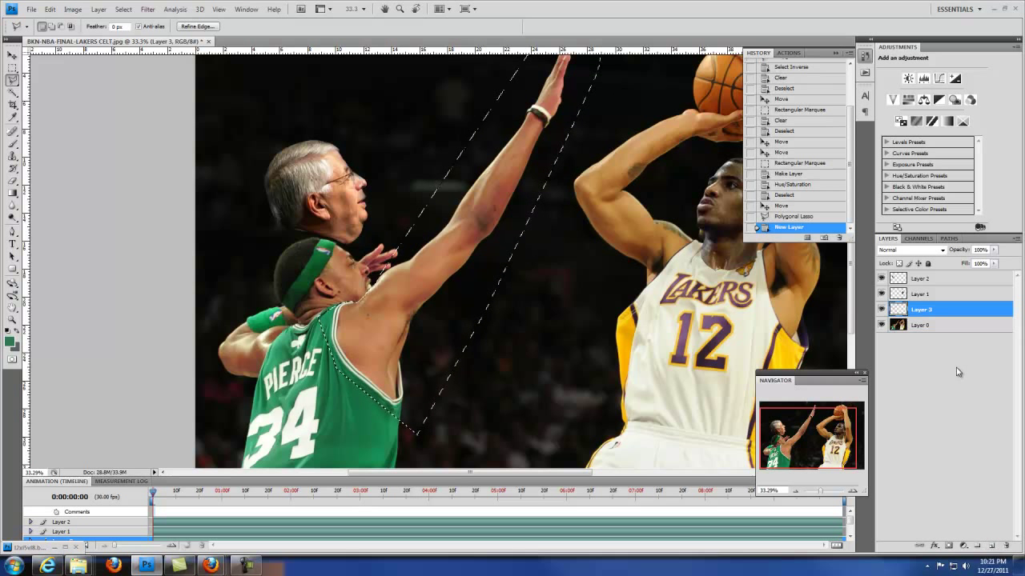
{"action": "key", "text": "ctrl+v"}
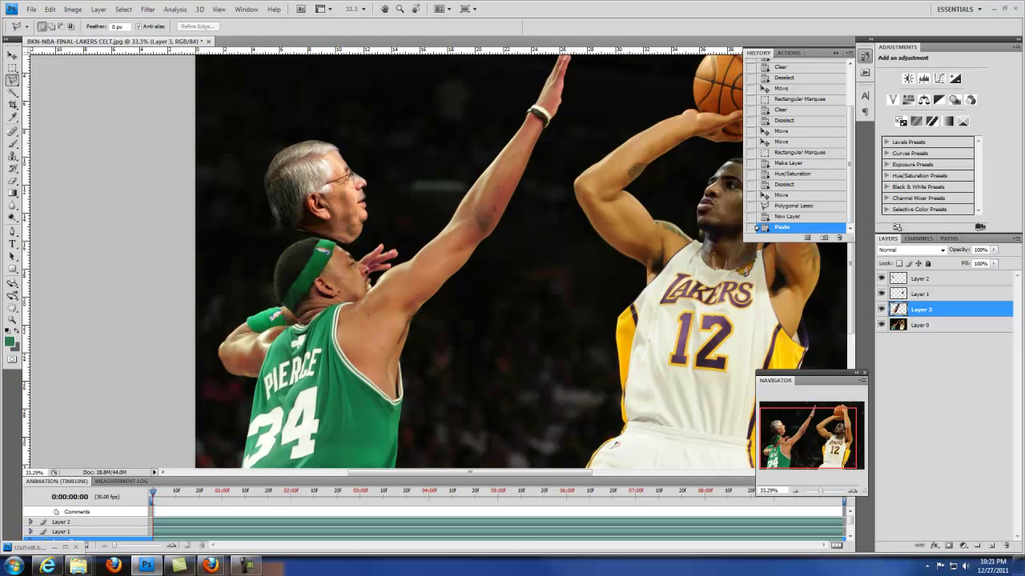
Step: Try moving the pasted arm copy away from the original arm, and undo the move
{"action": "left_click", "coordinate": [12, 54]}
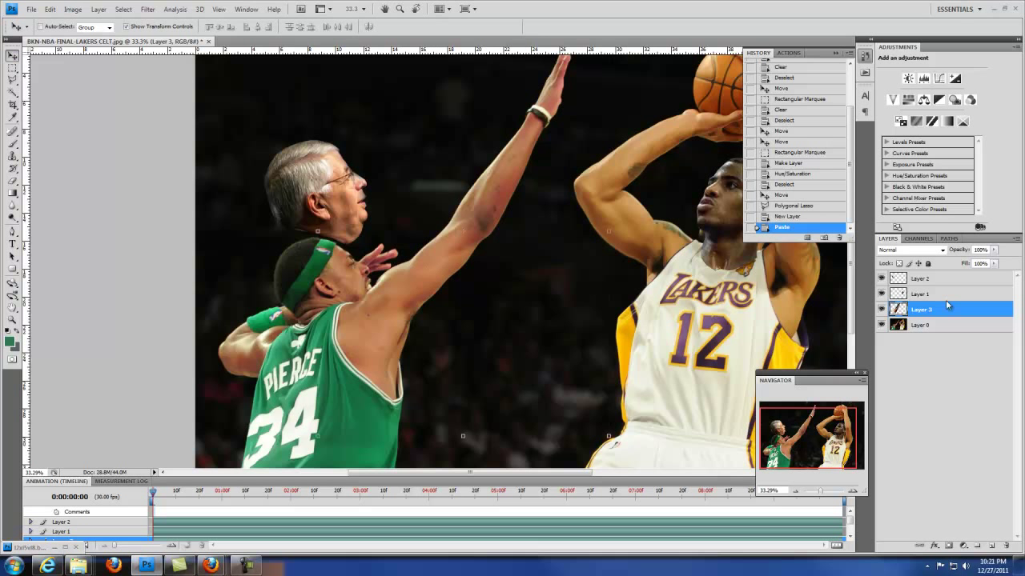
{"action": "left_click_drag", "start_coordinate": [467, 244], "coordinate": [521, 287]}
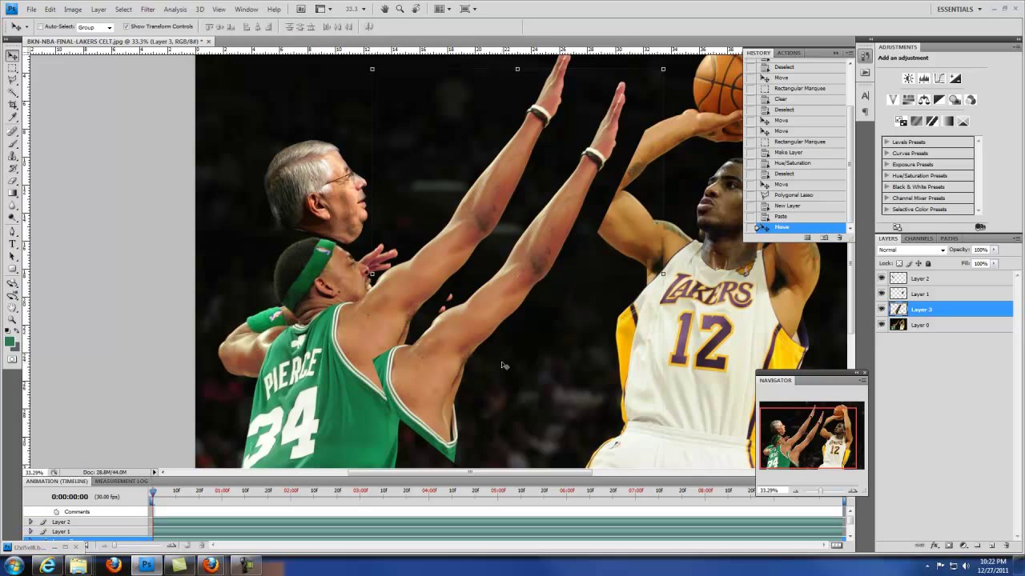
{"action": "key", "text": "ctrl+z"}
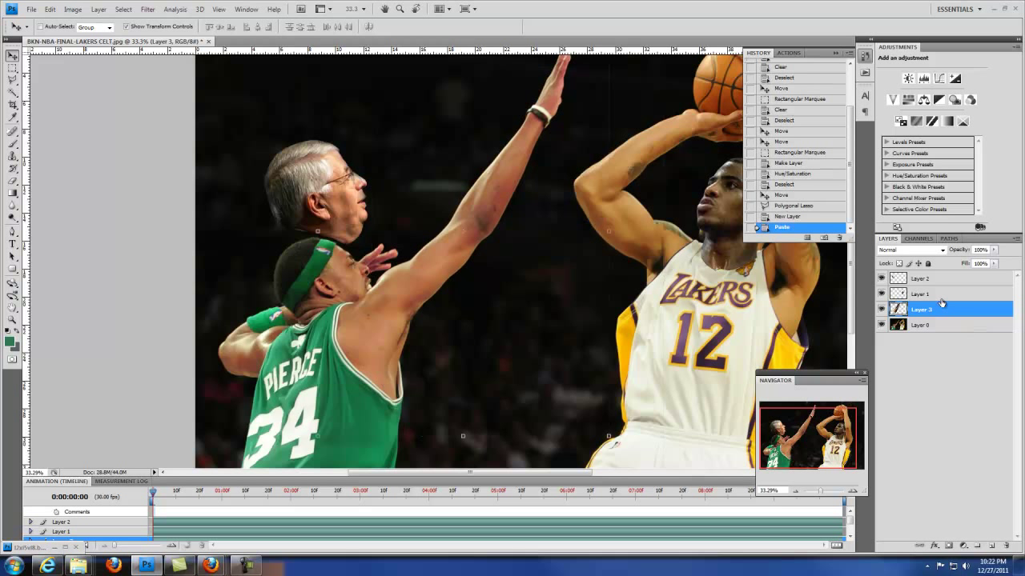
Step: Reorder David Stern's head layer beneath the arm copy and move the head back over the Celtics player's head
{"action": "left_click", "coordinate": [933, 293]}
{"action": "left_click", "coordinate": [925, 280]}
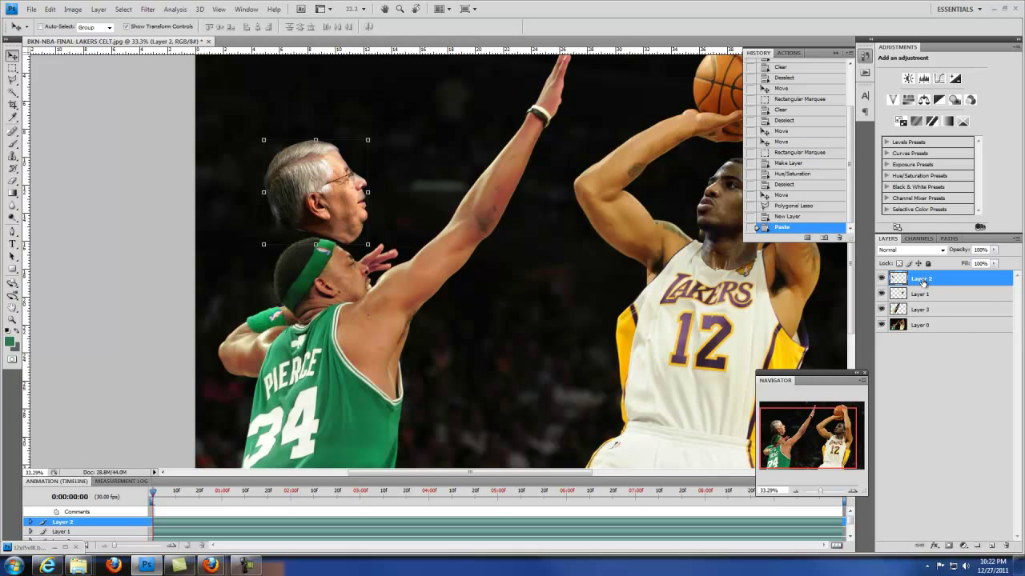
{"action": "left_click_drag", "start_coordinate": [923, 281], "coordinate": [920, 317]}
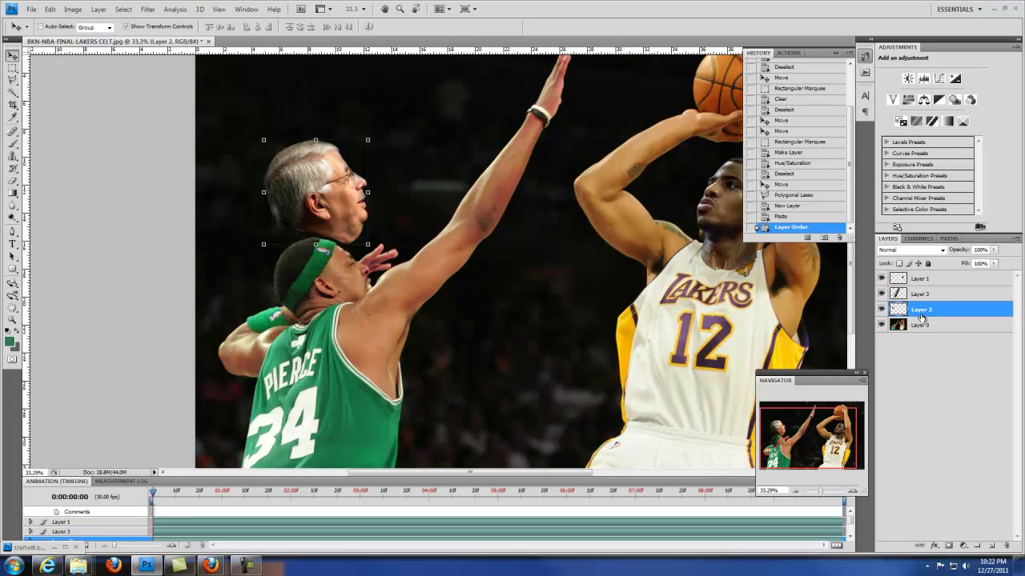
{"action": "left_click_drag", "start_coordinate": [339, 189], "coordinate": [346, 245]}
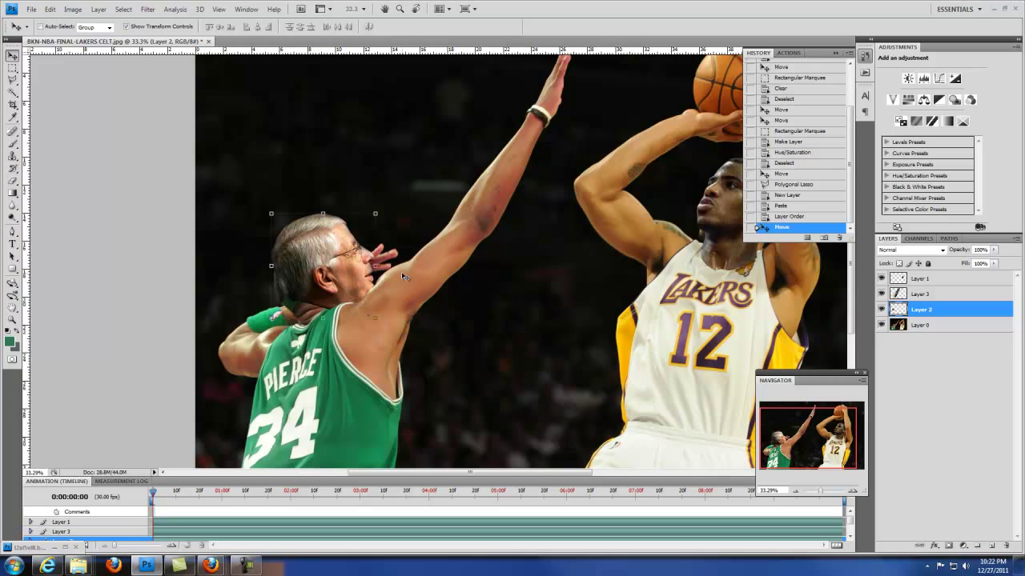
Step: Rename the pasted arm layer as "arm" and David Stern's head layer as "head"
{"action": "left_click", "coordinate": [928, 295]}
{"action": "double_click", "coordinate": [923, 295]}
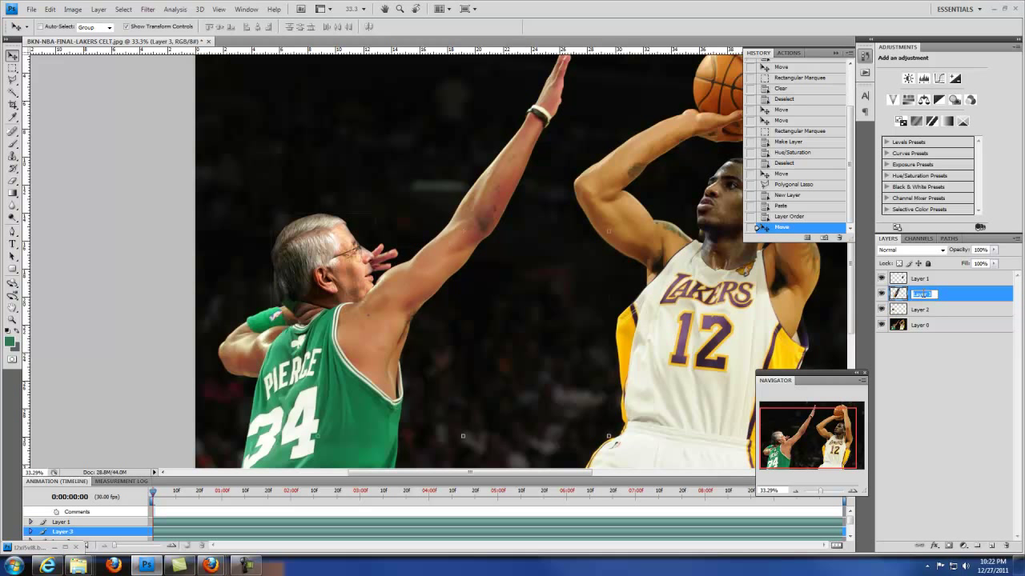
{"action": "type", "text": "d"}
{"action": "key", "text": "Return"}
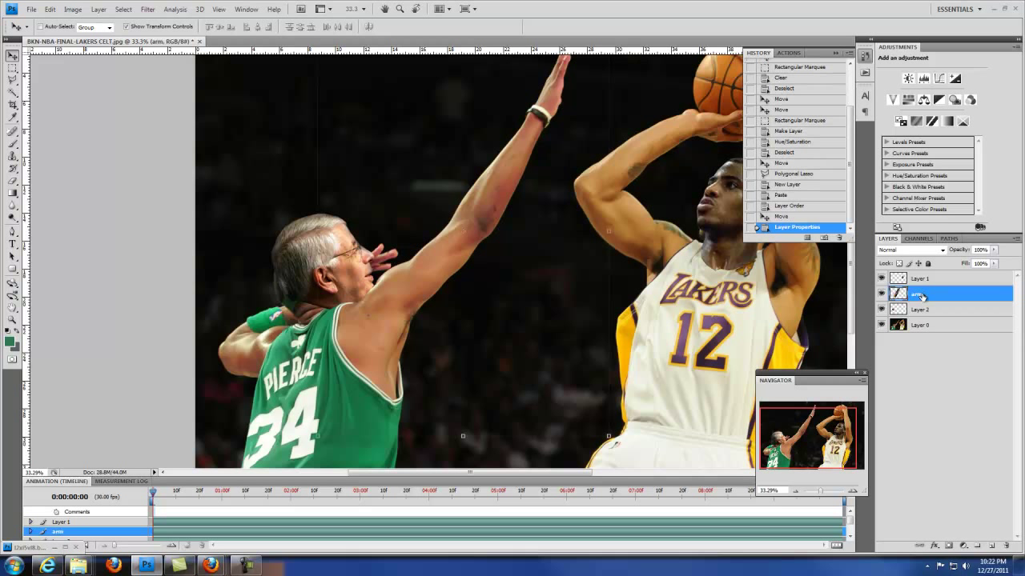
{"action": "double_click", "coordinate": [920, 310]}
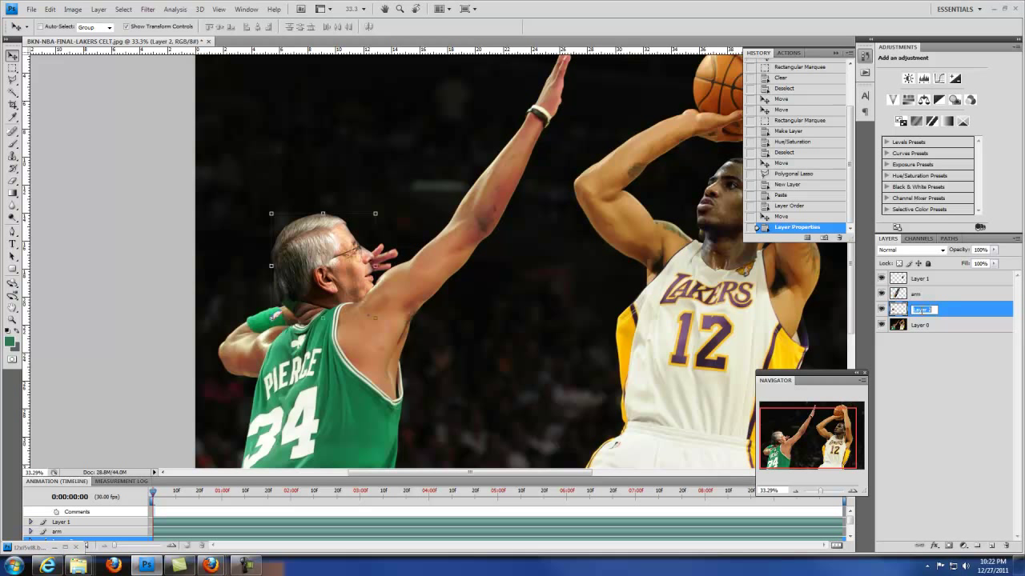
{"action": "type", "text": "head"}
{"action": "key", "text": "Return"}
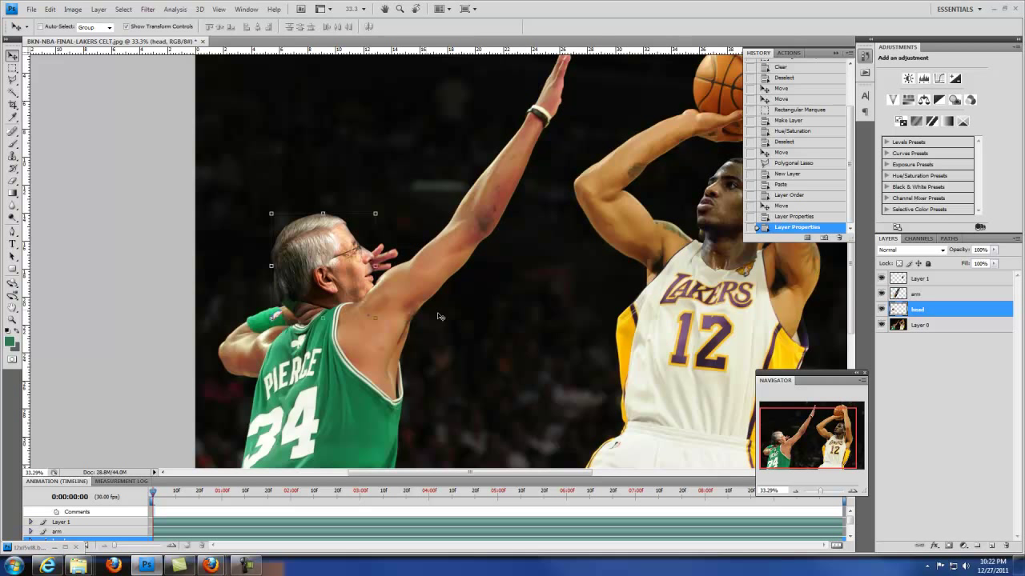
Step: Scale David Stern's head to 111.2%, rotate it -5.9 degrees, and reposition it on the Celtics player's neck
{"action": "left_click_drag", "start_coordinate": [342, 265], "coordinate": [340, 277]}
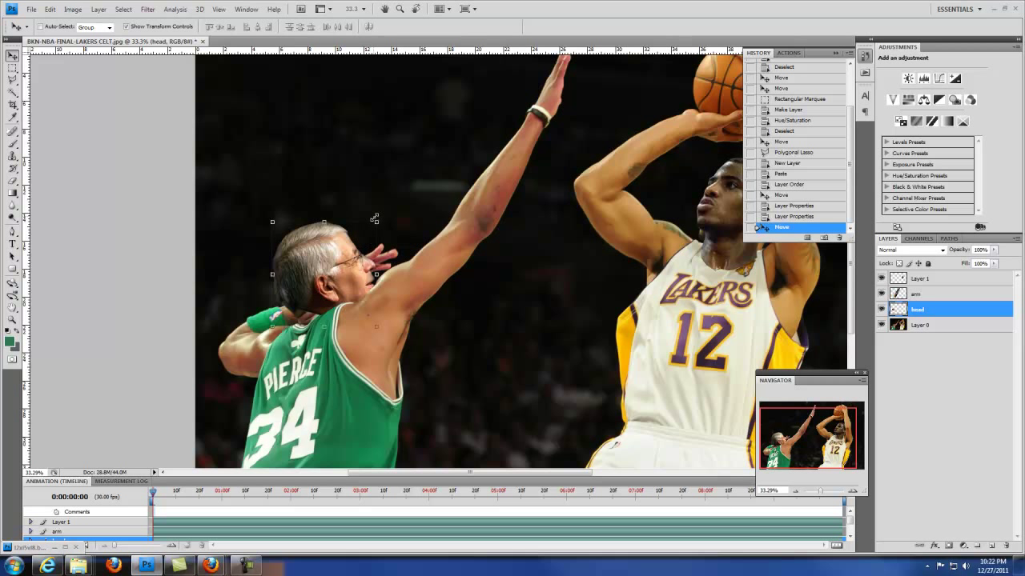
{"action": "left_click_drag", "start_coordinate": [377, 222], "coordinate": [381, 216]}
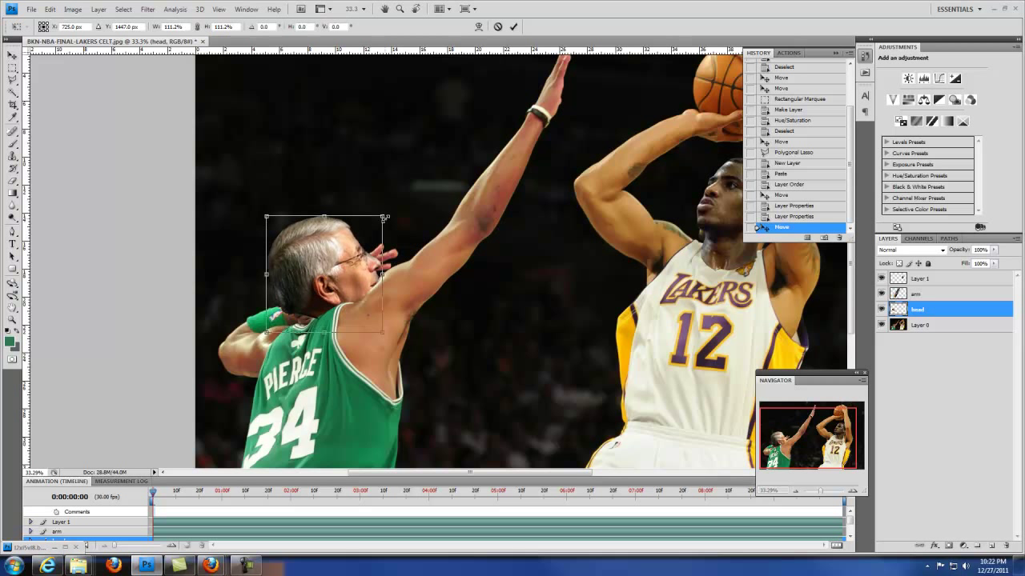
{"action": "left_click_drag", "start_coordinate": [345, 276], "coordinate": [340, 270]}
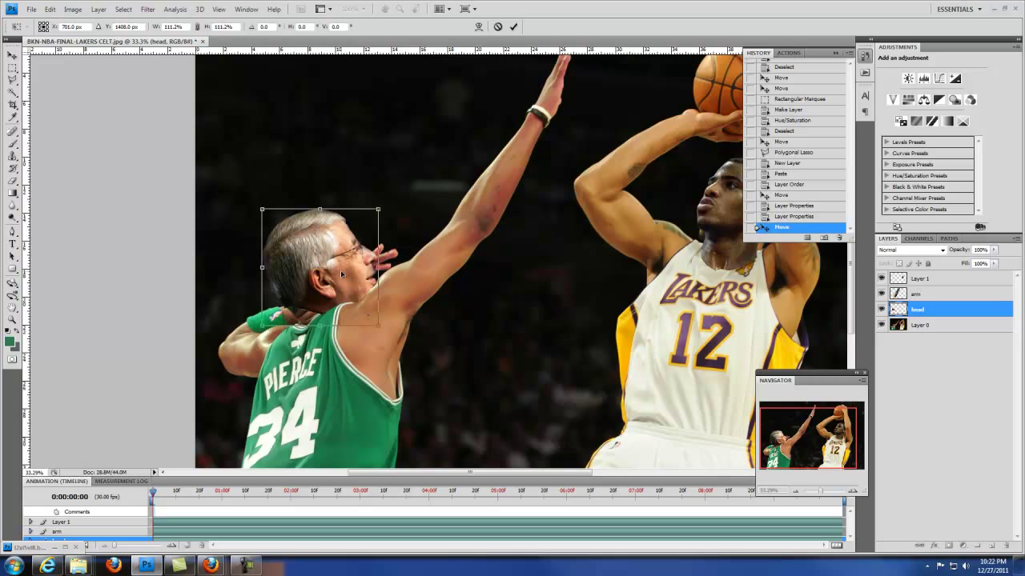
{"action": "left_click_drag", "start_coordinate": [389, 204], "coordinate": [383, 194]}
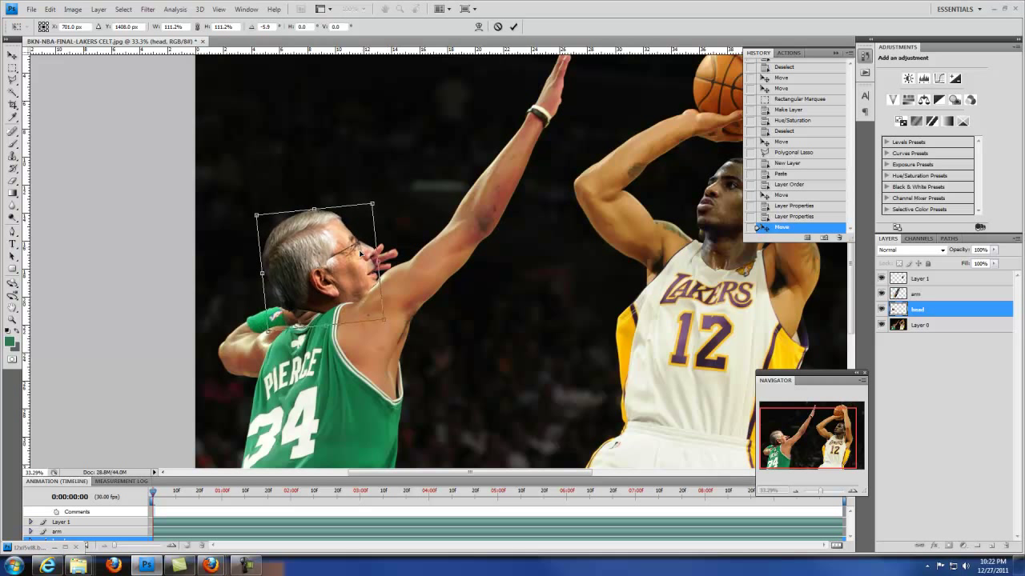
{"action": "left_click_drag", "start_coordinate": [354, 262], "coordinate": [359, 261]}
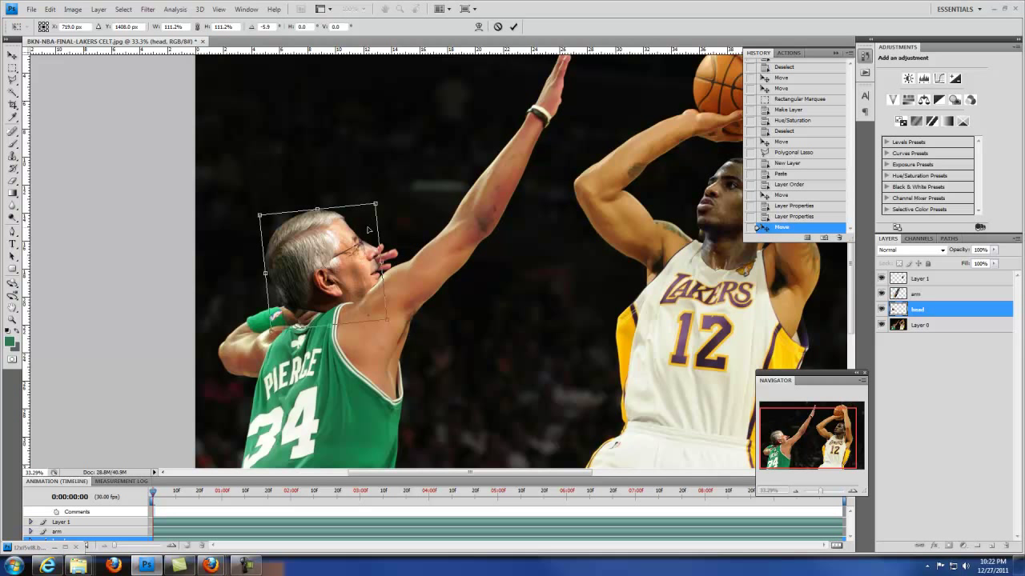
{"action": "key", "text": "Return"}
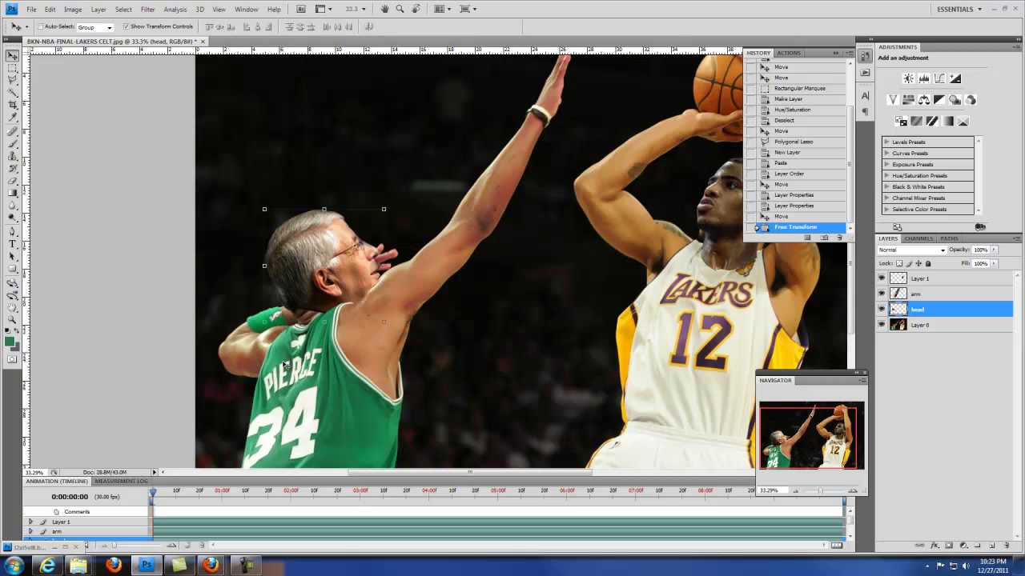
Step: Add a new layer between the head layer and Layer 0, and name it "coverUp"
{"action": "left_click", "coordinate": [990, 548]}
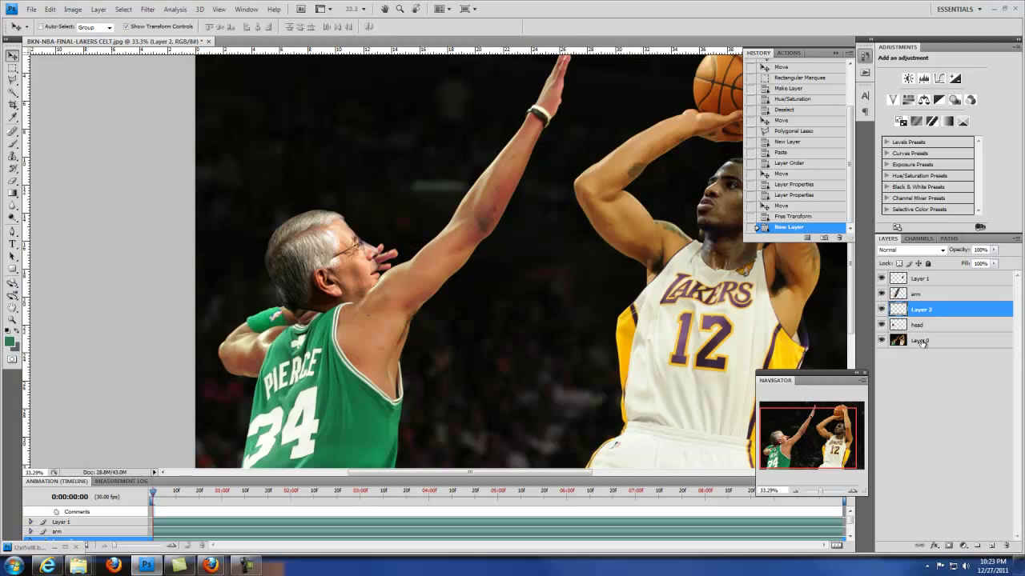
{"action": "left_click_drag", "start_coordinate": [912, 316], "coordinate": [915, 327]}
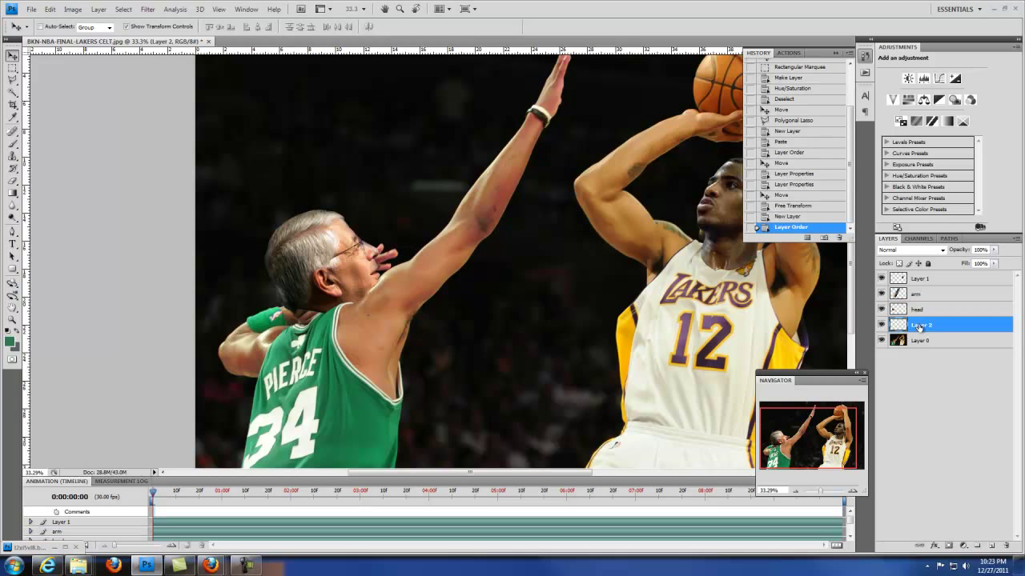
{"action": "double_click", "coordinate": [920, 325]}
{"action": "type", "text": "d"}
{"action": "type", "text": "overUp"}
{"action": "key", "text": "Return"}
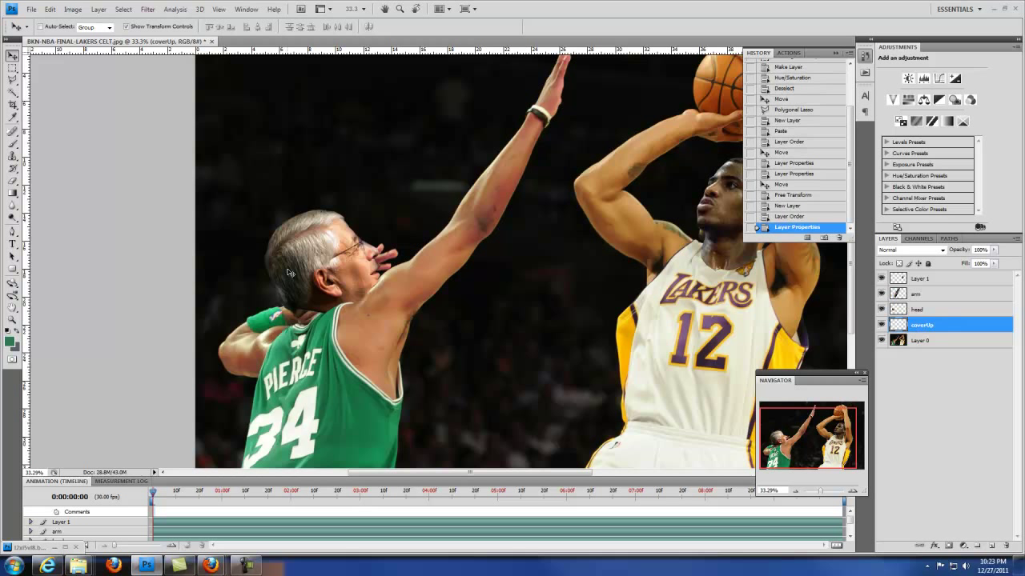
Step: Sample the jersey's green and brush over the first letters of the name PIERCE on the coverUp layer, redoing the first stroke
{"action": "left_click", "coordinate": [13, 117]}
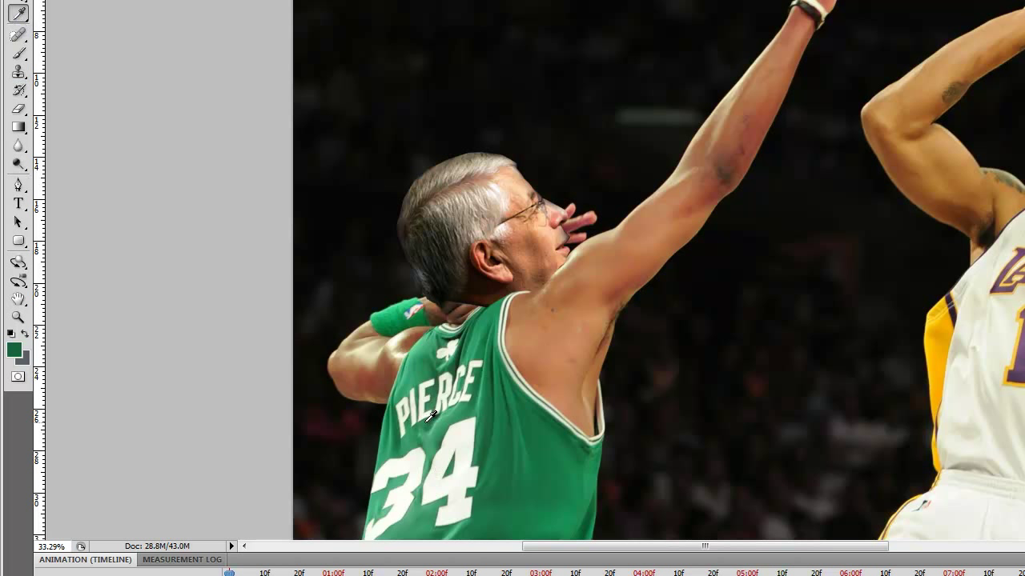
{"action": "left_click", "coordinate": [430, 417]}
{"action": "left_click", "coordinate": [19, 53]}
{"action": "left_click_drag", "start_coordinate": [388, 387], "coordinate": [413, 398]}
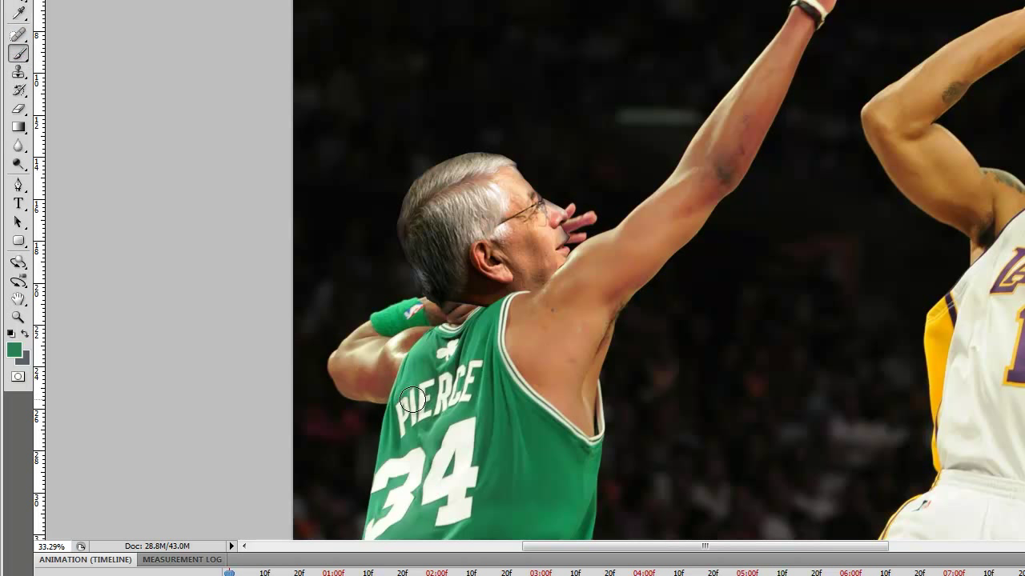
{"action": "key", "text": "ctrl+z"}
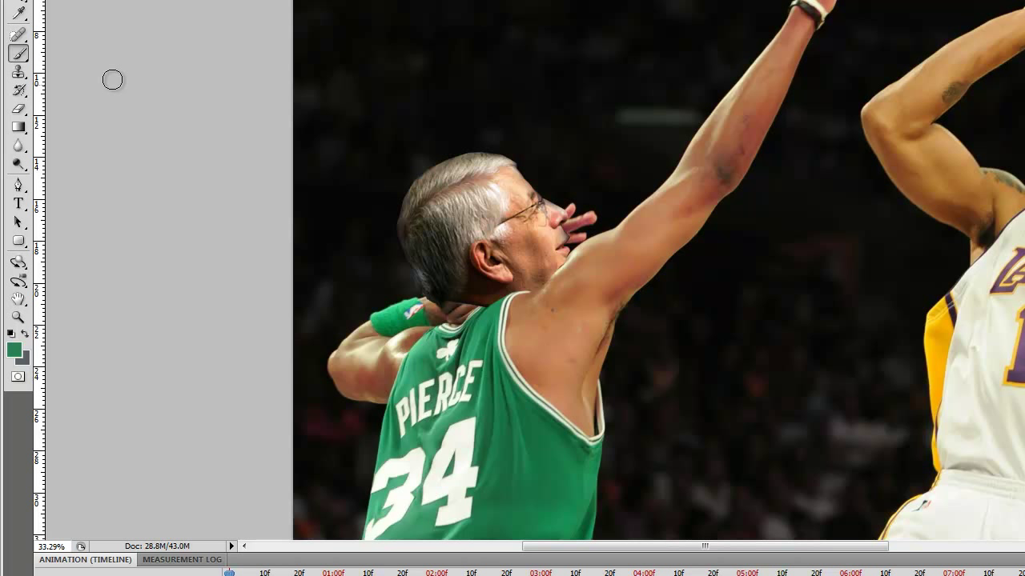
{"action": "left_click_drag", "start_coordinate": [488, 412], "coordinate": [423, 403]}
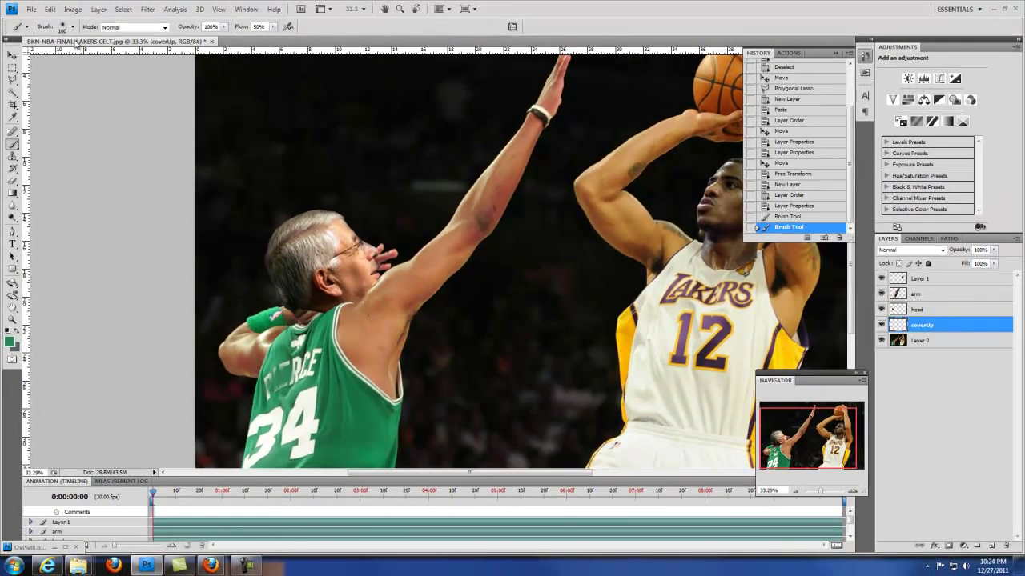
Step: Switch to a smaller round brush at 100% hardness and test it on the jersey's lettering
{"action": "left_click", "coordinate": [74, 18]}
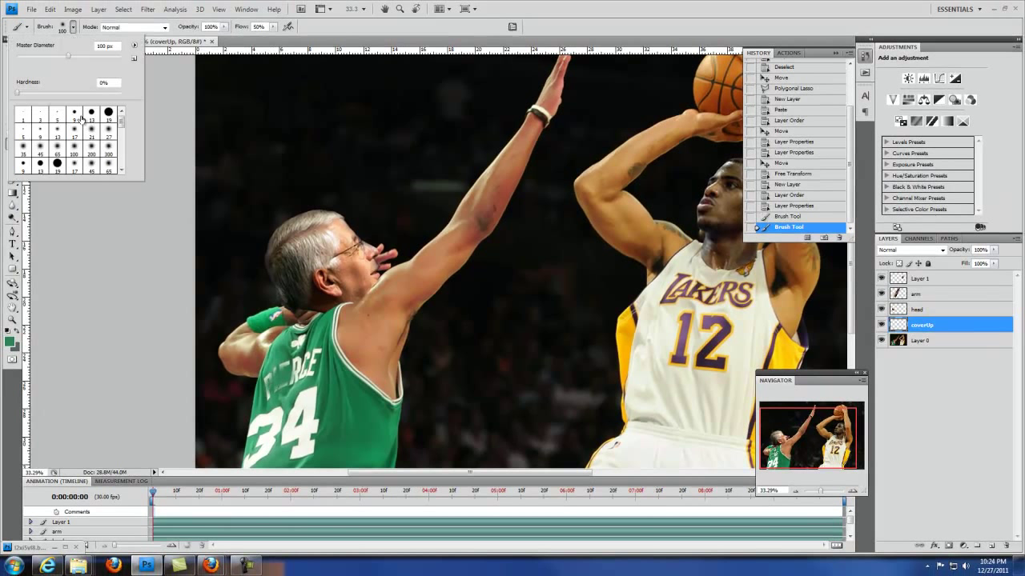
{"action": "left_click", "coordinate": [76, 116]}
{"action": "left_click", "coordinate": [285, 370]}
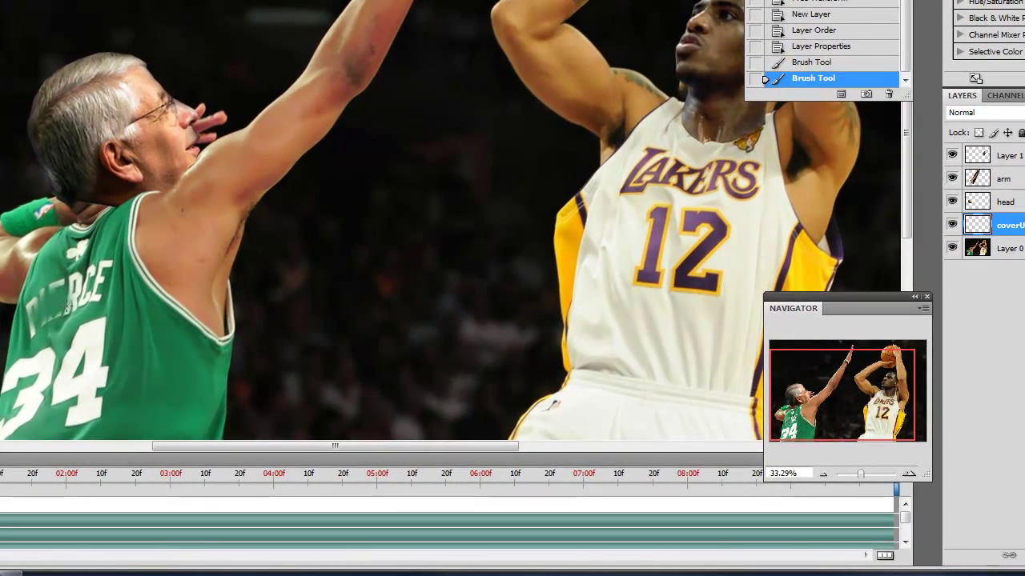
{"action": "left_click", "coordinate": [67, 312]}
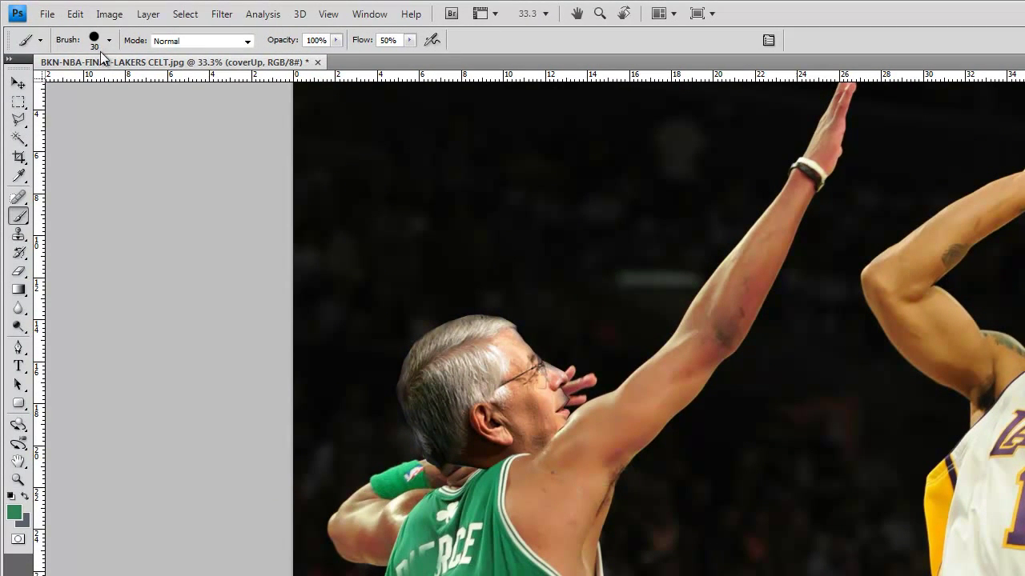
{"action": "left_click", "coordinate": [110, 40]}
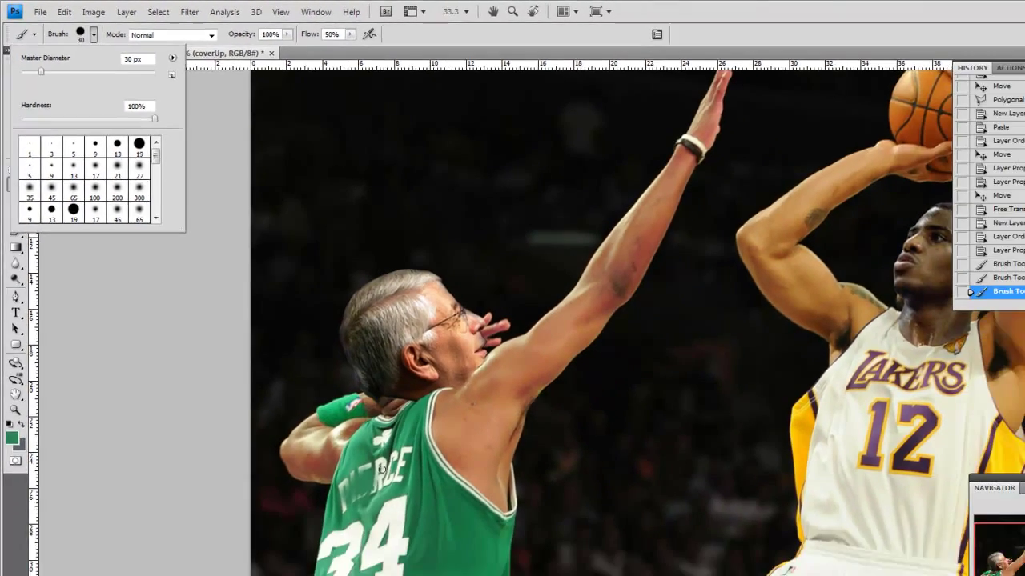
{"action": "left_click", "coordinate": [440, 564]}
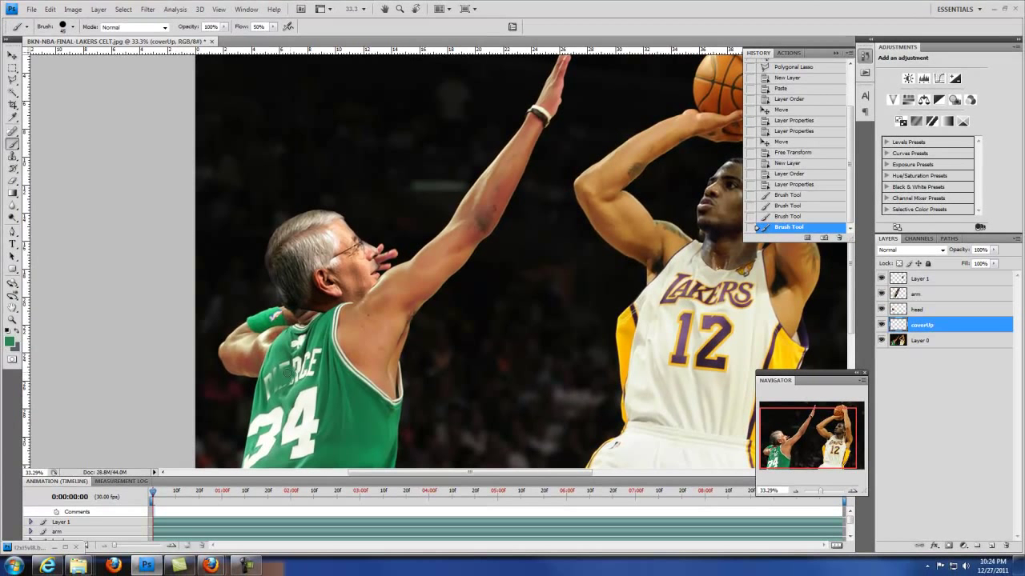
Step: Paint over all remaining letters of the name PIERCE on the jersey's back with the sampled green
{"action": "left_click_drag", "start_coordinate": [277, 373], "coordinate": [269, 393]}
{"action": "left_click_drag", "start_coordinate": [294, 386], "coordinate": [289, 365]}
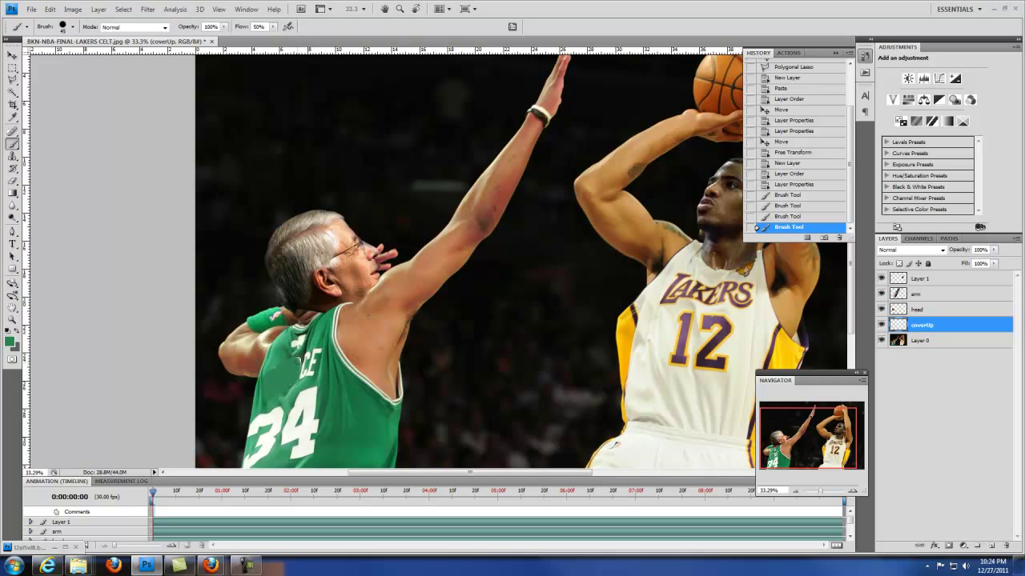
{"action": "mouse_move", "coordinate": [285, 372]}
{"action": "left_mouse_down"}
{"action": "mouse_move", "coordinate": [301, 375]}
{"action": "mouse_move", "coordinate": [308, 353]}
{"action": "left_mouse_up"}
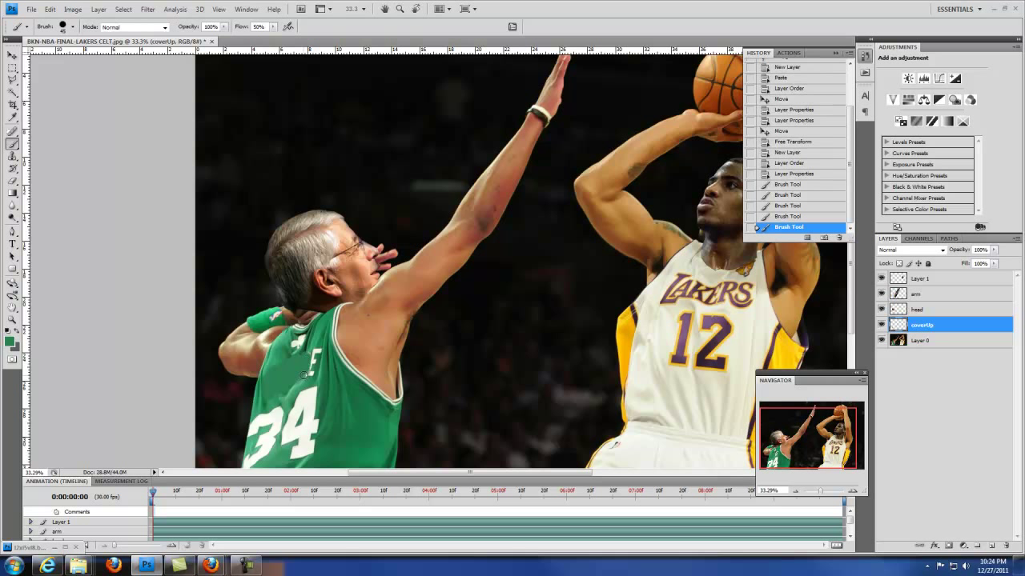
{"action": "left_click_drag", "start_coordinate": [309, 372], "coordinate": [314, 373]}
{"action": "mouse_move", "coordinate": [296, 388]}
{"action": "left_mouse_down"}
{"action": "mouse_move", "coordinate": [272, 392]}
{"action": "mouse_move", "coordinate": [325, 352]}
{"action": "mouse_move", "coordinate": [308, 353]}
{"action": "left_mouse_up"}
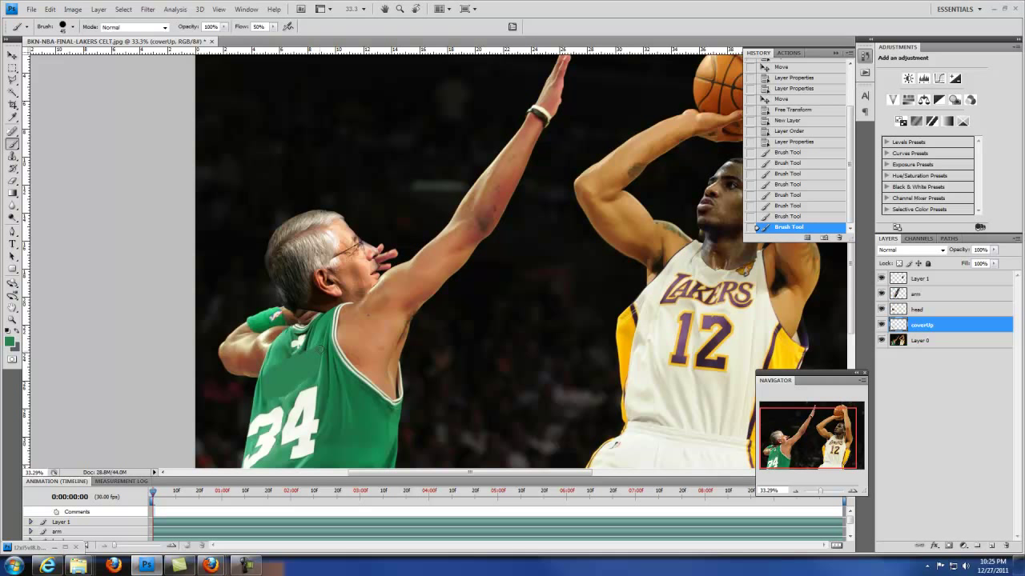
{"action": "left_click_drag", "start_coordinate": [315, 353], "coordinate": [309, 356]}
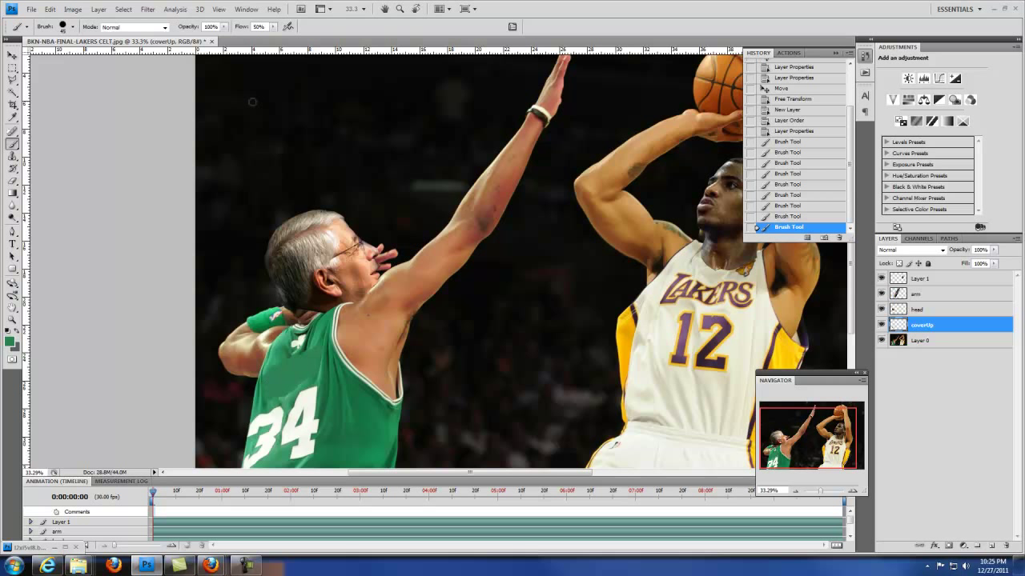
Step: Apply a Gaussian Blur with a 3.4-pixel radius to the coverUp layer
{"action": "left_click", "coordinate": [73, 9]}
{"action": "mouse_move", "coordinate": [146, 16]}
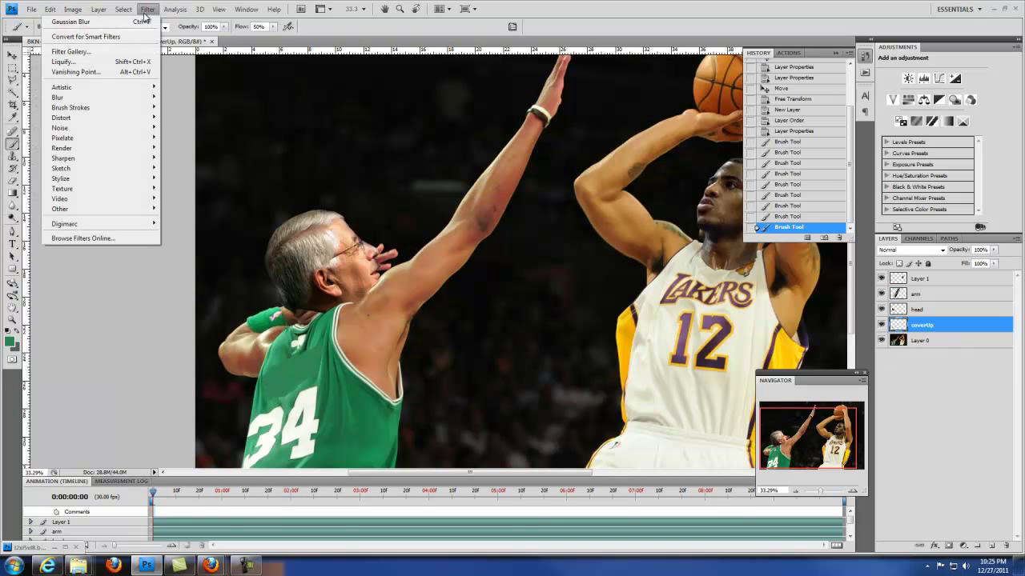
{"action": "mouse_move", "coordinate": [96, 105]}
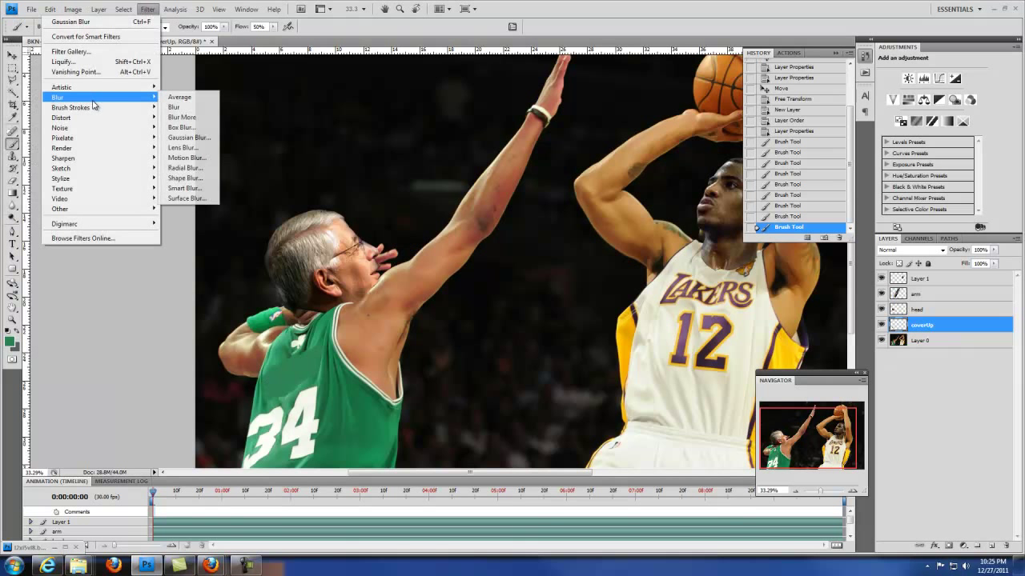
{"action": "left_click", "coordinate": [178, 136]}
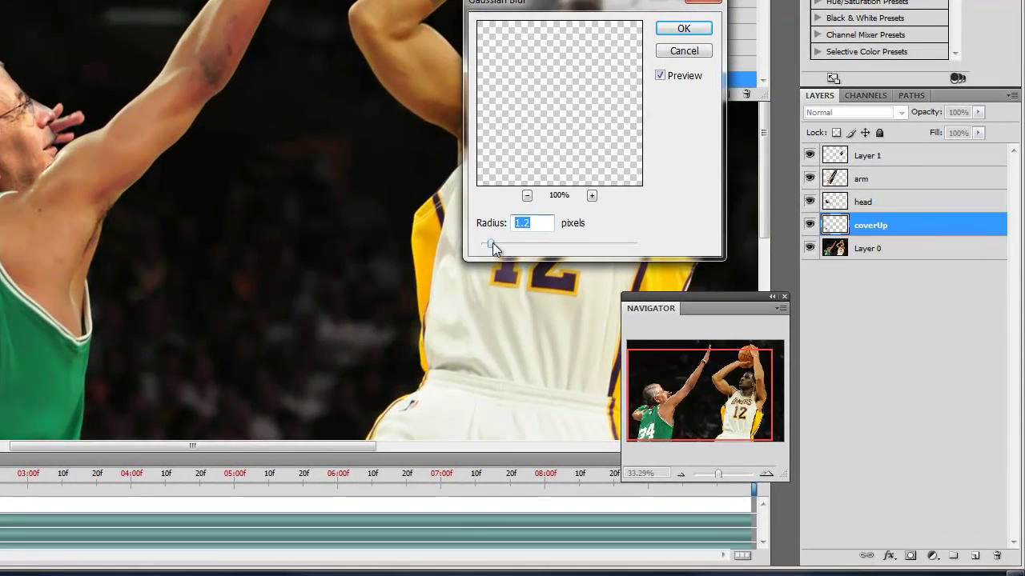
{"action": "left_click_drag", "start_coordinate": [492, 244], "coordinate": [538, 258]}
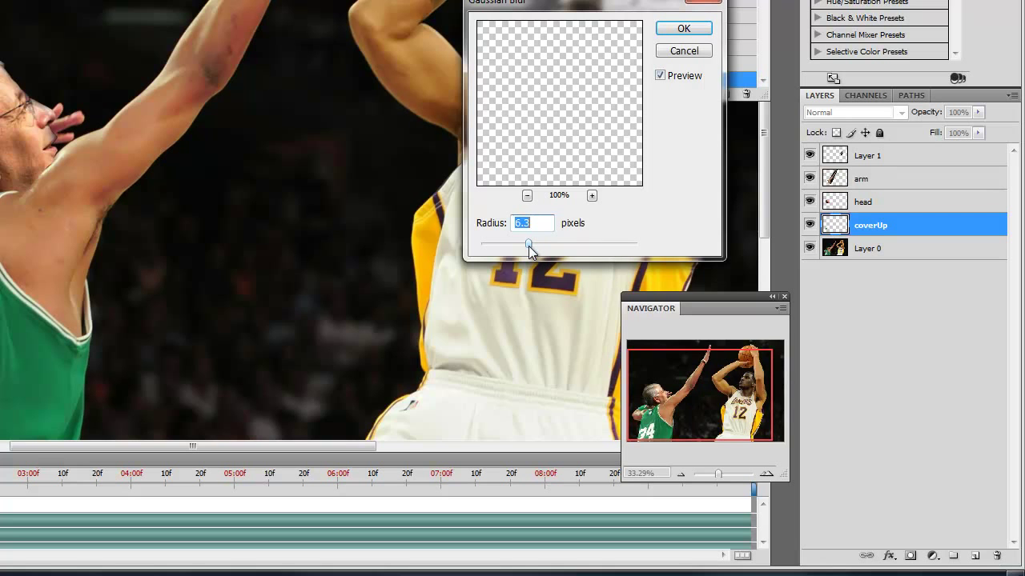
{"action": "left_click_drag", "start_coordinate": [528, 246], "coordinate": [512, 246]}
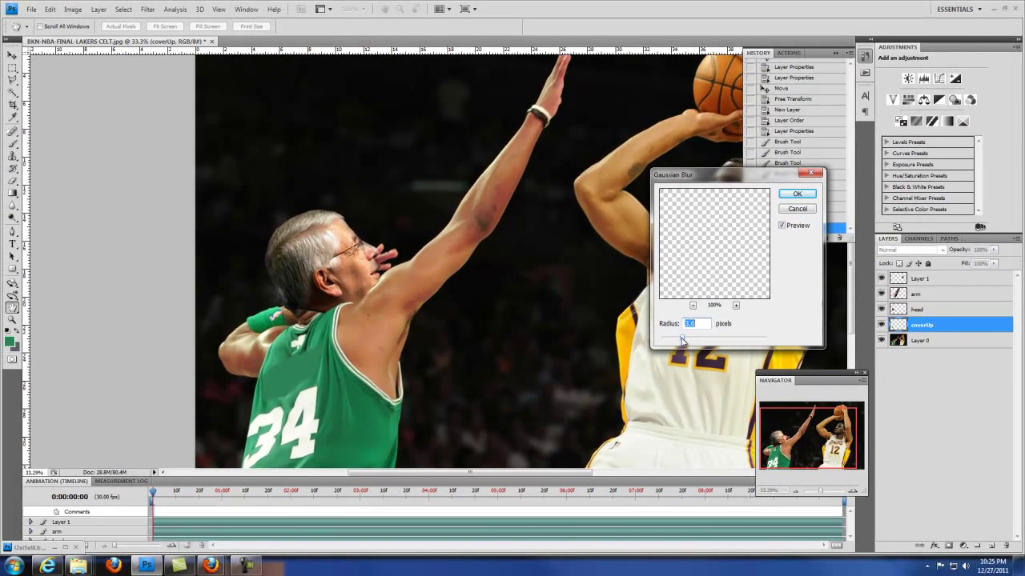
{"action": "left_click_drag", "start_coordinate": [682, 341], "coordinate": [680, 339]}
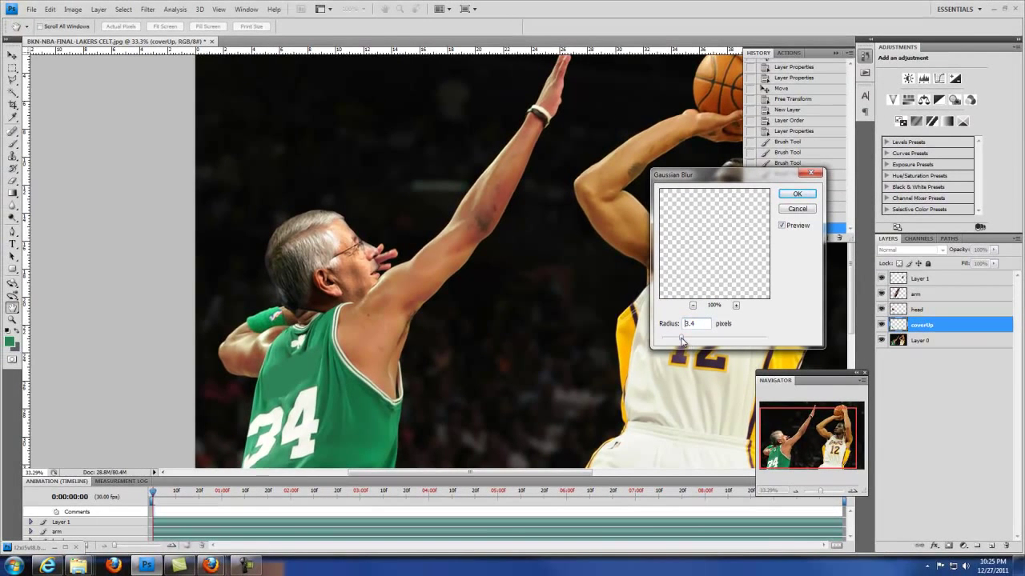
{"action": "left_click", "coordinate": [797, 194]}
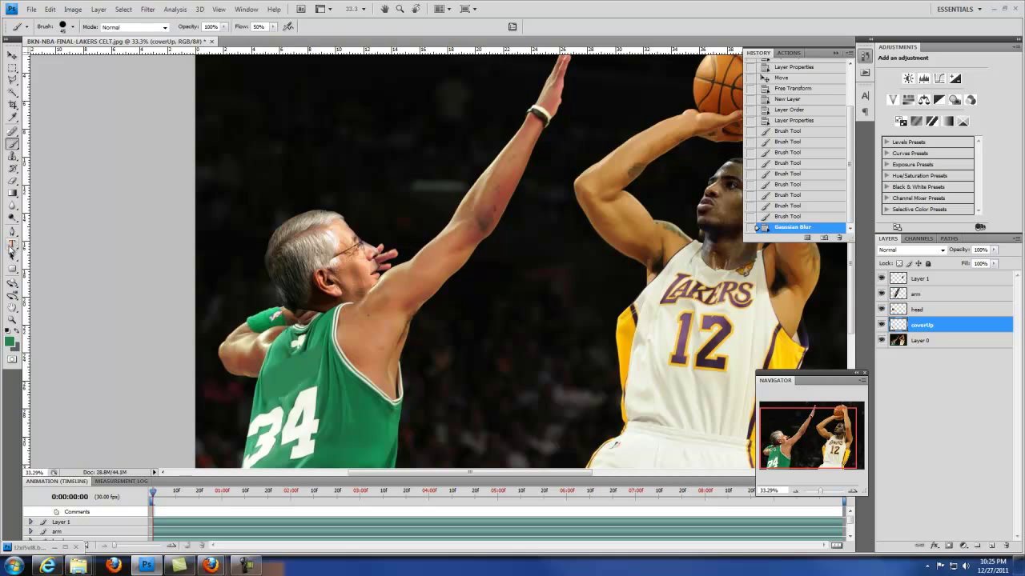
Step: Add the name STERN in white Impact type across the upper back of the green jersey
{"action": "left_click", "coordinate": [12, 243]}
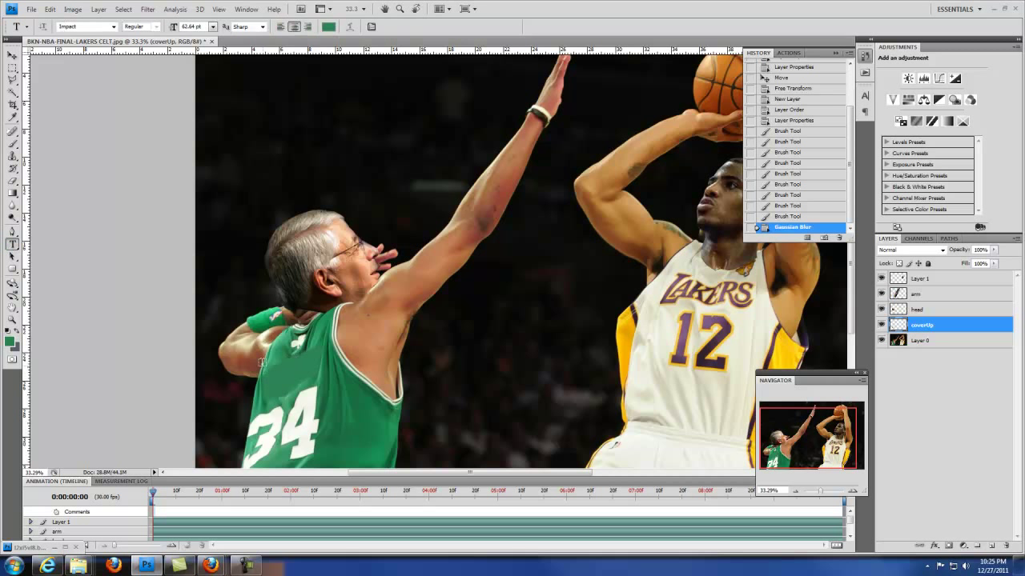
{"action": "left_click_drag", "start_coordinate": [345, 394], "coordinate": [348, 397]}
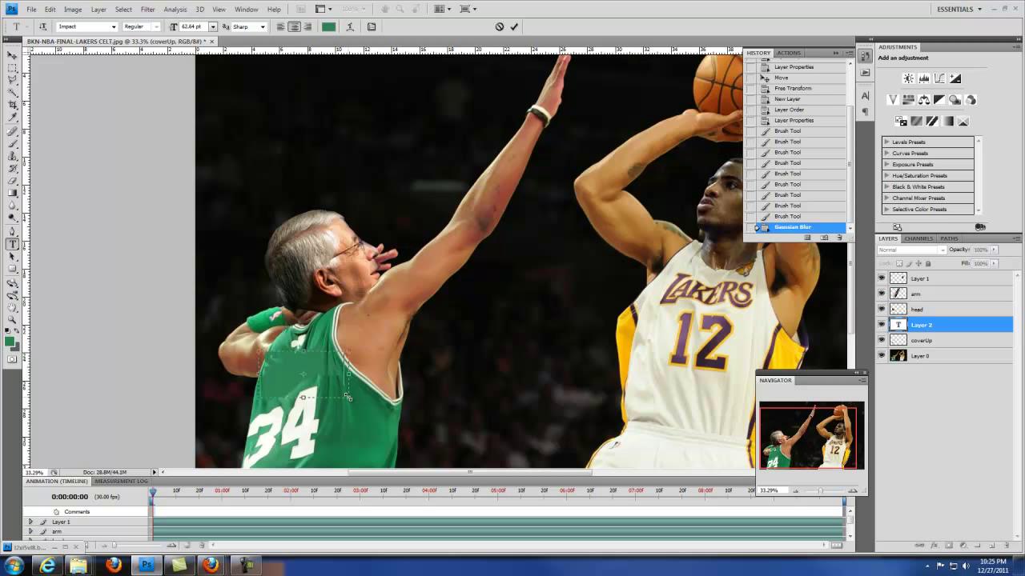
{"action": "left_click_drag", "start_coordinate": [347, 365], "coordinate": [142, 370]}
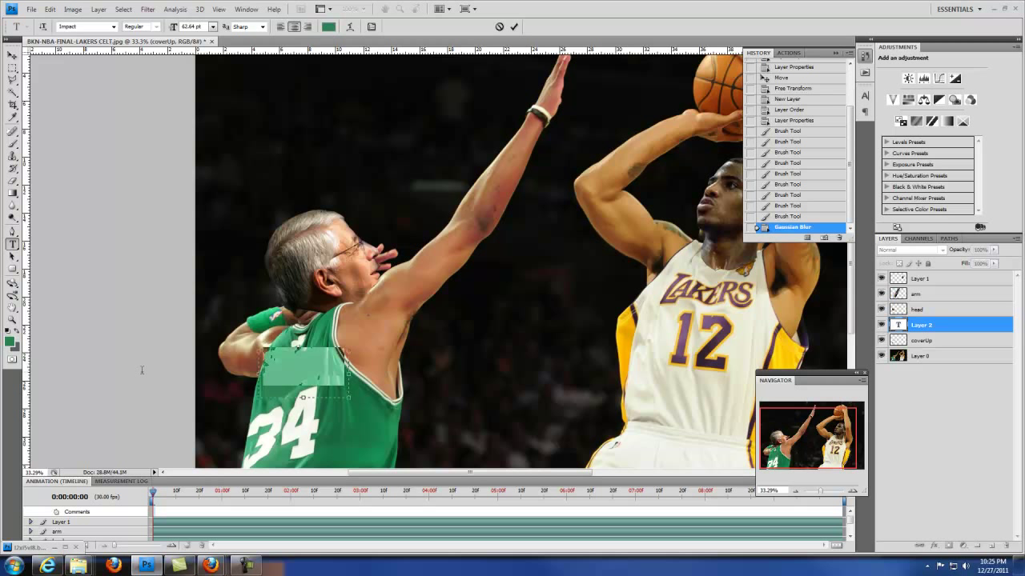
{"action": "left_click", "coordinate": [329, 27]}
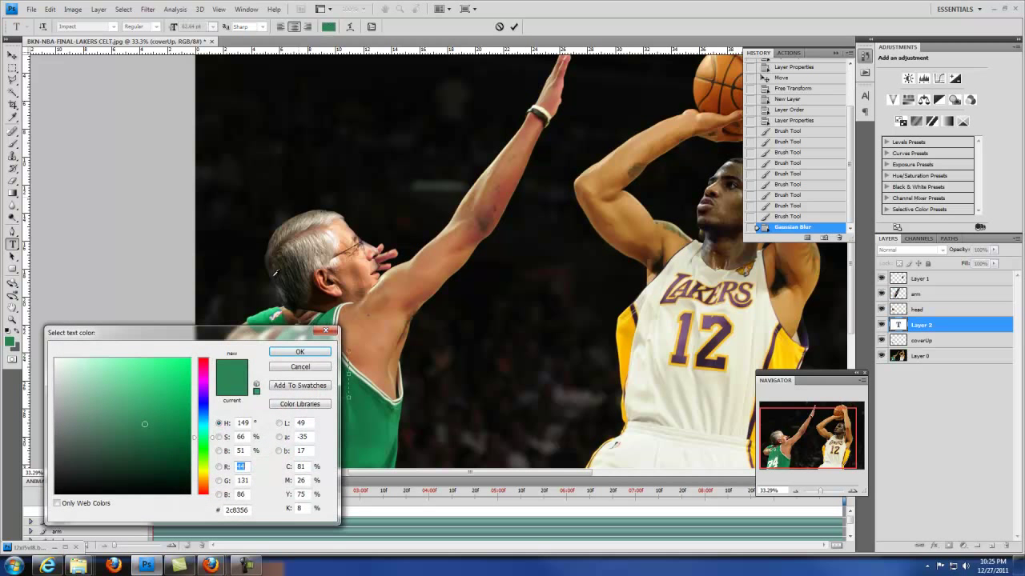
{"action": "left_click_drag", "start_coordinate": [124, 440], "coordinate": [56, 360]}
{"action": "left_click", "coordinate": [300, 352]}
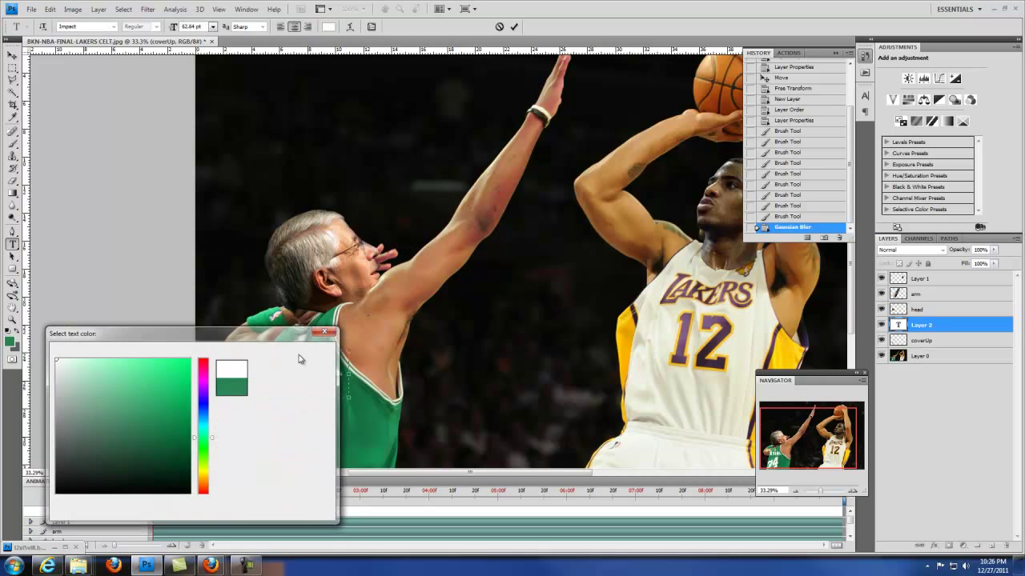
{"action": "left_click", "coordinate": [12, 68]}
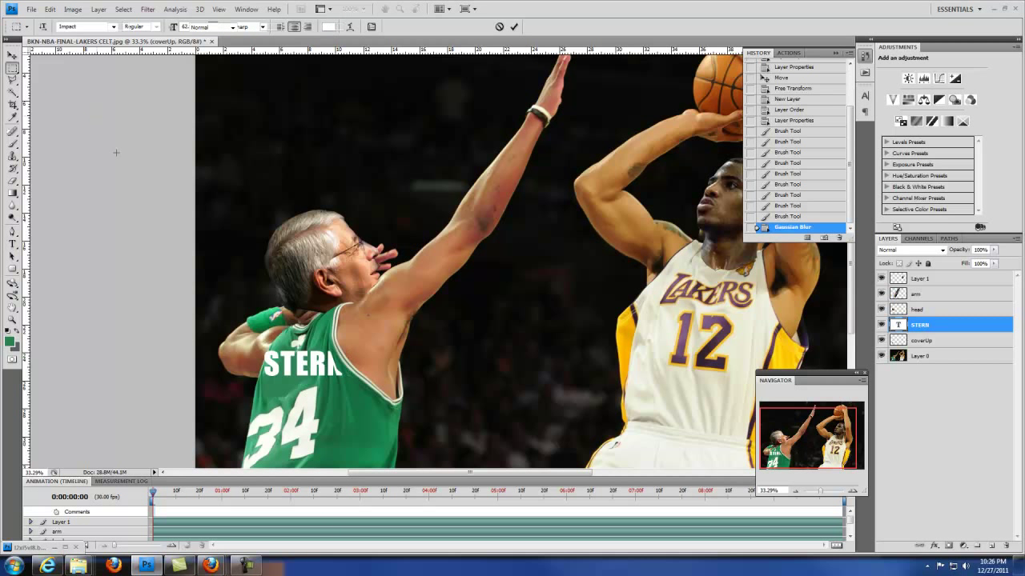
Step: Nudge the STERN lettering slightly on the jersey and bring its layer to the top of the layer stack
{"action": "left_click", "coordinate": [12, 55]}
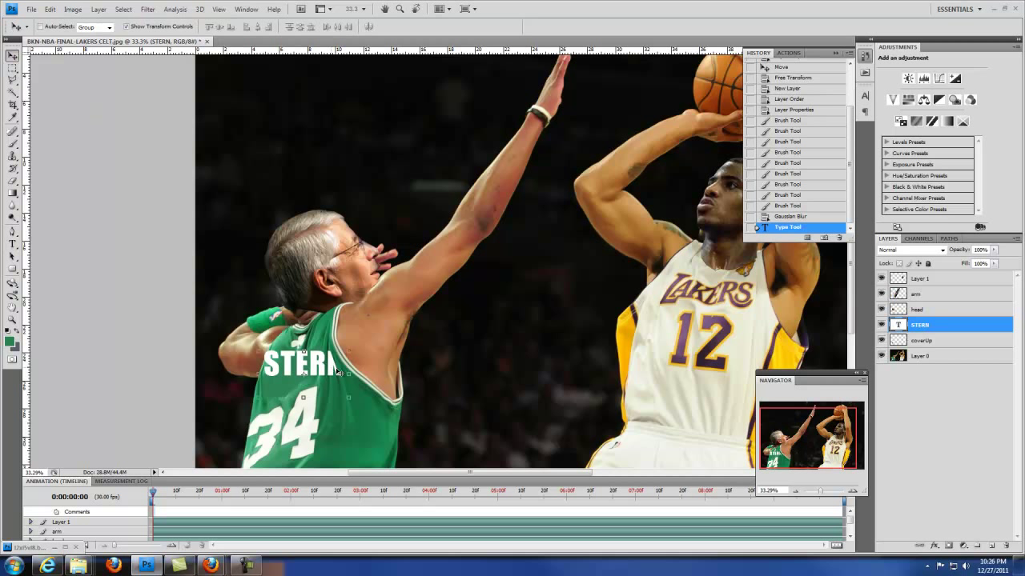
{"action": "mouse_move", "coordinate": [335, 370]}
{"action": "left_mouse_down"}
{"action": "mouse_move", "coordinate": [330, 380]}
{"action": "mouse_move", "coordinate": [339, 373]}
{"action": "left_mouse_up"}
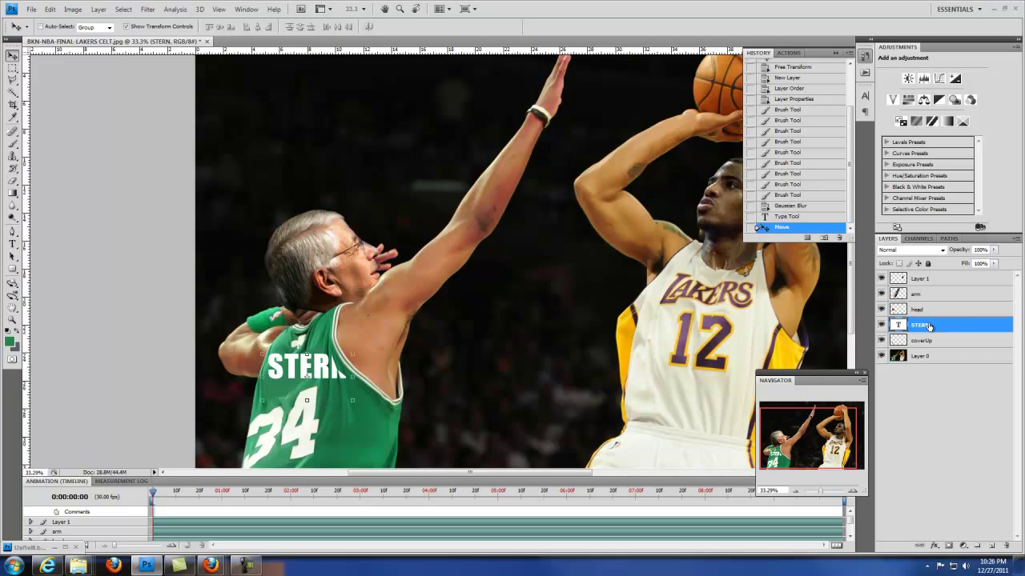
{"action": "left_click_drag", "start_coordinate": [928, 325], "coordinate": [922, 277]}
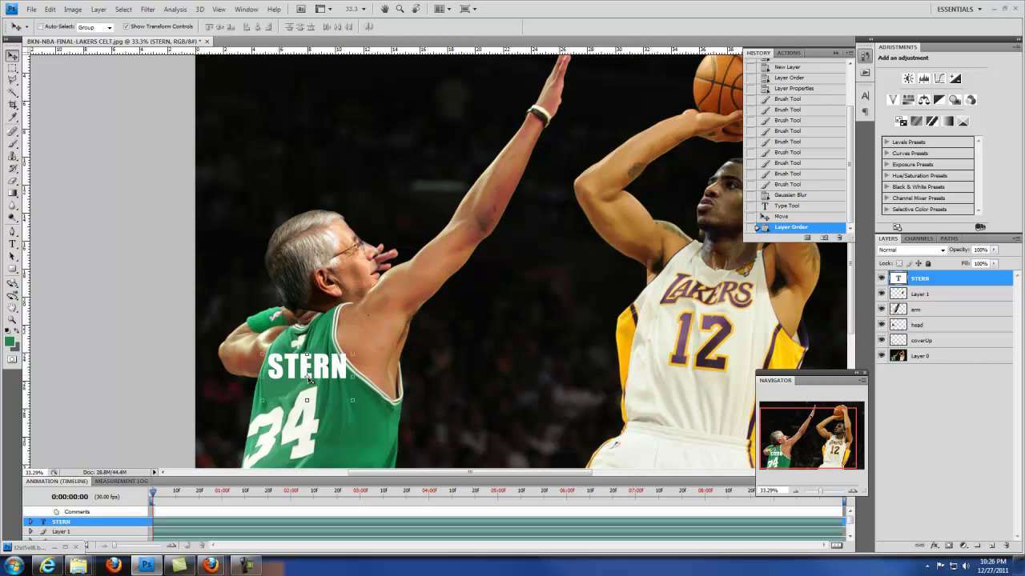
Step: Rotate the STERN text to -27° and position it just above the number 34 on the jersey
{"action": "mouse_move", "coordinate": [343, 369]}
{"action": "left_mouse_down"}
{"action": "mouse_move", "coordinate": [324, 388]}
{"action": "mouse_move", "coordinate": [349, 348]}
{"action": "mouse_move", "coordinate": [339, 330]}
{"action": "mouse_move", "coordinate": [325, 367]}
{"action": "left_mouse_up"}
{"action": "key", "text": "ctrl+t"}
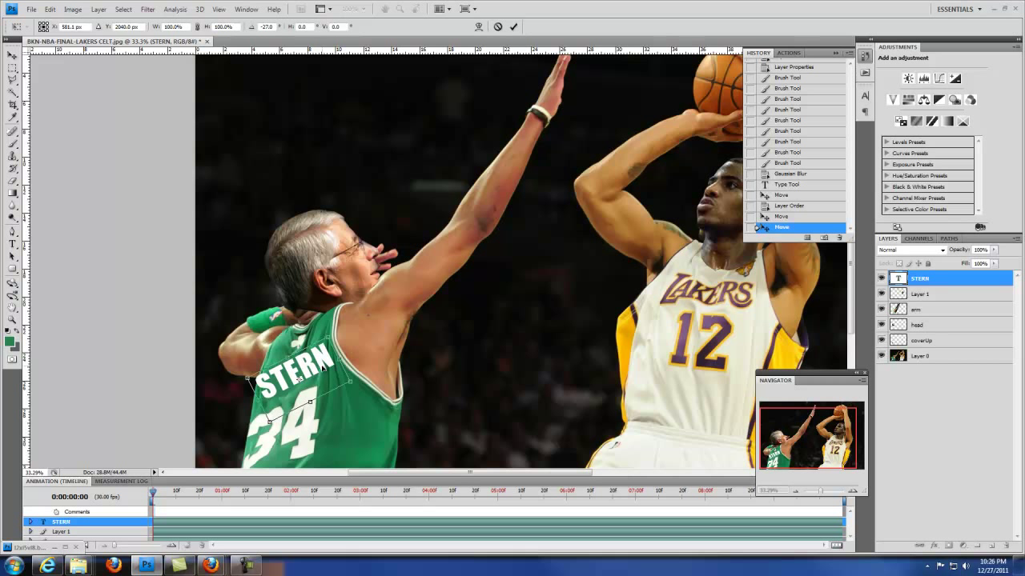
{"action": "key", "text": "Return"}
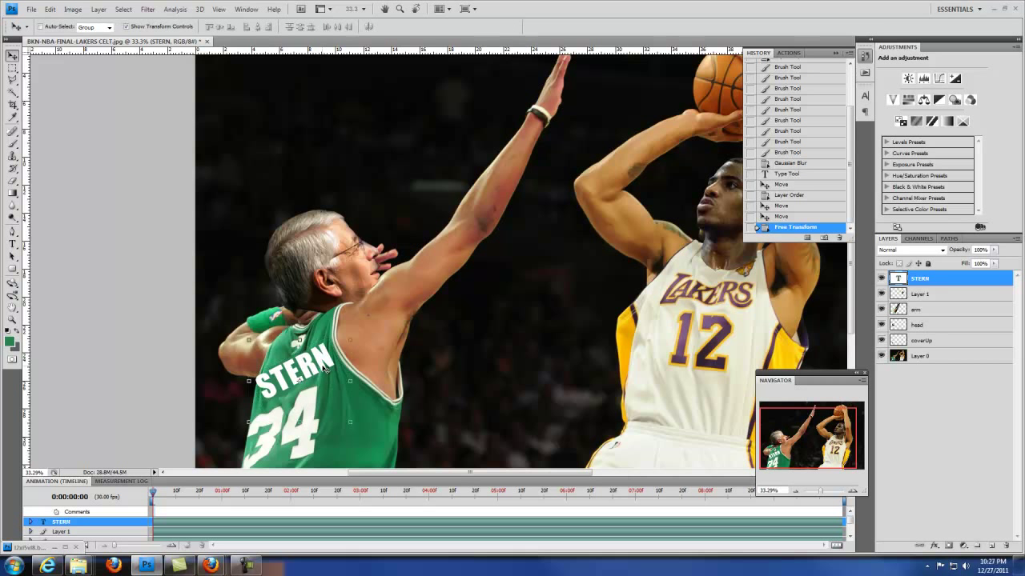
Step: Apply an Outer Glow to the STERN layer in black, with Multiply blend mode and a size of 16 px
{"action": "double_click", "coordinate": [991, 280]}
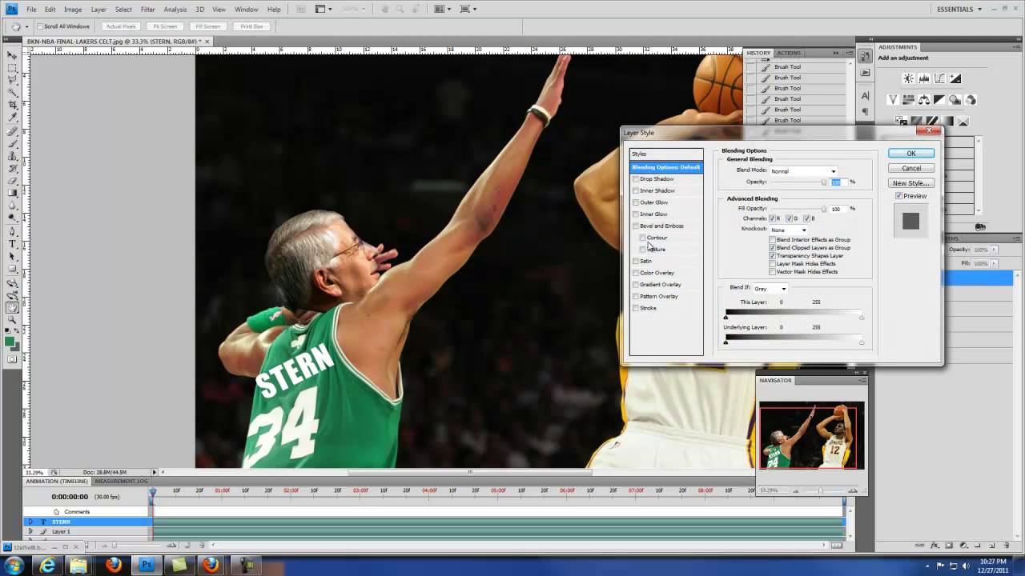
{"action": "left_click", "coordinate": [654, 203]}
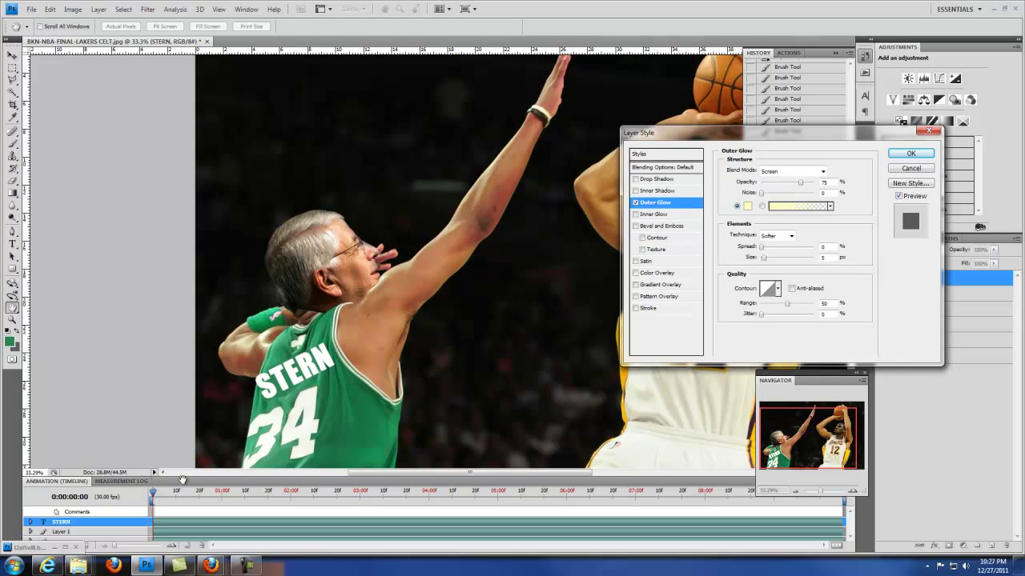
{"action": "left_click", "coordinate": [747, 207]}
{"action": "left_click_drag", "start_coordinate": [146, 446], "coordinate": [84, 507]}
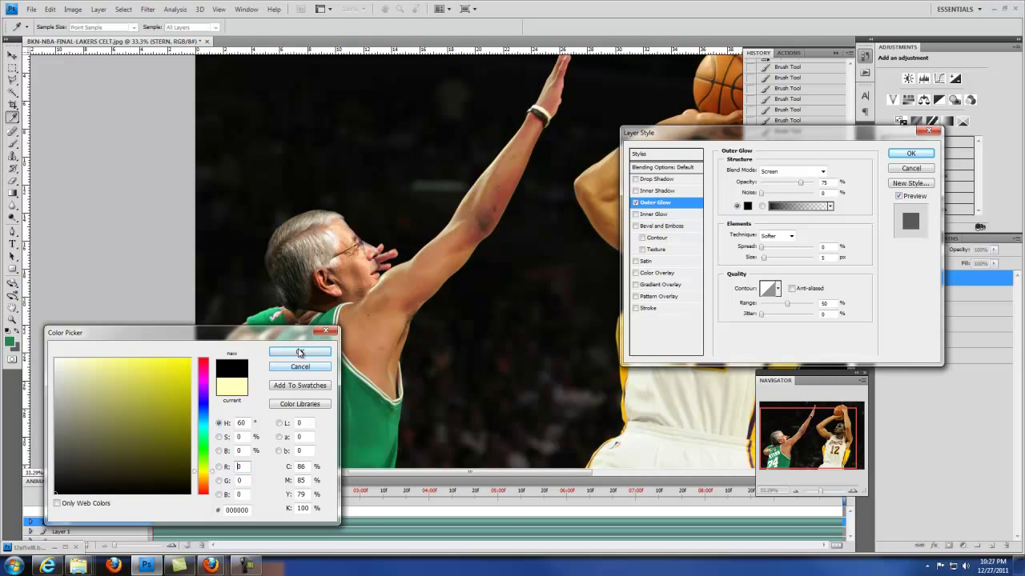
{"action": "left_click", "coordinate": [299, 353]}
{"action": "left_click", "coordinate": [823, 173]}
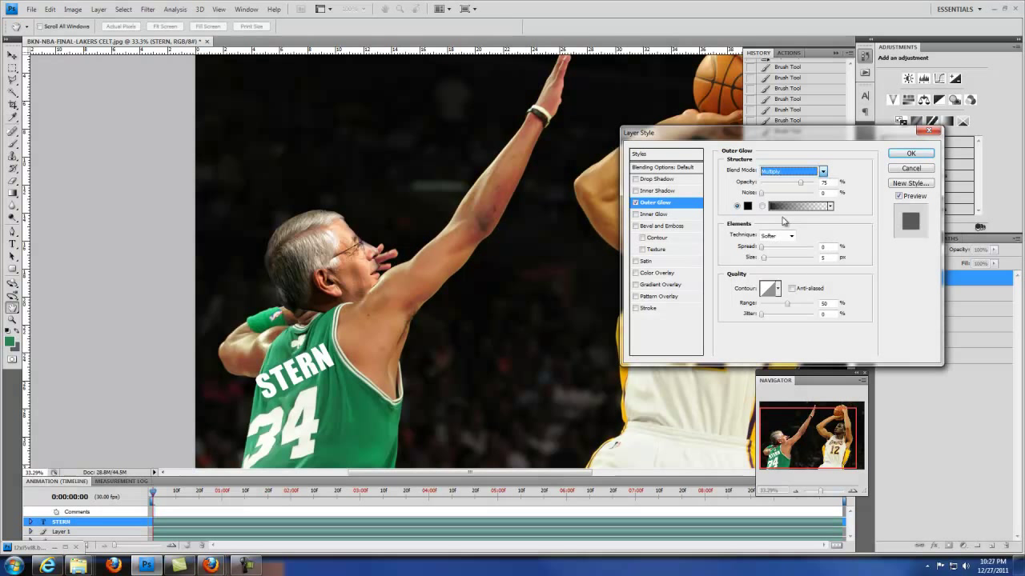
{"action": "left_click", "coordinate": [770, 216]}
{"action": "key", "text": "Tab"}
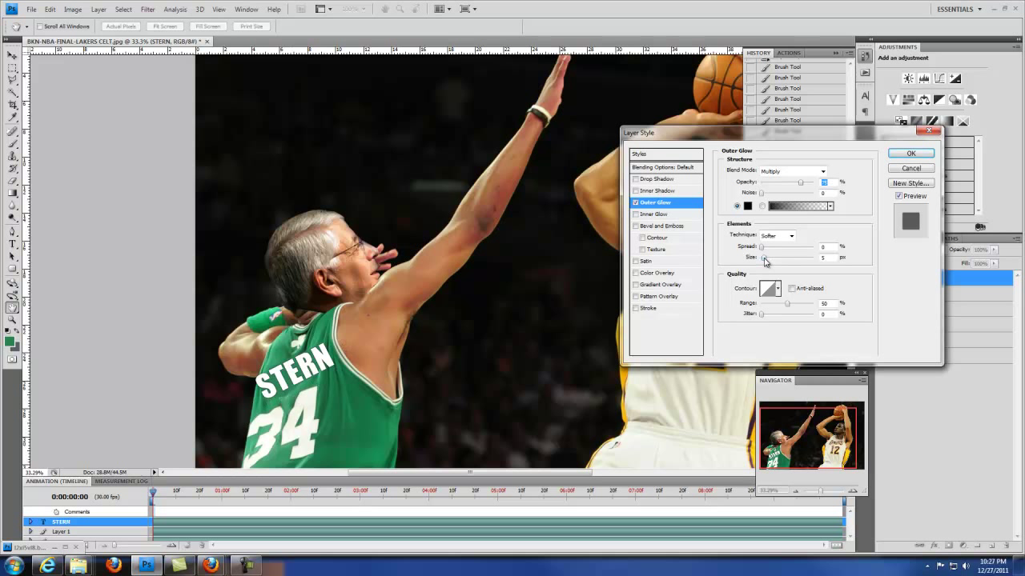
{"action": "left_click_drag", "start_coordinate": [764, 261], "coordinate": [768, 261]}
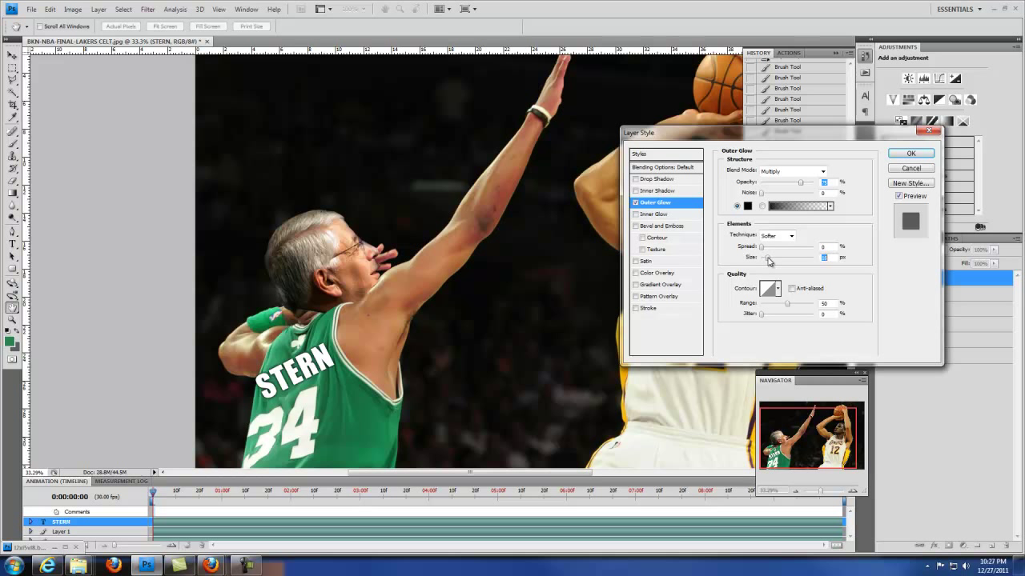
{"action": "left_click", "coordinate": [911, 153]}
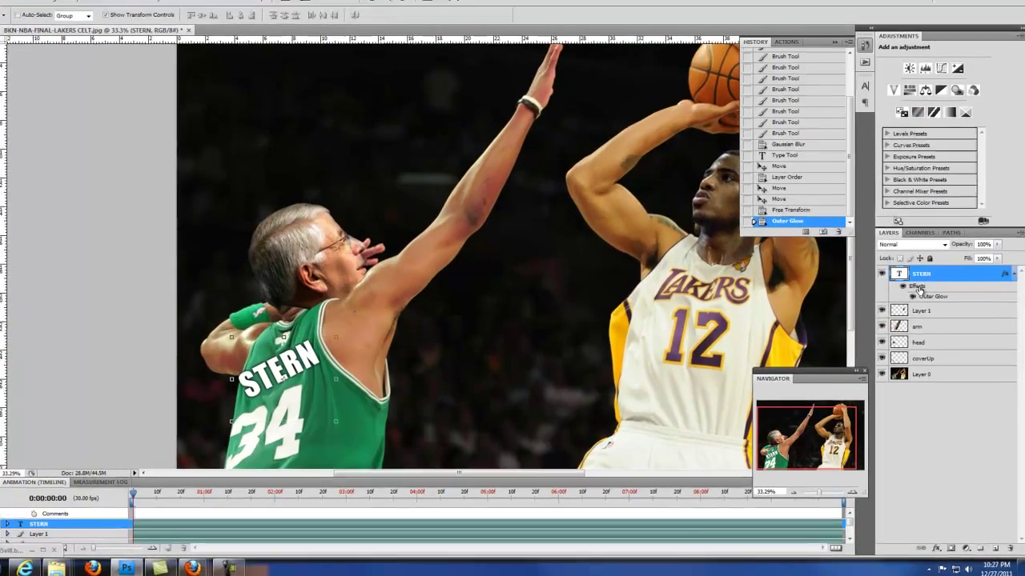
Step: Reduce the opacity of the STERN layer's Outer Glow to 45%
{"action": "double_click", "coordinate": [919, 290]}
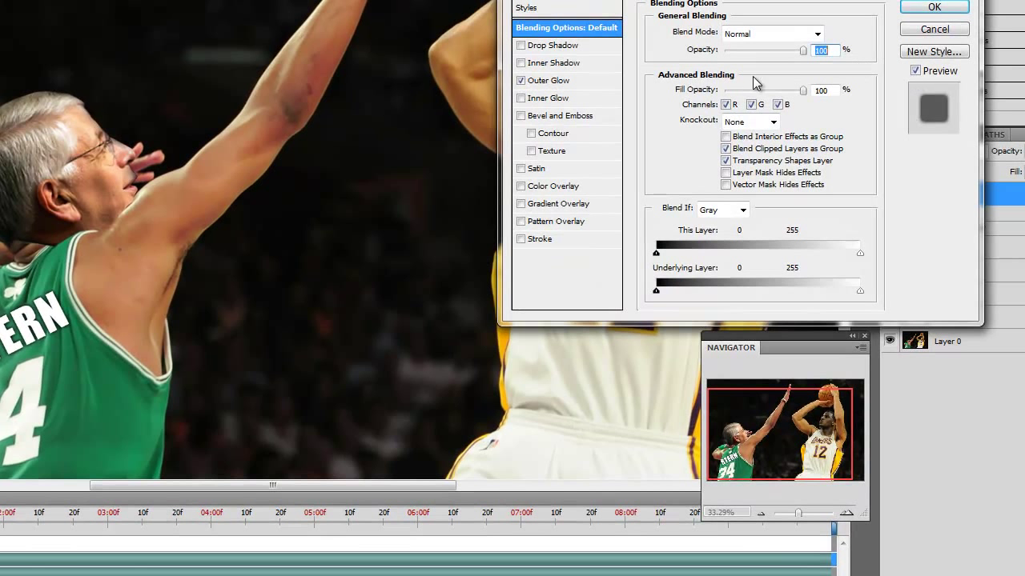
{"action": "left_click", "coordinate": [552, 80]}
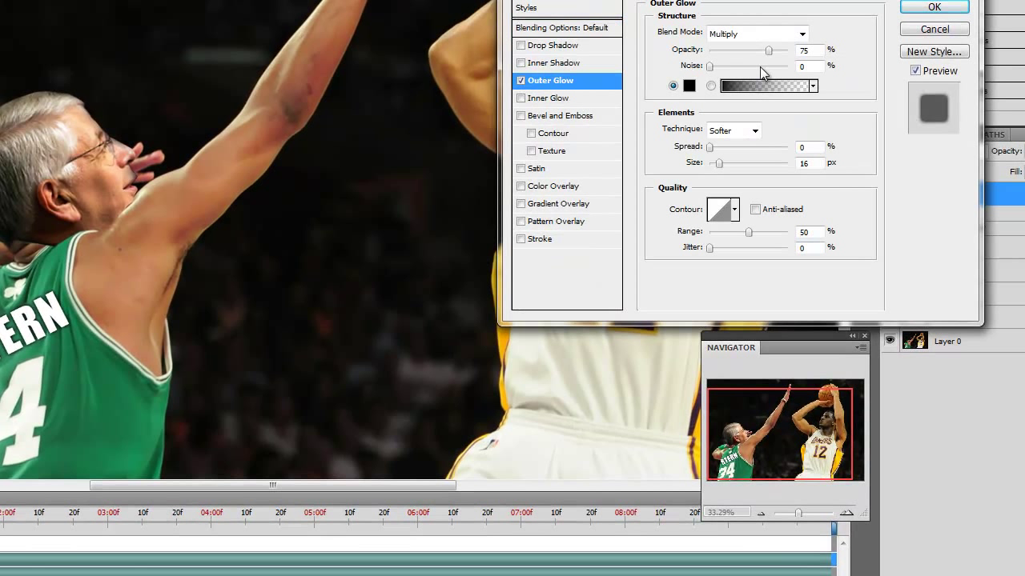
{"action": "left_click_drag", "start_coordinate": [765, 51], "coordinate": [734, 55]}
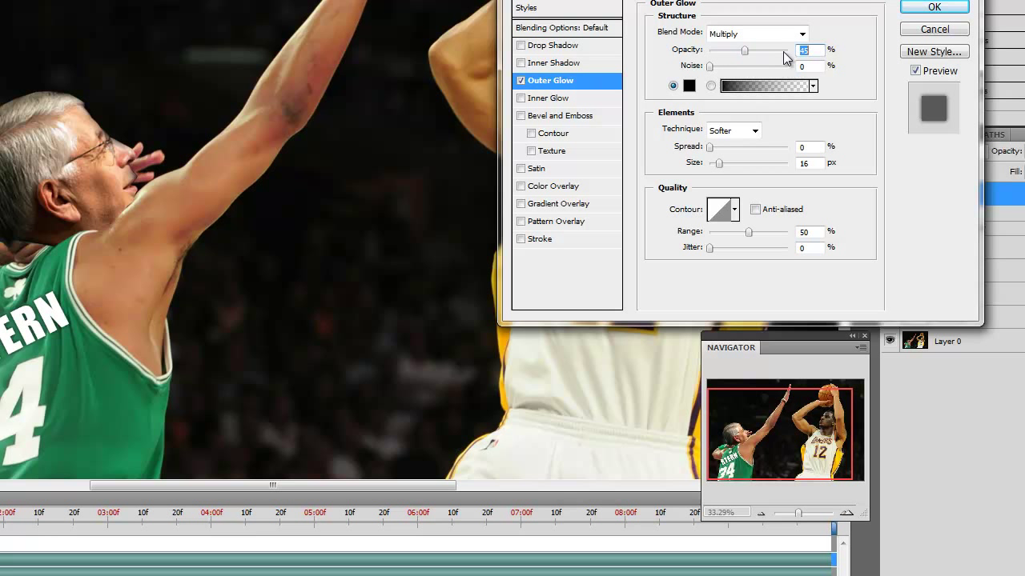
{"action": "left_click", "coordinate": [932, 10]}
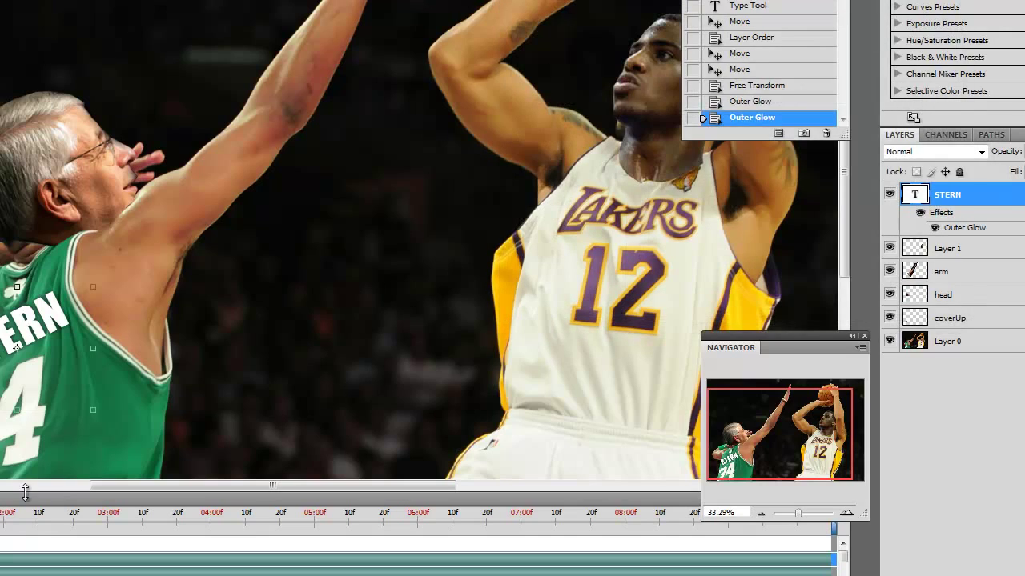
Step: Rasterize the STERN type layer and adjust the lettering's position above the number 34
{"action": "left_click_drag", "start_coordinate": [56, 332], "coordinate": [50, 323]}
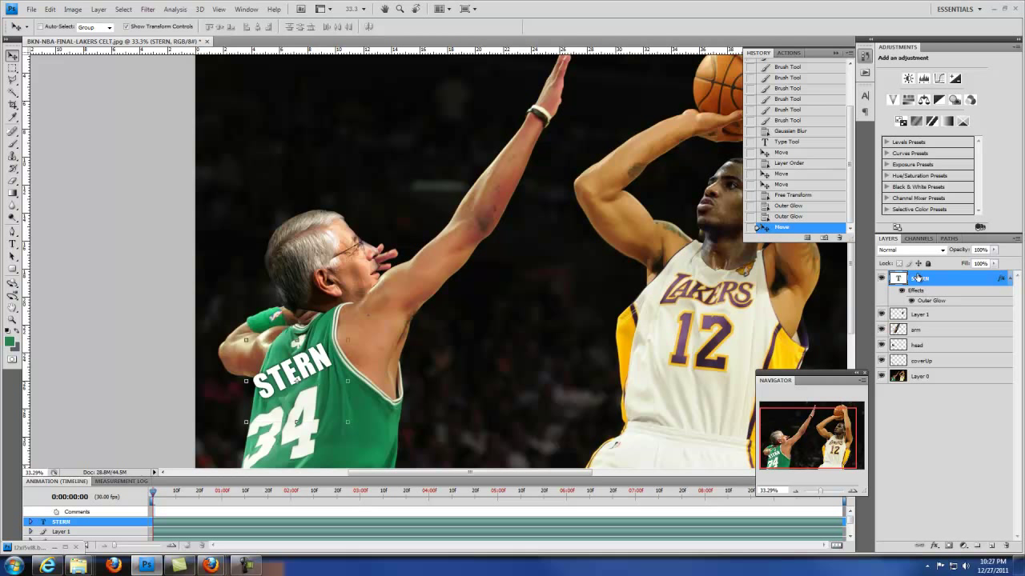
{"action": "right_click", "coordinate": [955, 281]}
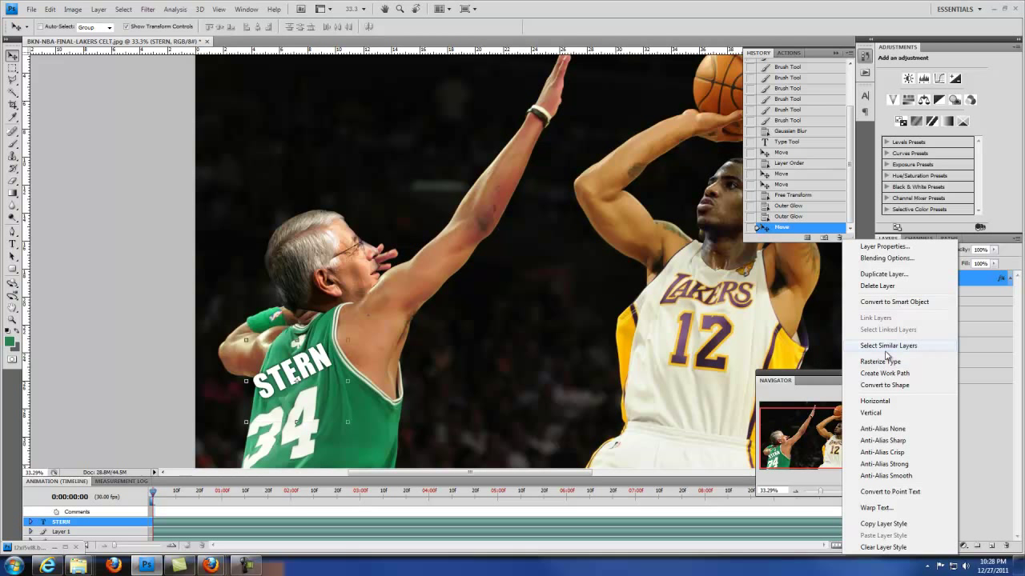
{"action": "left_click", "coordinate": [886, 361]}
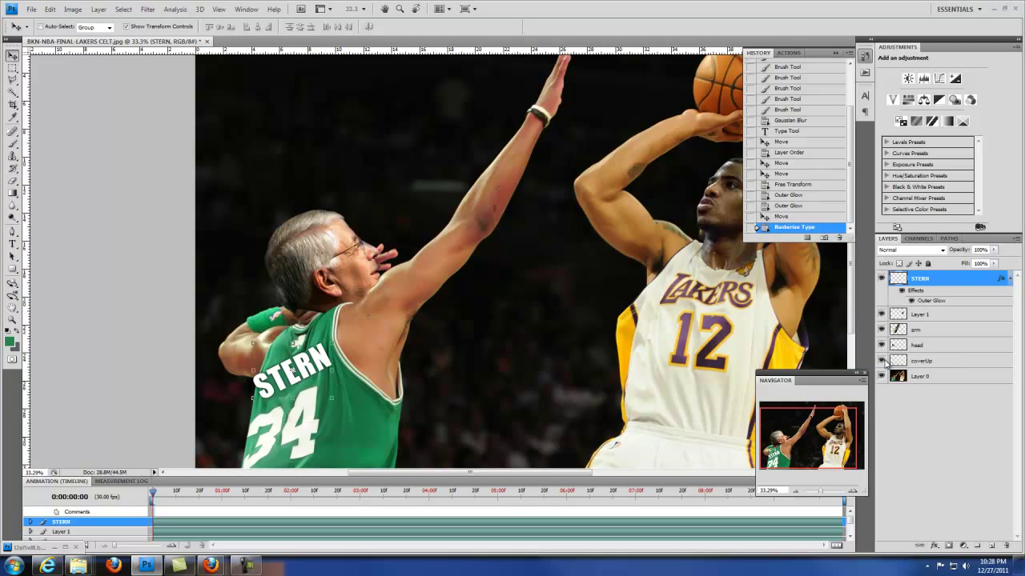
{"action": "left_click_drag", "start_coordinate": [319, 365], "coordinate": [327, 371]}
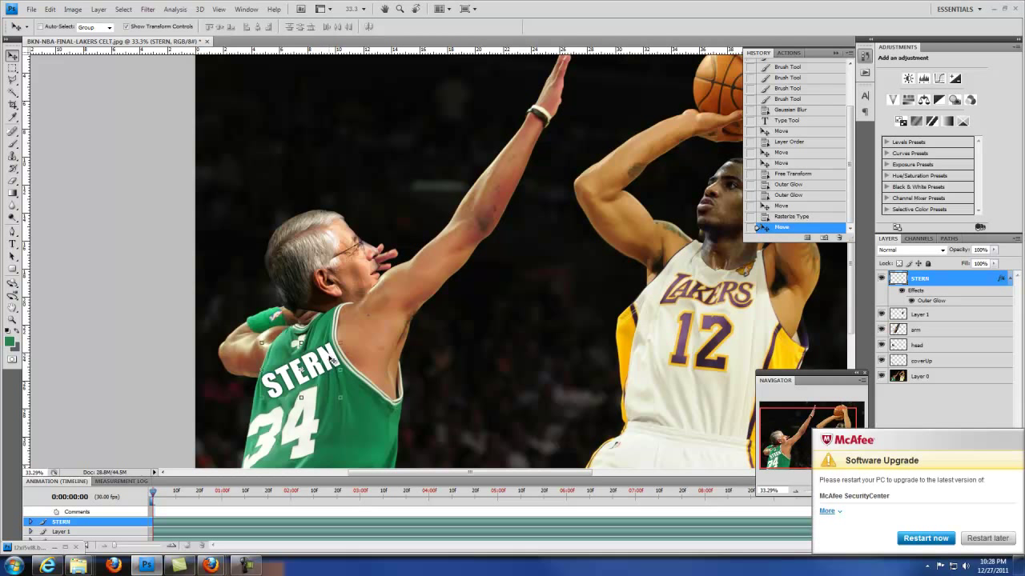
Step: Apply a Perspective transform to the STERN lettering, shrinking its far edge to follow the jersey's back
{"action": "left_click", "coordinate": [76, 11]}
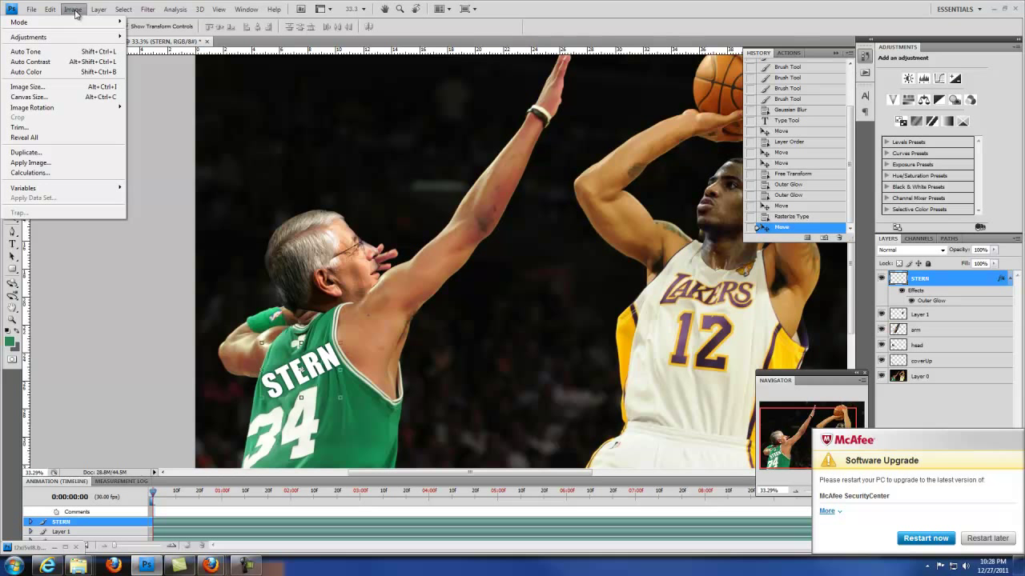
{"action": "left_click", "coordinate": [48, 10]}
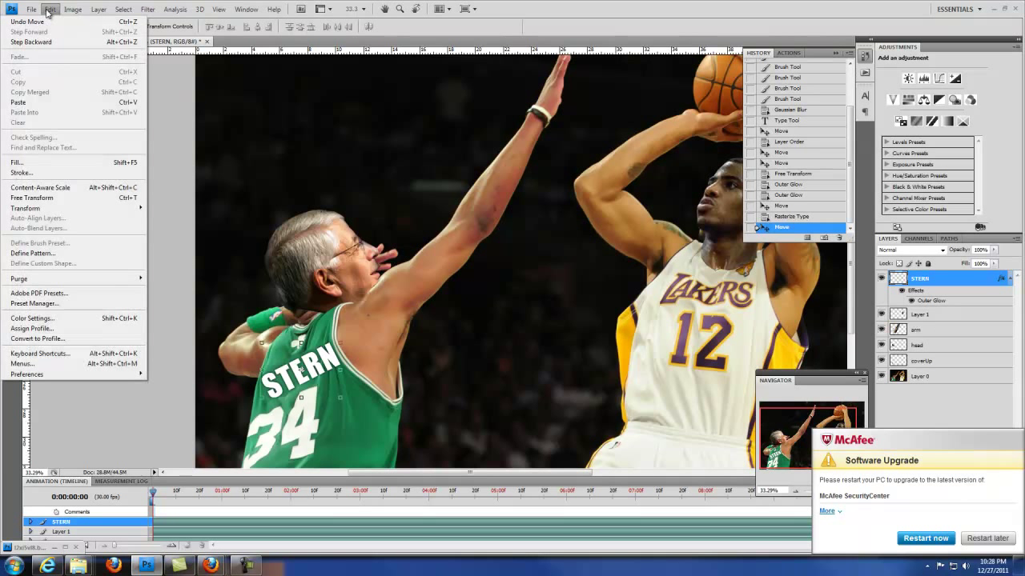
{"action": "mouse_move", "coordinate": [80, 209]}
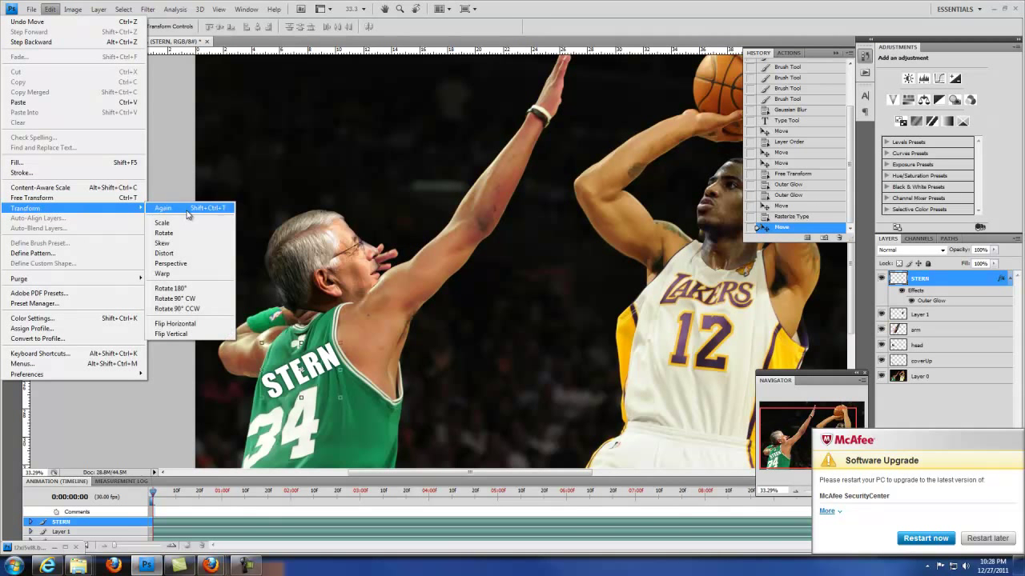
{"action": "left_click", "coordinate": [169, 265]}
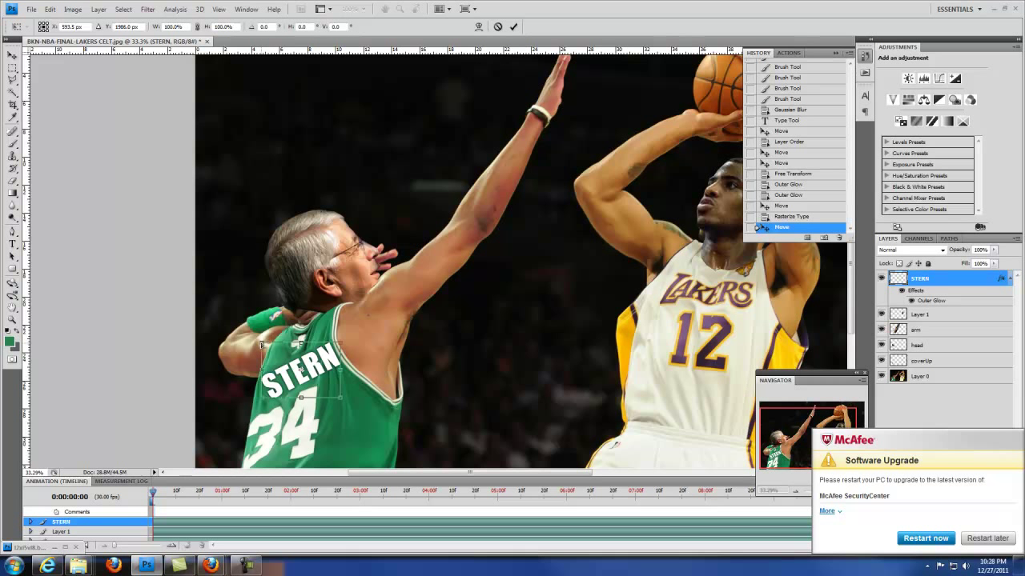
{"action": "left_click_drag", "start_coordinate": [262, 345], "coordinate": [264, 376]}
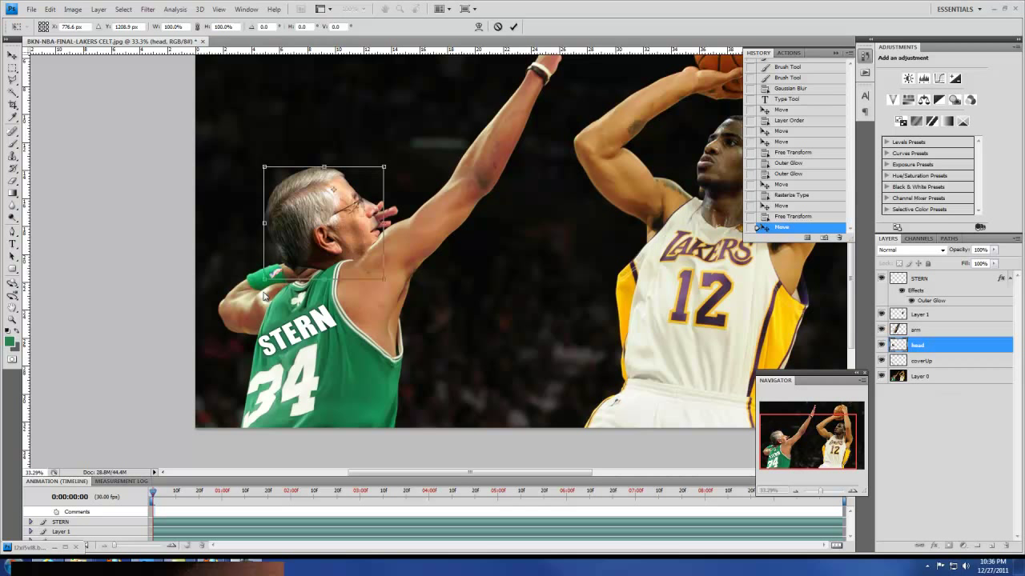
Step: Scale the head layer to 105.7%, reposition it behind the raised arm and rotate it to -0.7°
{"action": "left_click", "coordinate": [822, 492]}
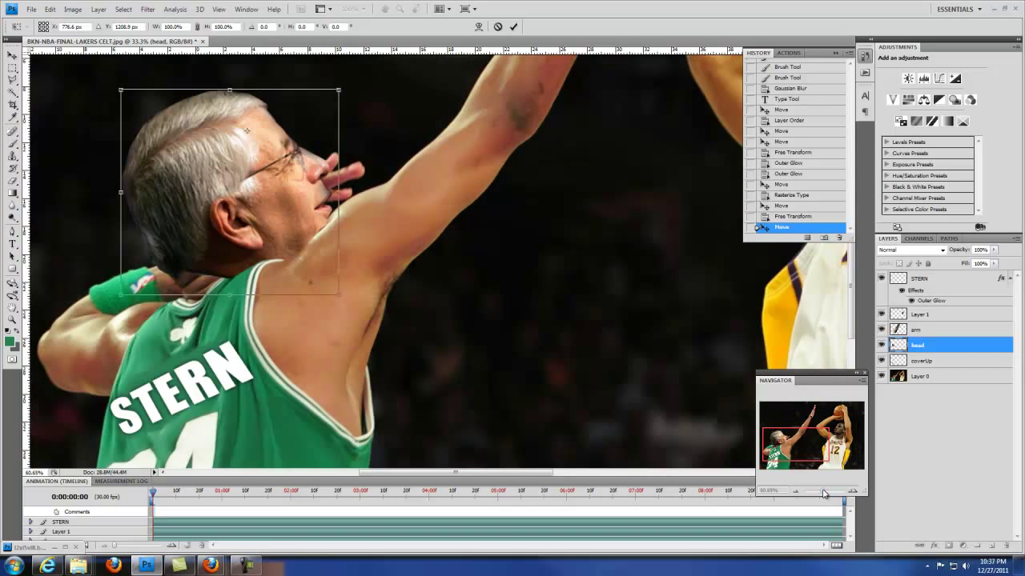
{"action": "left_click_drag", "start_coordinate": [414, 232], "coordinate": [493, 224]}
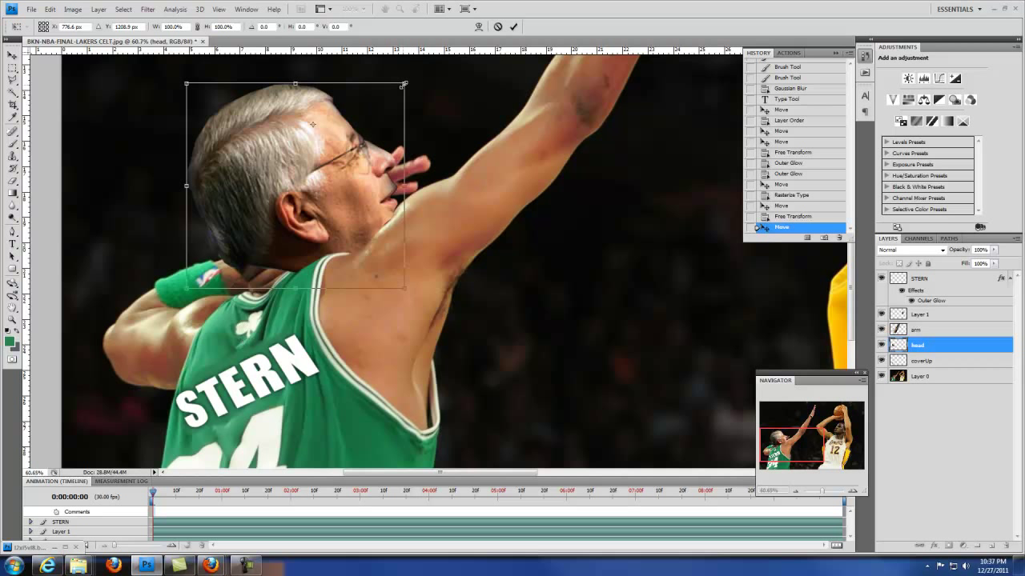
{"action": "left_click_drag", "start_coordinate": [407, 82], "coordinate": [413, 78]}
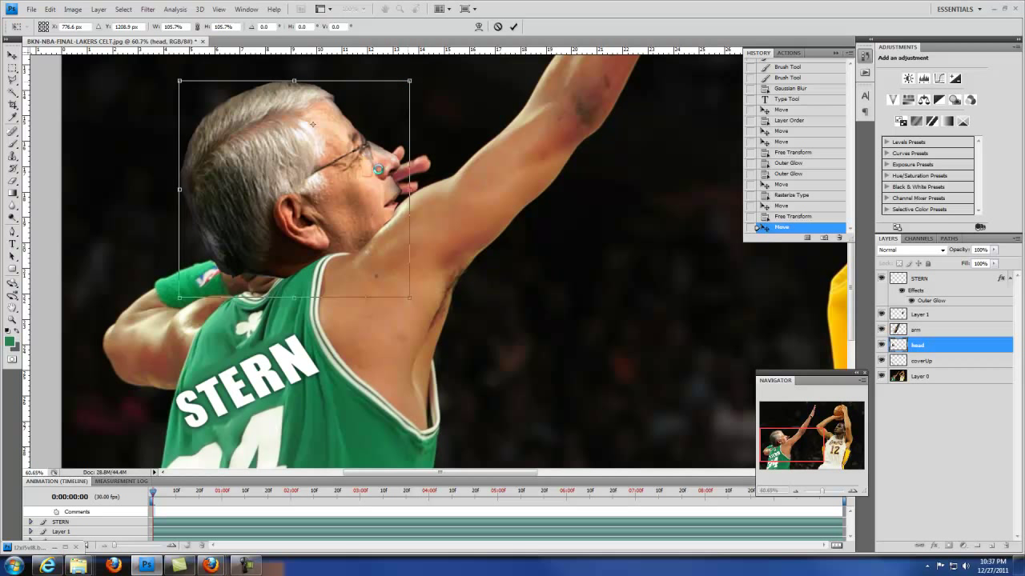
{"action": "left_click_drag", "start_coordinate": [364, 190], "coordinate": [366, 182]}
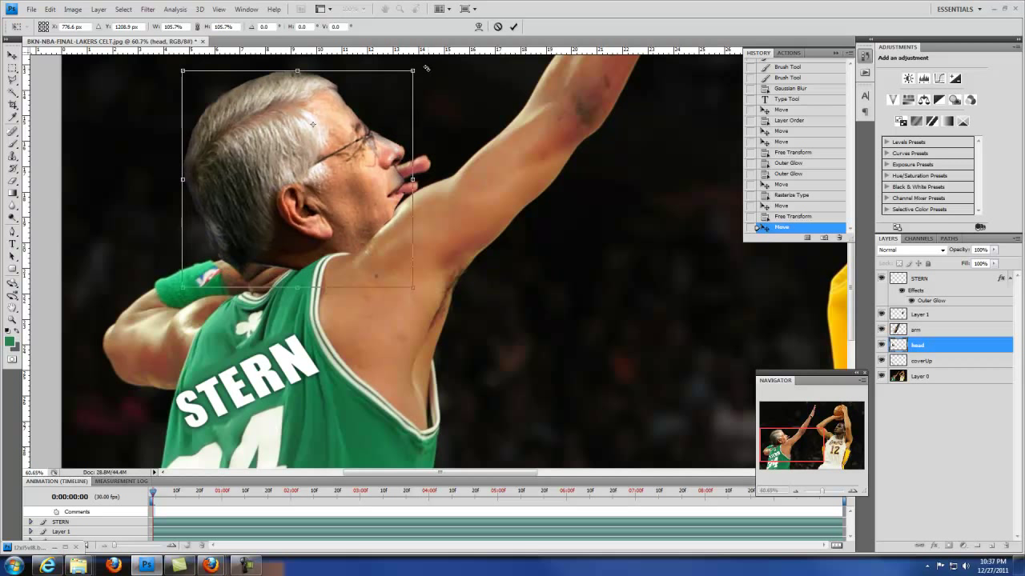
{"action": "left_click_drag", "start_coordinate": [422, 65], "coordinate": [419, 65]}
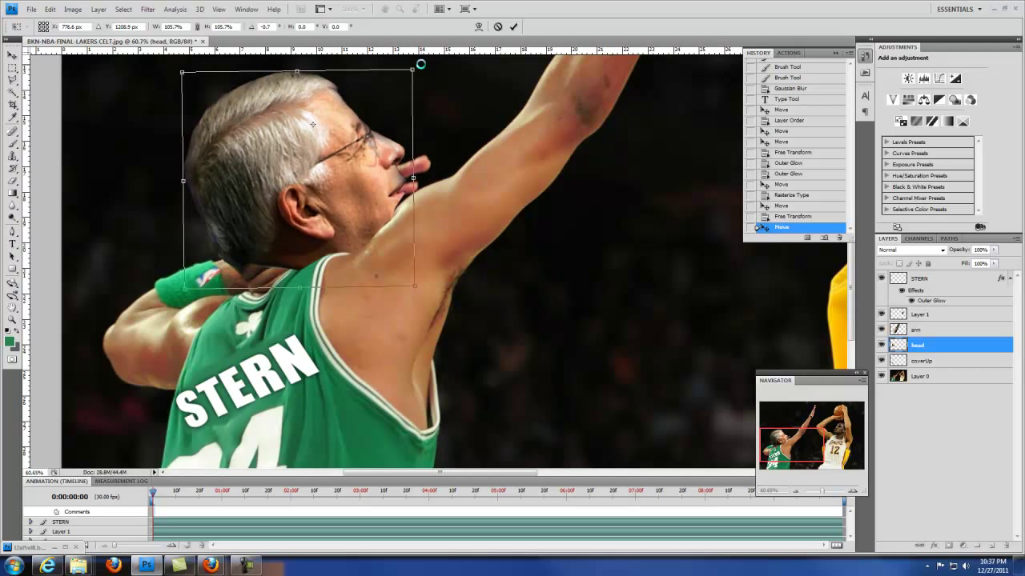
Step: Fine-tune the head's position slightly against the shoulder and neck, and apply the transform
{"action": "key", "text": "Left"}
{"action": "key", "text": "Left"}
{"action": "key", "text": "Left"}
{"action": "key", "text": "Left"}
{"action": "key", "text": "Left"}
{"action": "key", "text": "Left"}
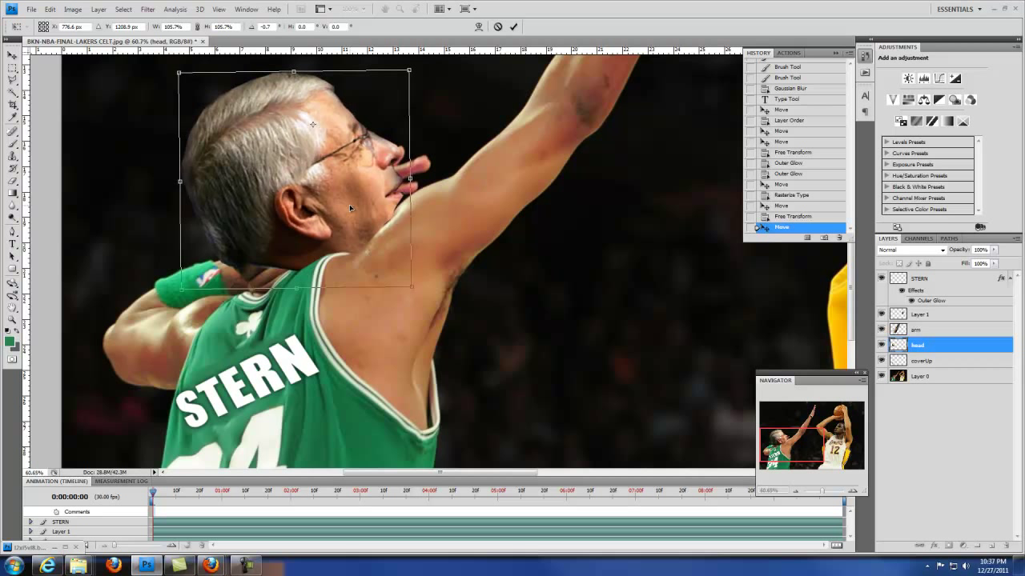
{"action": "left_click_drag", "start_coordinate": [344, 151], "coordinate": [345, 154]}
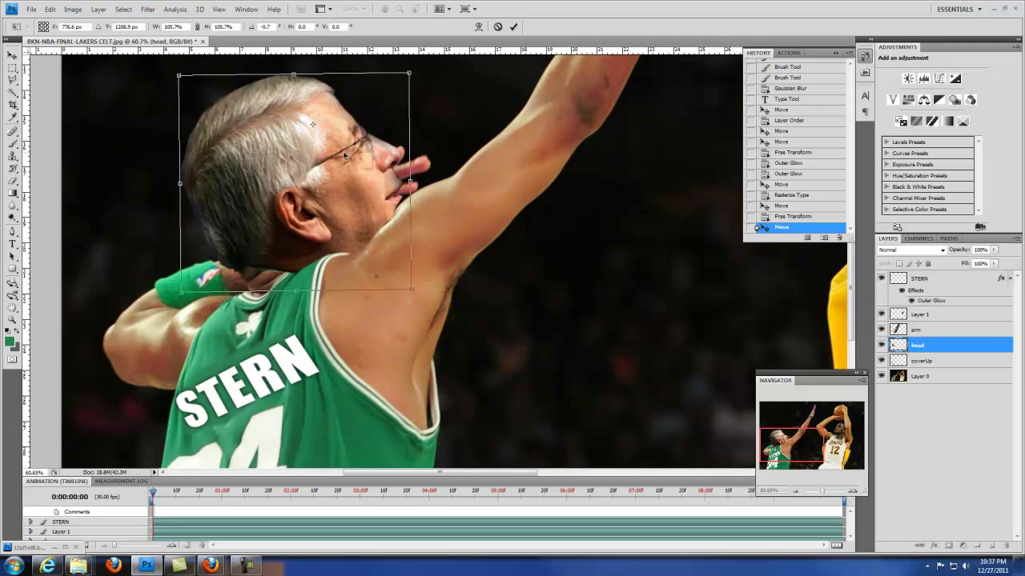
{"action": "key", "text": "Up"}
{"action": "key", "text": "Up"}
{"action": "key", "text": "Up"}
{"action": "key", "text": "Up"}
{"action": "key", "text": "Up"}
{"action": "key", "text": "Up"}
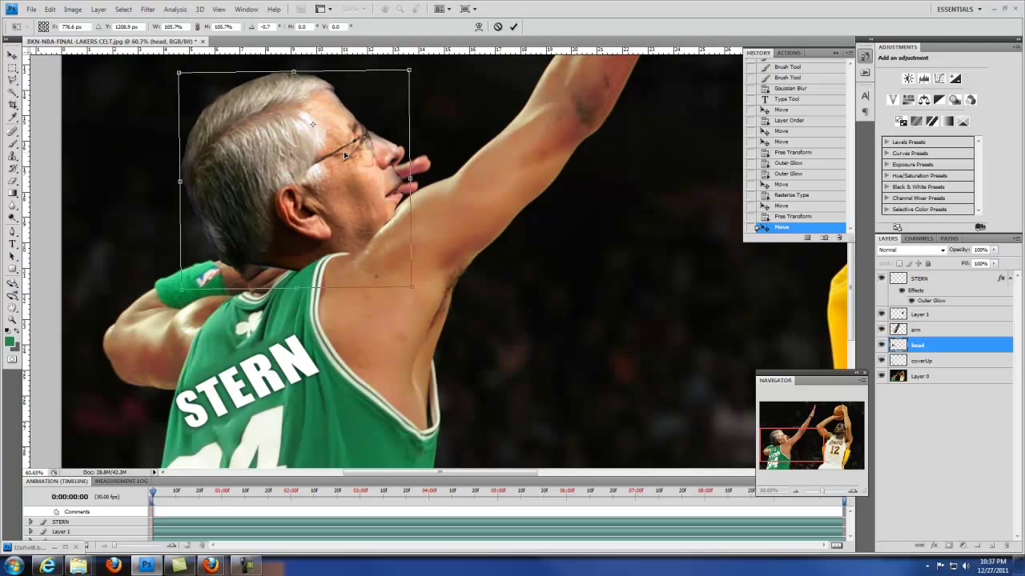
{"action": "key", "text": "Return"}
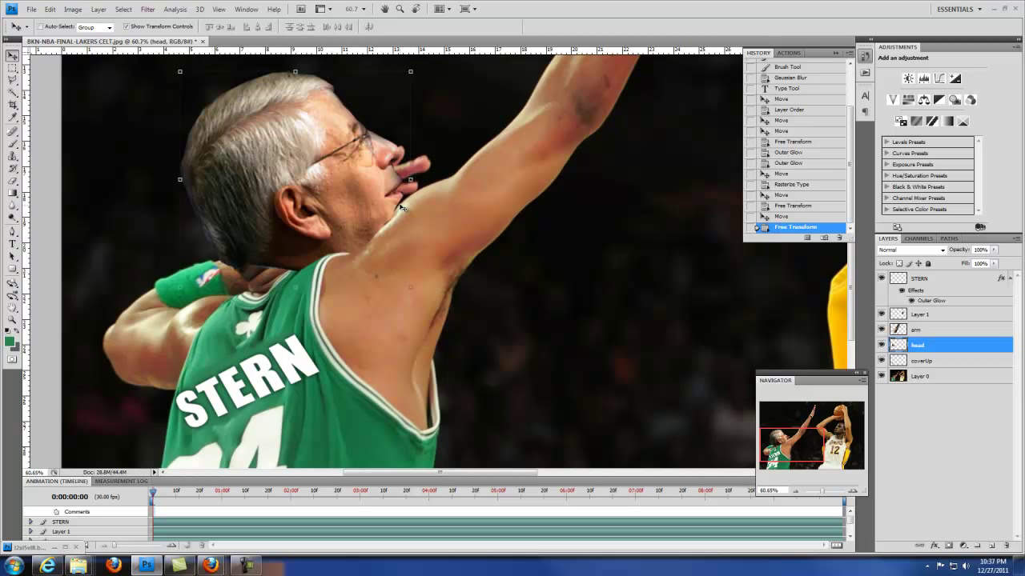
Step: On the arm layer, outline the area around the mouth and fingers with the Polygonal Lasso, clear it and deselect
{"action": "left_click", "coordinate": [915, 330]}
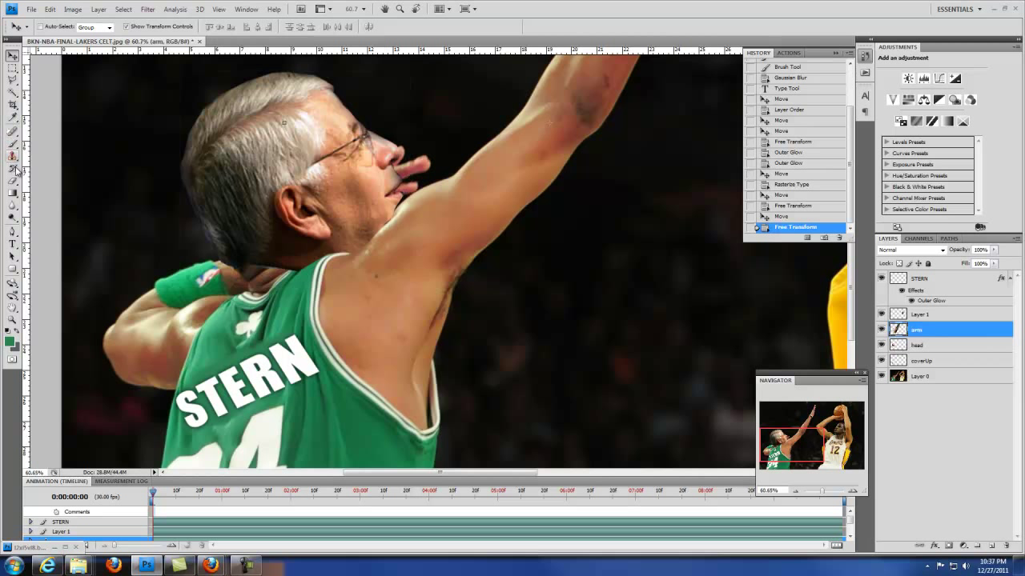
{"action": "left_click", "coordinate": [13, 79]}
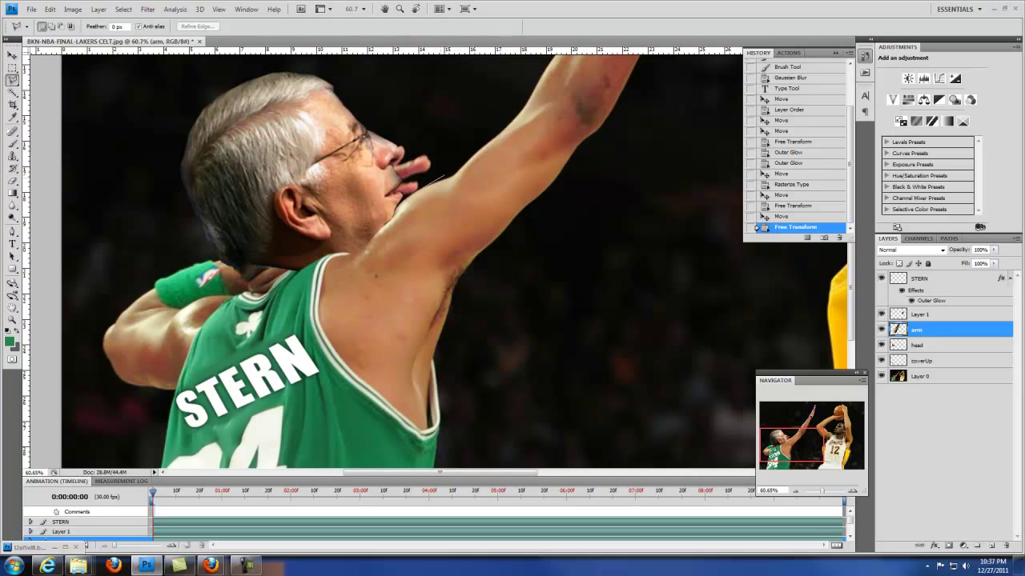
{"action": "left_click", "coordinate": [409, 125]}
{"action": "left_click", "coordinate": [381, 133]}
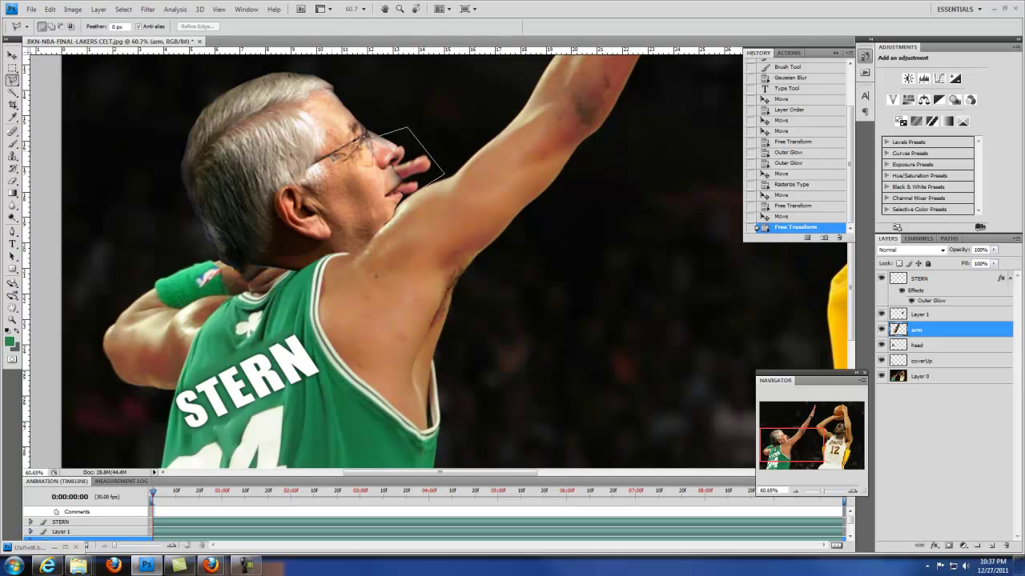
{"action": "left_click", "coordinate": [394, 214]}
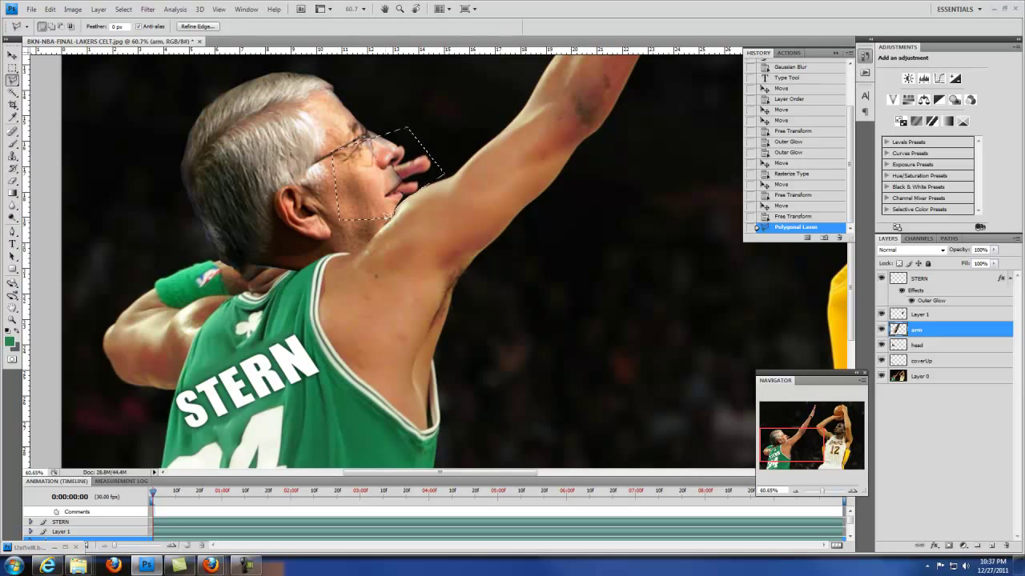
{"action": "key", "text": "Delete"}
{"action": "left_click", "coordinate": [12, 69]}
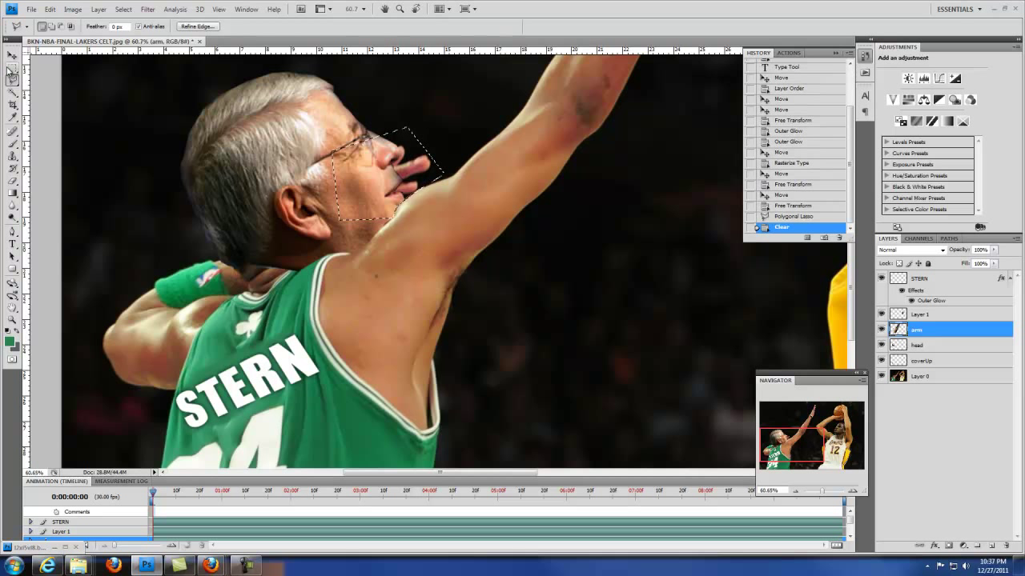
{"action": "key", "text": "ctrl+d"}
{"action": "left_click", "coordinate": [461, 259]}
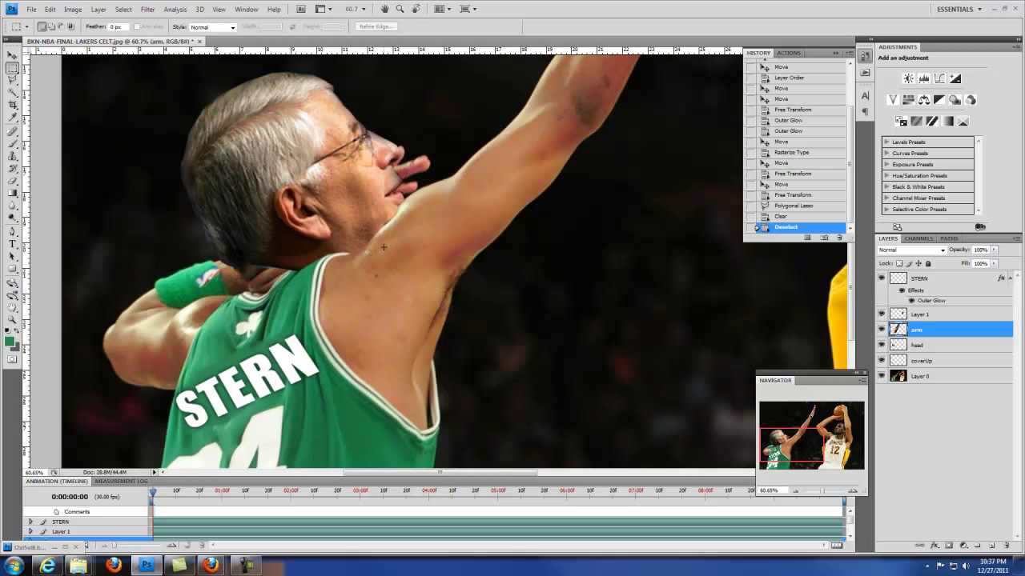
Step: Clear a small Polygonal Lasso area of the arm layer where the chin meets the shoulder, and remove the selection
{"action": "left_click", "coordinate": [12, 79]}
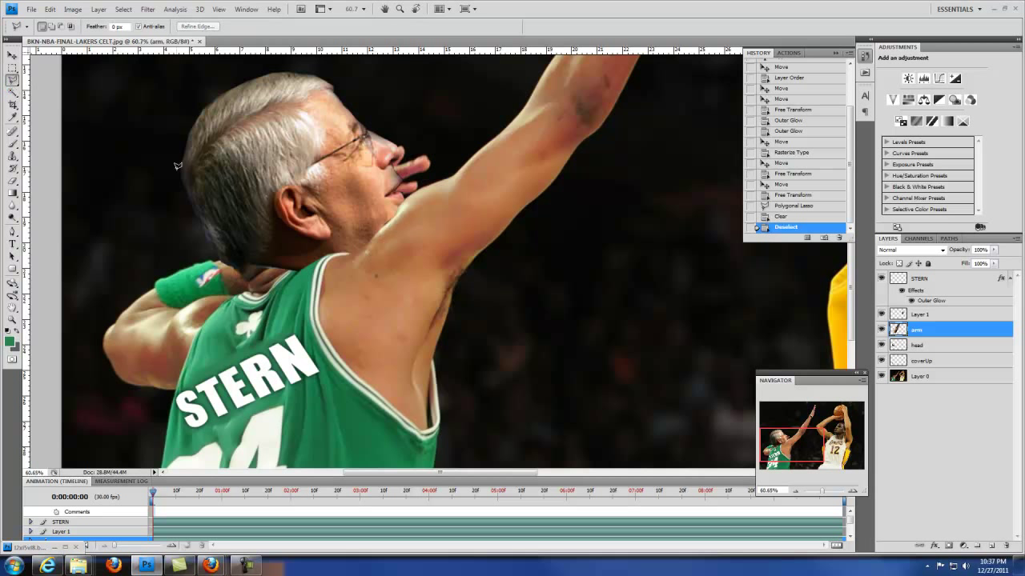
{"action": "left_click", "coordinate": [392, 214]}
{"action": "left_click", "coordinate": [378, 218]}
{"action": "double_click", "coordinate": [392, 224]}
{"action": "key", "text": "Delete"}
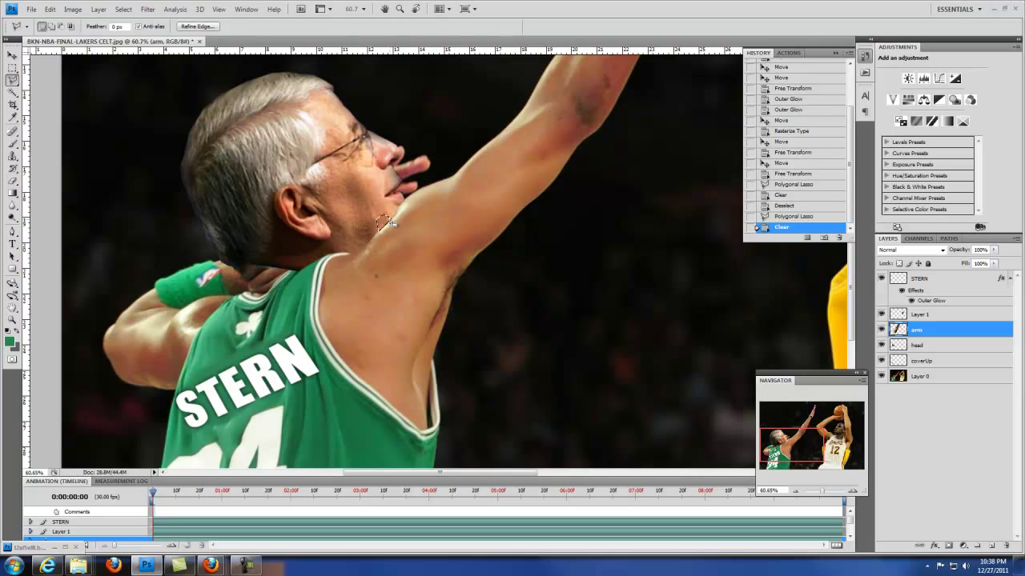
{"action": "left_click", "coordinate": [13, 69]}
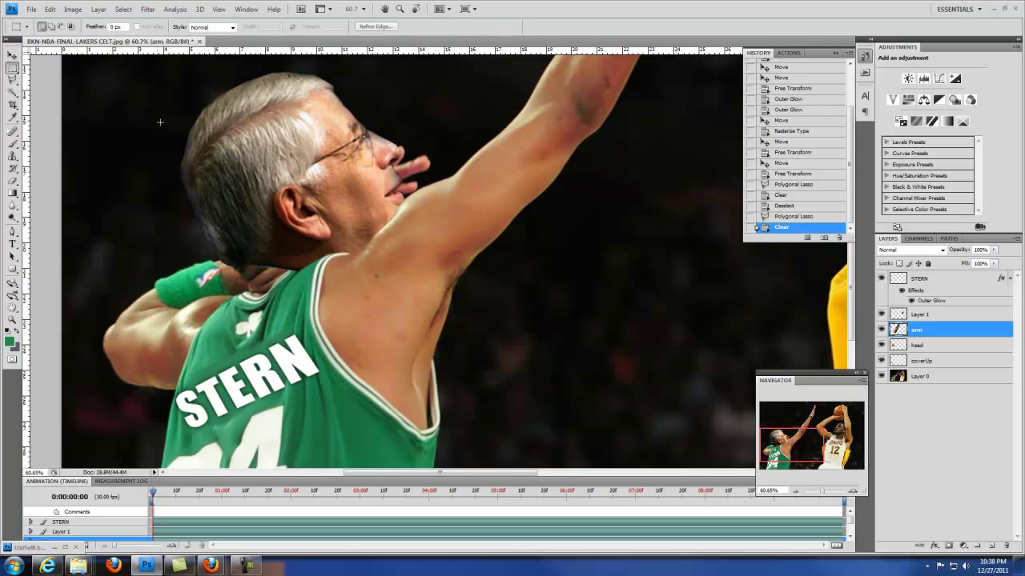
{"action": "key", "text": "ctrl+d"}
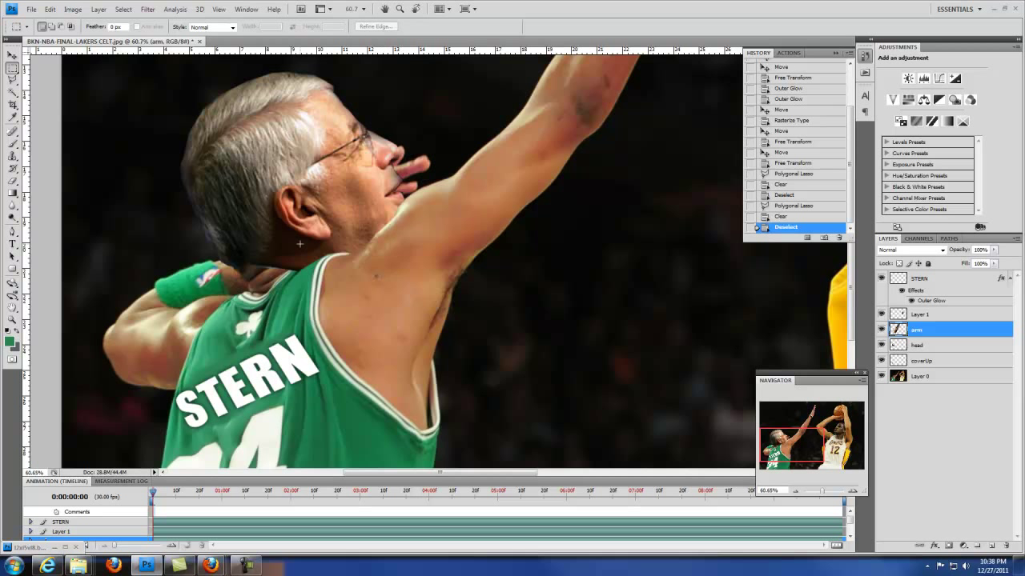
Step: Soften the head layer's lower edge at the neck and jersey collar using a 100 px Eraser at 30% opacity
{"action": "left_click", "coordinate": [13, 56]}
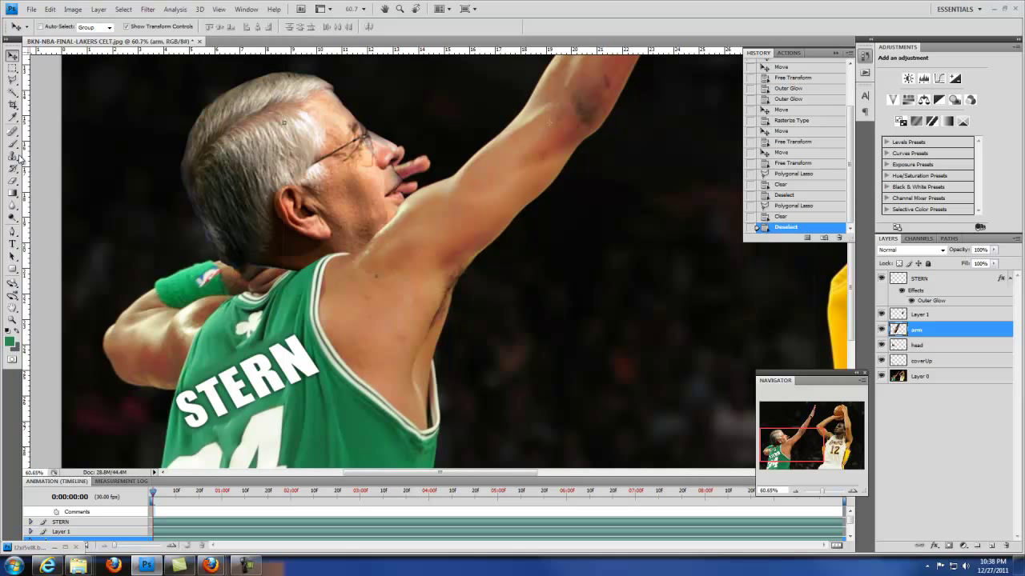
{"action": "left_click", "coordinate": [12, 183]}
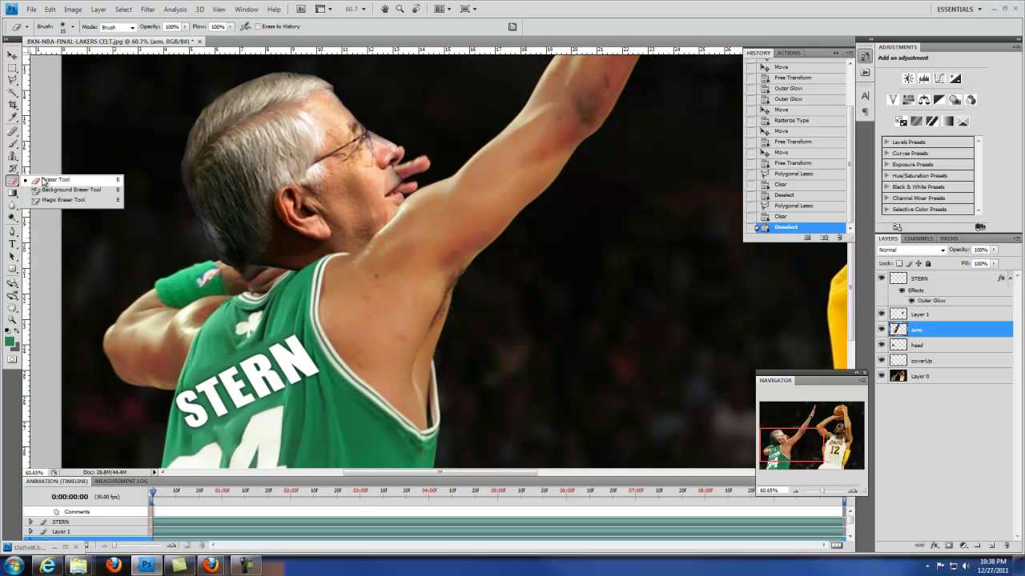
{"action": "left_click", "coordinate": [44, 181]}
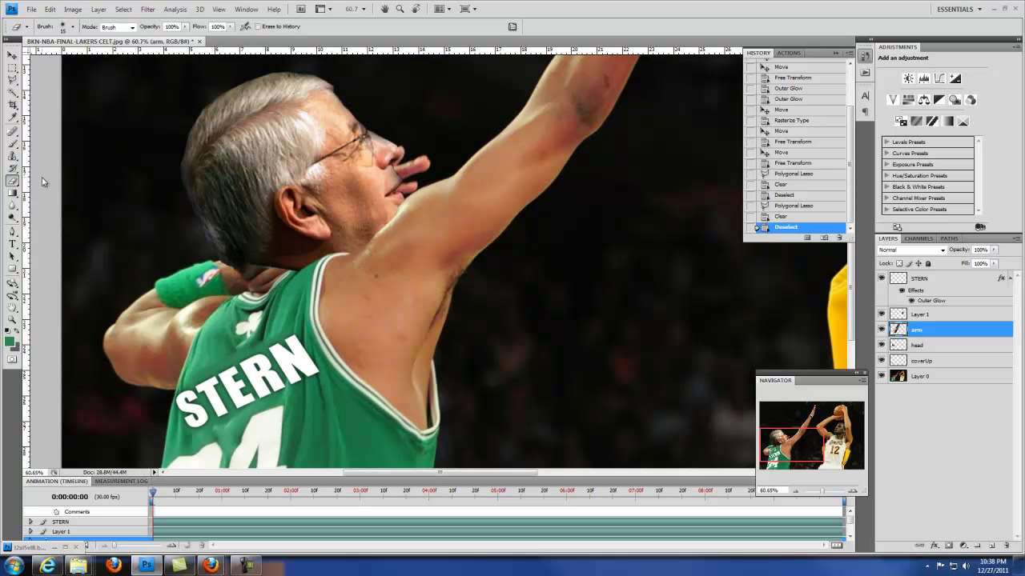
{"action": "left_click", "coordinate": [185, 27]}
{"action": "left_click_drag", "start_coordinate": [185, 32], "coordinate": [150, 44]}
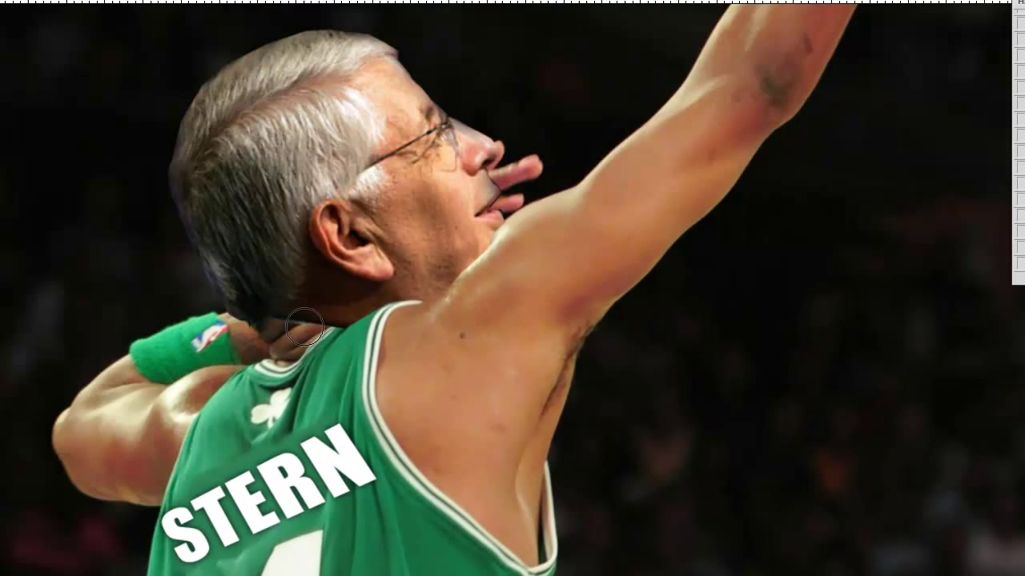
{"action": "left_click_drag", "start_coordinate": [294, 334], "coordinate": [298, 320]}
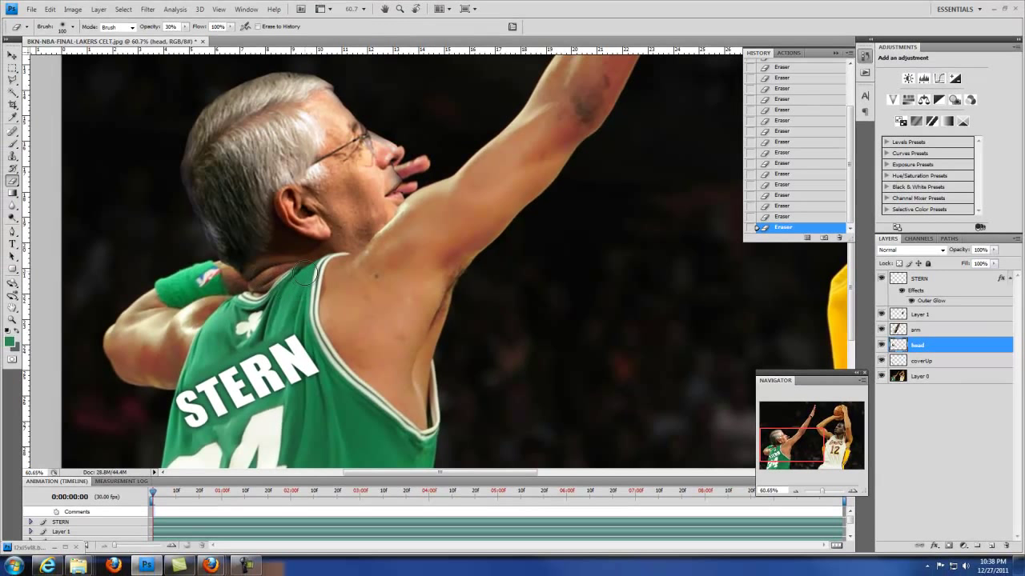
{"action": "left_click_drag", "start_coordinate": [307, 278], "coordinate": [287, 290]}
{"action": "mouse_move", "coordinate": [282, 254]}
{"action": "left_mouse_down"}
{"action": "mouse_move", "coordinate": [310, 284]}
{"action": "mouse_move", "coordinate": [272, 255]}
{"action": "left_mouse_up"}
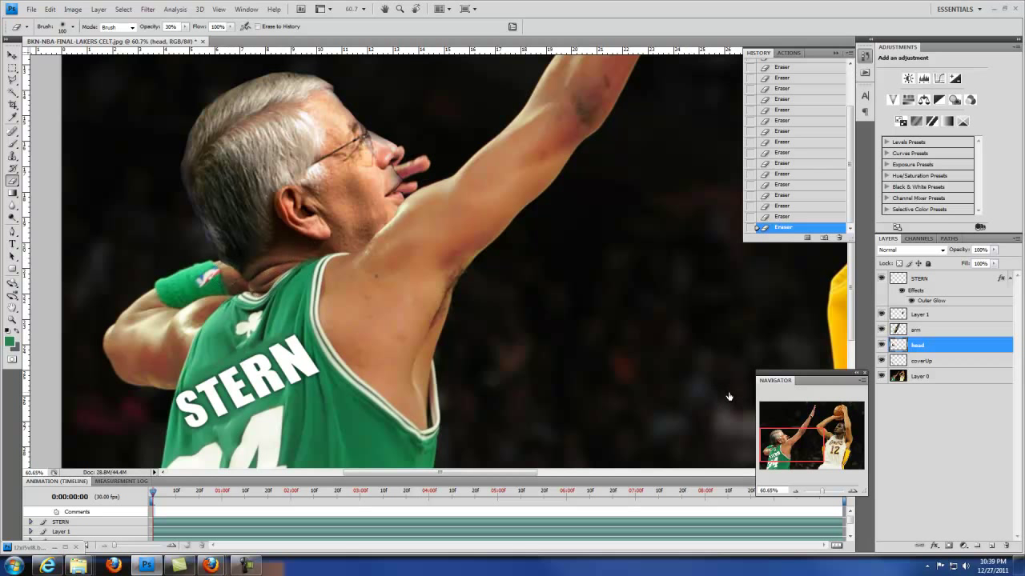
Step: Duplicate the arm layer, placing the copy directly above the original
{"action": "left_click_drag", "start_coordinate": [823, 493], "coordinate": [820, 493]}
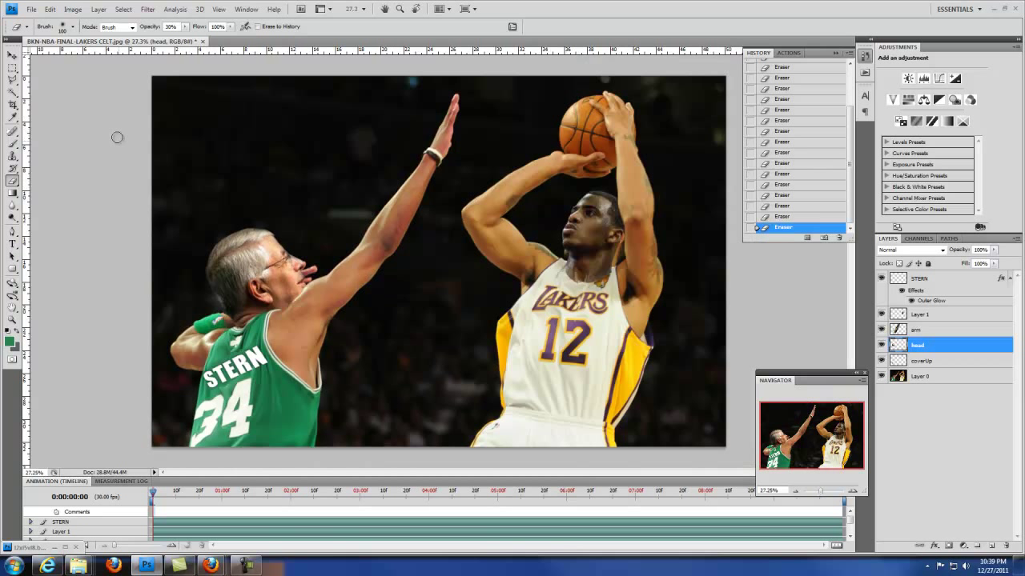
{"action": "left_click", "coordinate": [12, 54]}
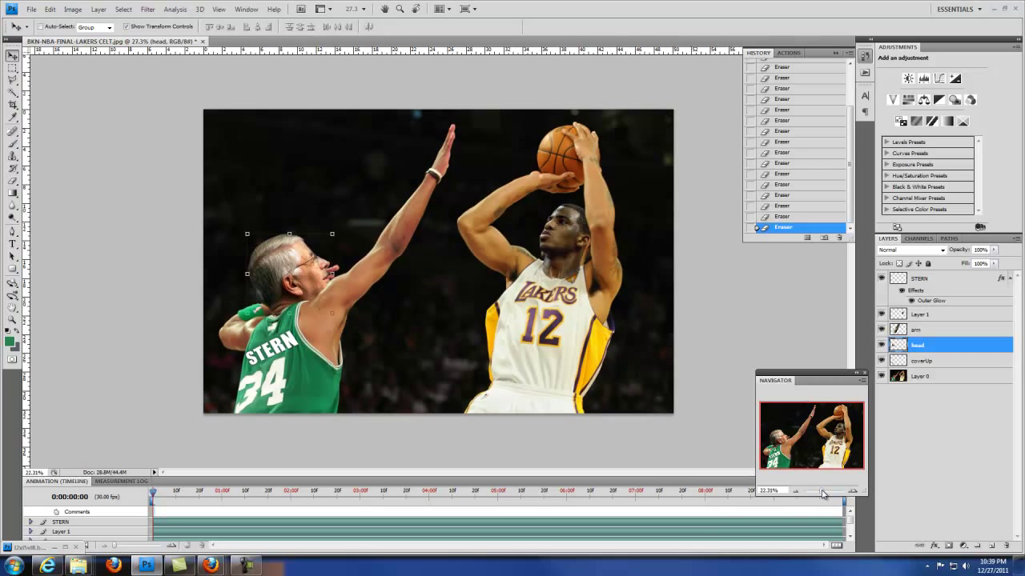
{"action": "left_click_drag", "start_coordinate": [820, 494], "coordinate": [823, 494]}
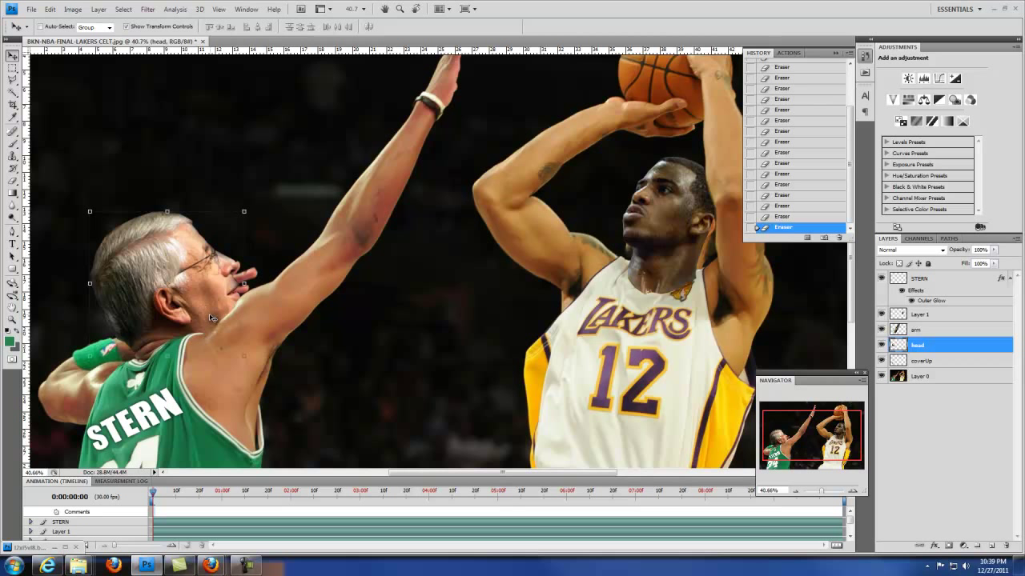
{"action": "left_click", "coordinate": [294, 293]}
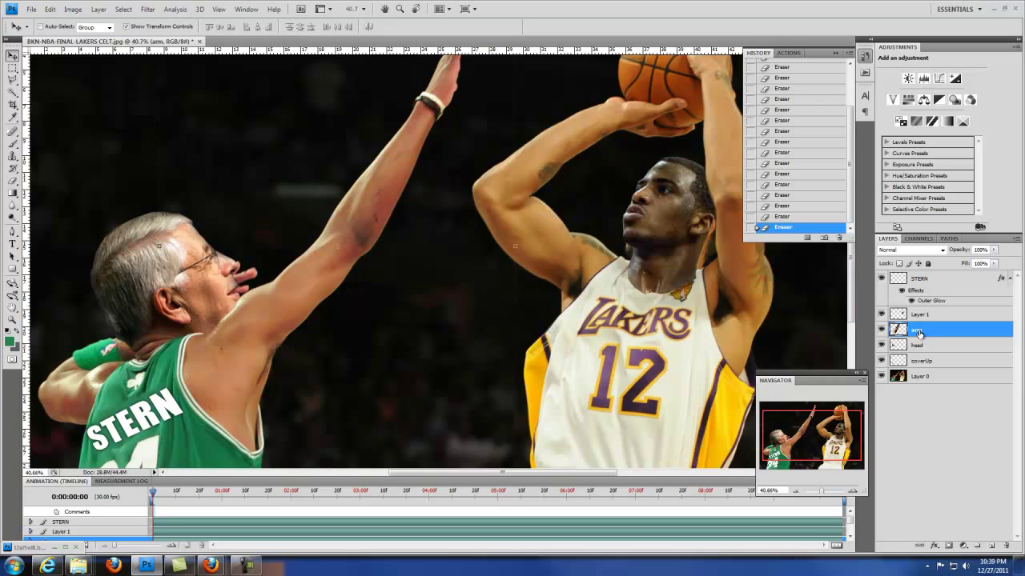
{"action": "left_click_drag", "start_coordinate": [918, 333], "coordinate": [918, 328]}
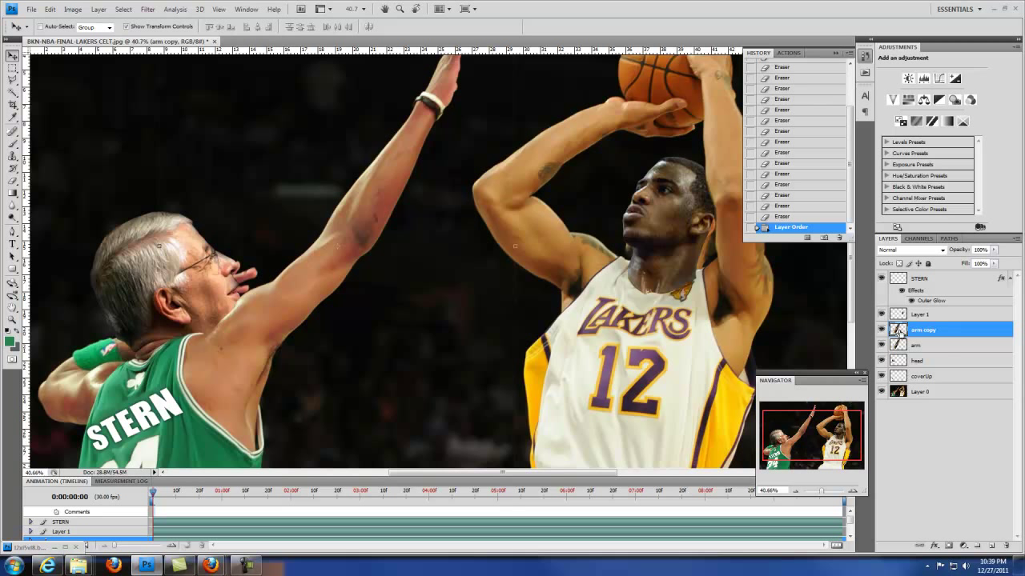
Step: Load the arm copy's outline as a selection and fill it with black (000000) on a new layer above it
{"action": "left_click", "coordinate": [898, 331], "text": "ctrl"}
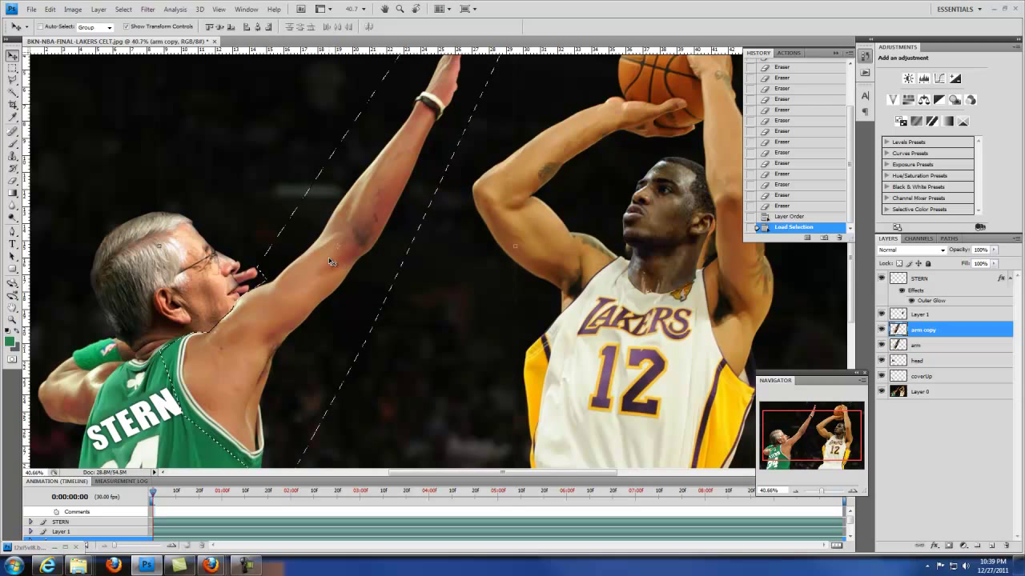
{"action": "left_click", "coordinate": [11, 342]}
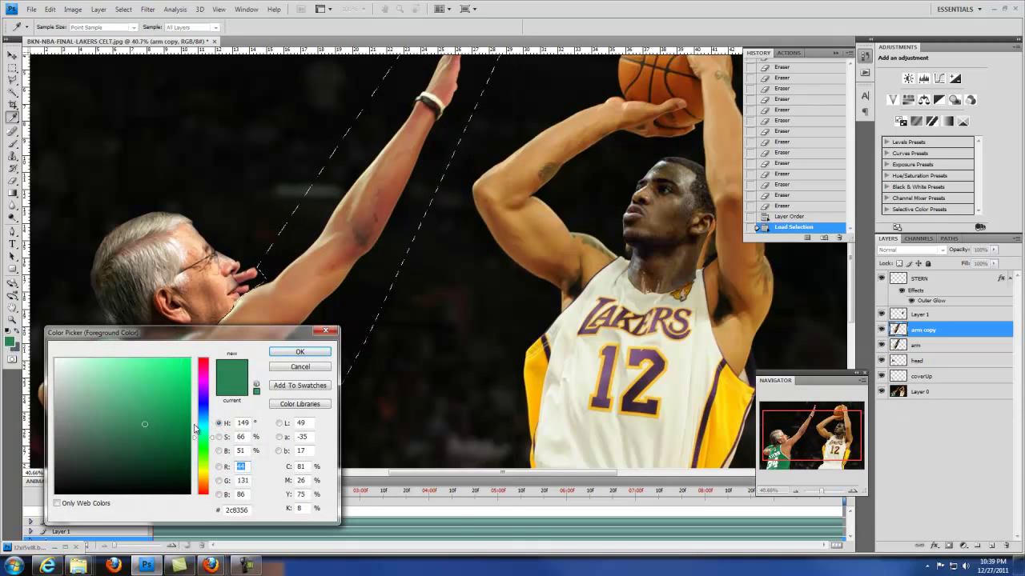
{"action": "left_click_drag", "start_coordinate": [56, 491], "coordinate": [3, 512]}
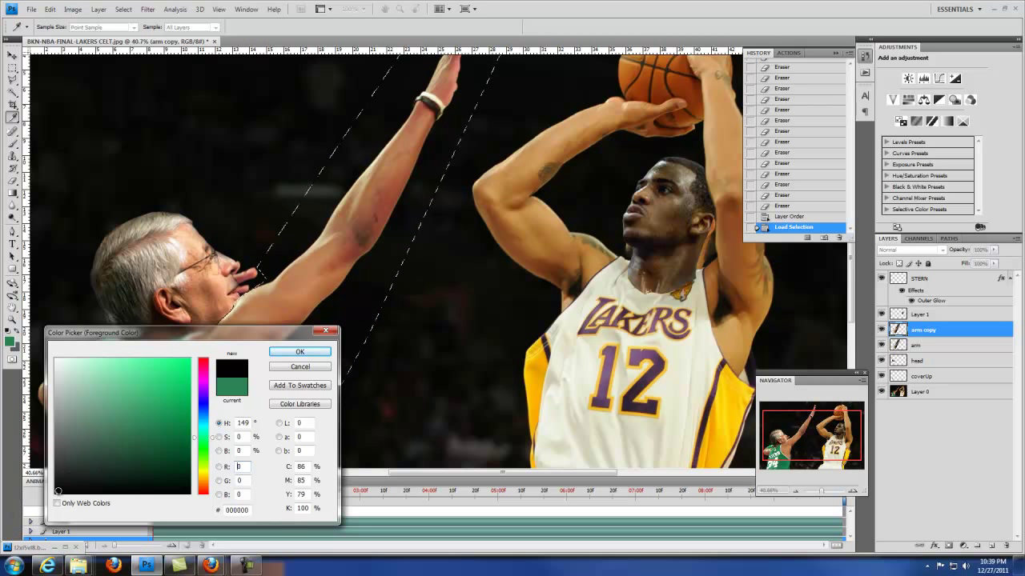
{"action": "left_click", "coordinate": [289, 352]}
{"action": "key", "text": "v"}
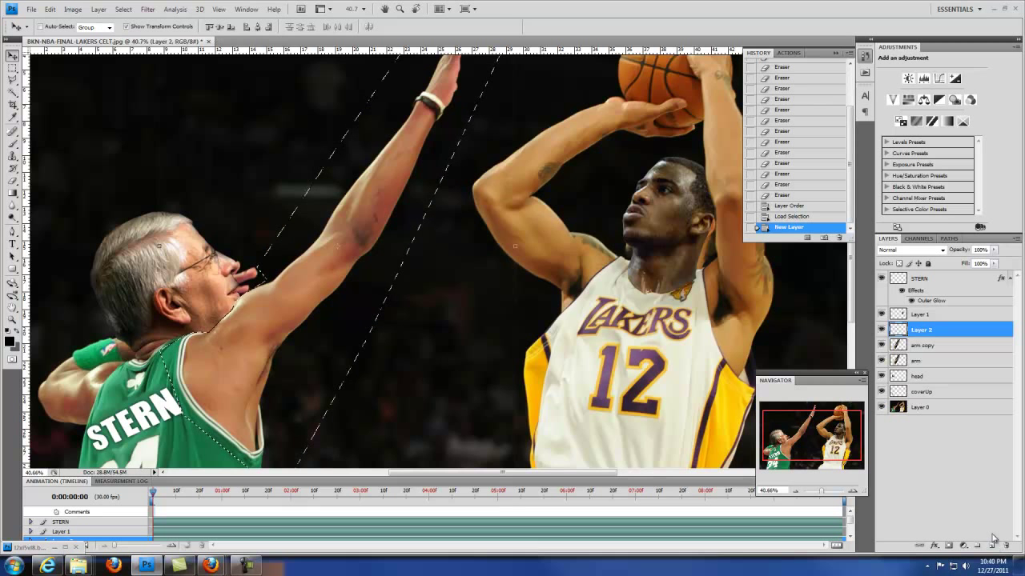
{"action": "key", "text": "alt+BackSpace"}
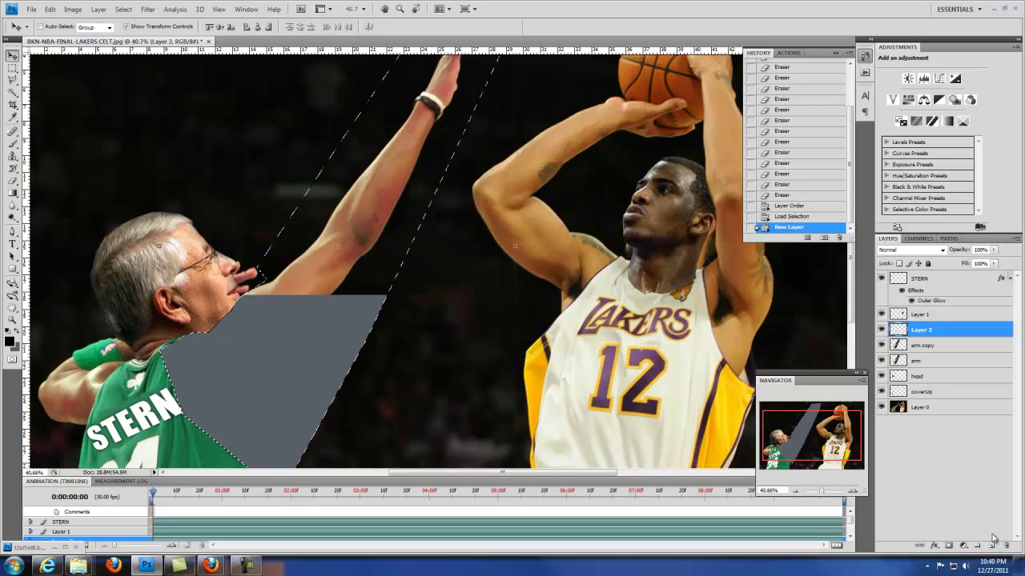
Step: Undo the last fill and fill the loaded arm selection on Layer 2 with black instead
{"action": "key", "text": "ctrl+z"}
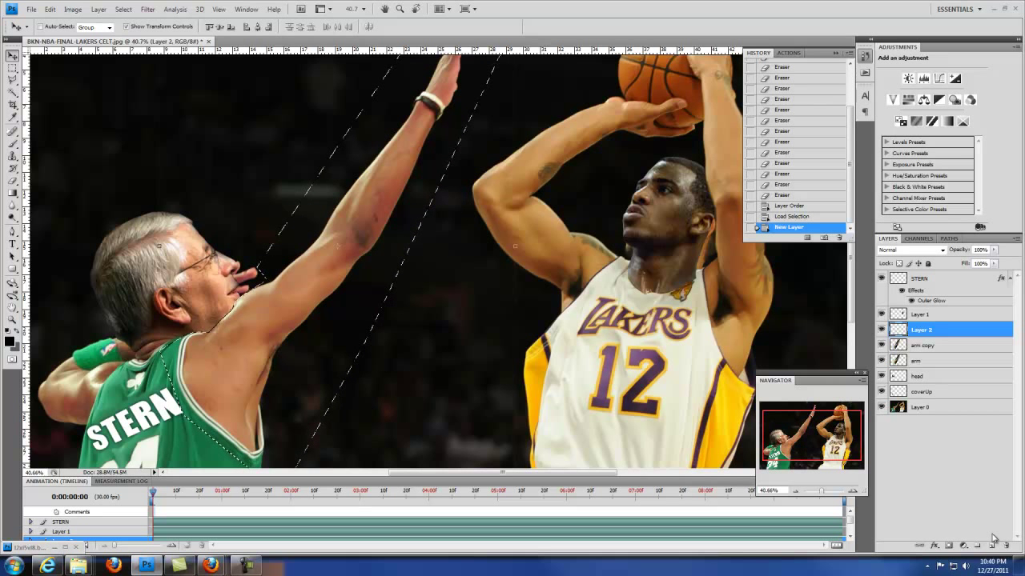
{"action": "key", "text": "alt+BackSpace"}
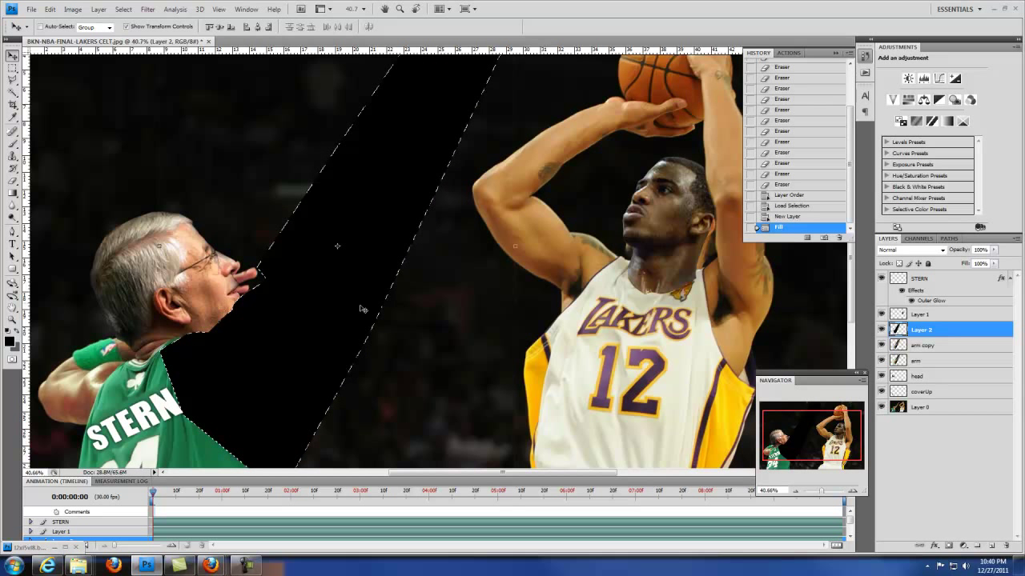
Step: Clear the black fill over the raised forearm and hand from Layer 2 using a Polygonal Lasso selection, hiding the layer while outlining, and deselect
{"action": "left_click", "coordinate": [882, 329]}
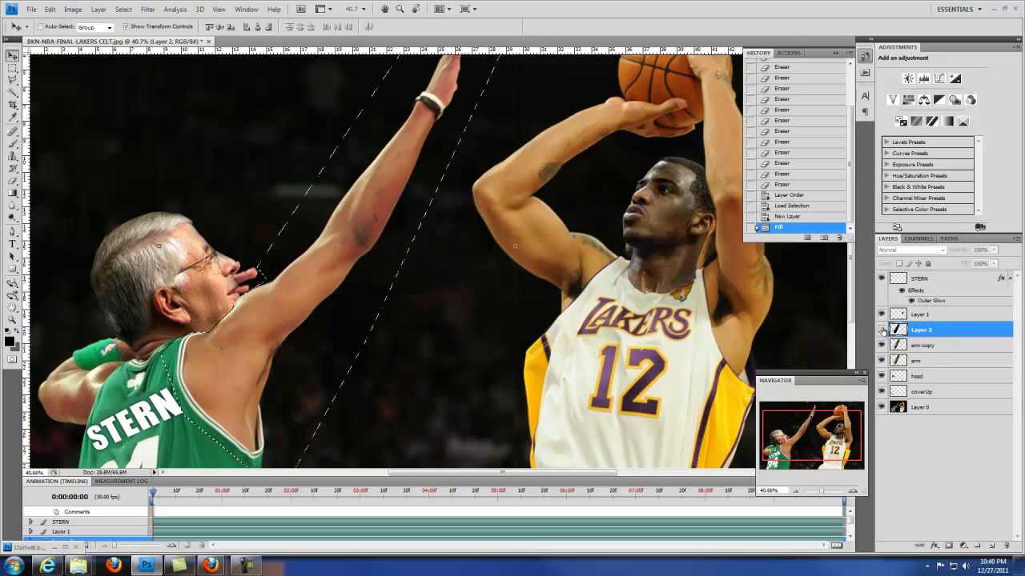
{"action": "left_click", "coordinate": [13, 79]}
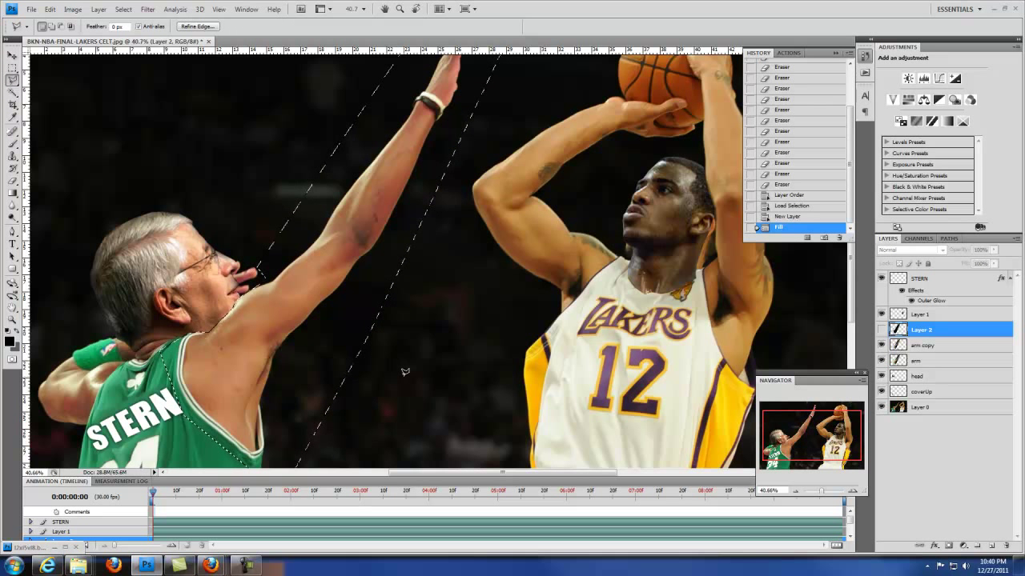
{"action": "left_click", "coordinate": [248, 271]}
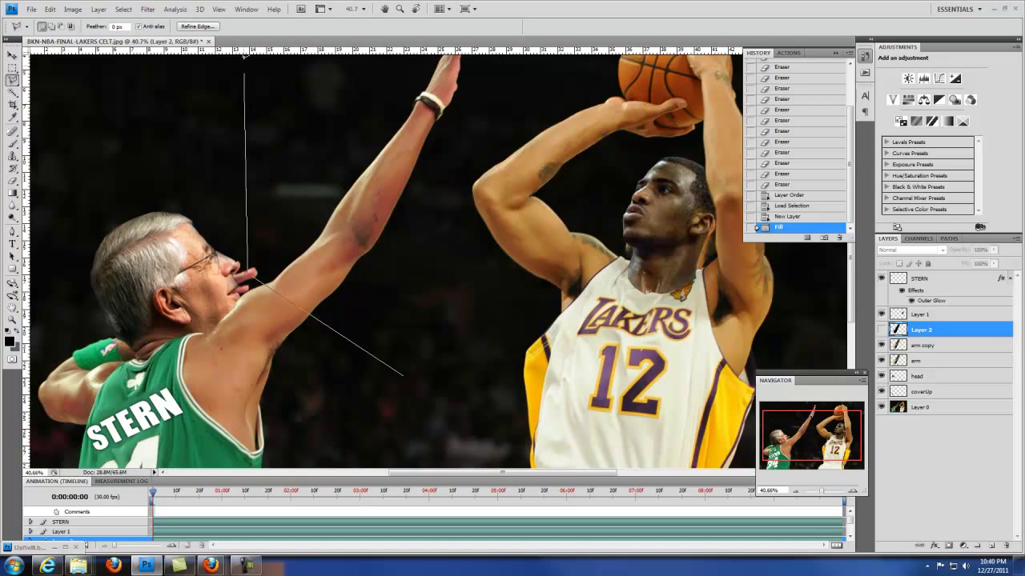
{"action": "left_click", "coordinate": [398, 64]}
{"action": "left_click", "coordinate": [589, 102]}
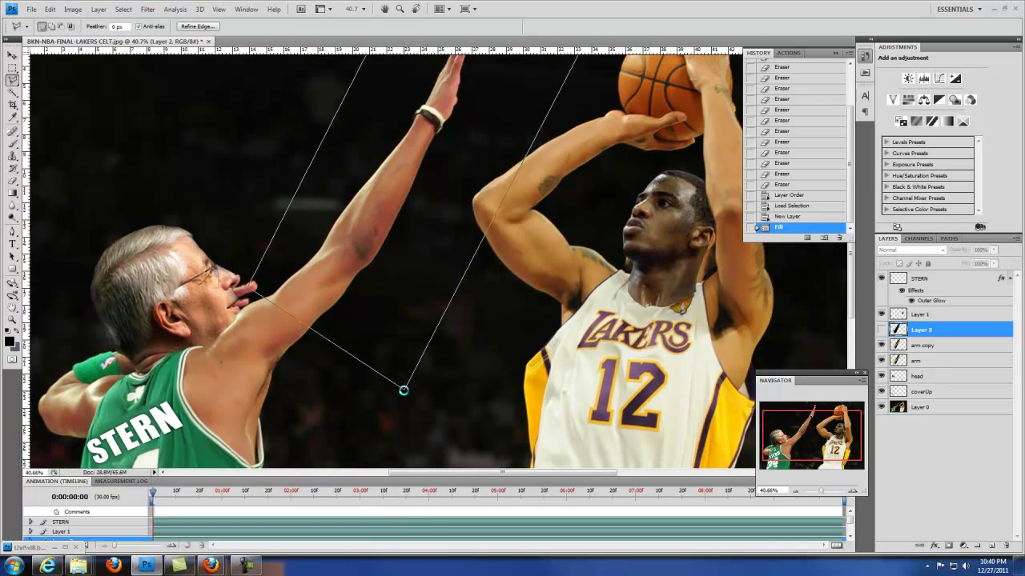
{"action": "left_click", "coordinate": [406, 387]}
{"action": "left_click", "coordinate": [881, 330]}
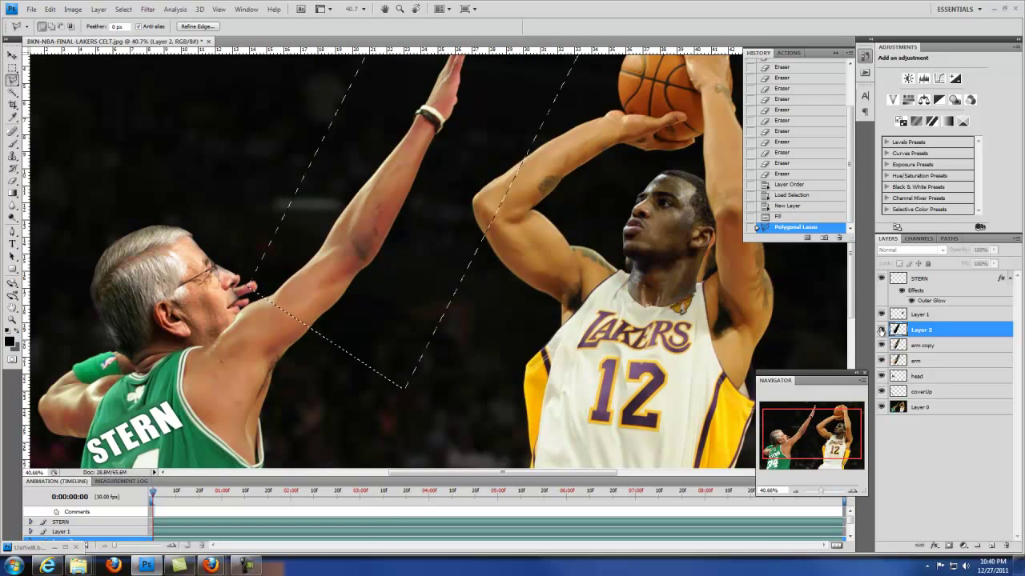
{"action": "key", "text": "Delete"}
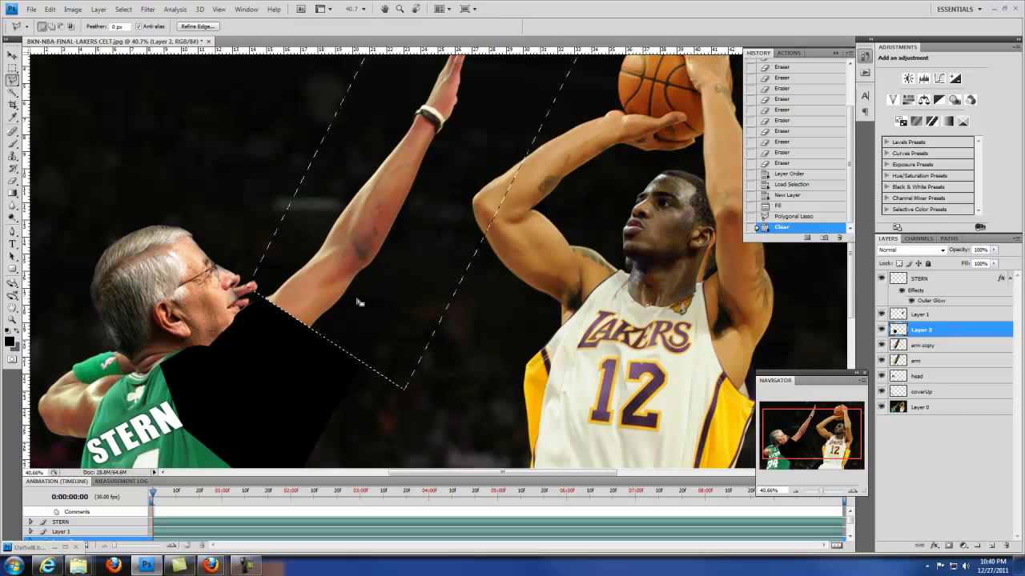
{"action": "key", "text": "ctrl+d"}
Step: Clear the black fill over the lower shoulder and jersey with a Polygonal Lasso selection, leaving a band along the chin, and deselect
{"action": "left_click", "coordinate": [301, 320]}
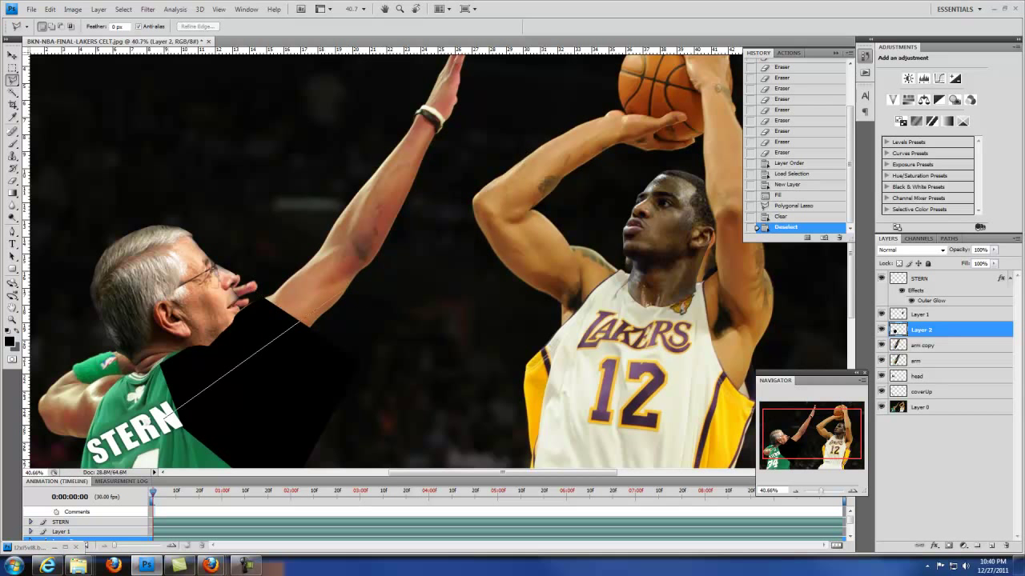
{"action": "left_click", "coordinate": [148, 422]}
{"action": "scroll", "coordinate": [152, 424], "scroll_direction": "down", "scroll_amount": 3}
{"action": "left_click", "coordinate": [206, 462]}
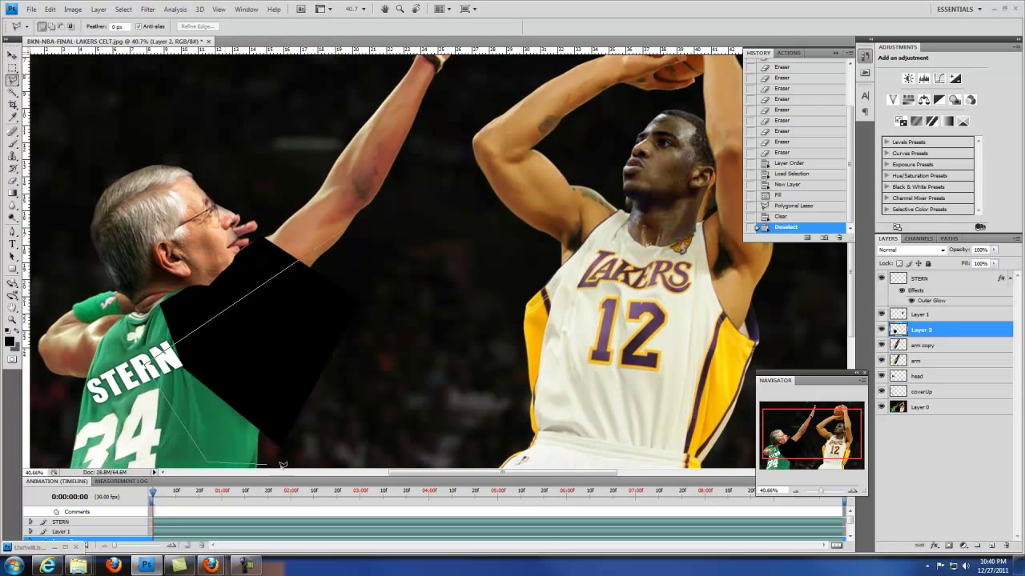
{"action": "left_click", "coordinate": [284, 464]}
{"action": "left_click", "coordinate": [344, 385]}
{"action": "left_click", "coordinate": [381, 289]}
{"action": "left_click", "coordinate": [347, 230]}
{"action": "key", "text": "Delete"}
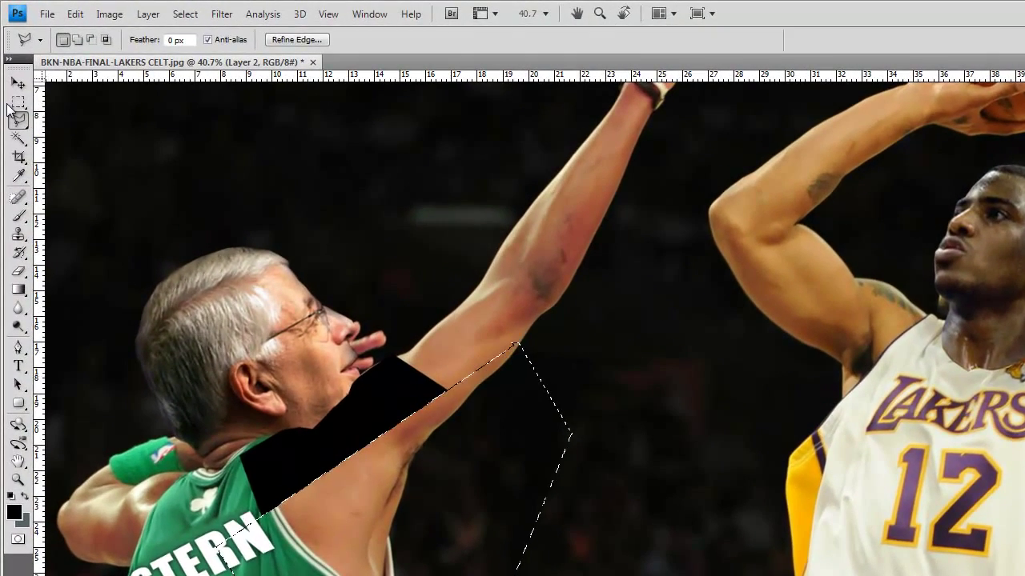
{"action": "left_click", "coordinate": [17, 101]}
{"action": "left_click", "coordinate": [204, 116]}
Step: Clear the stray black sliver beside the raised hand from Layer 2 using a rectangular marquee selection, and deselect
{"action": "left_click", "coordinate": [18, 84]}
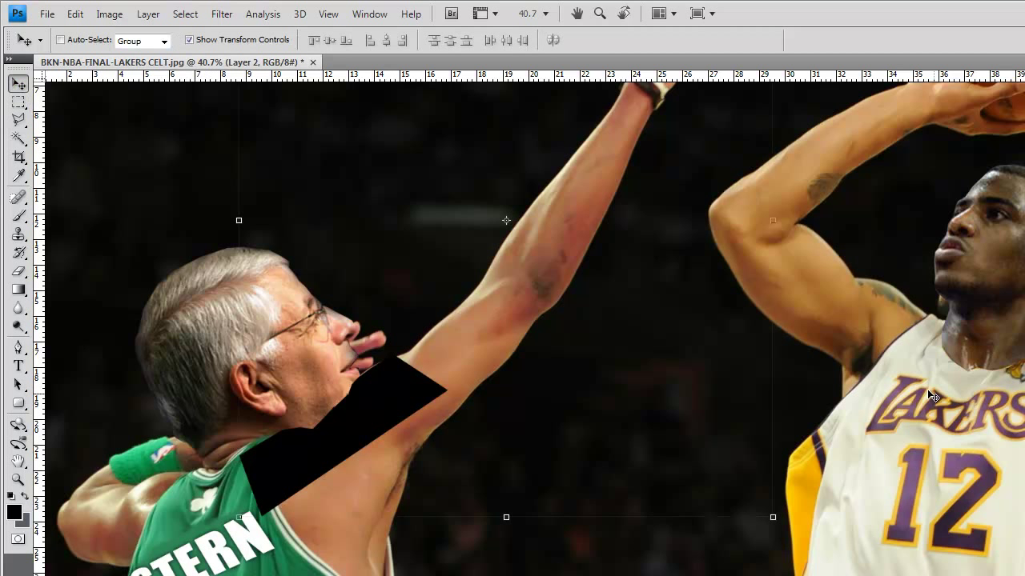
{"action": "left_click_drag", "start_coordinate": [817, 146], "coordinate": [834, 392]}
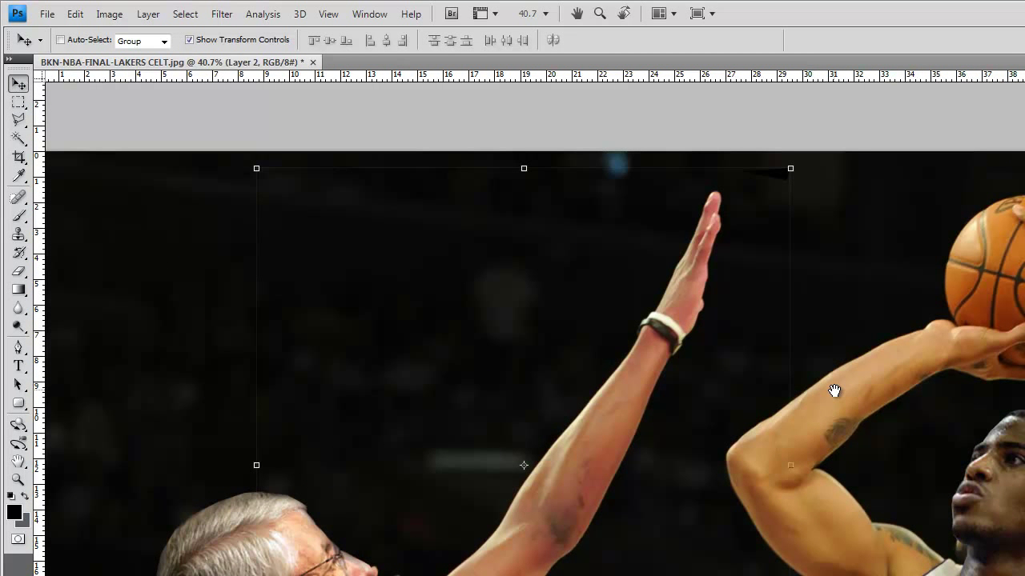
{"action": "left_click", "coordinate": [18, 101]}
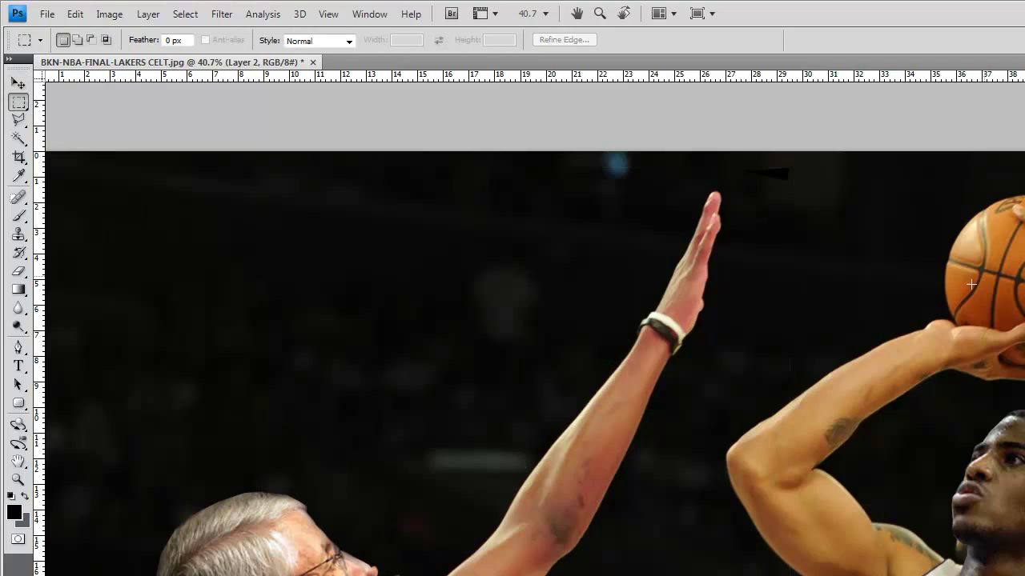
{"action": "left_click_drag", "start_coordinate": [529, 80], "coordinate": [887, 261]}
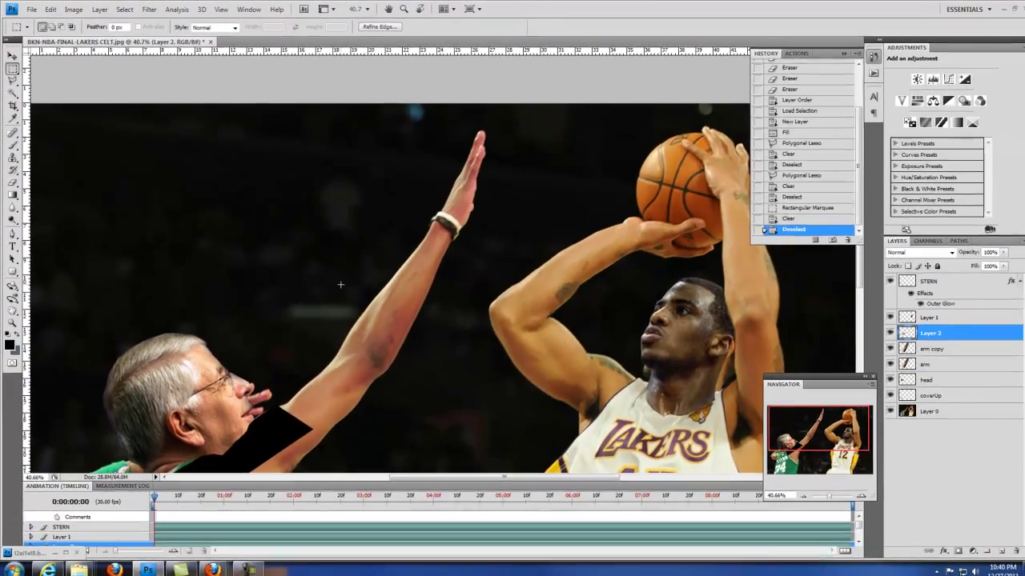
Step: Clear the selected part of Layer 2's black shape, place Layer 2 below the arm copy layer and offset it along the shoulder edge
{"action": "key", "text": "Delete"}
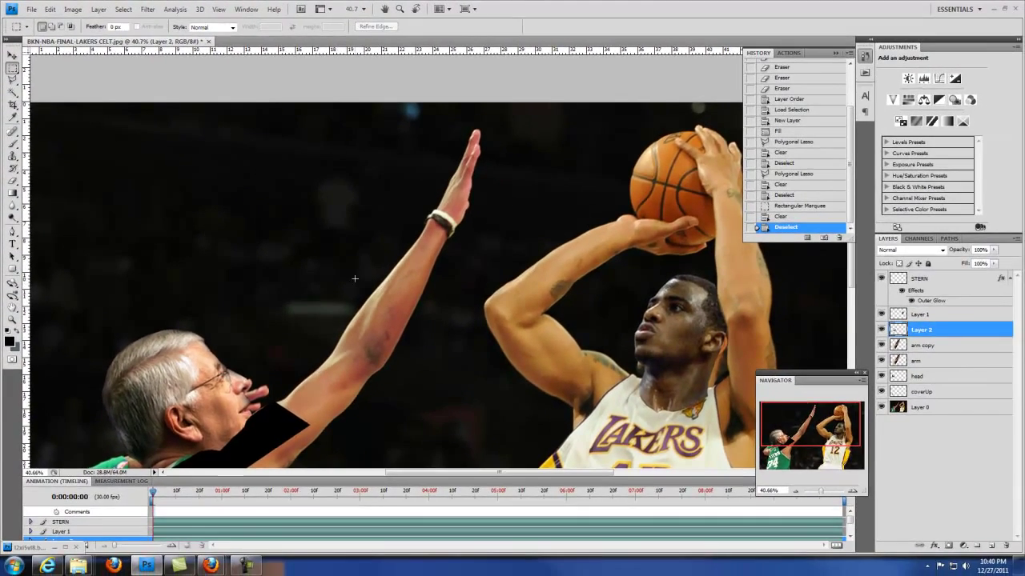
{"action": "key", "text": "ctrl+d"}
{"action": "scroll", "coordinate": [353, 278], "scroll_direction": "down", "scroll_amount": 3}
{"action": "left_click", "coordinate": [13, 55]}
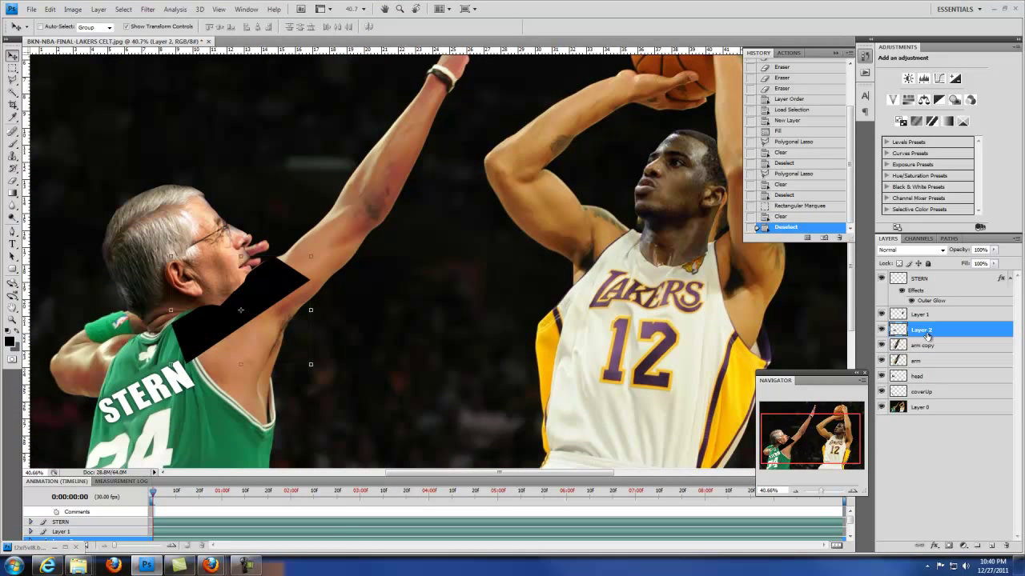
{"action": "left_click_drag", "start_coordinate": [924, 331], "coordinate": [920, 353]}
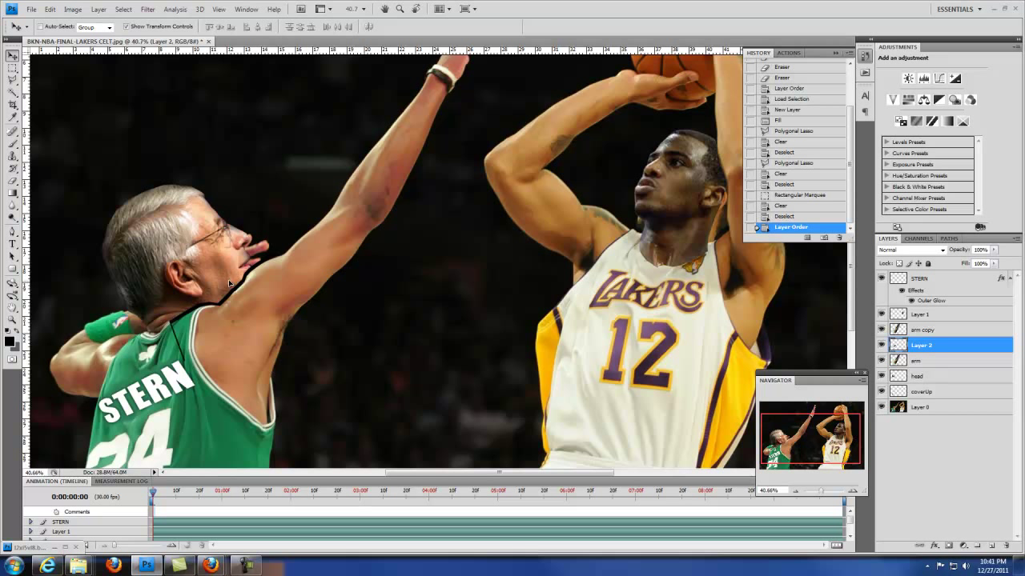
{"action": "left_click_drag", "start_coordinate": [229, 280], "coordinate": [251, 269]}
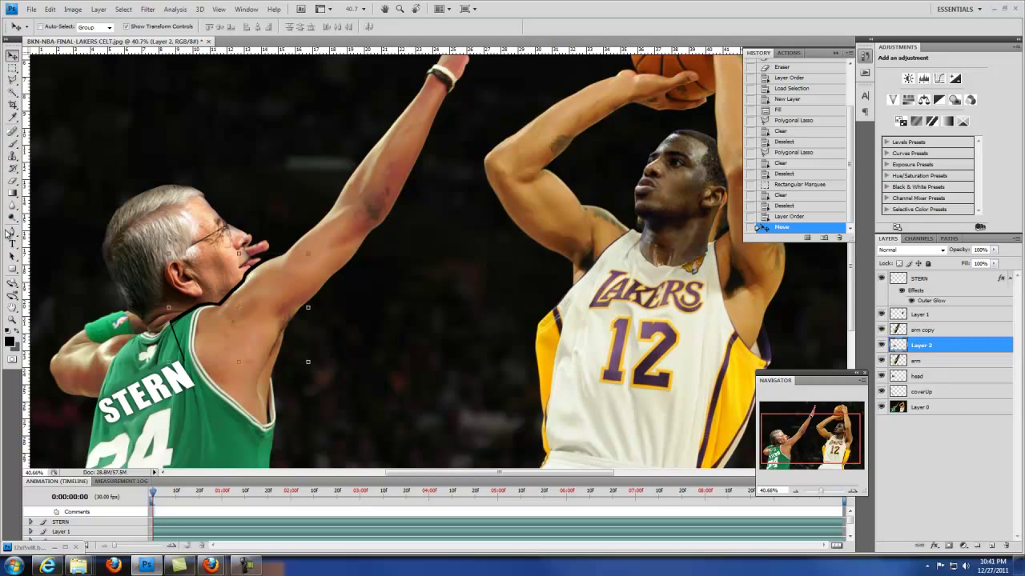
Step: Erase Layer 2's black overlap on the green jersey and beside the chin and mouth with the Eraser at 100% opacity
{"action": "left_click", "coordinate": [13, 164]}
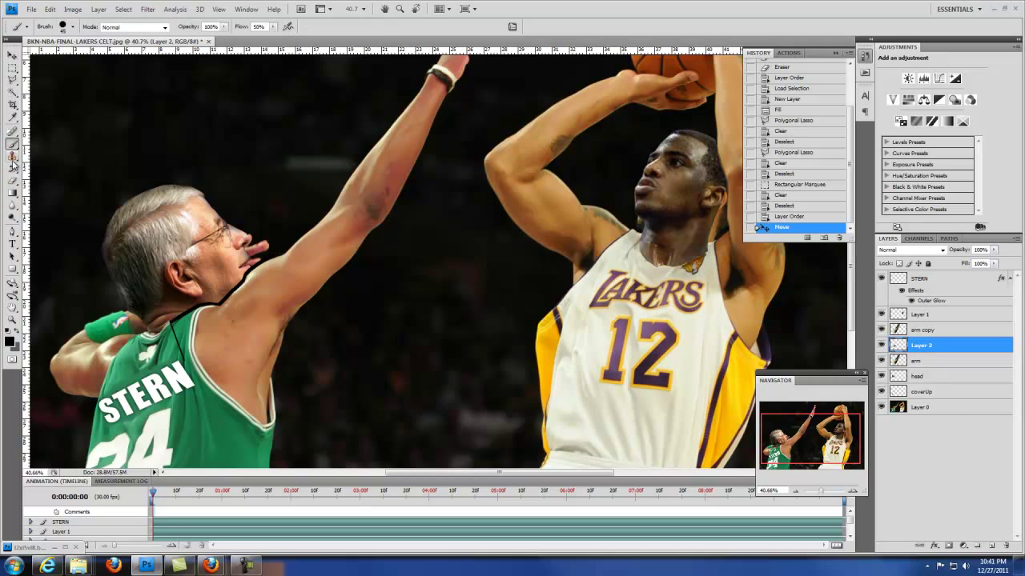
{"action": "left_click", "coordinate": [13, 180]}
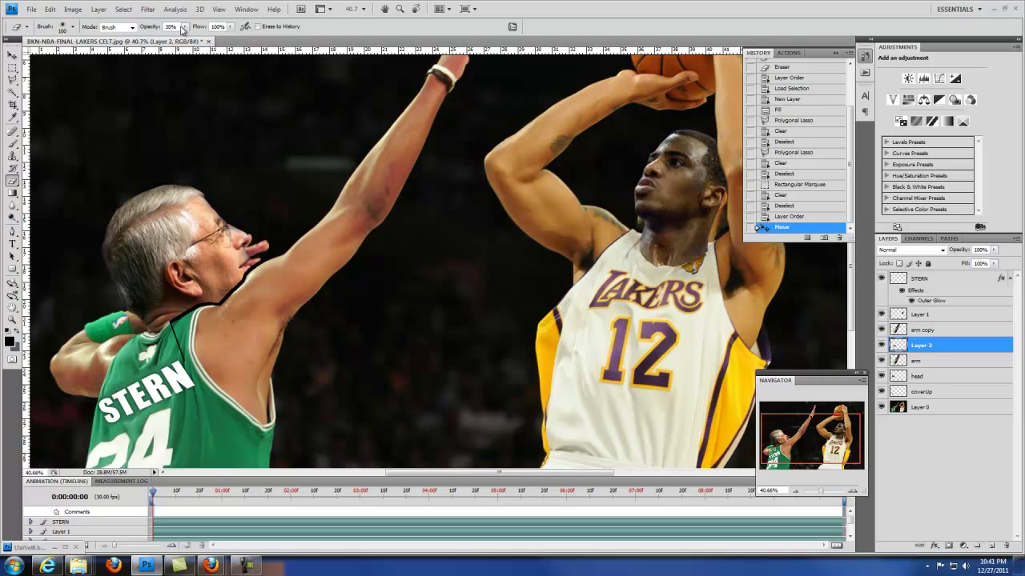
{"action": "left_click_drag", "start_coordinate": [186, 27], "coordinate": [240, 41]}
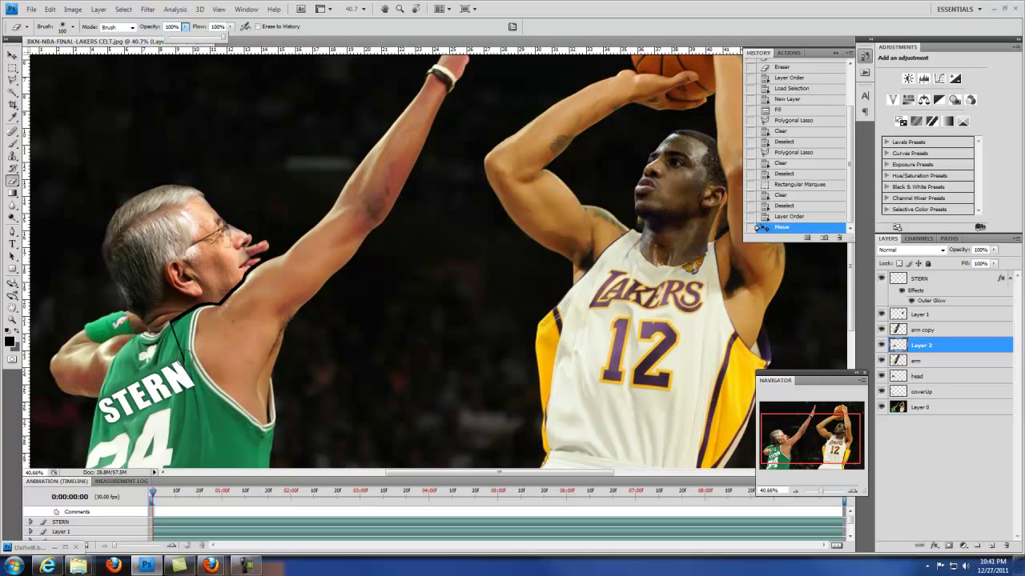
{"action": "left_click", "coordinate": [189, 357]}
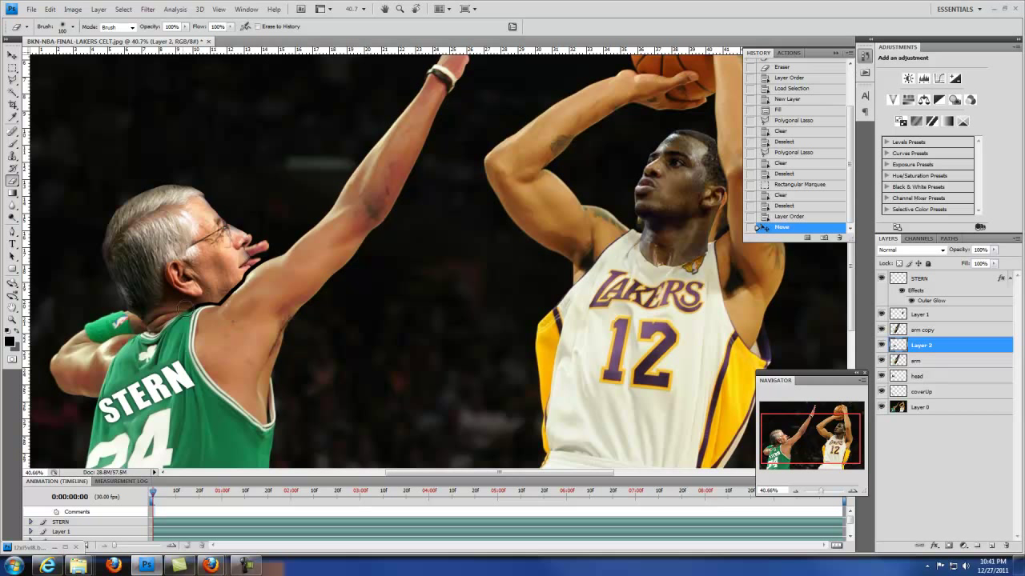
{"action": "left_click", "coordinate": [204, 319]}
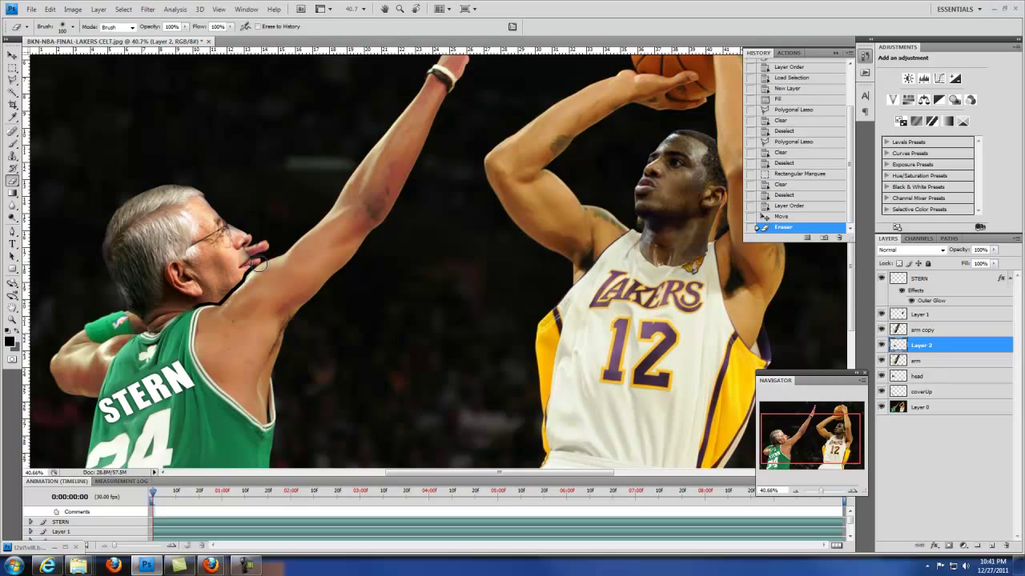
{"action": "left_click", "coordinate": [256, 269]}
{"action": "left_click", "coordinate": [253, 272]}
{"action": "left_click", "coordinate": [250, 276]}
{"action": "left_click", "coordinate": [247, 280]}
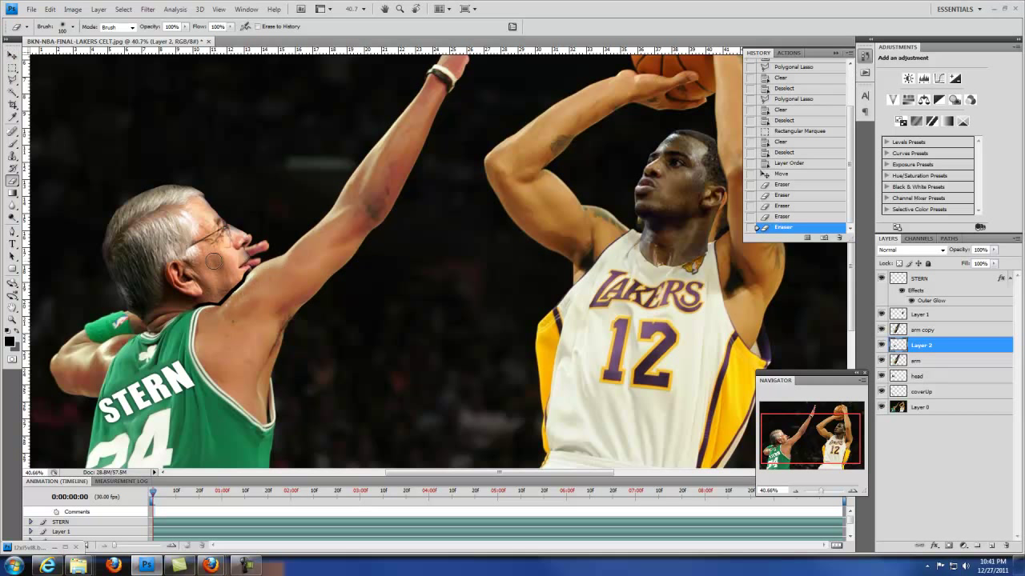
Step: Soften Layer 2's black shadow with a Gaussian Blur and adjust its position along the raised arm
{"action": "left_click", "coordinate": [11, 56]}
{"action": "left_click_drag", "start_coordinate": [209, 260], "coordinate": [208, 253]}
{"action": "left_click", "coordinate": [72, 9]}
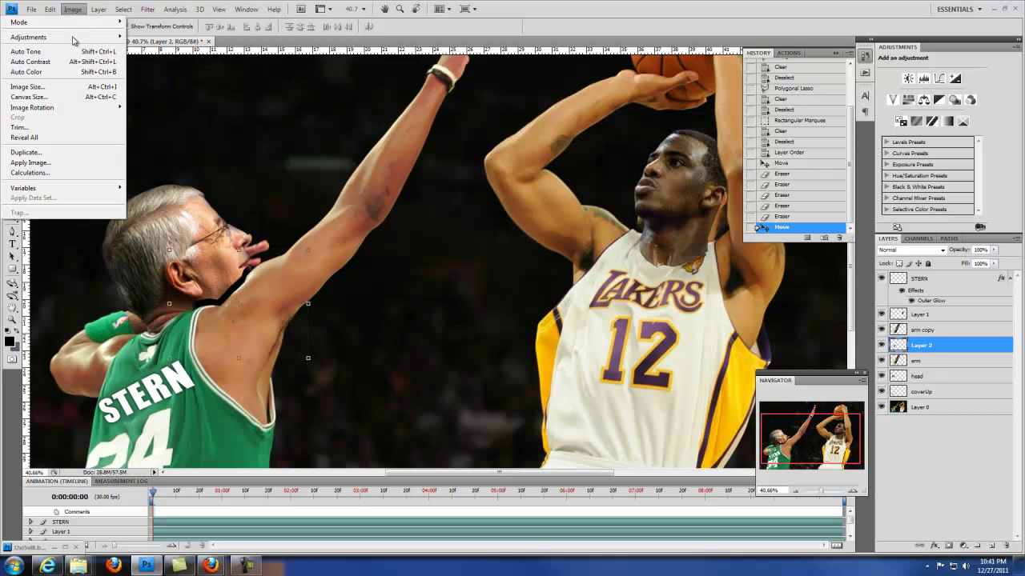
{"action": "mouse_move", "coordinate": [57, 40]}
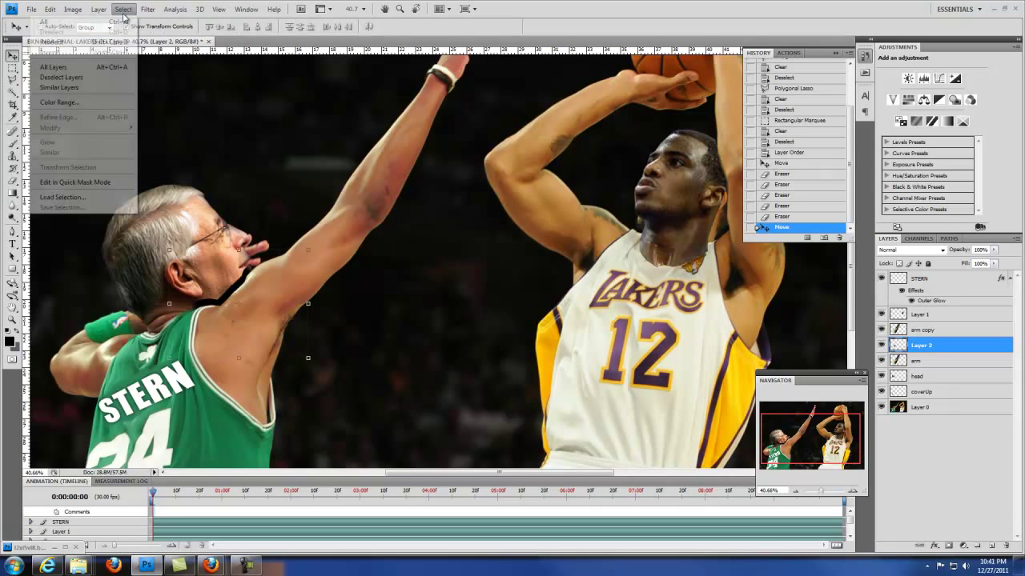
{"action": "mouse_move", "coordinate": [147, 11]}
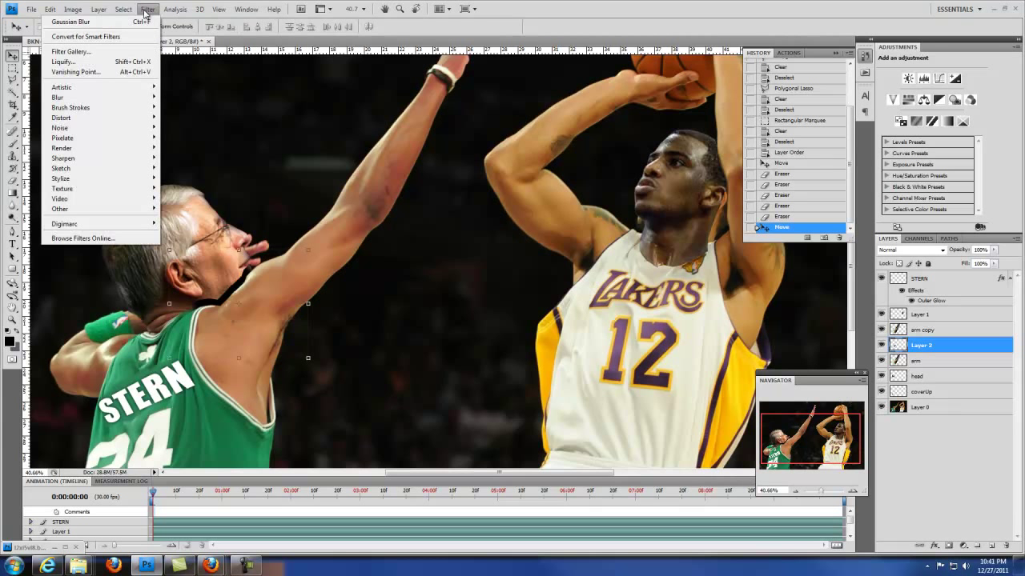
{"action": "mouse_move", "coordinate": [120, 97]}
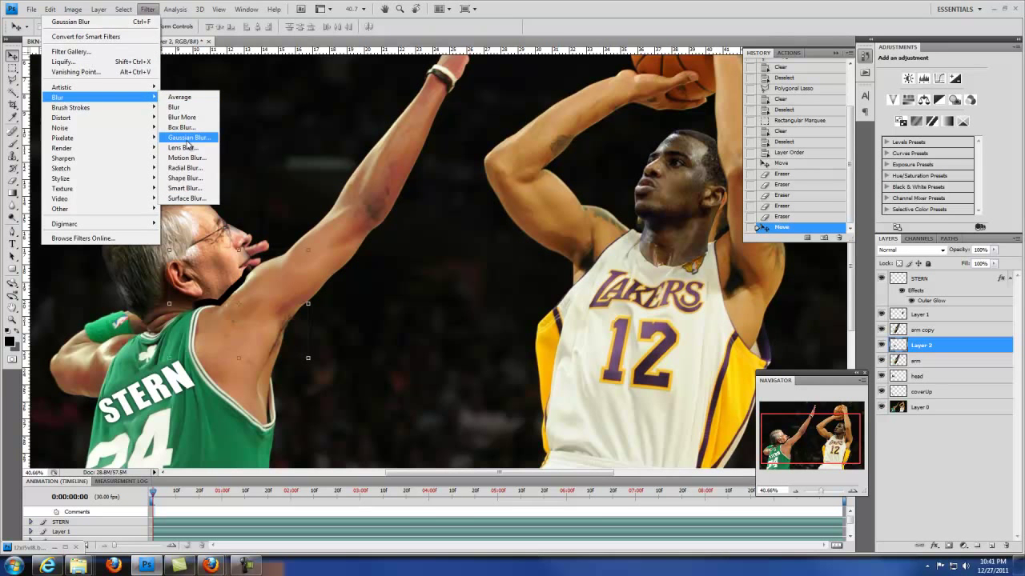
{"action": "left_click", "coordinate": [187, 138]}
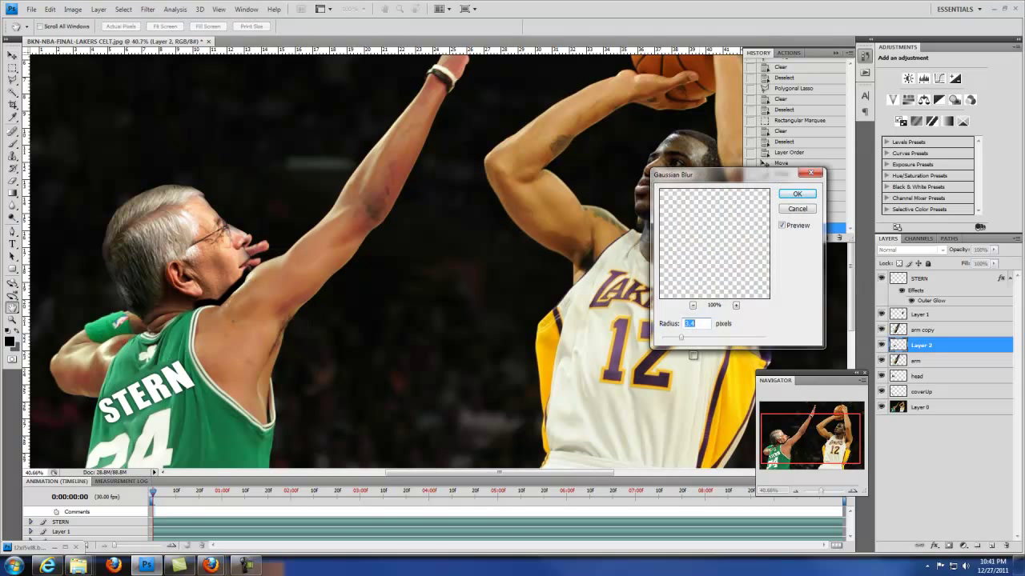
{"action": "left_click_drag", "start_coordinate": [681, 337], "coordinate": [701, 343]}
{"action": "left_click", "coordinate": [797, 193]}
{"action": "key", "text": "v"}
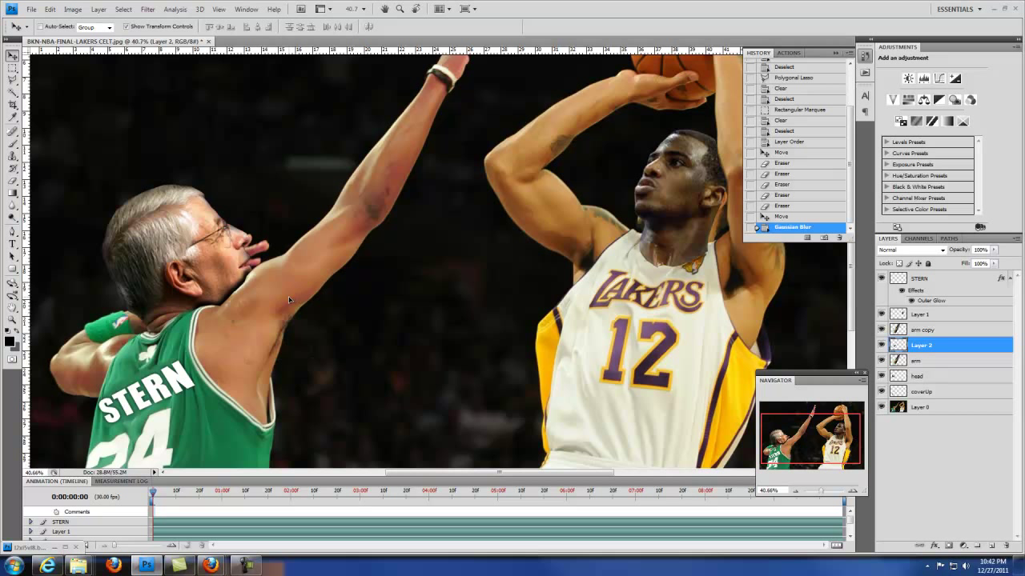
{"action": "left_click_drag", "start_coordinate": [289, 301], "coordinate": [291, 302]}
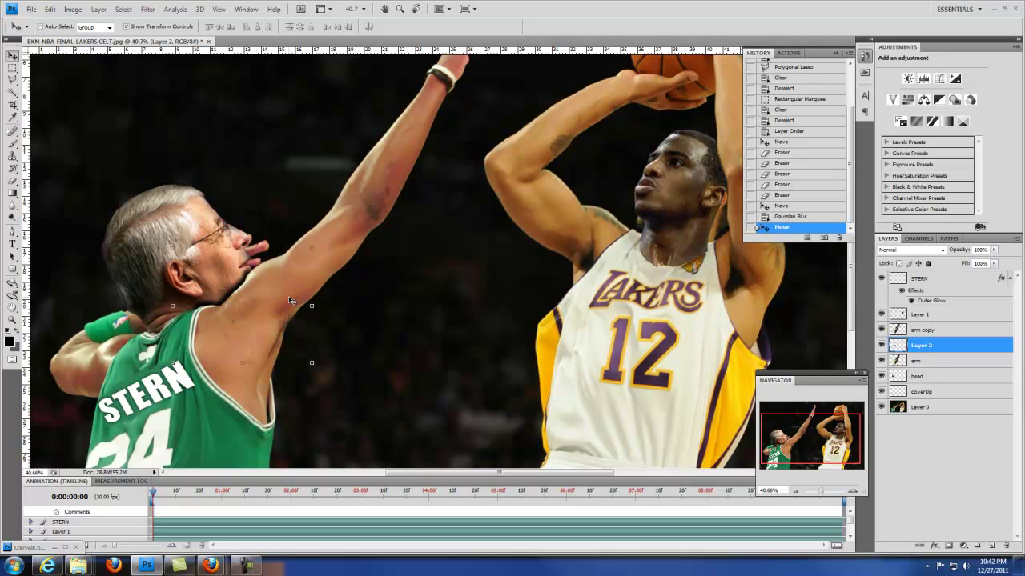
Step: Set Layer 2's blending mode to Multiply and its opacity to 58%
{"action": "left_click", "coordinate": [943, 250]}
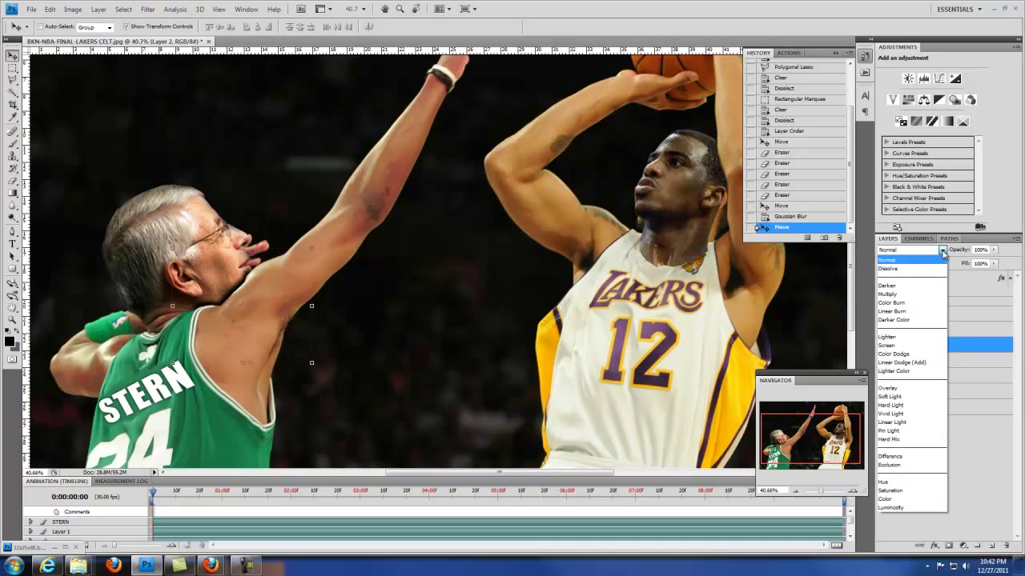
{"action": "left_click", "coordinate": [897, 295]}
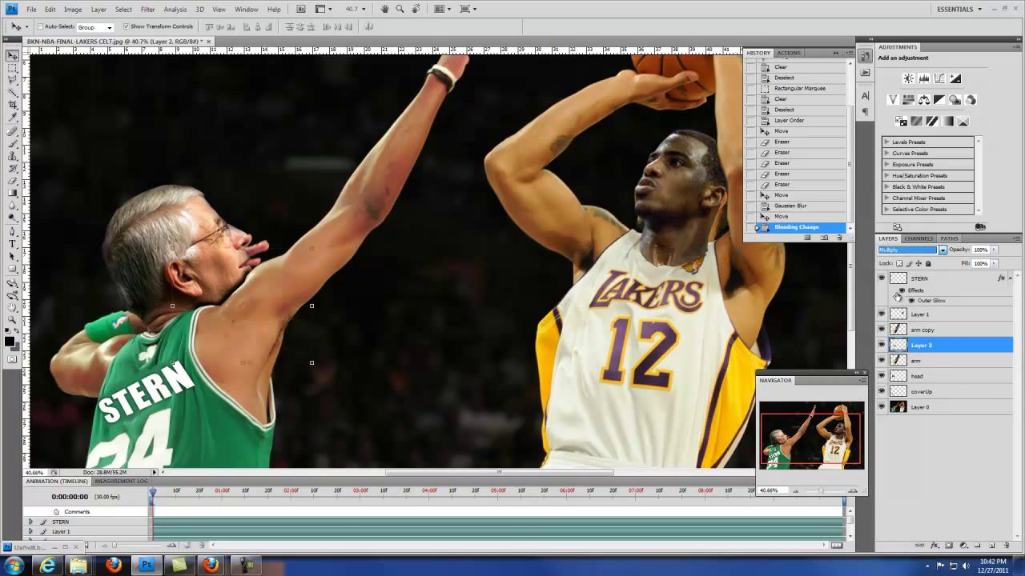
{"action": "left_click", "coordinate": [993, 249]}
{"action": "left_click_drag", "start_coordinate": [981, 263], "coordinate": [974, 265]}
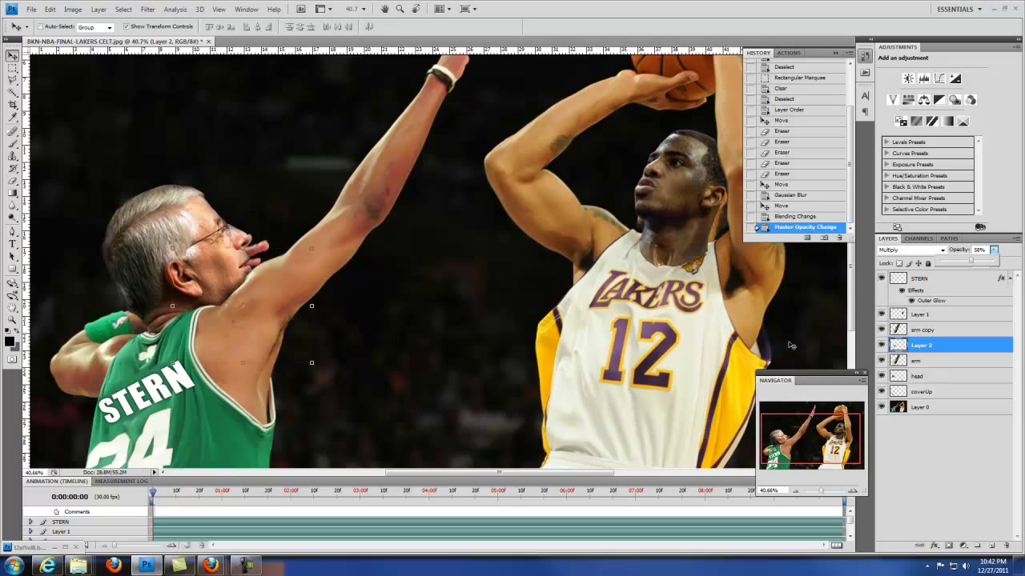
Step: Compare the image with the Layer 2 shadow hidden and shown, and check the whole composite
{"action": "left_click", "coordinate": [881, 345]}
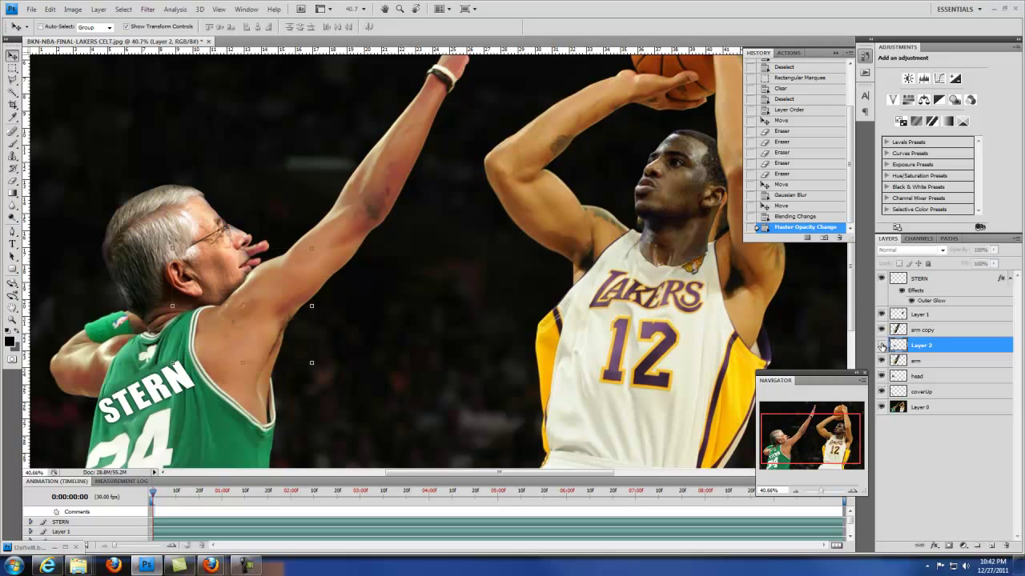
{"action": "left_click", "coordinate": [881, 345]}
{"action": "left_click", "coordinate": [882, 345]}
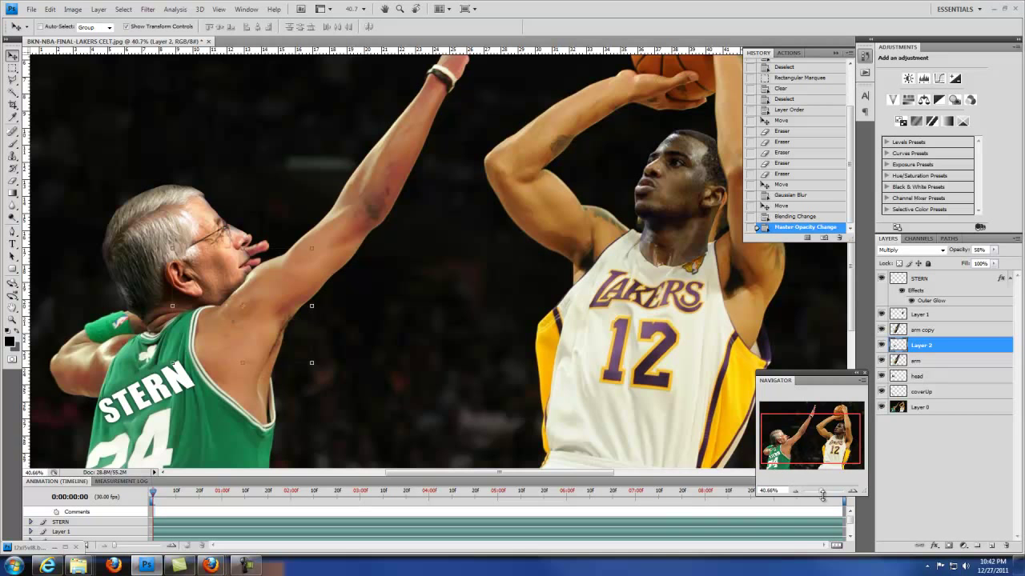
{"action": "left_click_drag", "start_coordinate": [822, 497], "coordinate": [819, 494]}
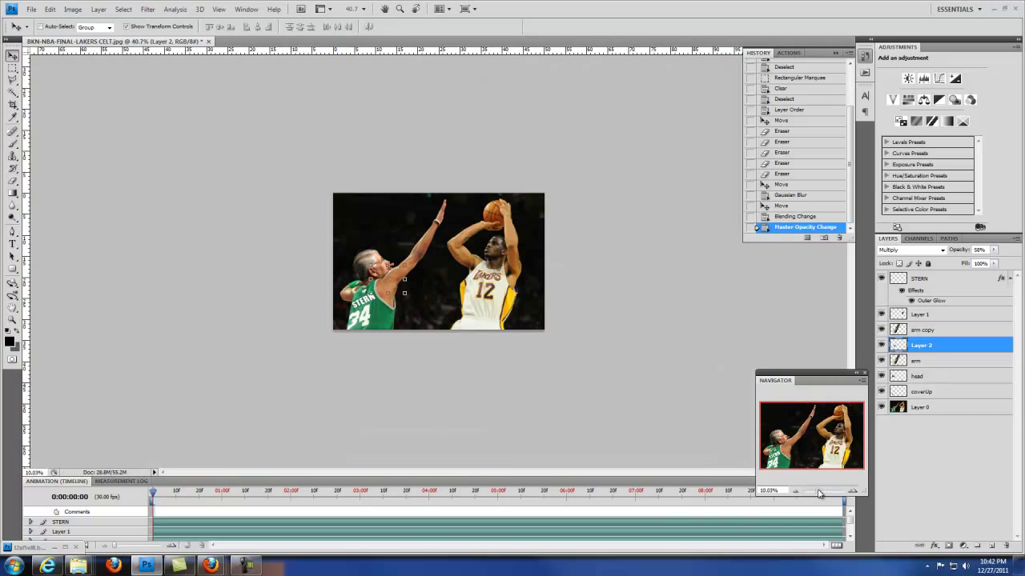
{"action": "left_click", "coordinate": [820, 494]}
{"action": "left_click_drag", "start_coordinate": [821, 494], "coordinate": [825, 493]}
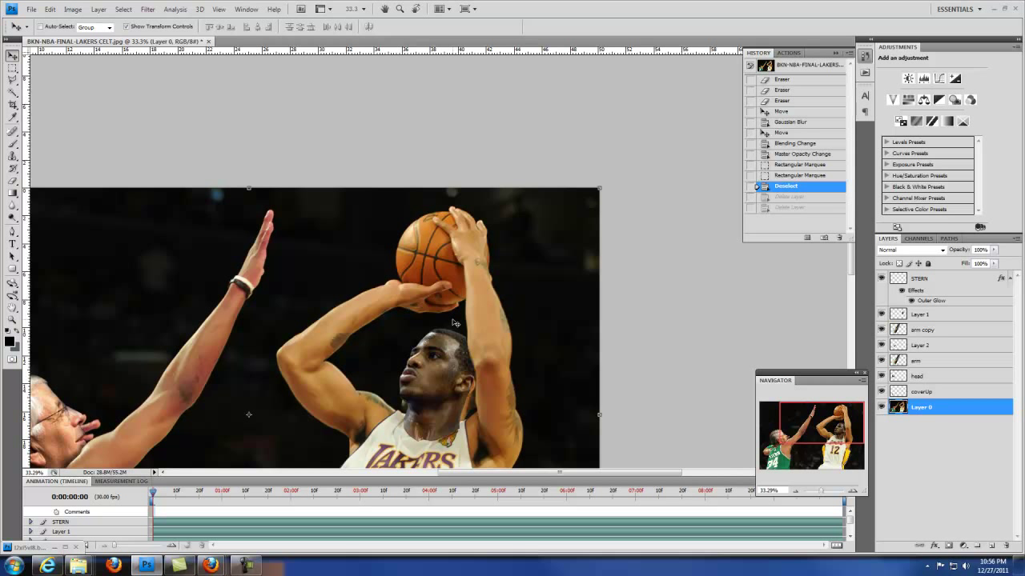
Step: Select the Lakers player's upper body on Layer 0 with a rectangular marquee, subtracting the corner beside the defender's raised hand
{"action": "left_click", "coordinate": [14, 69]}
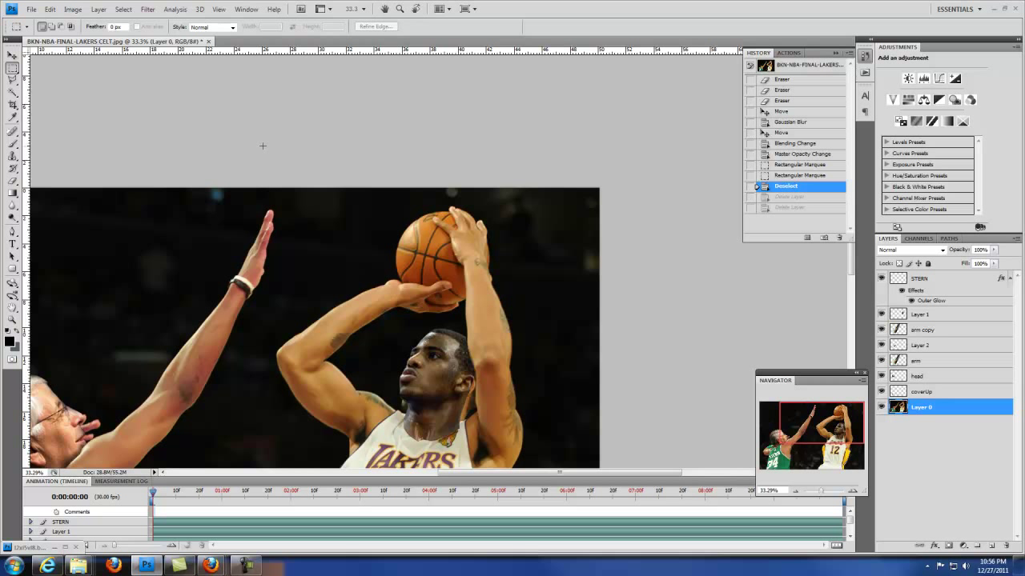
{"action": "left_click_drag", "start_coordinate": [270, 188], "coordinate": [576, 454]}
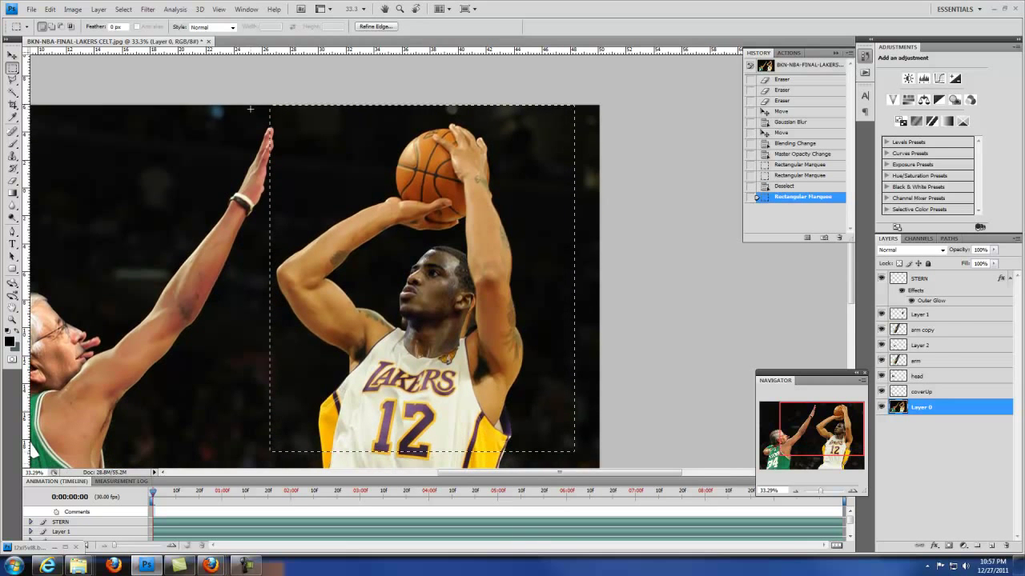
{"action": "left_click_drag", "start_coordinate": [249, 108], "coordinate": [309, 188]}
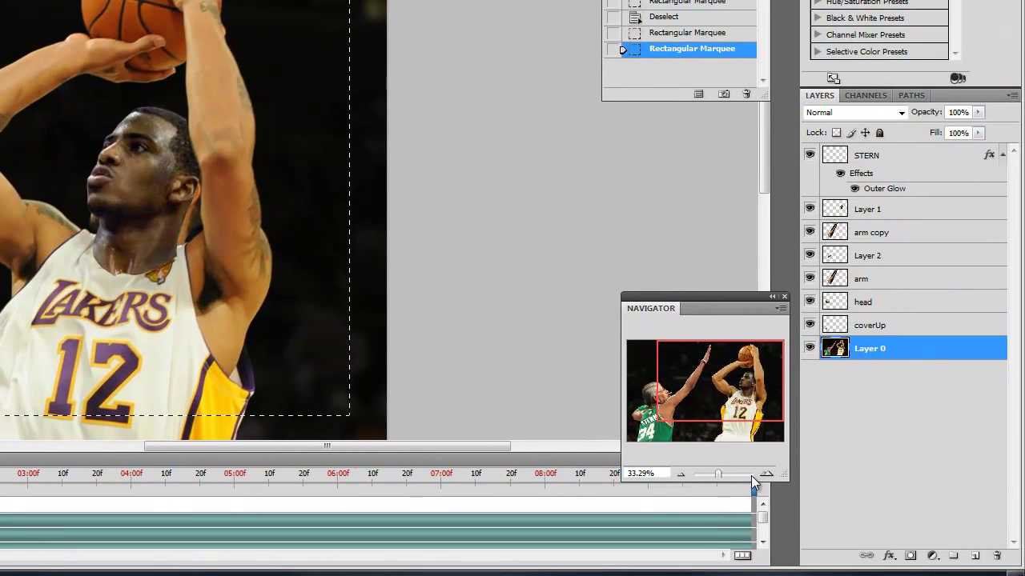
Step: Subtract the main visible area of the basketball from the selection with the Polygonal Lasso, tracing around the player's hands
{"action": "left_click_drag", "start_coordinate": [717, 475], "coordinate": [723, 474]}
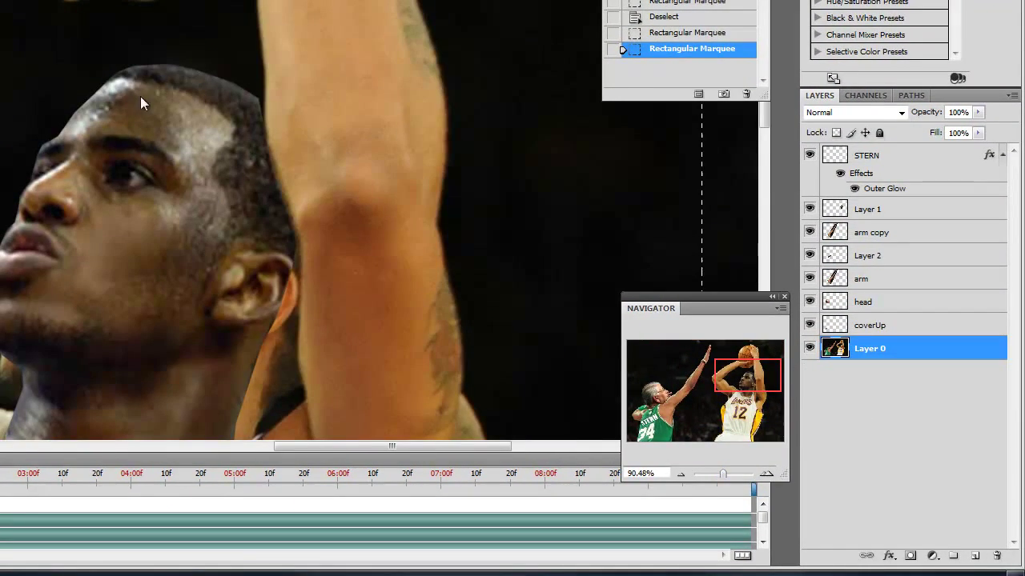
{"action": "left_click_drag", "start_coordinate": [215, 68], "coordinate": [214, 172]}
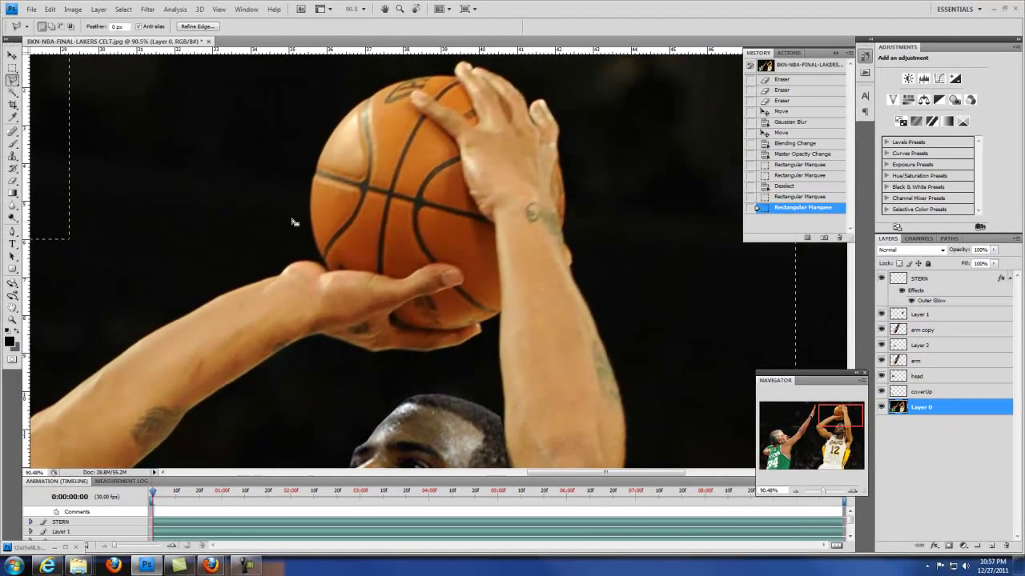
{"action": "mouse_move", "coordinate": [325, 261]}
{"action": "left_mouse_down"}
{"action": "mouse_move", "coordinate": [312, 180]}
{"action": "mouse_move", "coordinate": [339, 112]}
{"action": "mouse_move", "coordinate": [382, 84]}
{"action": "mouse_move", "coordinate": [433, 80]}
{"action": "mouse_move", "coordinate": [411, 76]}
{"action": "mouse_move", "coordinate": [439, 68]}
{"action": "mouse_move", "coordinate": [468, 86]}
{"action": "mouse_move", "coordinate": [483, 111]}
{"action": "mouse_move", "coordinate": [477, 121]}
{"action": "left_mouse_up"}
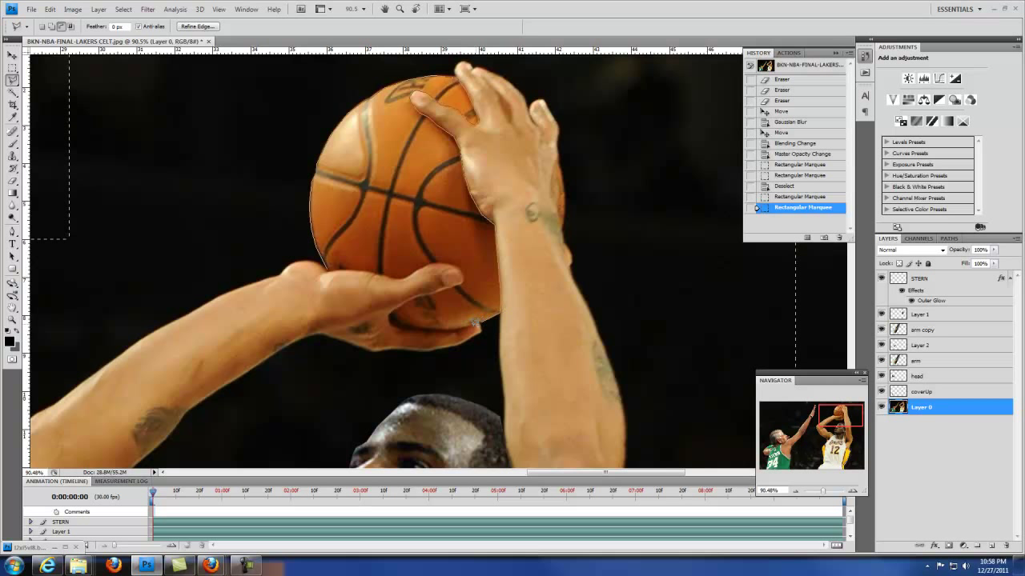
{"action": "mouse_move", "coordinate": [453, 327]}
{"action": "left_mouse_down"}
{"action": "mouse_move", "coordinate": [376, 314]}
{"action": "mouse_move", "coordinate": [396, 318]}
{"action": "mouse_move", "coordinate": [392, 307]}
{"action": "mouse_move", "coordinate": [462, 280]}
{"action": "mouse_move", "coordinate": [455, 262]}
{"action": "mouse_move", "coordinate": [433, 258]}
{"action": "mouse_move", "coordinate": [398, 275]}
{"action": "mouse_move", "coordinate": [328, 266]}
{"action": "left_mouse_up"}
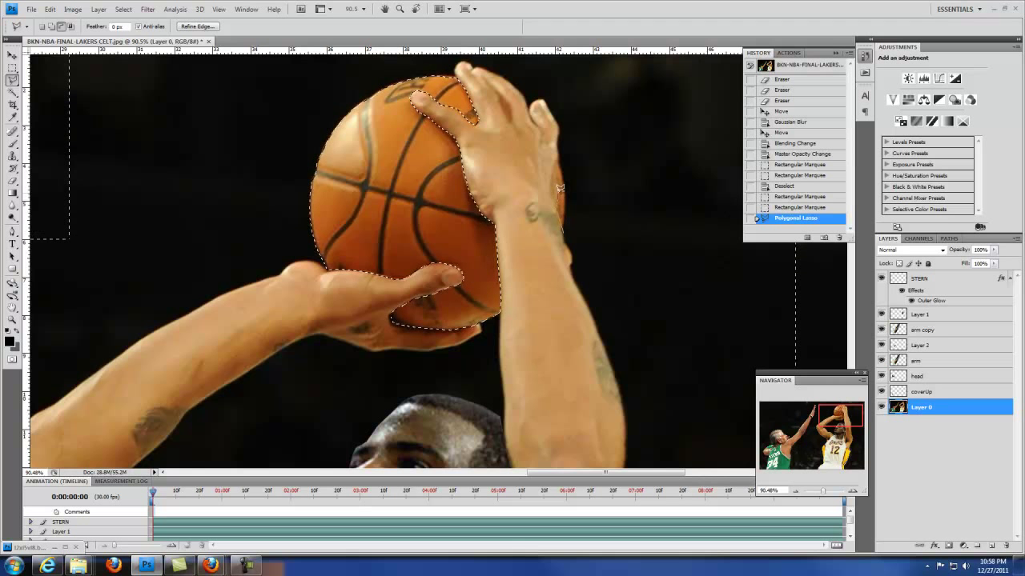
Step: Subtract the remaining sliver of basketball behind the player's wrist from the selection
{"action": "left_click", "coordinate": [563, 161]}
{"action": "left_click", "coordinate": [573, 171]}
{"action": "left_click", "coordinate": [573, 214]}
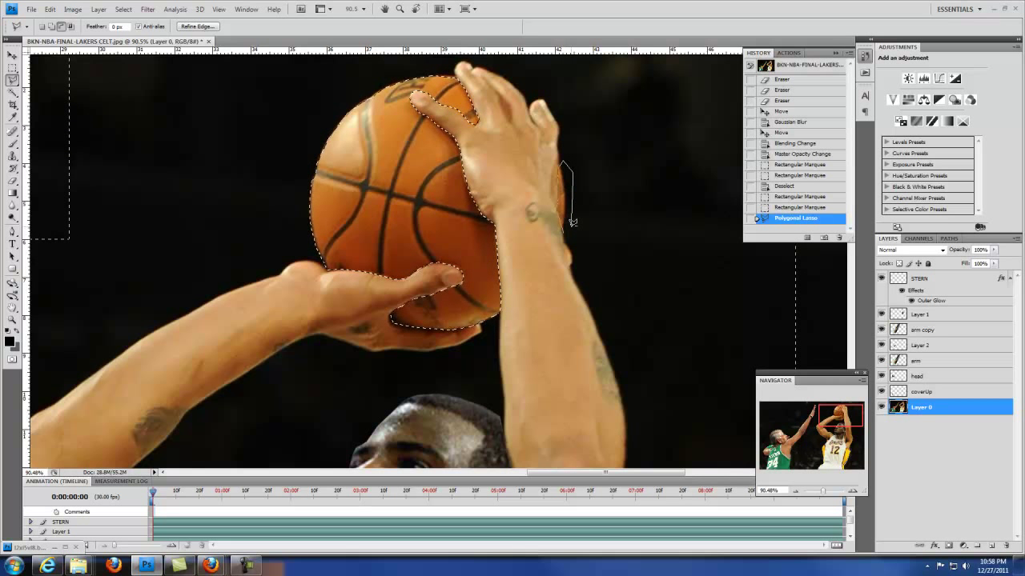
{"action": "key", "text": "BackSpace"}
{"action": "key", "text": "BackSpace"}
{"action": "left_click", "coordinate": [564, 226]}
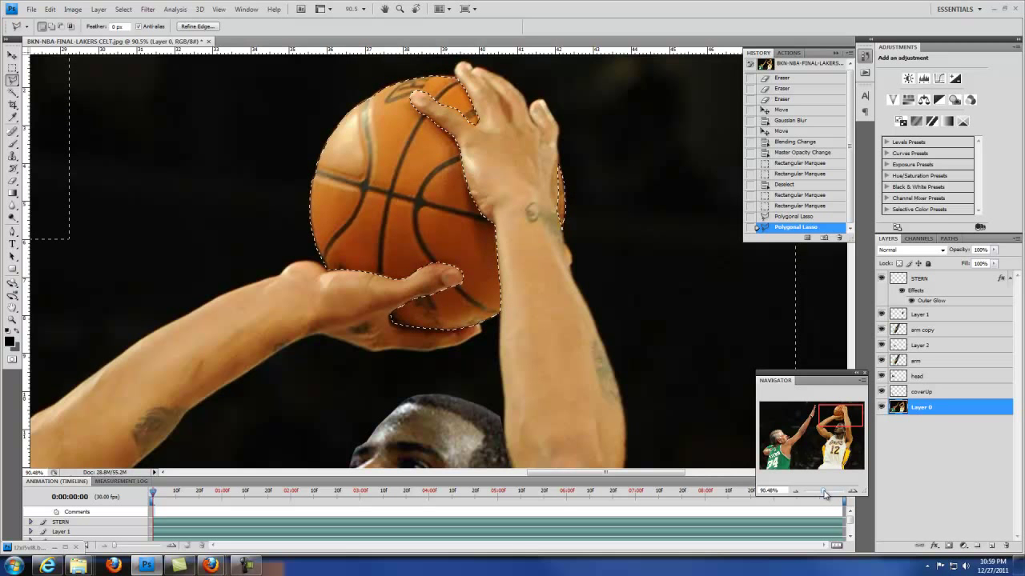
{"action": "left_click_drag", "start_coordinate": [824, 494], "coordinate": [822, 491]}
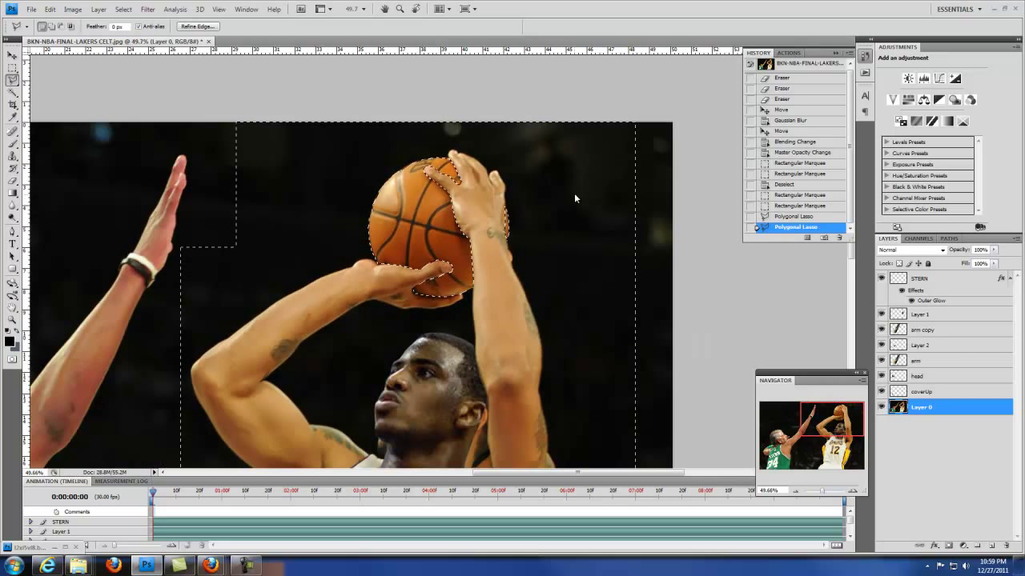
{"action": "left_click_drag", "start_coordinate": [824, 491], "coordinate": [819, 491]}
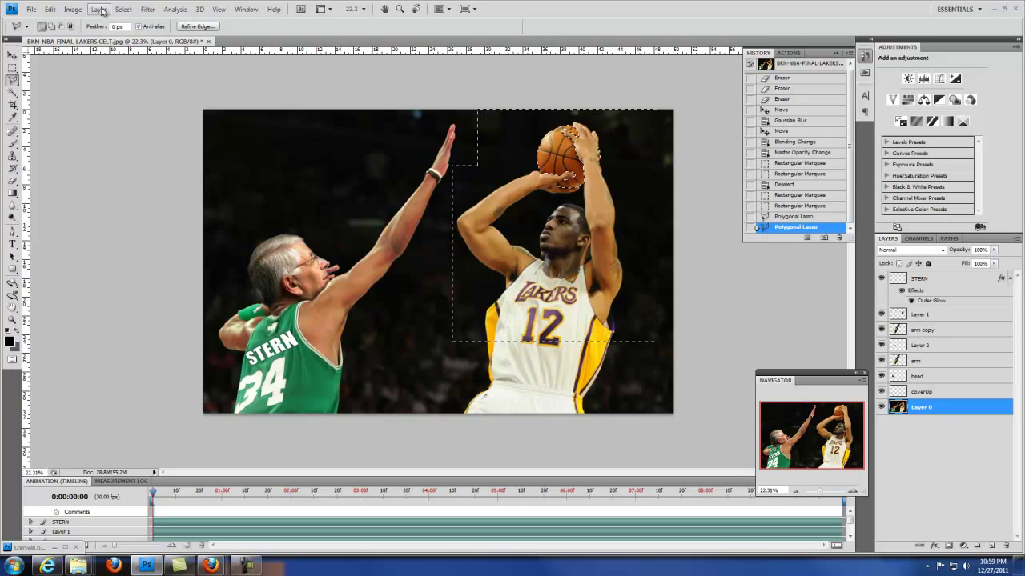
Step: Apply Hue/Saturation to the reds in the selected player area on Layer 0 with hue -13, saturation -21 and lightness -80
{"action": "left_click", "coordinate": [72, 9]}
{"action": "mouse_move", "coordinate": [112, 37]}
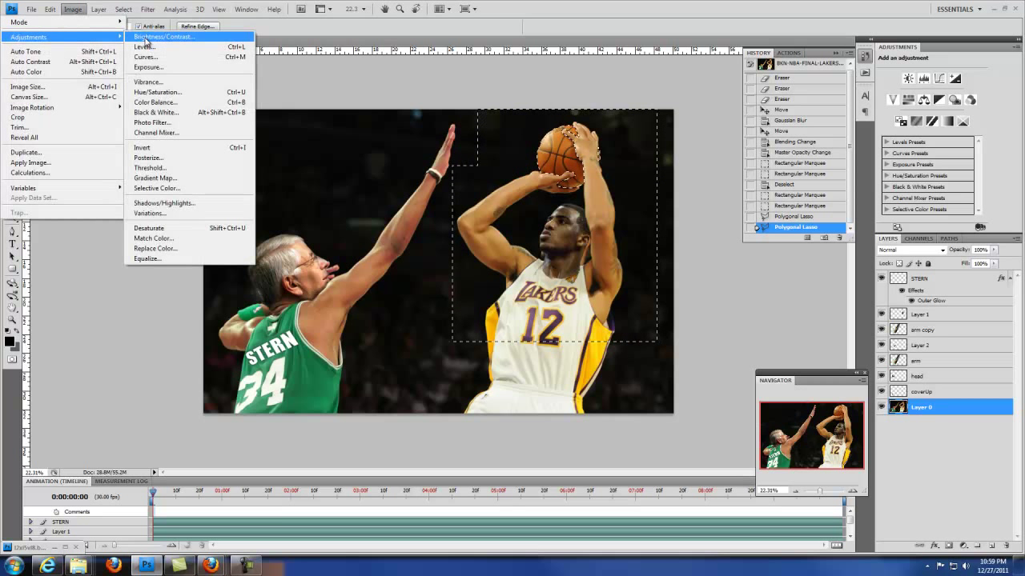
{"action": "left_click", "coordinate": [158, 92]}
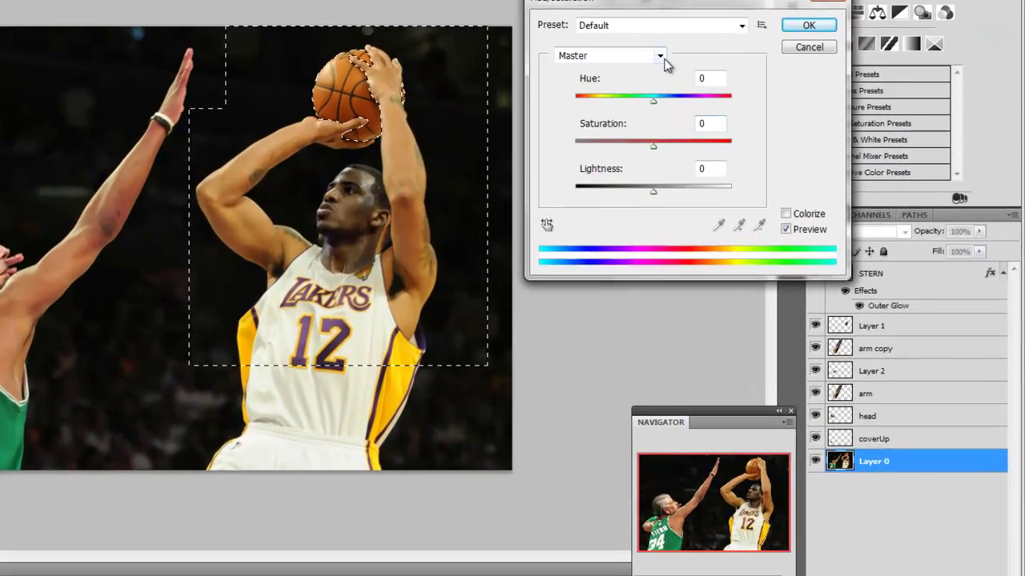
{"action": "left_click", "coordinate": [770, 129]}
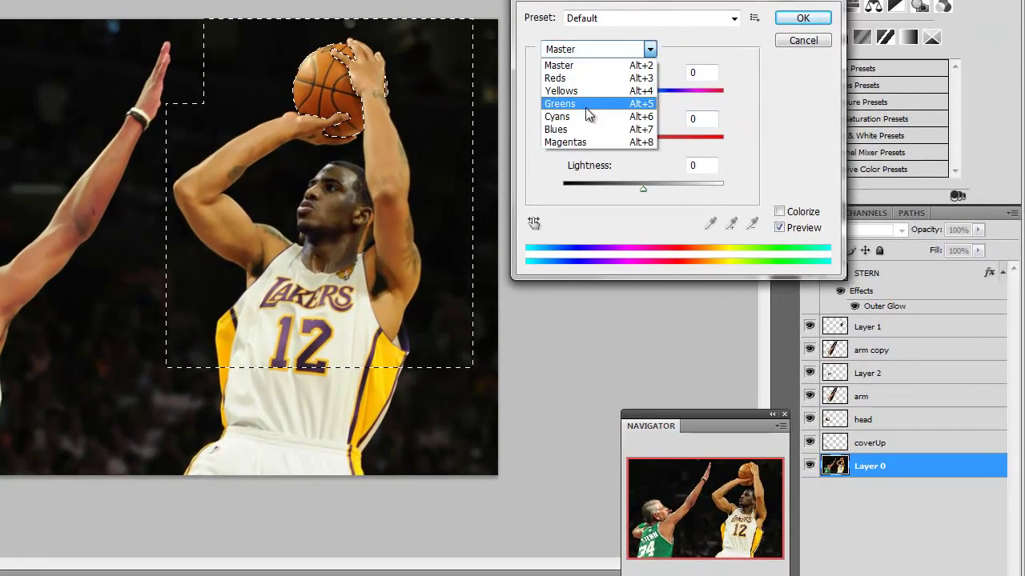
{"action": "left_click", "coordinate": [575, 77]}
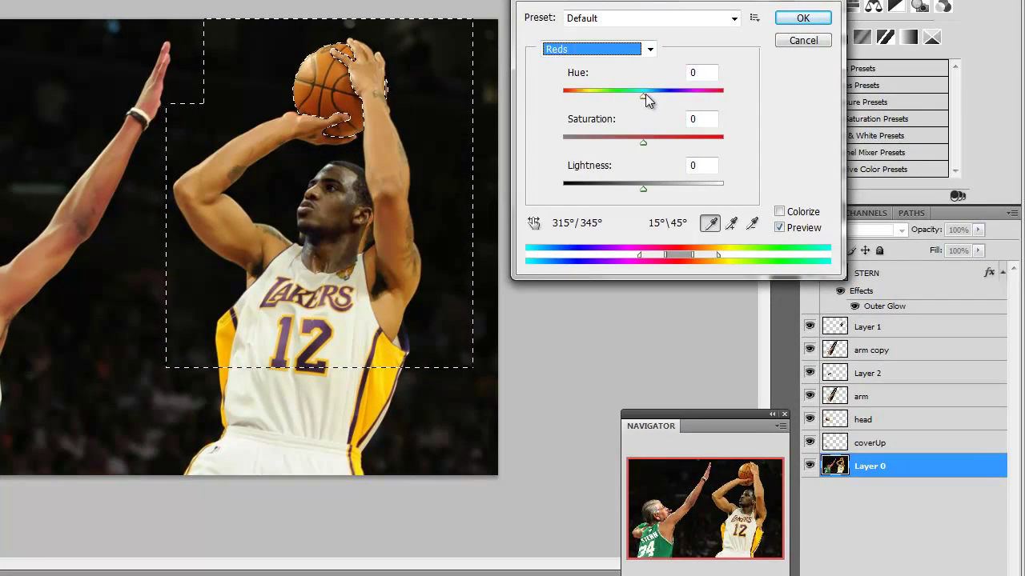
{"action": "mouse_move", "coordinate": [647, 97]}
{"action": "left_mouse_down"}
{"action": "mouse_move", "coordinate": [625, 100]}
{"action": "mouse_move", "coordinate": [635, 101]}
{"action": "left_mouse_up"}
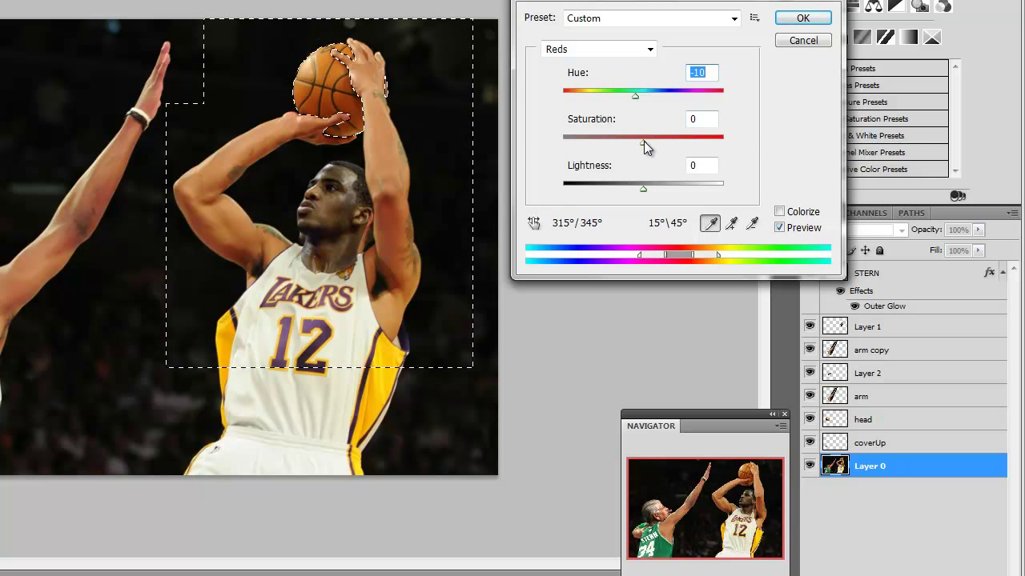
{"action": "mouse_move", "coordinate": [643, 141]}
{"action": "left_mouse_down"}
{"action": "mouse_move", "coordinate": [633, 144]}
{"action": "mouse_move", "coordinate": [669, 143]}
{"action": "mouse_move", "coordinate": [634, 149]}
{"action": "left_mouse_up"}
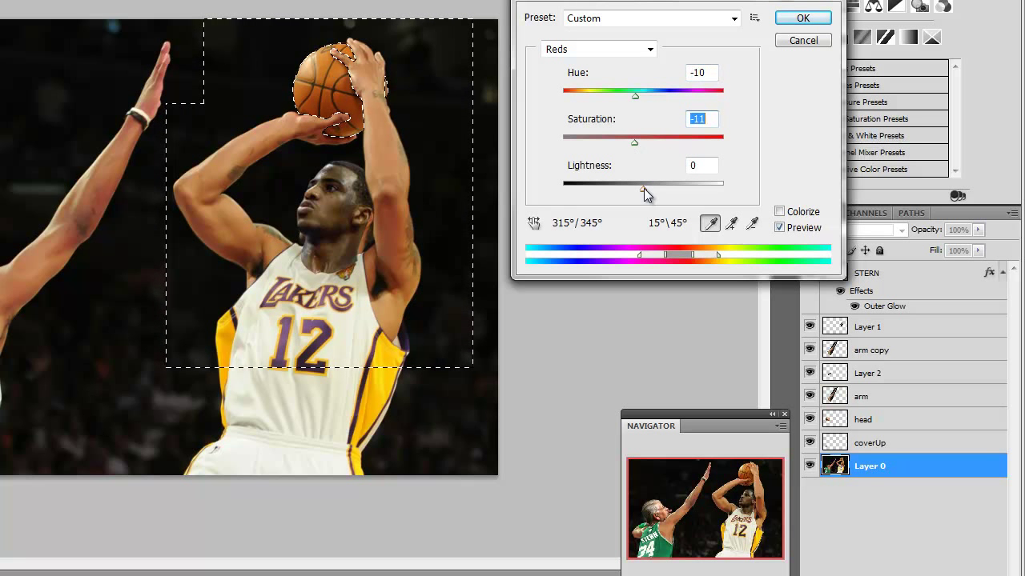
{"action": "left_click_drag", "start_coordinate": [643, 188], "coordinate": [616, 189]}
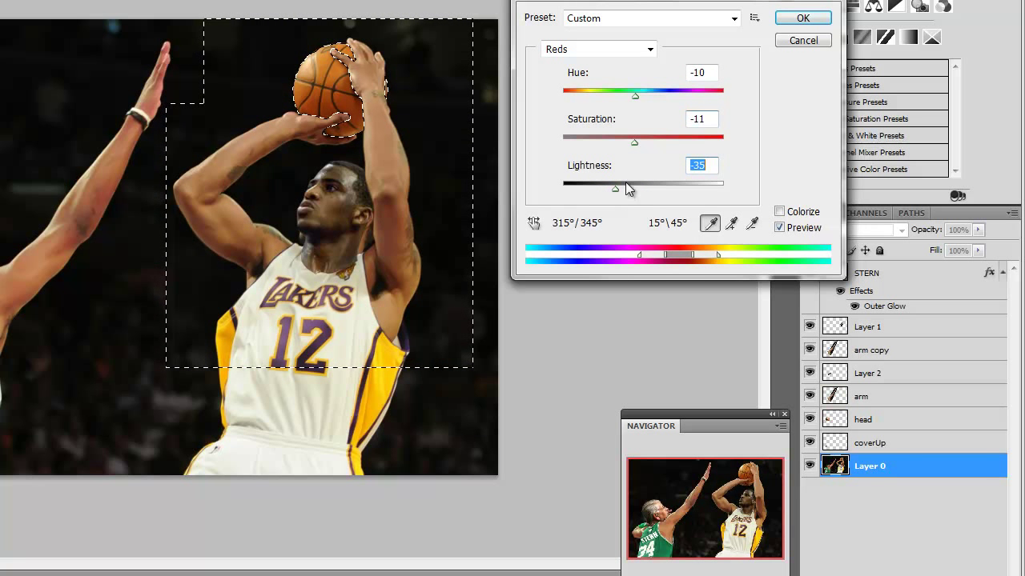
{"action": "mouse_move", "coordinate": [637, 96]}
{"action": "left_mouse_down"}
{"action": "mouse_move", "coordinate": [614, 97]}
{"action": "mouse_move", "coordinate": [623, 97]}
{"action": "left_mouse_up"}
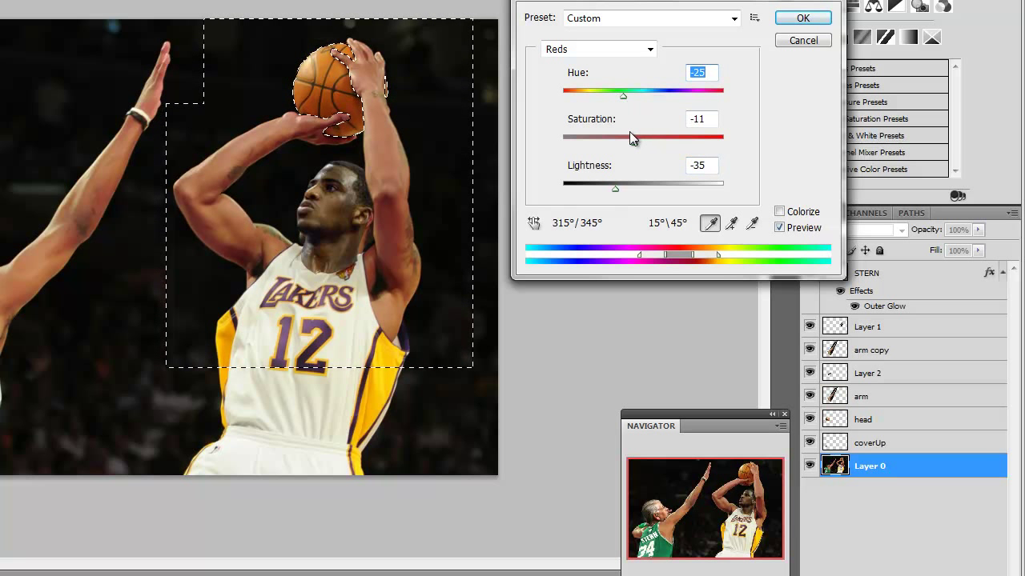
{"action": "mouse_move", "coordinate": [633, 140]}
{"action": "left_mouse_down"}
{"action": "mouse_move", "coordinate": [583, 148]}
{"action": "mouse_move", "coordinate": [626, 145]}
{"action": "left_mouse_up"}
{"action": "left_click_drag", "start_coordinate": [625, 96], "coordinate": [634, 119]}
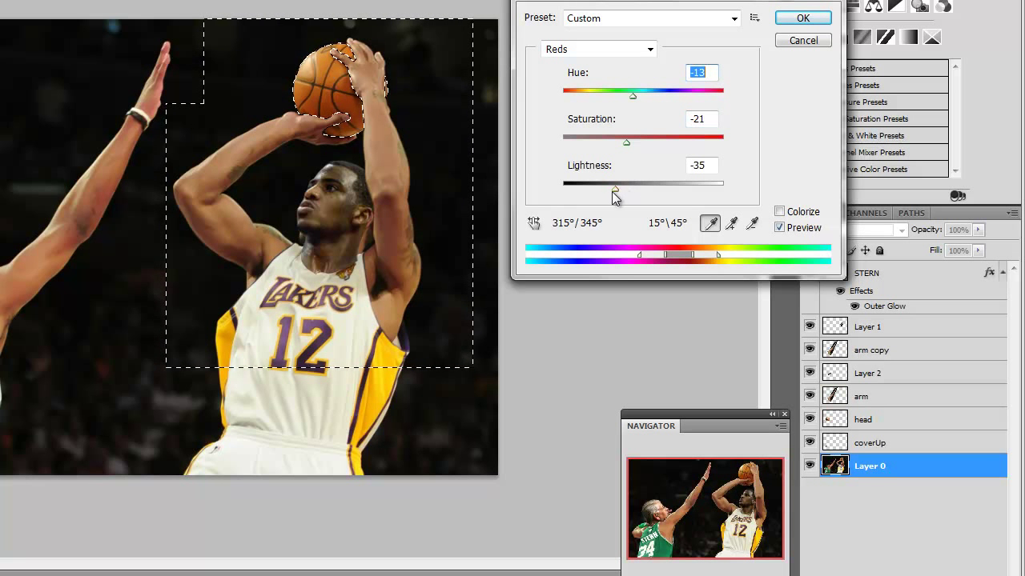
{"action": "left_click_drag", "start_coordinate": [614, 191], "coordinate": [579, 190]}
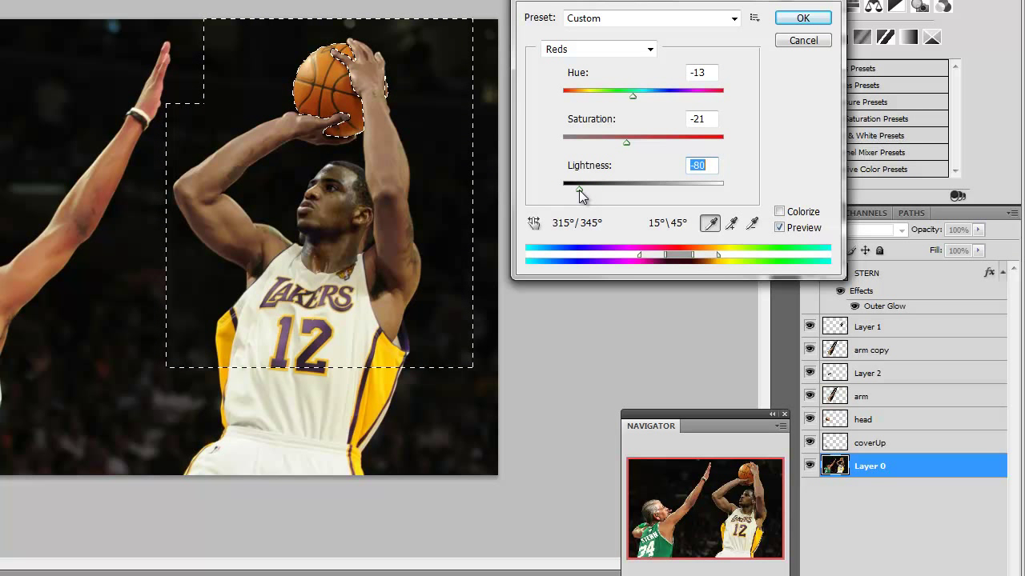
{"action": "left_click", "coordinate": [804, 19]}
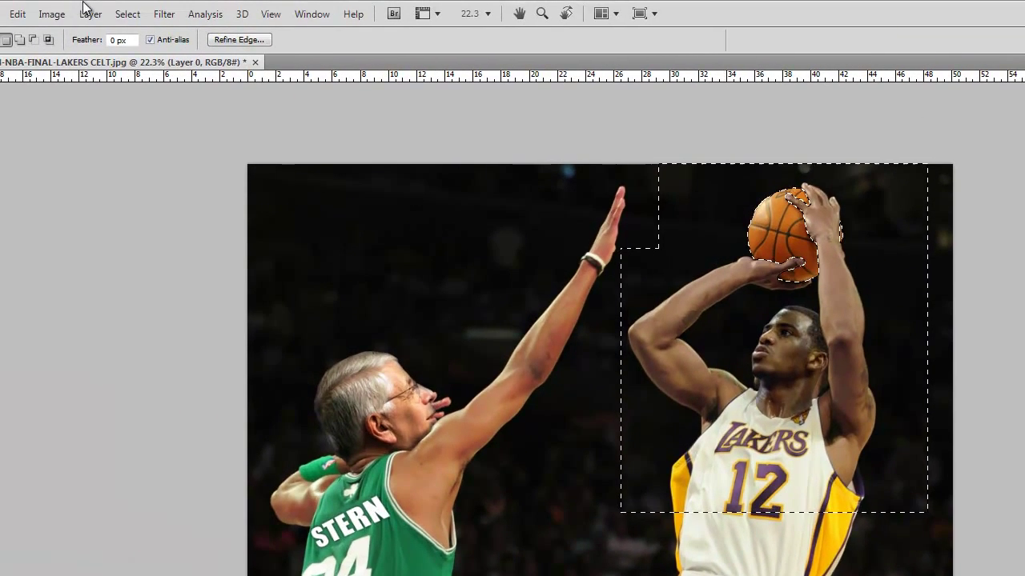
Step: Apply a second Hue/Saturation to the selected area's reds with hue -4, saturation +28 and lightness -56, and clear the selection
{"action": "left_click", "coordinate": [52, 15]}
{"action": "mouse_move", "coordinate": [30, 52]}
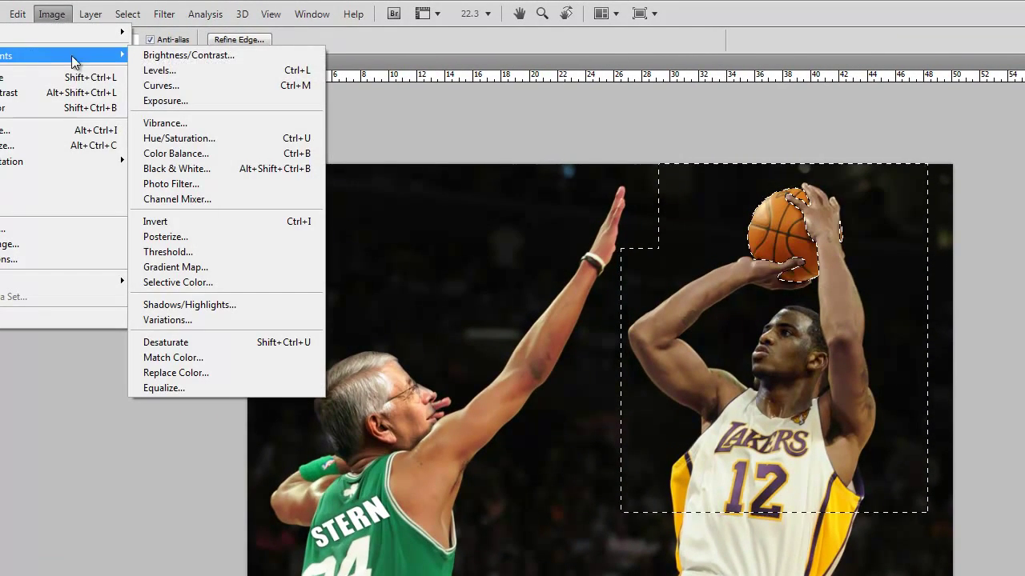
{"action": "left_click", "coordinate": [192, 139]}
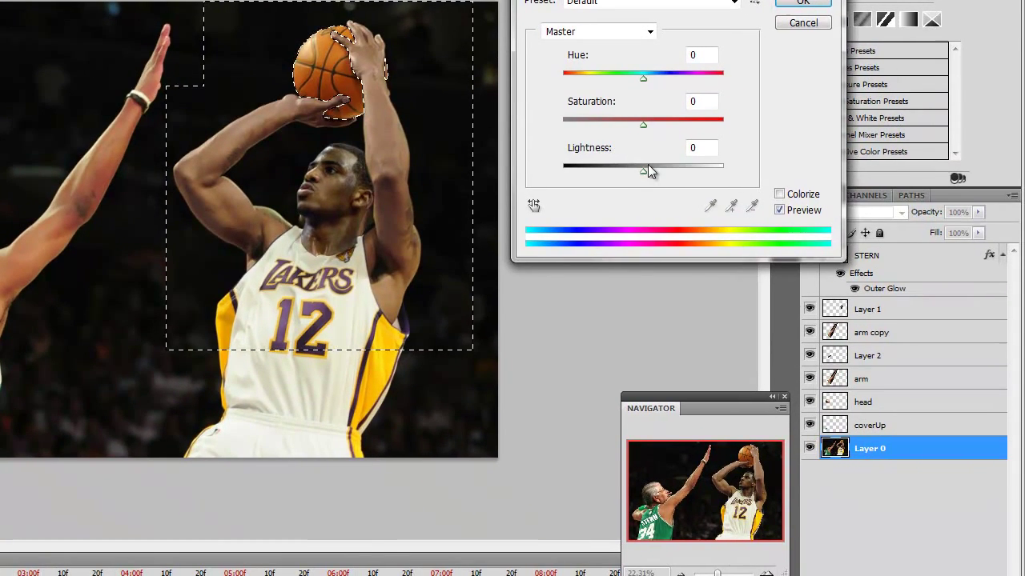
{"action": "left_click_drag", "start_coordinate": [645, 173], "coordinate": [620, 177]}
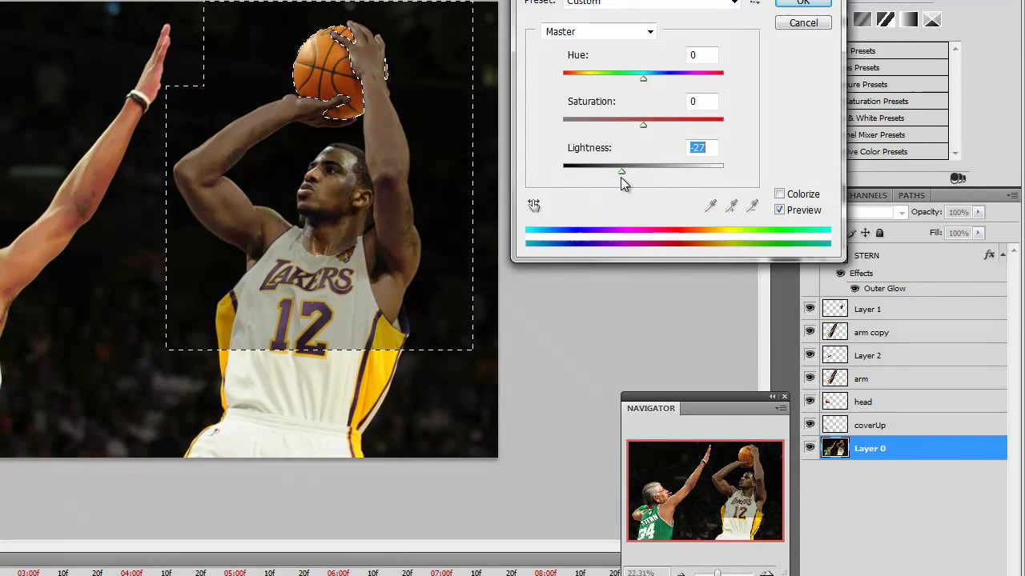
{"action": "type", "text": "0"}
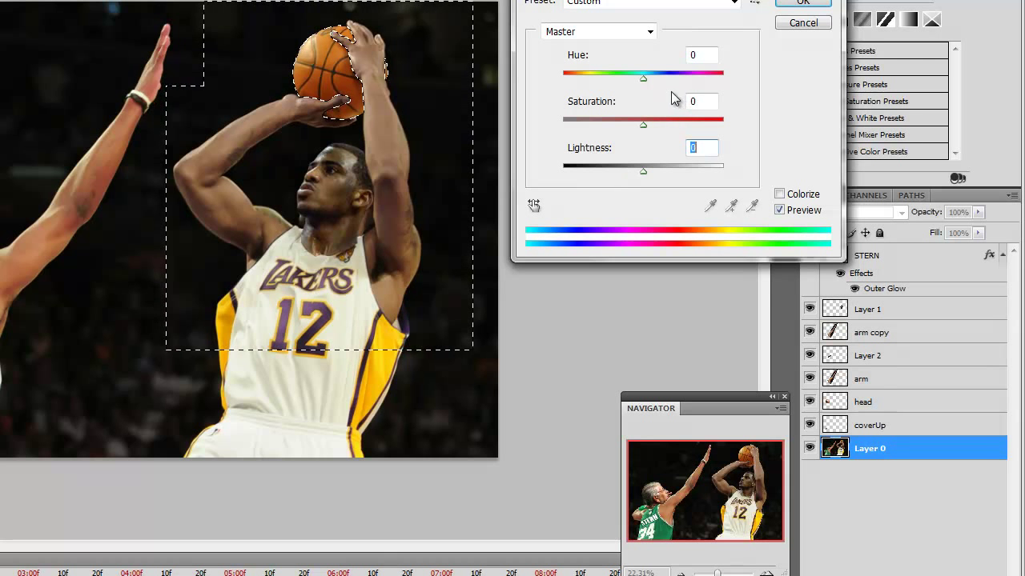
{"action": "left_click", "coordinate": [644, 32]}
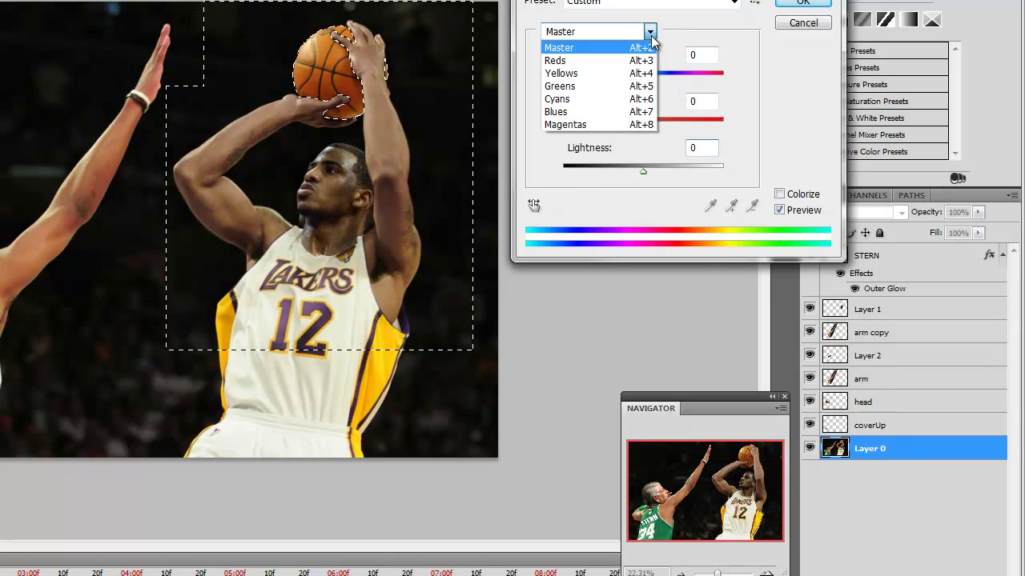
{"action": "left_click", "coordinate": [587, 61]}
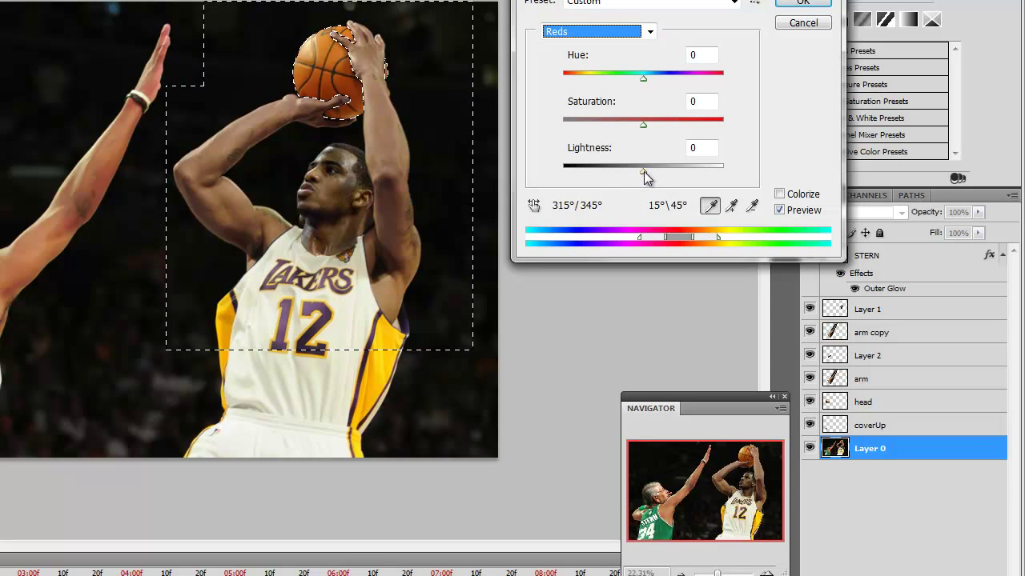
{"action": "left_click_drag", "start_coordinate": [644, 171], "coordinate": [598, 175]}
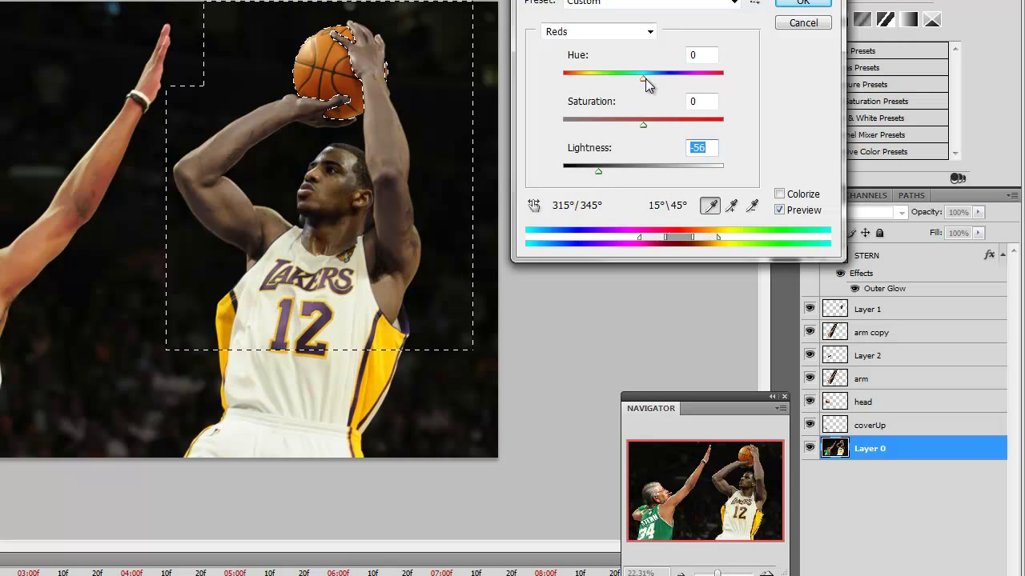
{"action": "left_click_drag", "start_coordinate": [643, 127], "coordinate": [665, 128]}
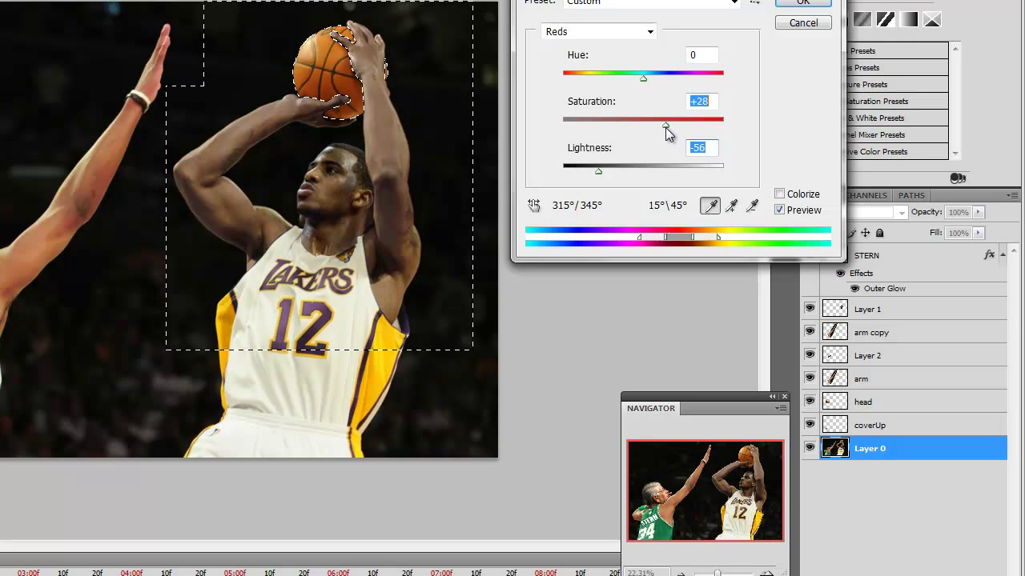
{"action": "left_click_drag", "start_coordinate": [642, 79], "coordinate": [636, 77]}
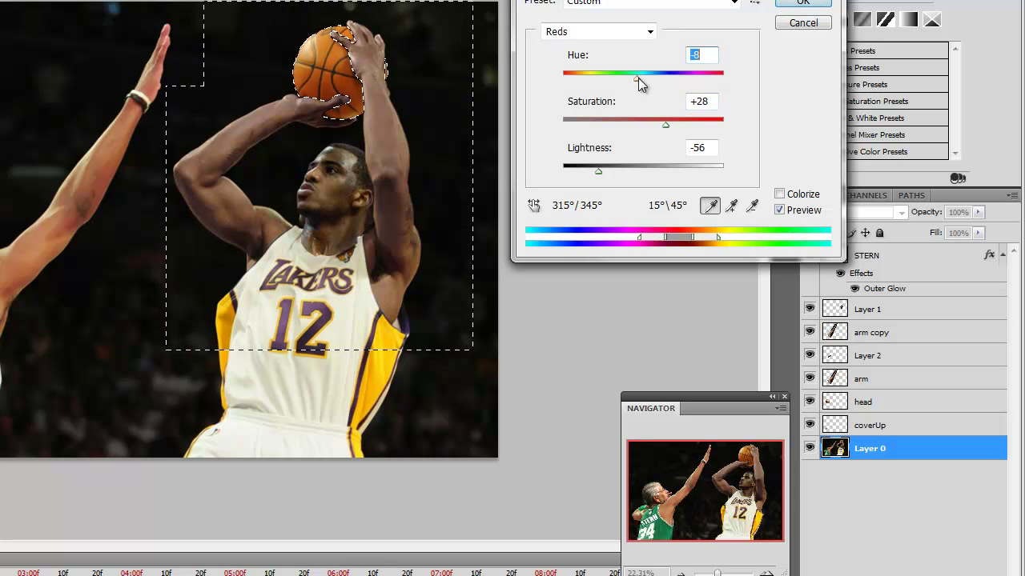
{"action": "left_click_drag", "start_coordinate": [636, 79], "coordinate": [640, 78]}
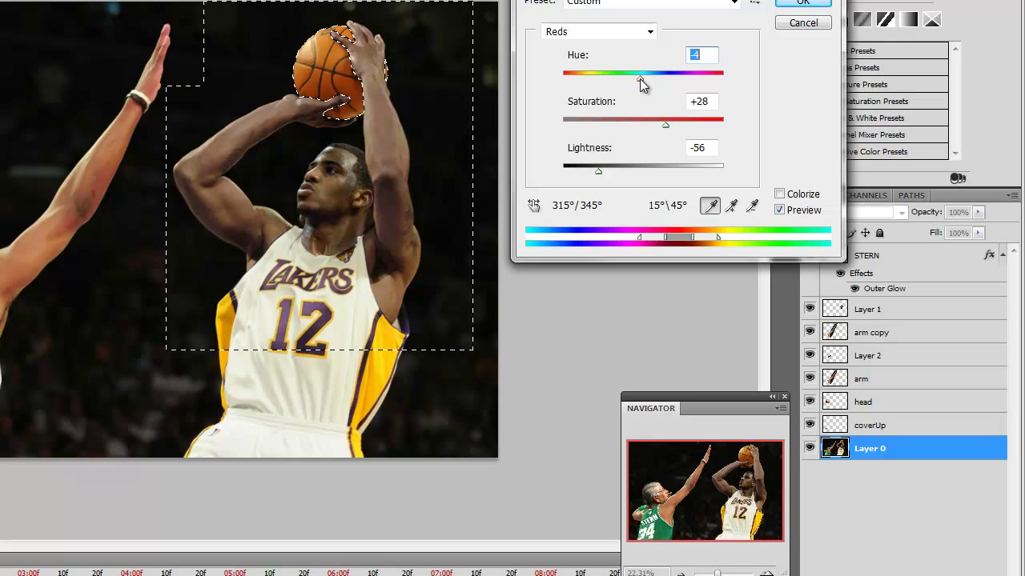
{"action": "left_click", "coordinate": [797, 4]}
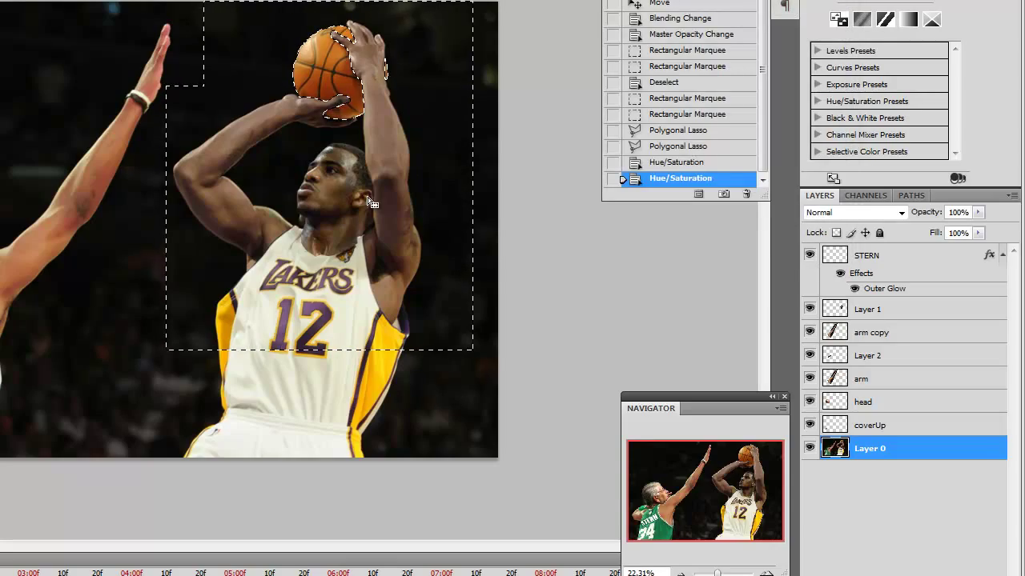
{"action": "key", "text": "ctrl+d"}
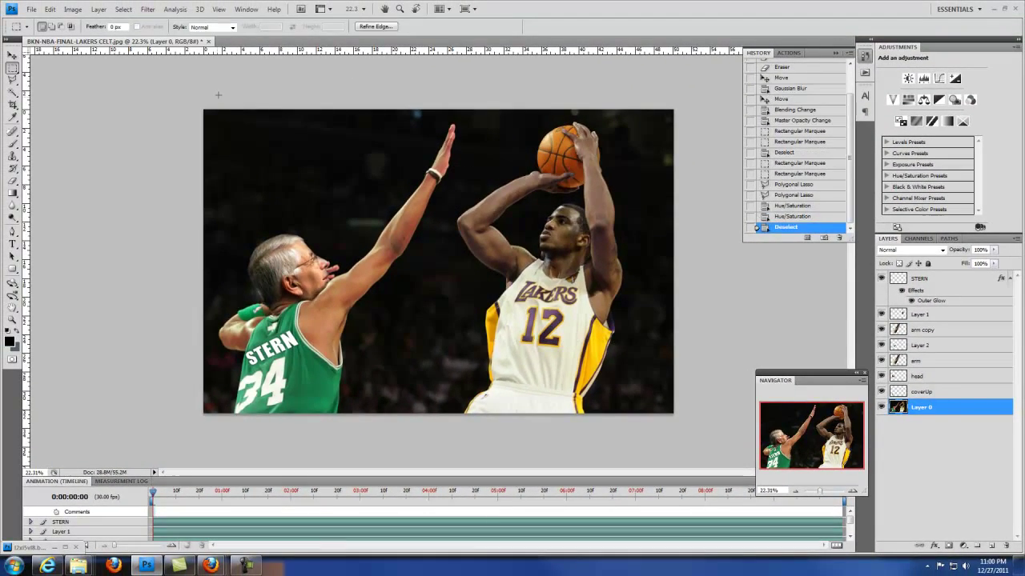
Step: Select the Lakers player's head layer, Layer 1, and set its Hue/Saturation reds to hue +5, saturation +12 and lightness +21
{"action": "left_click", "coordinate": [13, 56]}
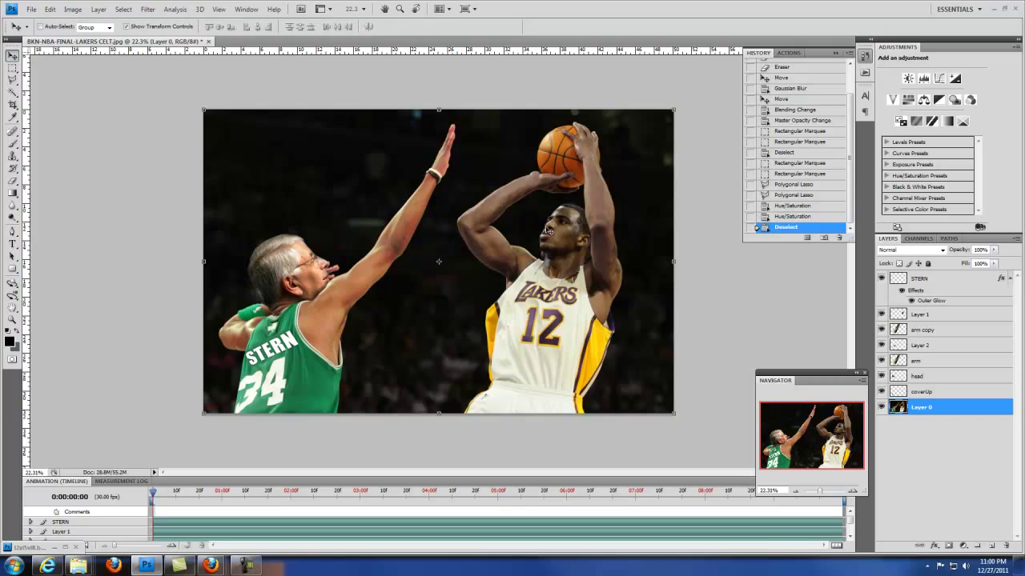
{"action": "left_click", "coordinate": [553, 232], "text": "ctrl"}
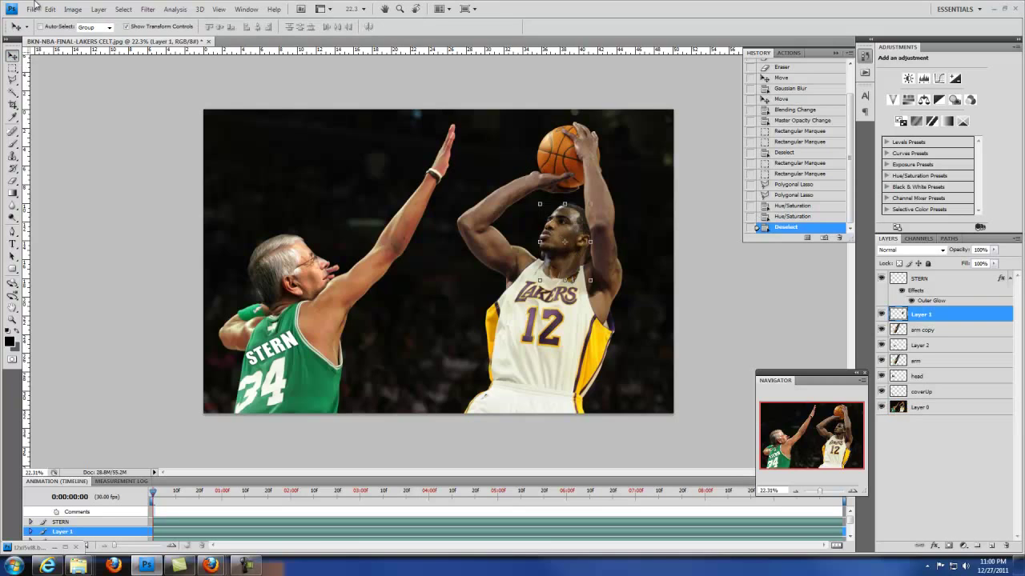
{"action": "left_click", "coordinate": [72, 9]}
{"action": "mouse_move", "coordinate": [65, 41]}
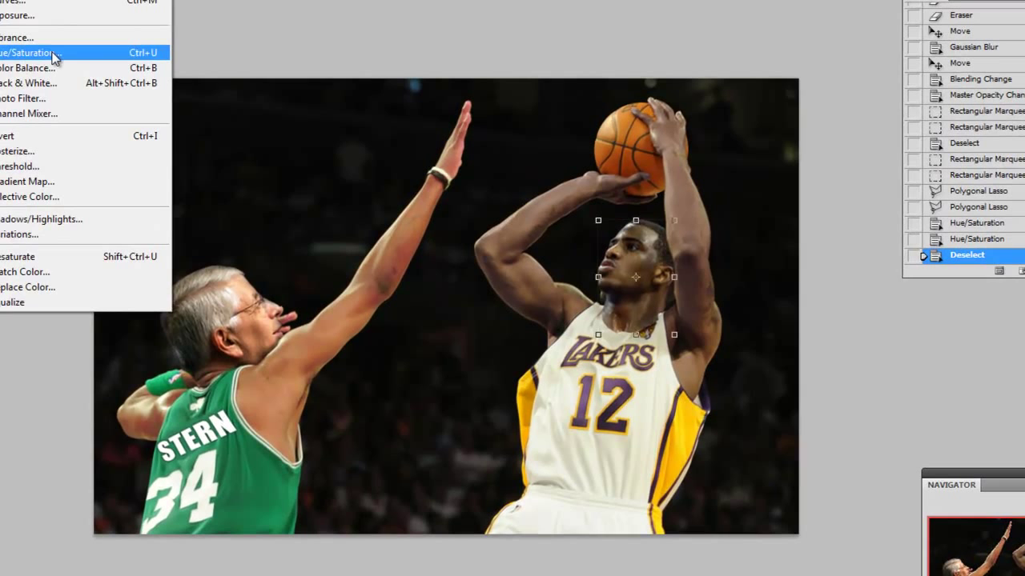
{"action": "left_click", "coordinate": [157, 92]}
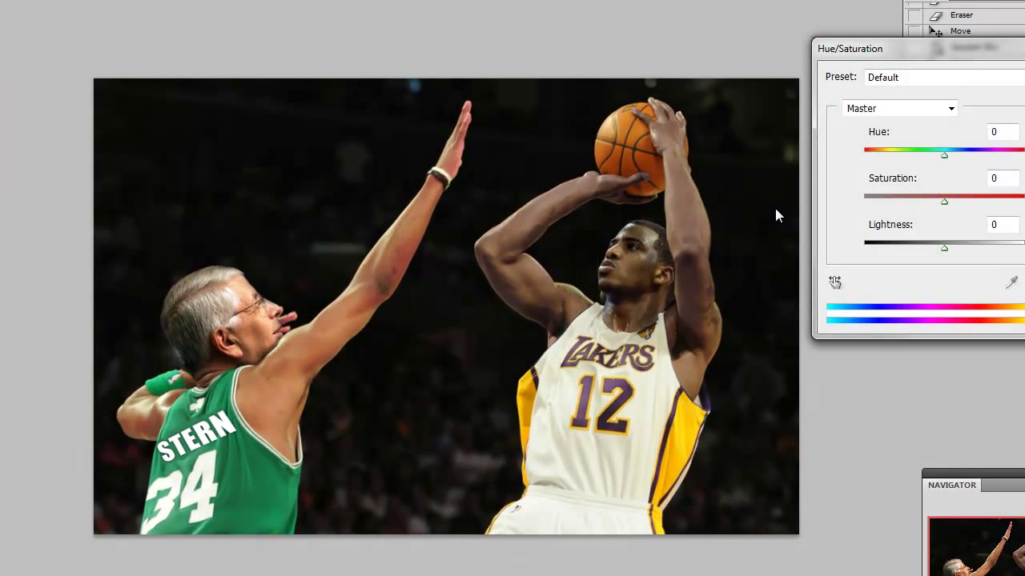
{"action": "left_click", "coordinate": [951, 108]}
{"action": "left_click", "coordinate": [878, 142]}
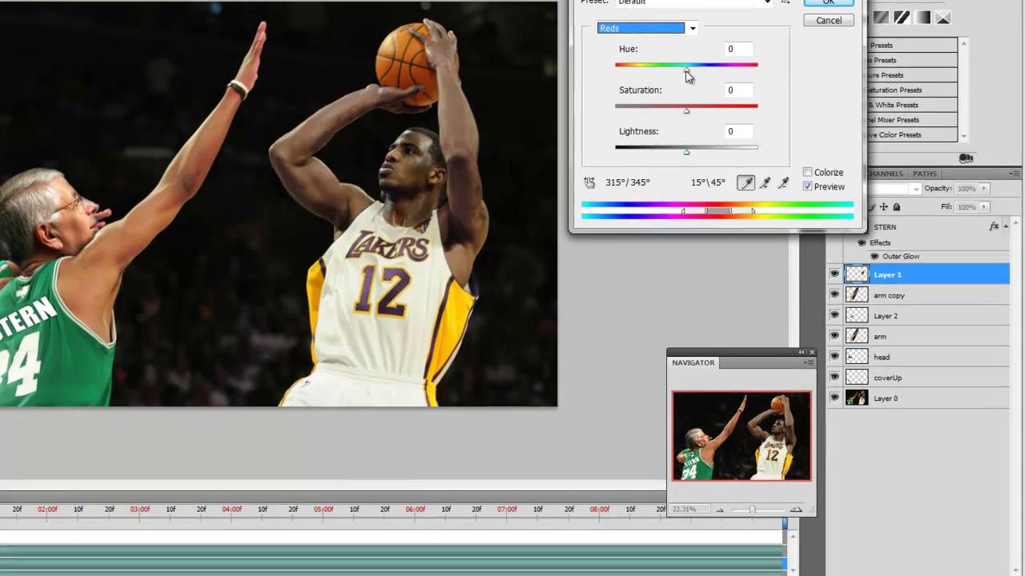
{"action": "left_click_drag", "start_coordinate": [943, 154], "coordinate": [936, 160]}
{"action": "mouse_move", "coordinate": [679, 72]}
{"action": "left_mouse_down"}
{"action": "mouse_move", "coordinate": [667, 73]}
{"action": "mouse_move", "coordinate": [689, 70]}
{"action": "left_mouse_up"}
{"action": "left_click_drag", "start_coordinate": [684, 108], "coordinate": [682, 116]}
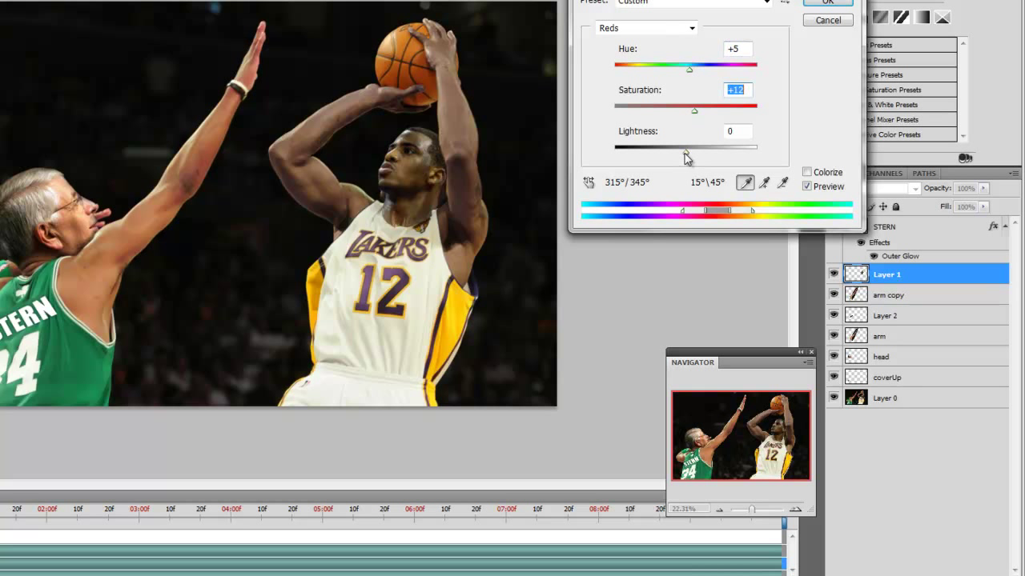
{"action": "mouse_move", "coordinate": [685, 157]}
{"action": "left_mouse_down"}
{"action": "mouse_move", "coordinate": [674, 156]}
{"action": "mouse_move", "coordinate": [701, 155]}
{"action": "left_mouse_up"}
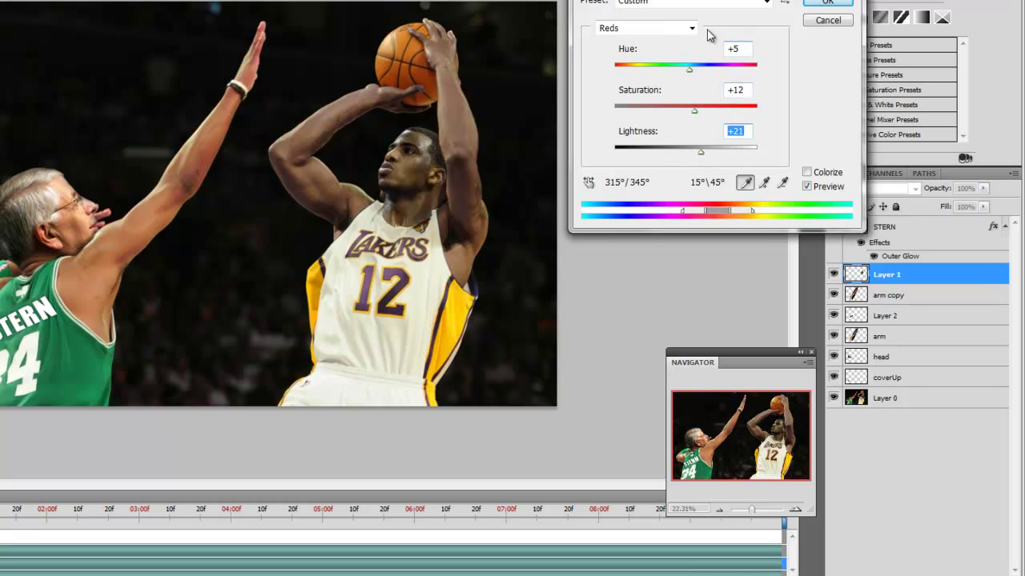
Step: Set the master range for the head layer to hue -1, saturation -5 and lightness 0, and apply the Hue/Saturation adjustment
{"action": "left_click", "coordinate": [692, 29]}
{"action": "left_click", "coordinate": [640, 41]}
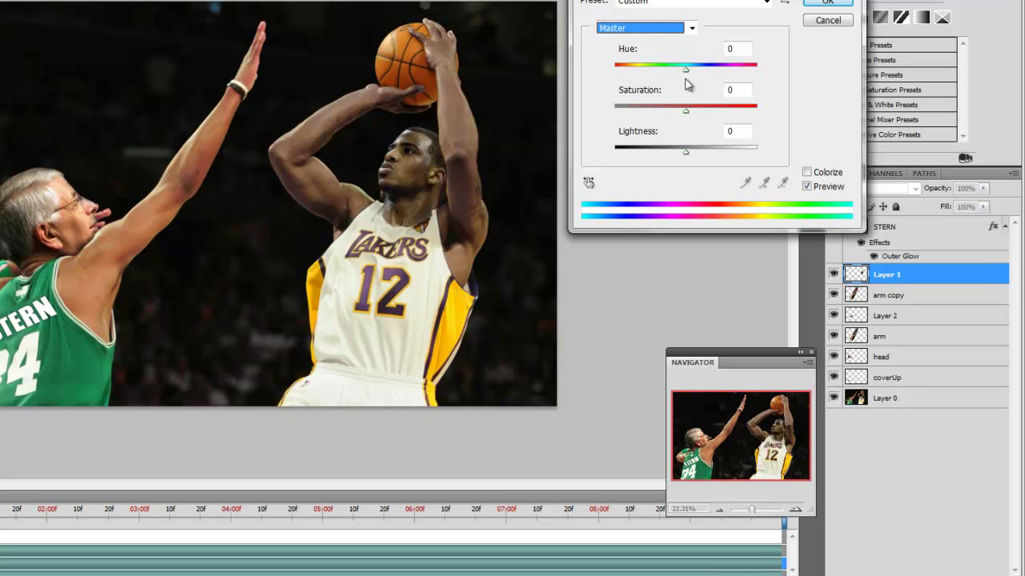
{"action": "mouse_move", "coordinate": [686, 70]}
{"action": "left_mouse_down"}
{"action": "mouse_move", "coordinate": [677, 74]}
{"action": "mouse_move", "coordinate": [696, 72]}
{"action": "mouse_move", "coordinate": [685, 72]}
{"action": "left_mouse_up"}
{"action": "mouse_move", "coordinate": [686, 110]}
{"action": "left_mouse_down"}
{"action": "mouse_move", "coordinate": [664, 111]}
{"action": "mouse_move", "coordinate": [682, 111]}
{"action": "left_mouse_up"}
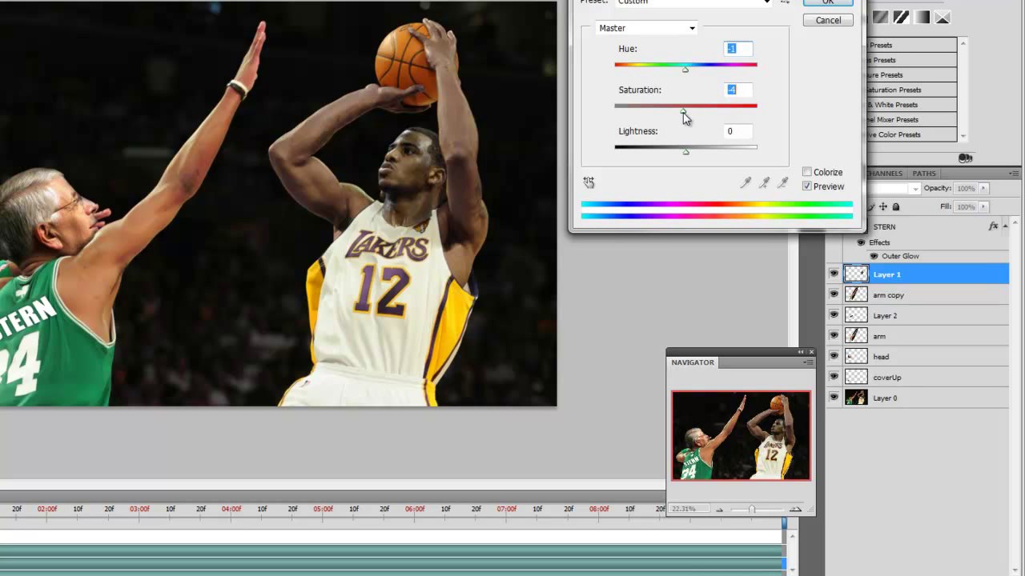
{"action": "left_click_drag", "start_coordinate": [686, 158], "coordinate": [685, 160]}
{"action": "left_click_drag", "start_coordinate": [683, 155], "coordinate": [685, 153]}
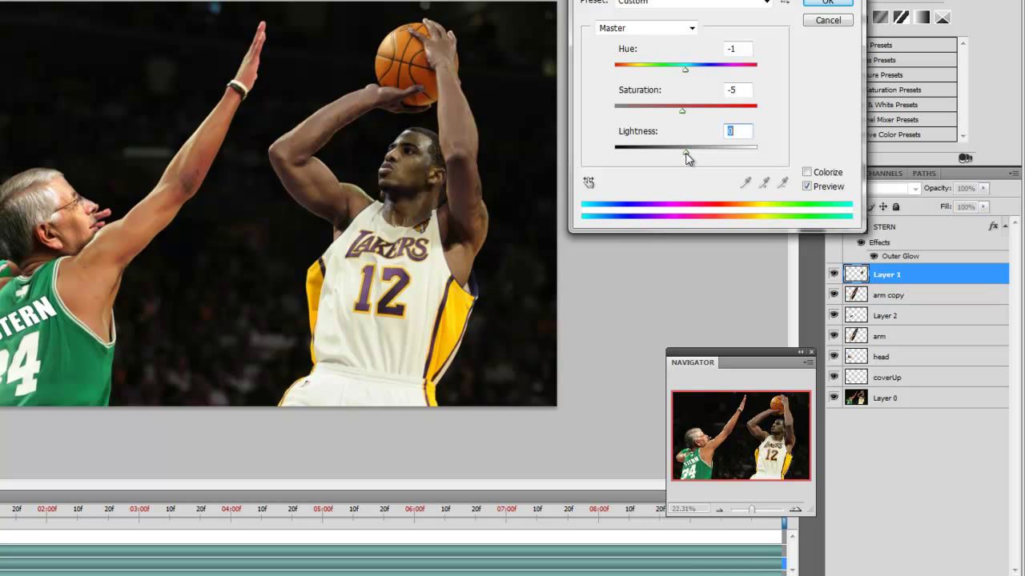
{"action": "left_click", "coordinate": [811, 5]}
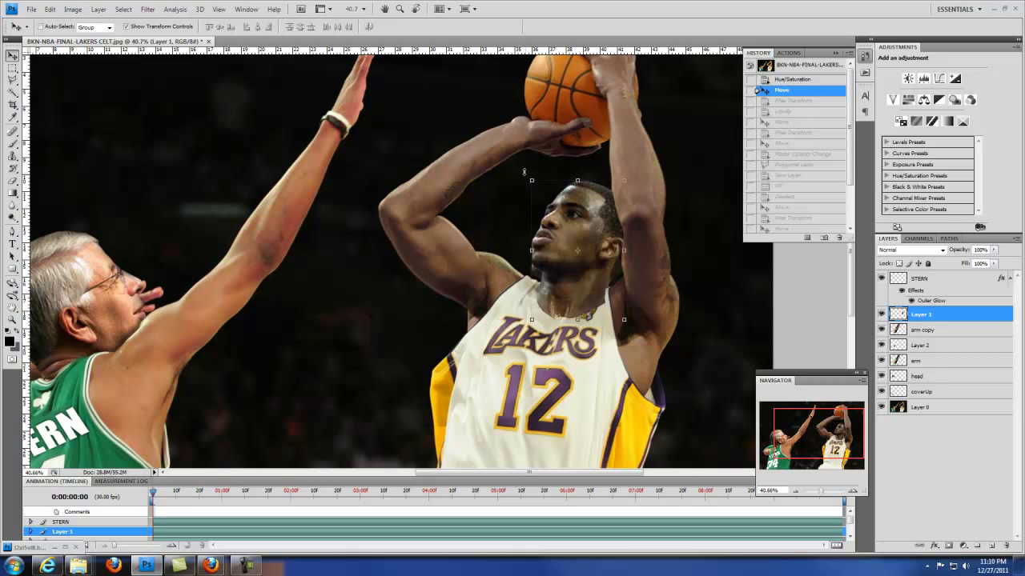
Step: Enlarge the Lakers player's head on Layer 1, rotate it about -3.7° and reposition it over the original head with Free Transform
{"action": "left_click_drag", "start_coordinate": [532, 180], "coordinate": [510, 163]}
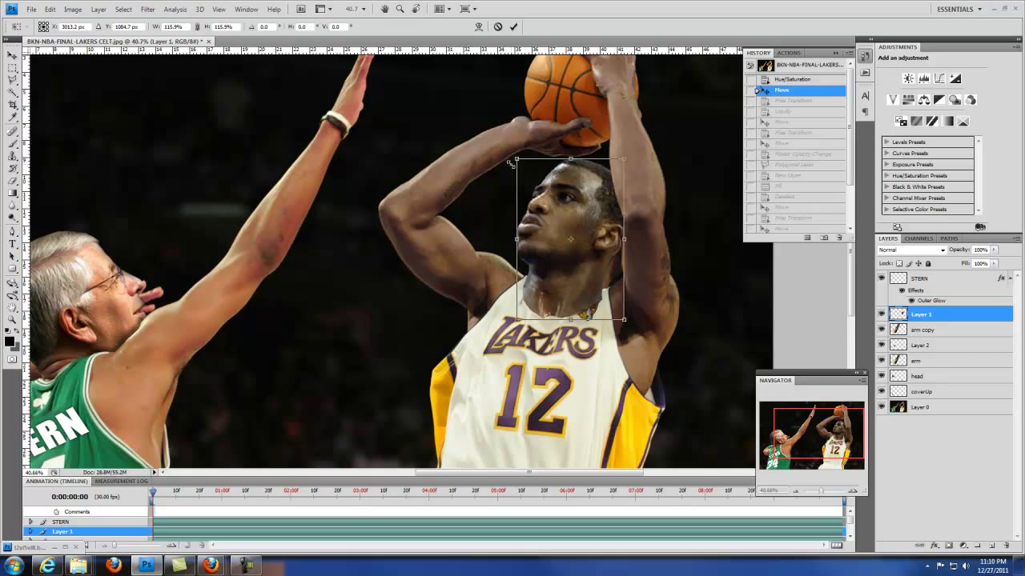
{"action": "left_click_drag", "start_coordinate": [568, 208], "coordinate": [569, 209]}
{"action": "left_click_drag", "start_coordinate": [634, 327], "coordinate": [640, 324]}
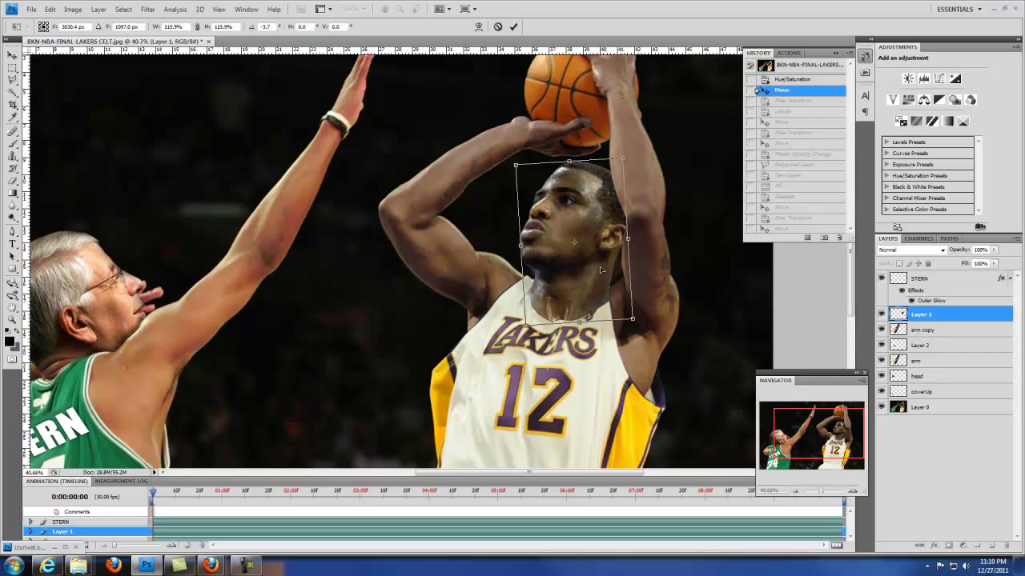
{"action": "left_click_drag", "start_coordinate": [599, 271], "coordinate": [600, 267]}
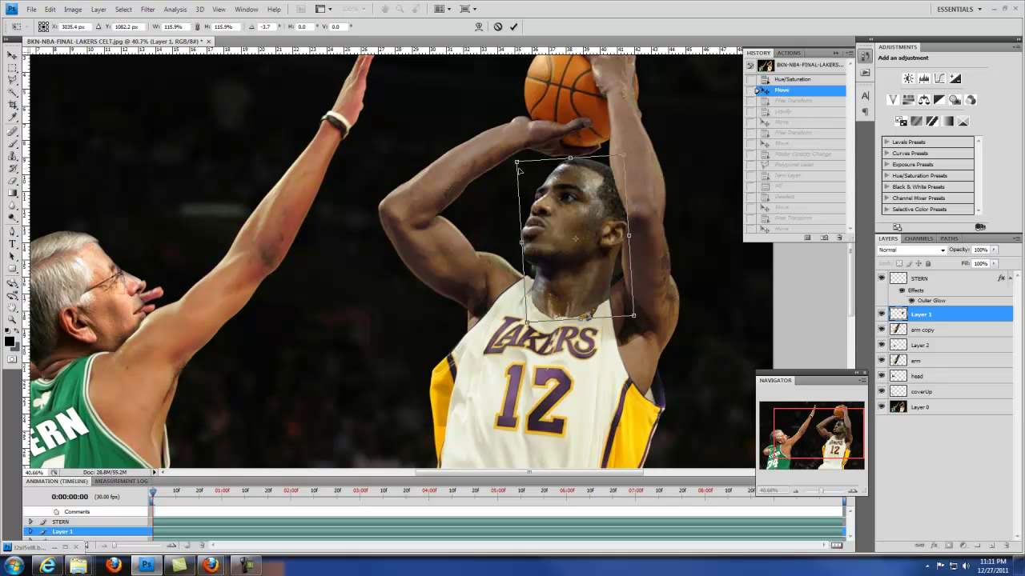
{"action": "left_click_drag", "start_coordinate": [518, 163], "coordinate": [509, 160]}
{"action": "key", "text": "Return"}
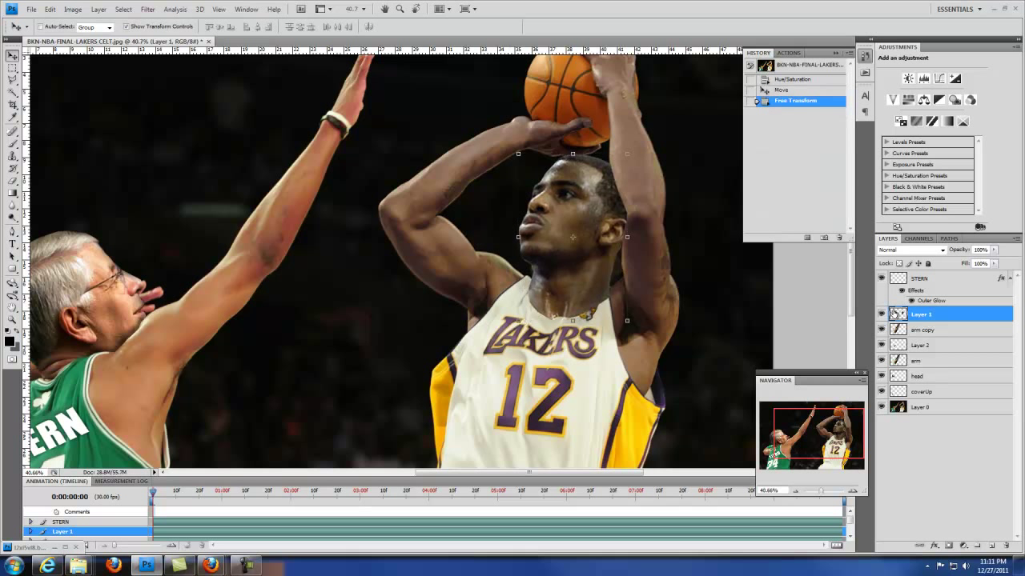
Step: Compare Layer 1 with the original head, nudge the pasted head into place and scale it to about 100.7%
{"action": "left_click", "coordinate": [881, 313]}
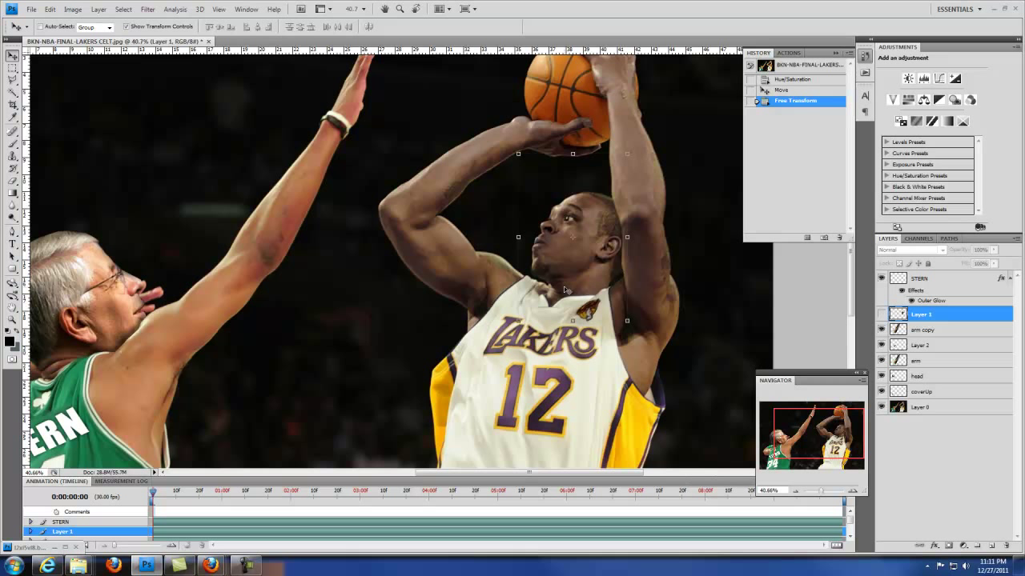
{"action": "left_click", "coordinate": [881, 314]}
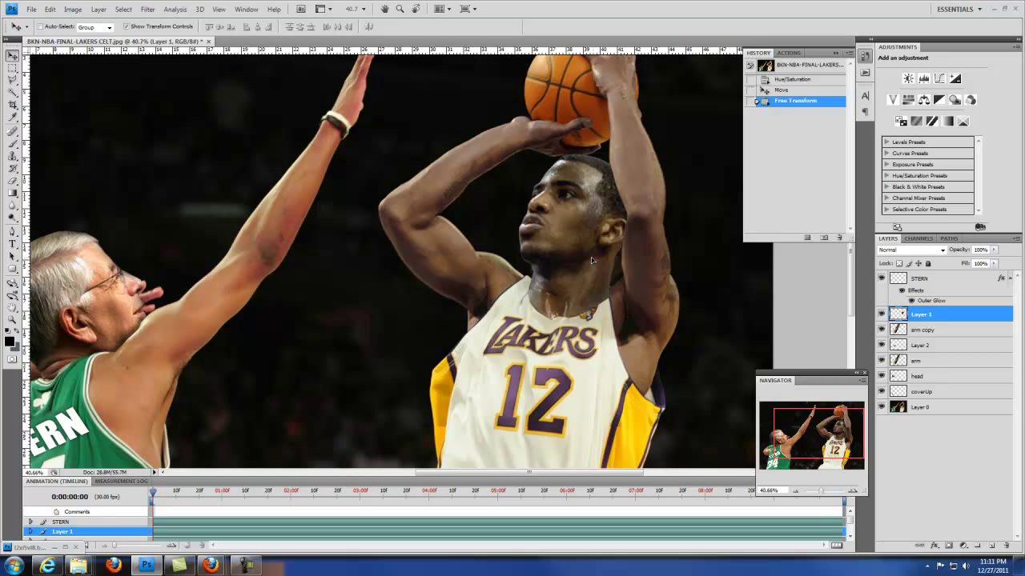
{"action": "left_click_drag", "start_coordinate": [592, 260], "coordinate": [599, 262]}
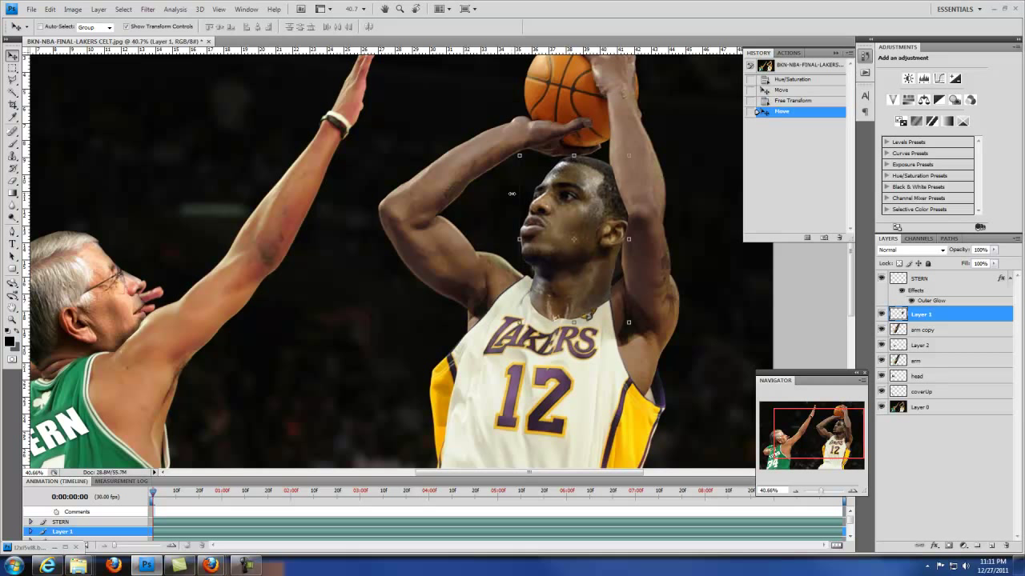
{"action": "left_click", "coordinate": [519, 323]}
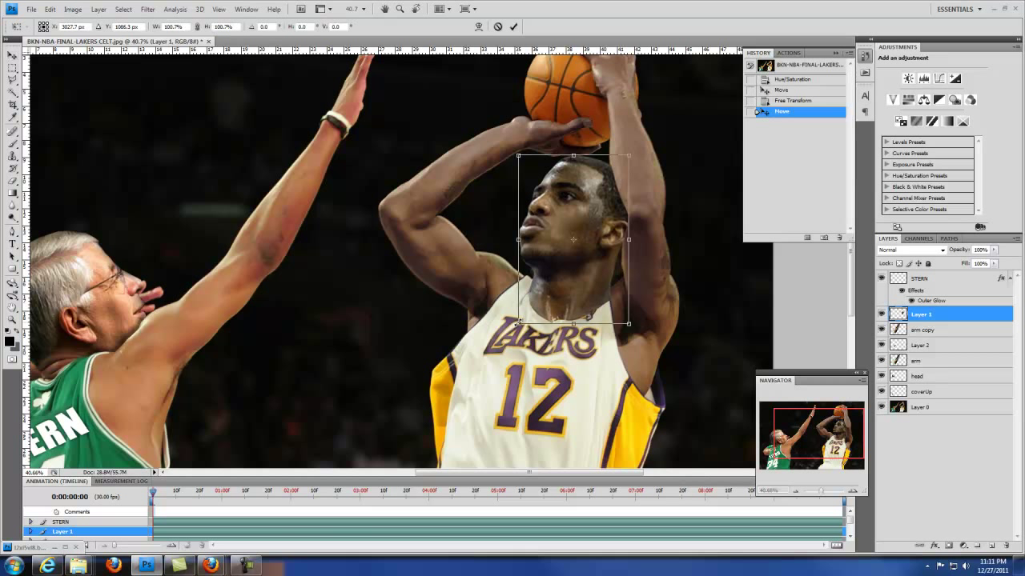
{"action": "key", "text": "Return"}
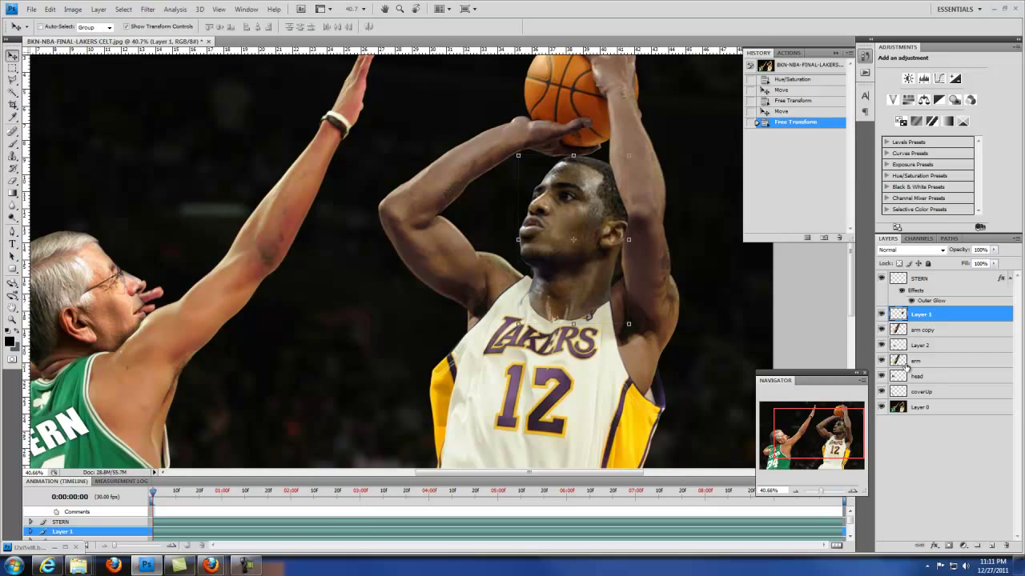
Step: With Layer 1 hidden, outline the original head and collar edge with the Polygonal Lasso, invert the selection, and show Layer 1 again
{"action": "left_click", "coordinate": [883, 316]}
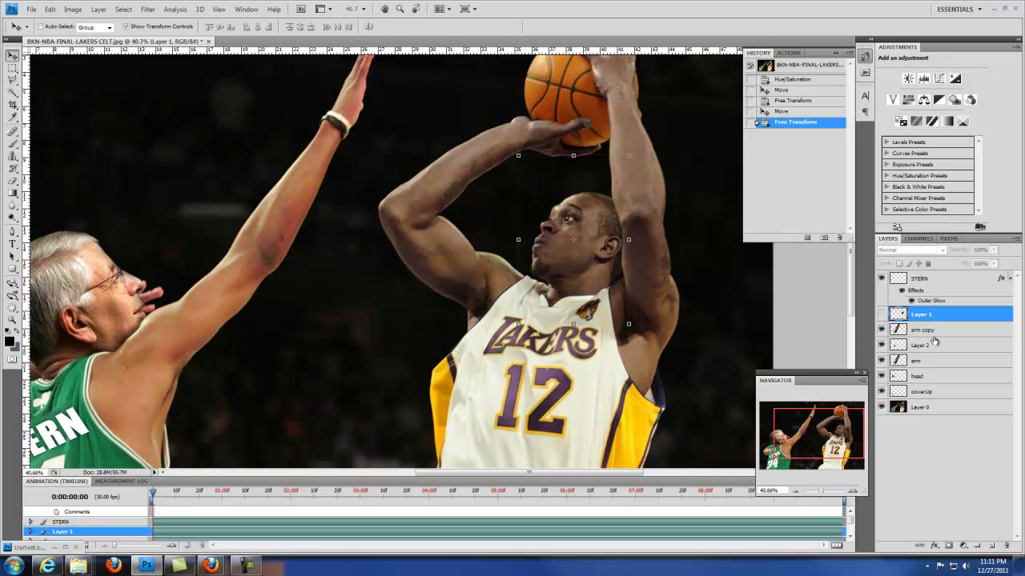
{"action": "left_click", "coordinate": [13, 80]}
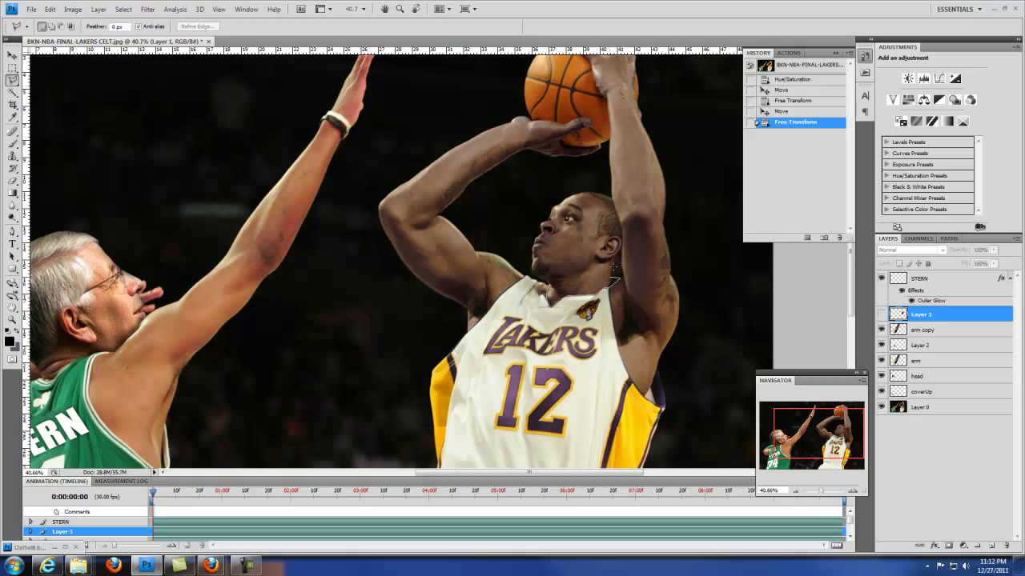
{"action": "mouse_move", "coordinate": [616, 267]}
{"action": "left_mouse_down"}
{"action": "mouse_move", "coordinate": [623, 218]}
{"action": "mouse_move", "coordinate": [624, 228]}
{"action": "mouse_move", "coordinate": [609, 195]}
{"action": "mouse_move", "coordinate": [570, 185]}
{"action": "mouse_move", "coordinate": [520, 216]}
{"action": "mouse_move", "coordinate": [528, 279]}
{"action": "mouse_move", "coordinate": [549, 282]}
{"action": "left_mouse_up"}
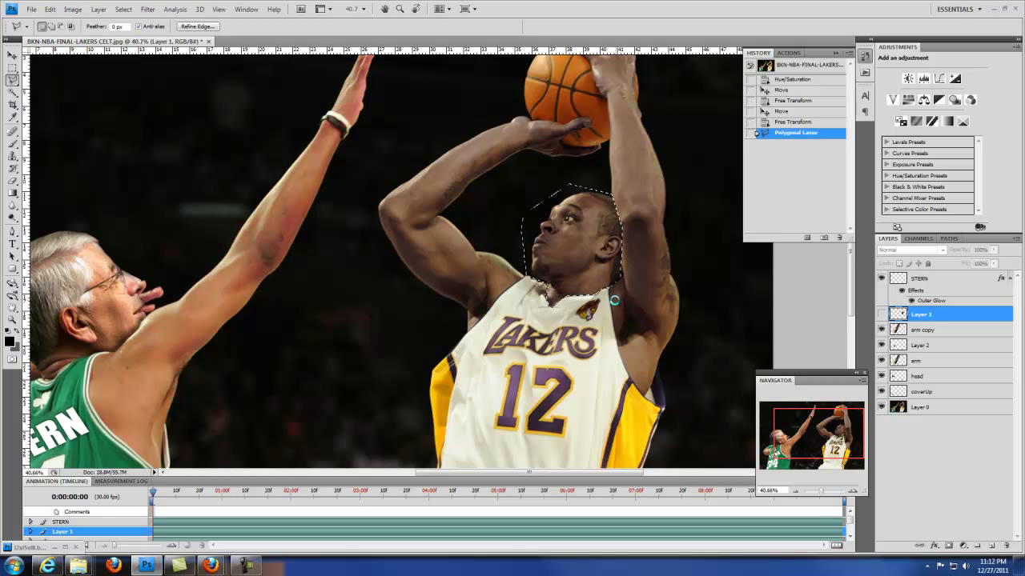
{"action": "key", "text": "ctrl+shift+i"}
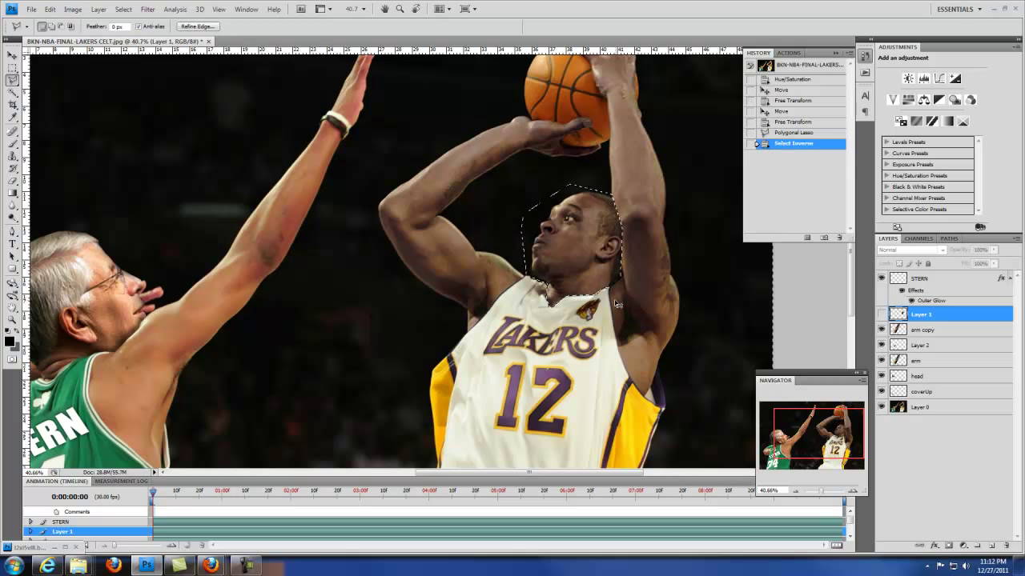
{"action": "left_click", "coordinate": [881, 315]}
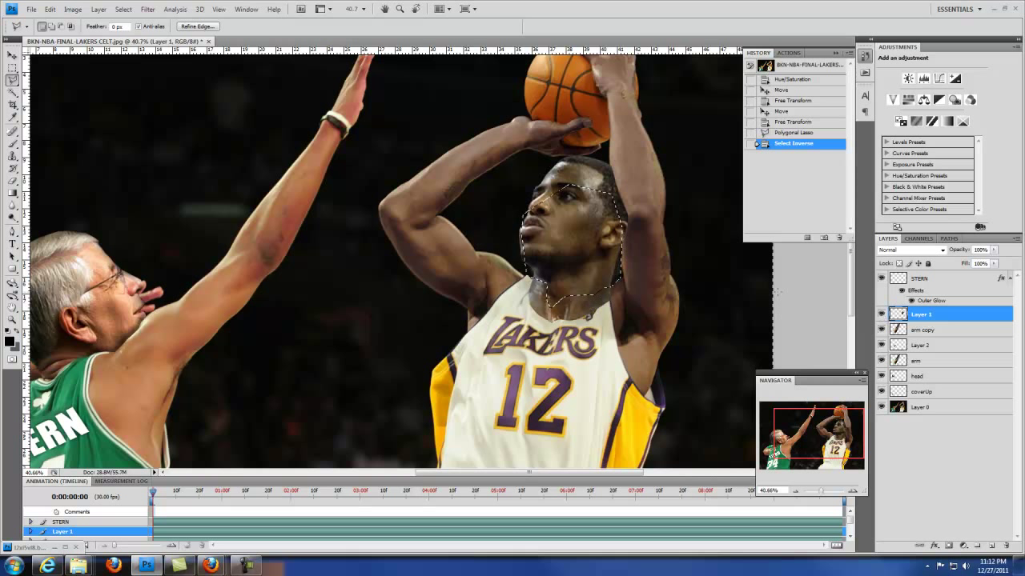
Step: Undo a trial clear of the selection, and subtract the area around the pasted head and raised arm from the selection
{"action": "key", "text": "Delete"}
{"action": "key", "text": "ctrl+z"}
{"action": "left_click", "coordinate": [638, 103]}
{"action": "left_click", "coordinate": [726, 132]}
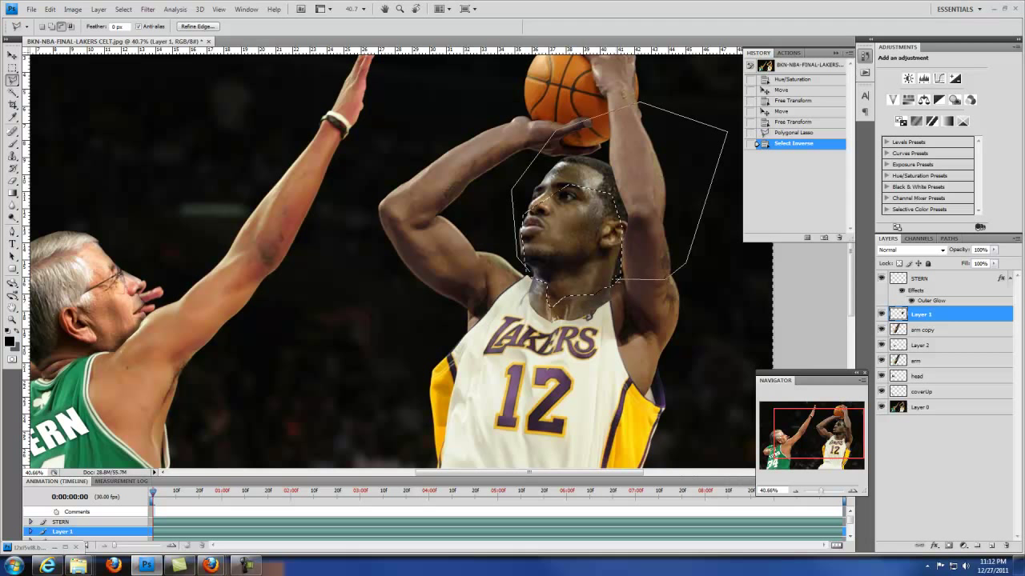
{"action": "left_click", "coordinate": [611, 280]}
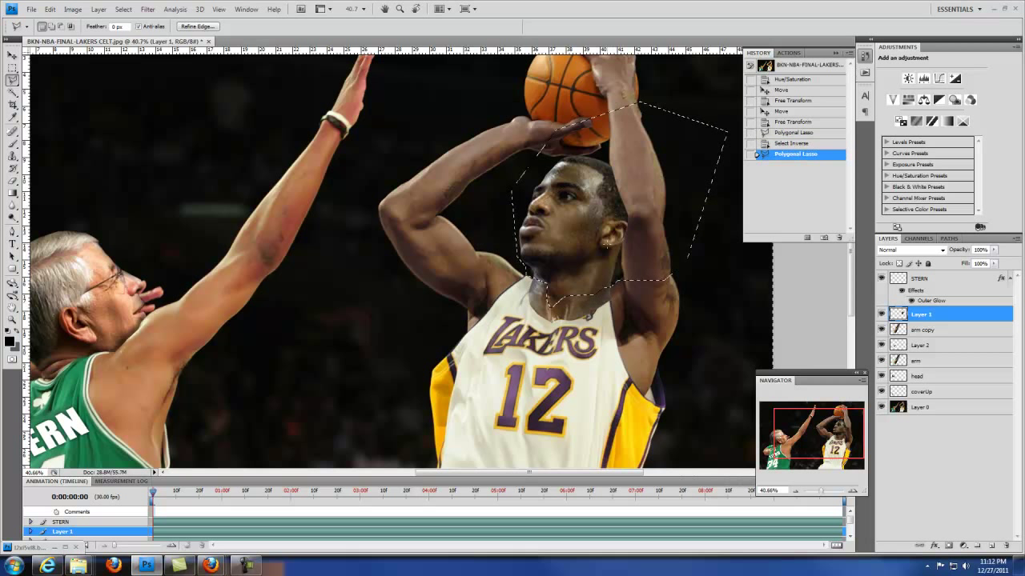
{"action": "key", "text": "Delete"}
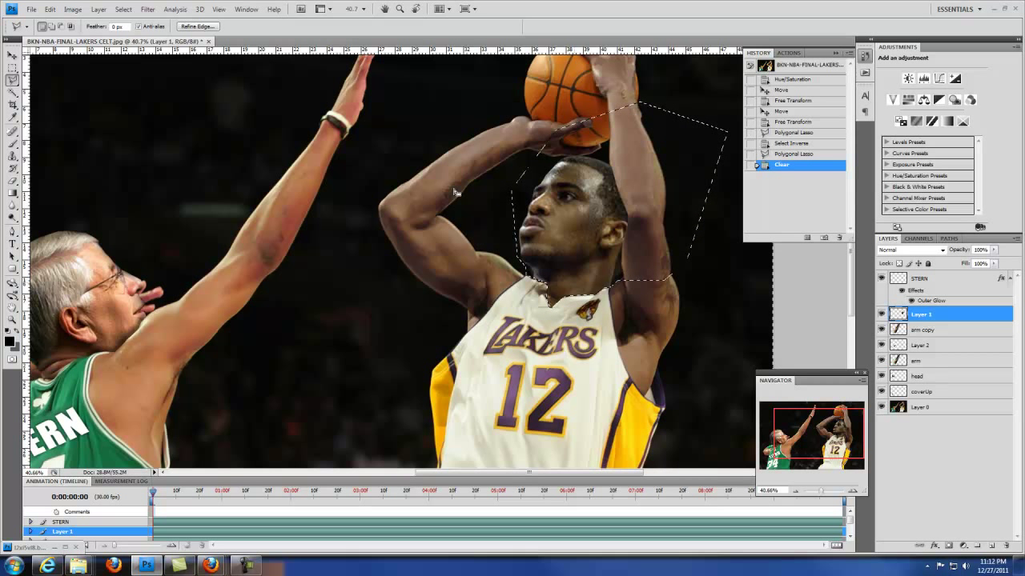
{"action": "key", "text": "m"}
{"action": "left_click", "coordinate": [187, 98]}
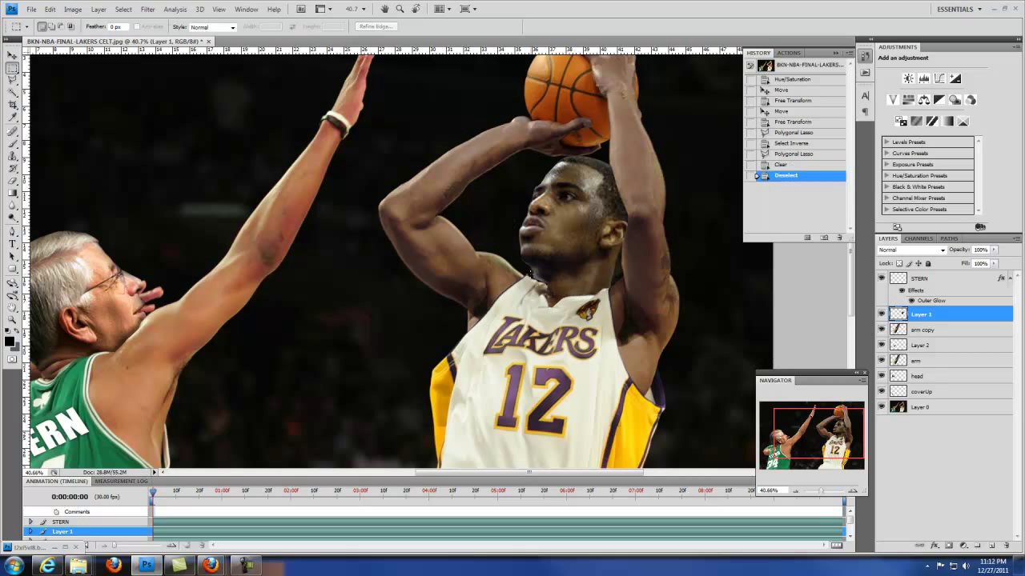
{"action": "key", "text": "ctrl+z"}
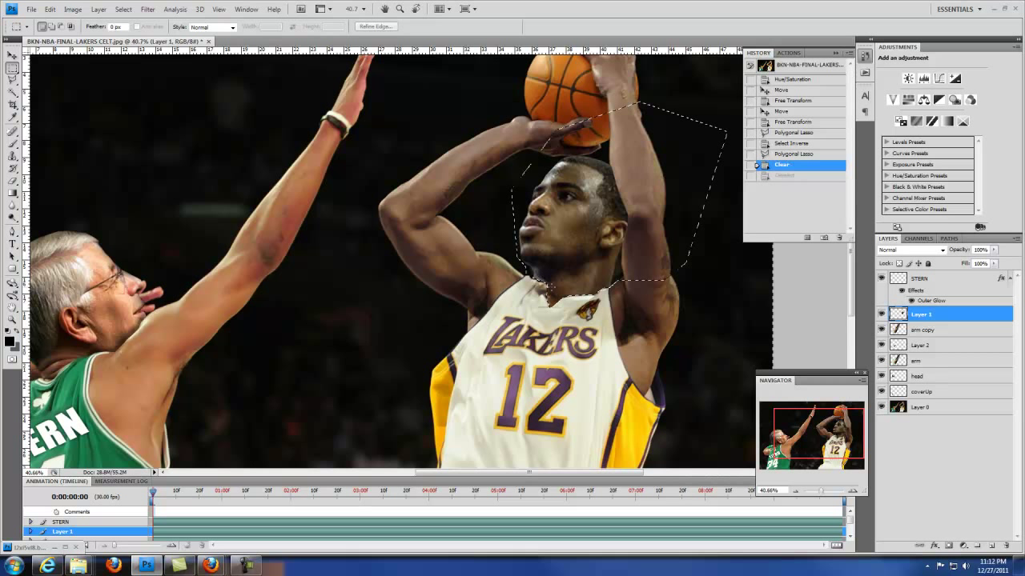
{"action": "key", "text": "ctrl+alt+z"}
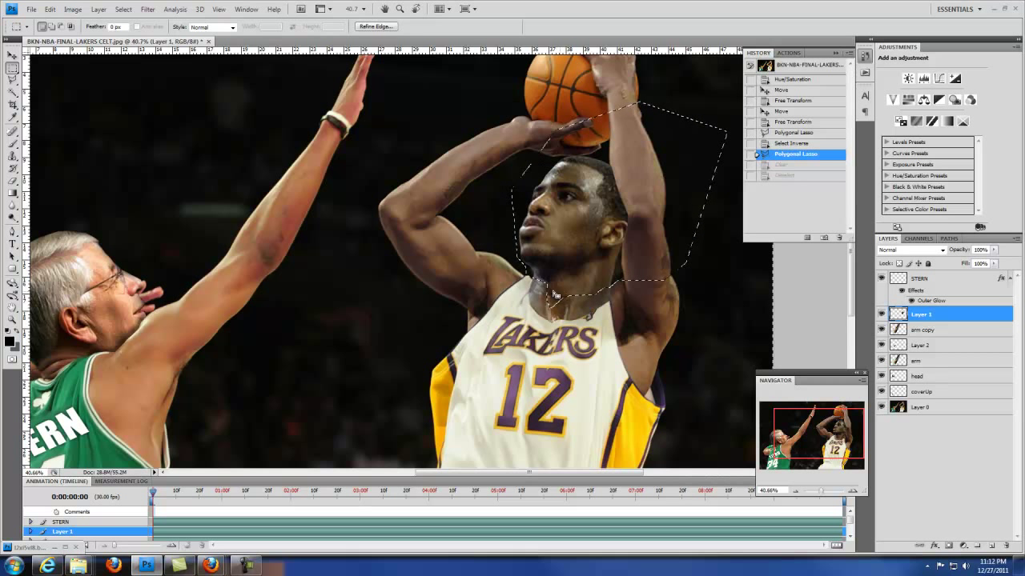
Step: Subtract the neck edge below the jaw from the selection, delete the neck overlapping the jersey on Layer 1, and deselect
{"action": "key", "text": "l"}
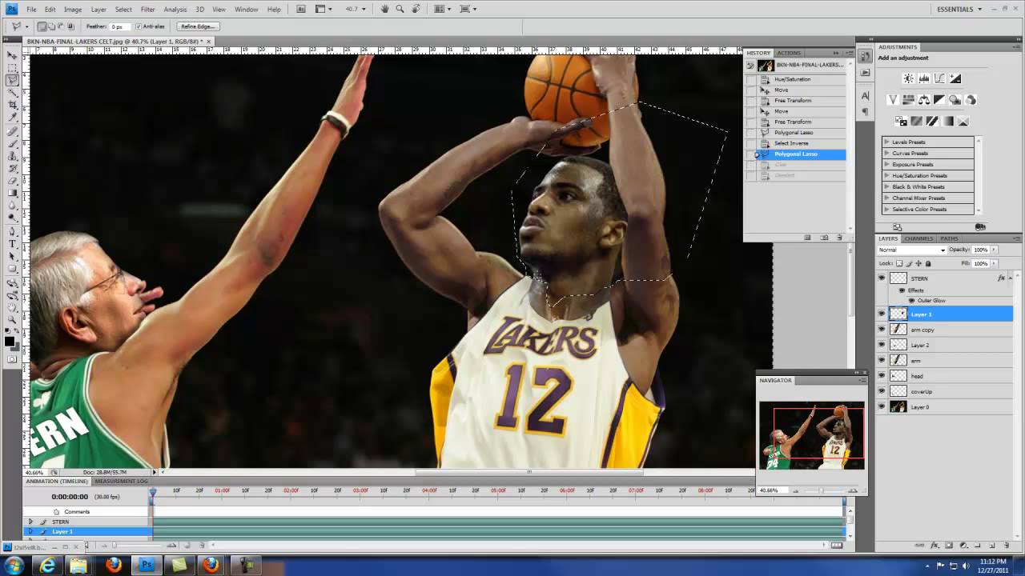
{"action": "key", "text": "alt"}
{"action": "left_click", "coordinate": [533, 269]}
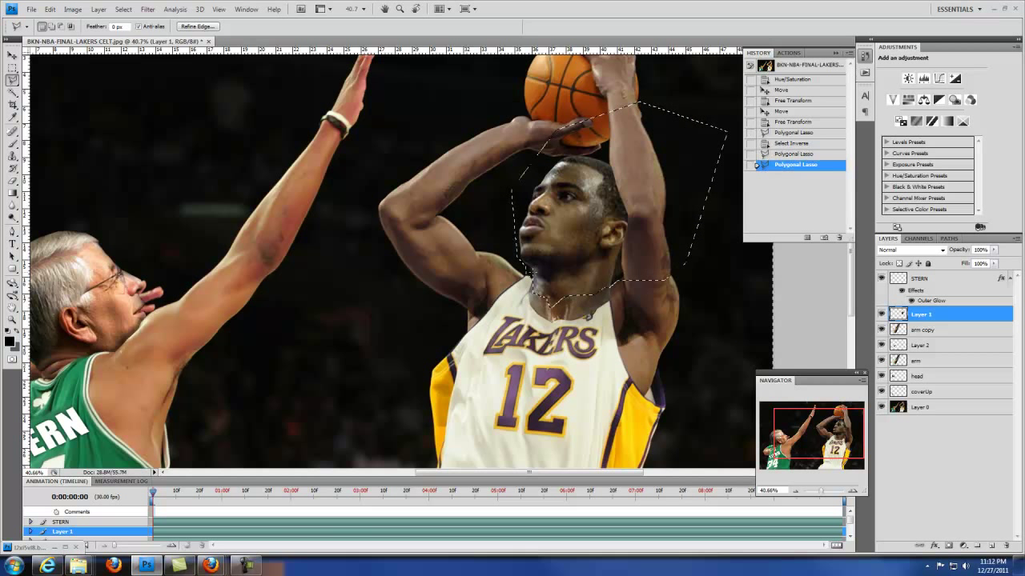
{"action": "key", "text": "Delete"}
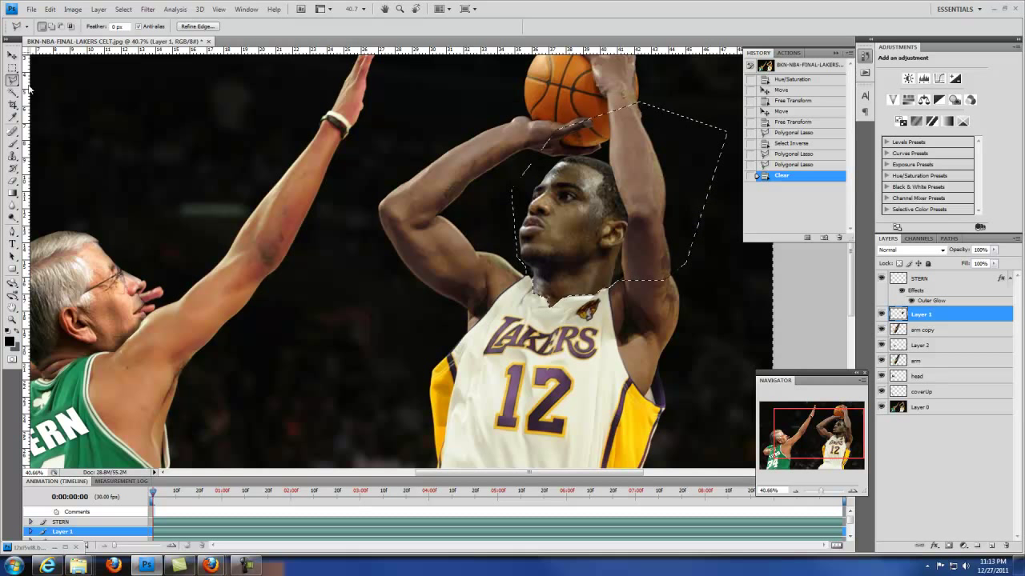
{"action": "key", "text": "m"}
{"action": "key", "text": "ctrl+d"}
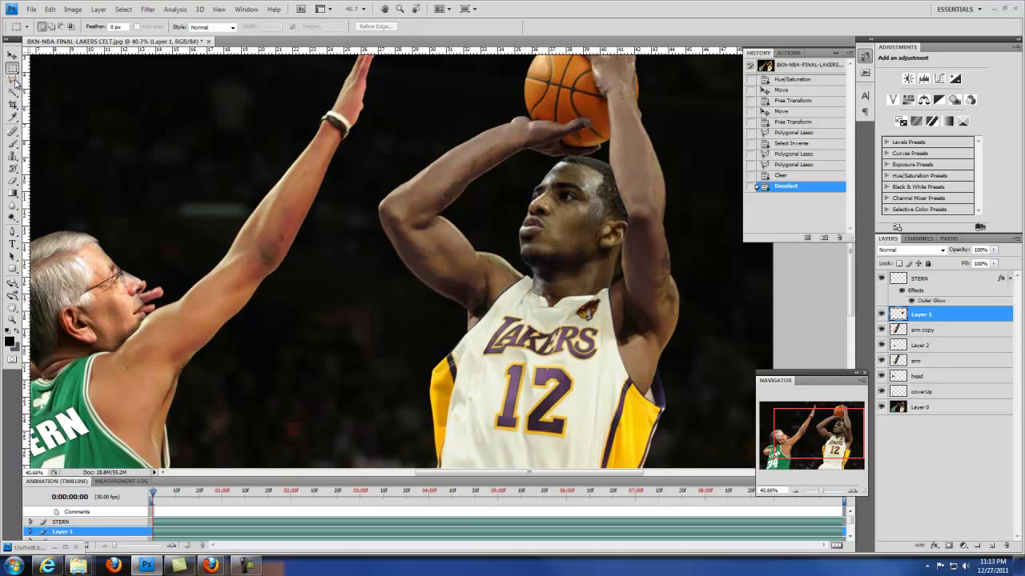
Step: Undo a trial eraser stroke, reduce the eraser brush size, and erase the leftover neck edges along the jersey collar on Layer 1
{"action": "left_click", "coordinate": [14, 182]}
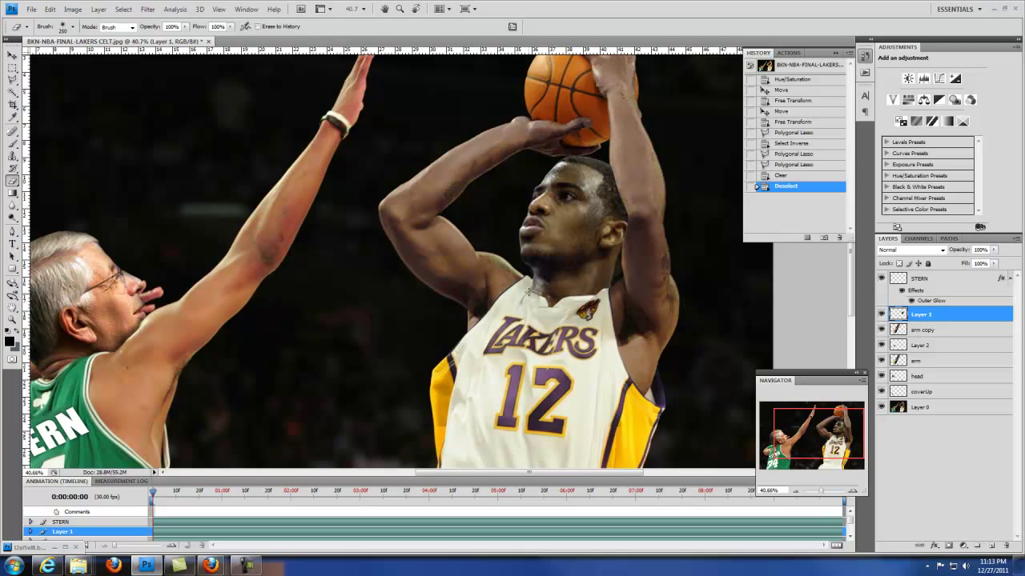
{"action": "mouse_move", "coordinate": [528, 288]}
{"action": "left_mouse_down"}
{"action": "mouse_move", "coordinate": [543, 279]}
{"action": "mouse_move", "coordinate": [533, 295]}
{"action": "left_mouse_up"}
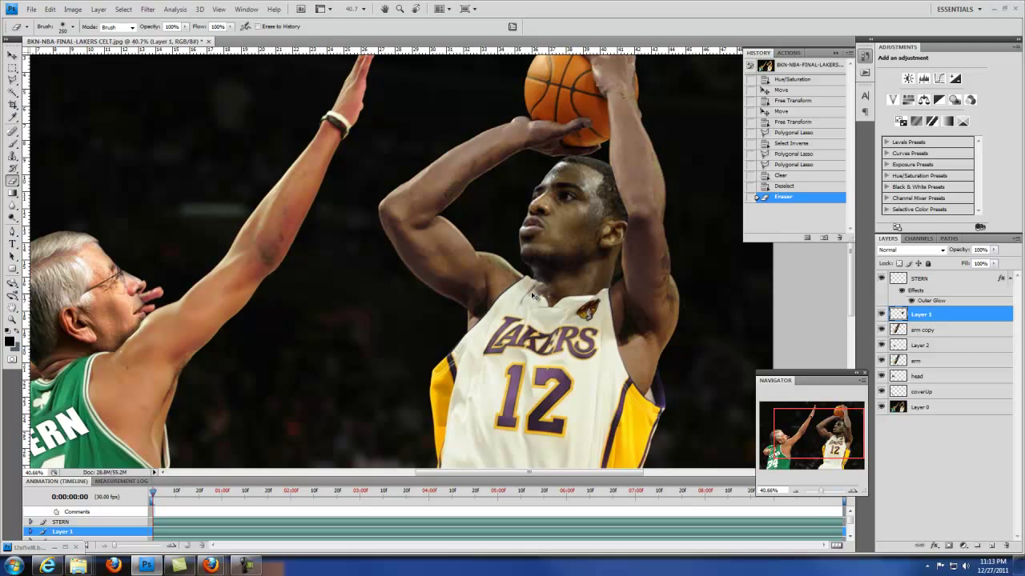
{"action": "key", "text": "ctrl+z"}
{"action": "left_click", "coordinate": [72, 26]}
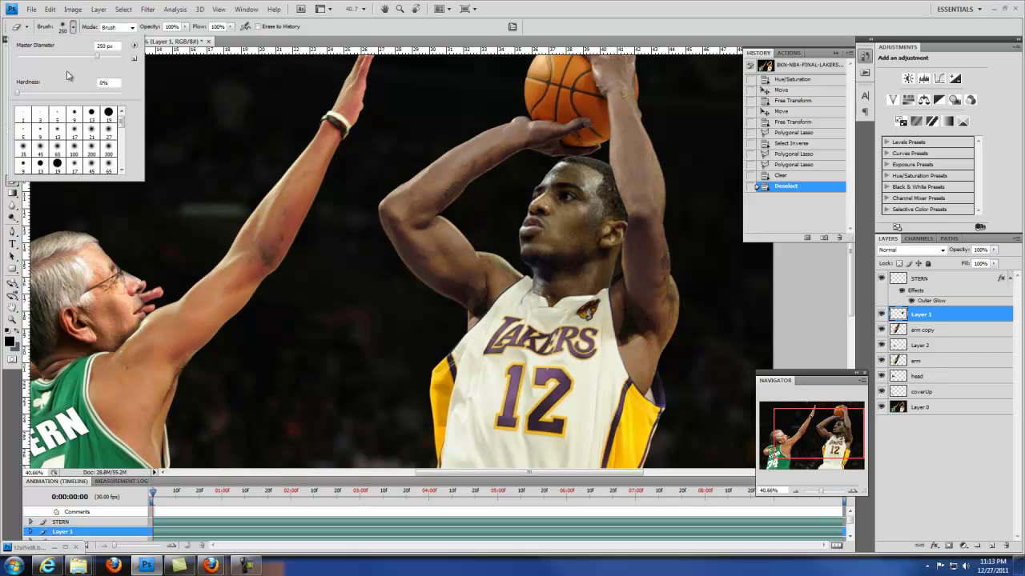
{"action": "left_click", "coordinate": [29, 58]}
{"action": "left_click_drag", "start_coordinate": [28, 58], "coordinate": [21, 57]}
{"action": "key", "text": "Return"}
{"action": "left_click", "coordinate": [538, 298]}
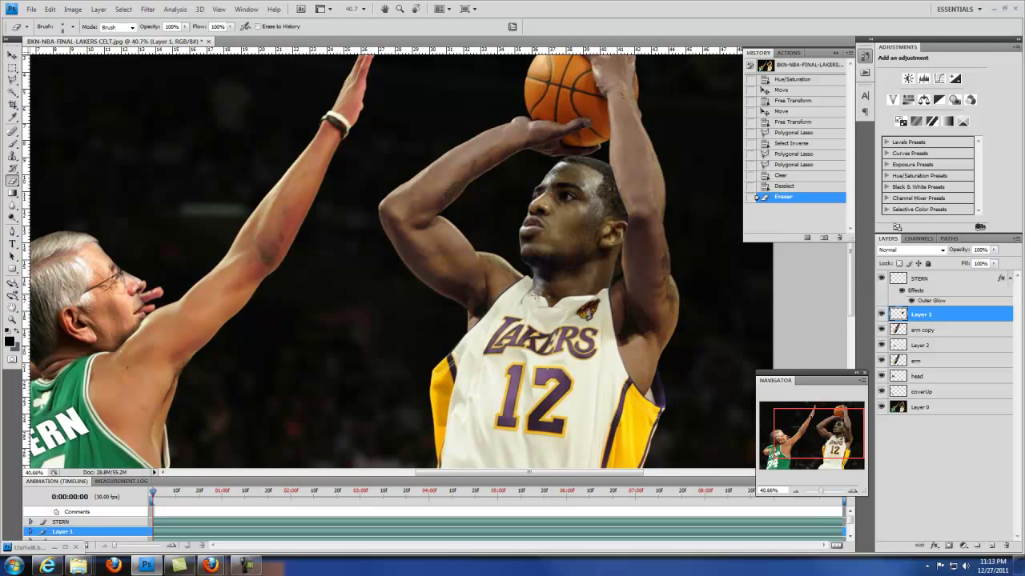
{"action": "left_click", "coordinate": [683, 241]}
{"action": "left_click", "coordinate": [683, 242]}
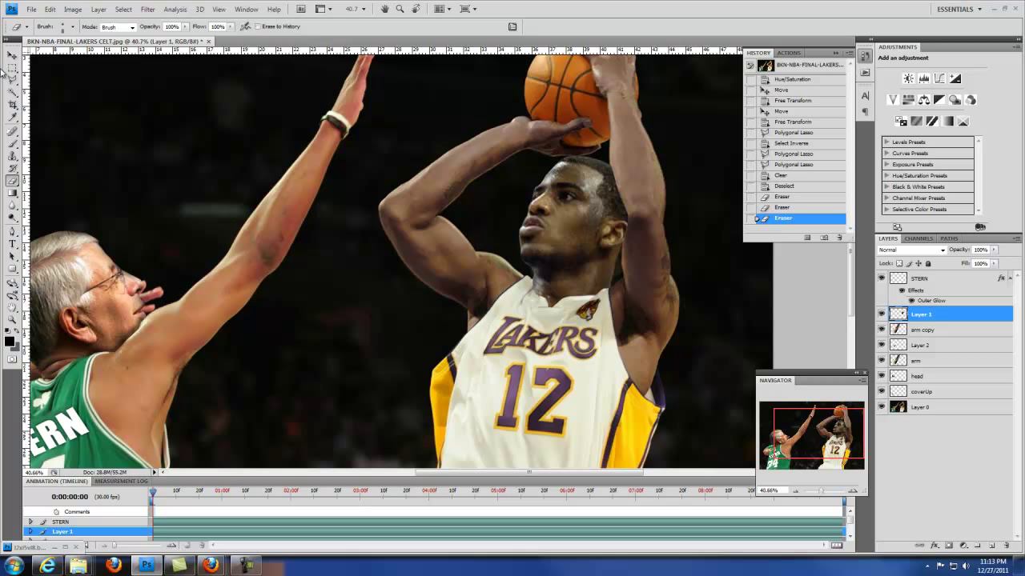
Step: Hide Layer 1, make Layer 0 active, and outline the Lakers player's raised arm beside his head with the Polygonal Lasso
{"action": "left_click", "coordinate": [12, 55]}
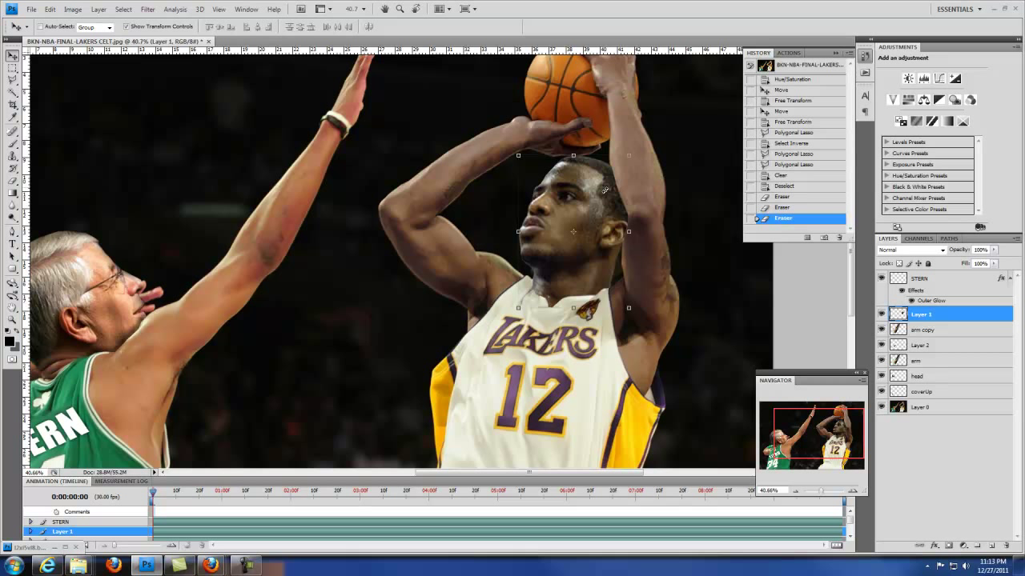
{"action": "left_click", "coordinate": [13, 82]}
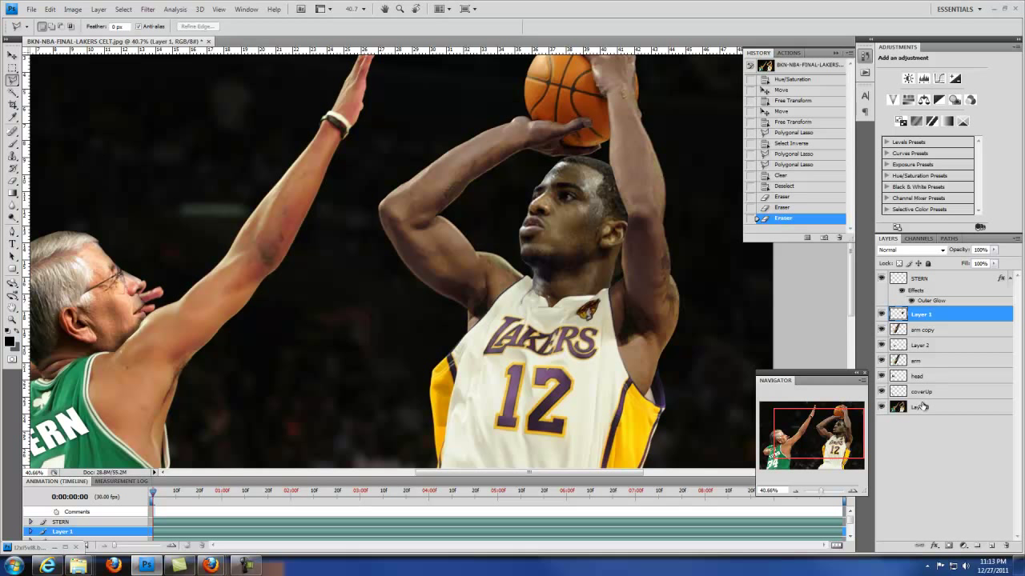
{"action": "left_click", "coordinate": [921, 408]}
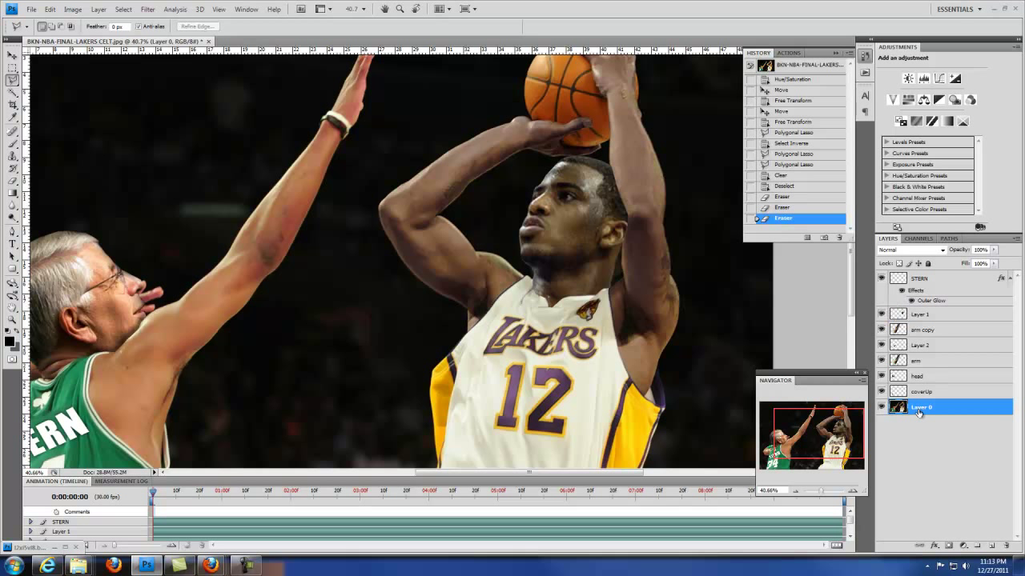
{"action": "left_click", "coordinate": [881, 314]}
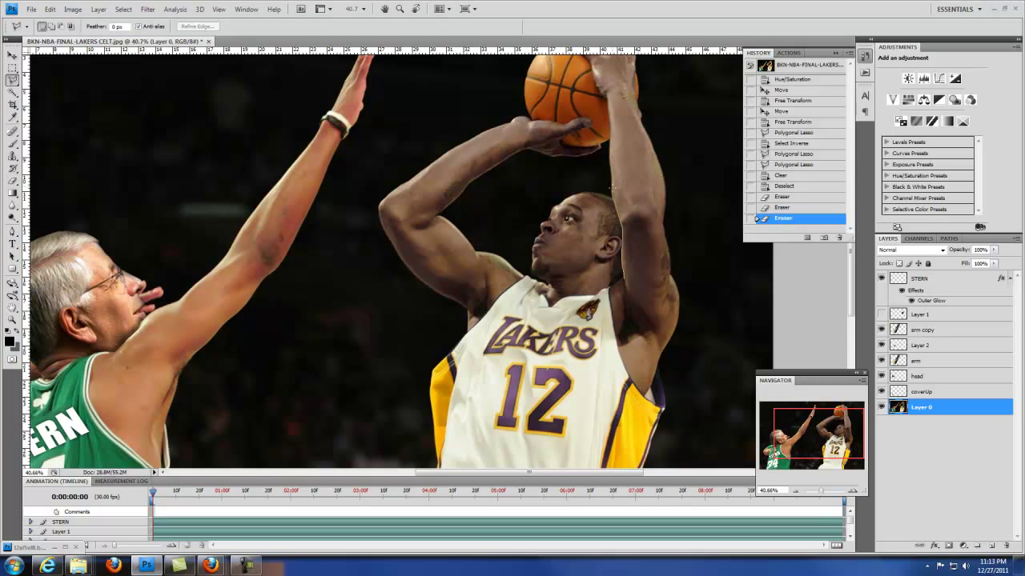
{"action": "left_click", "coordinate": [610, 192]}
{"action": "mouse_move", "coordinate": [641, 109]}
{"action": "left_mouse_down"}
{"action": "mouse_move", "coordinate": [688, 144]}
{"action": "mouse_move", "coordinate": [696, 340]}
{"action": "left_mouse_up"}
{"action": "double_click", "coordinate": [624, 274]}
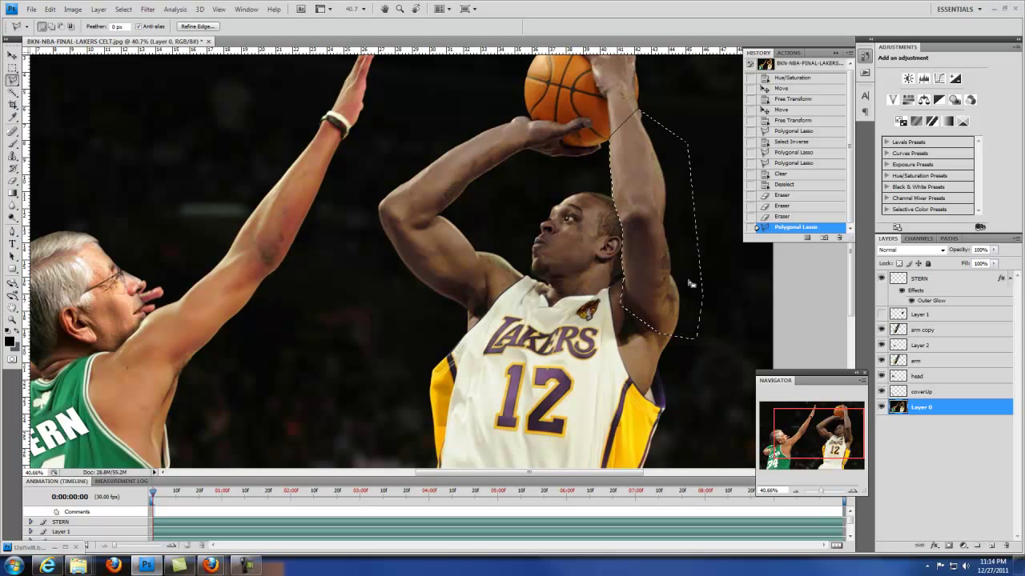
Step: Copy the selected arm from Layer 0, paste it into a new layer, and move that layer above Layer 1
{"action": "left_click", "coordinate": [48, 9]}
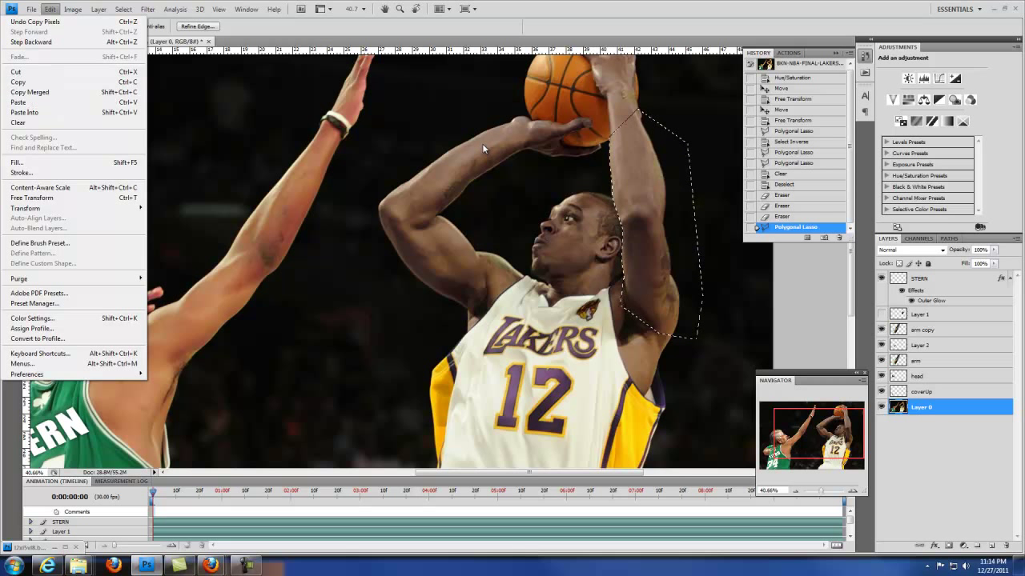
{"action": "mouse_move", "coordinate": [31, 9]}
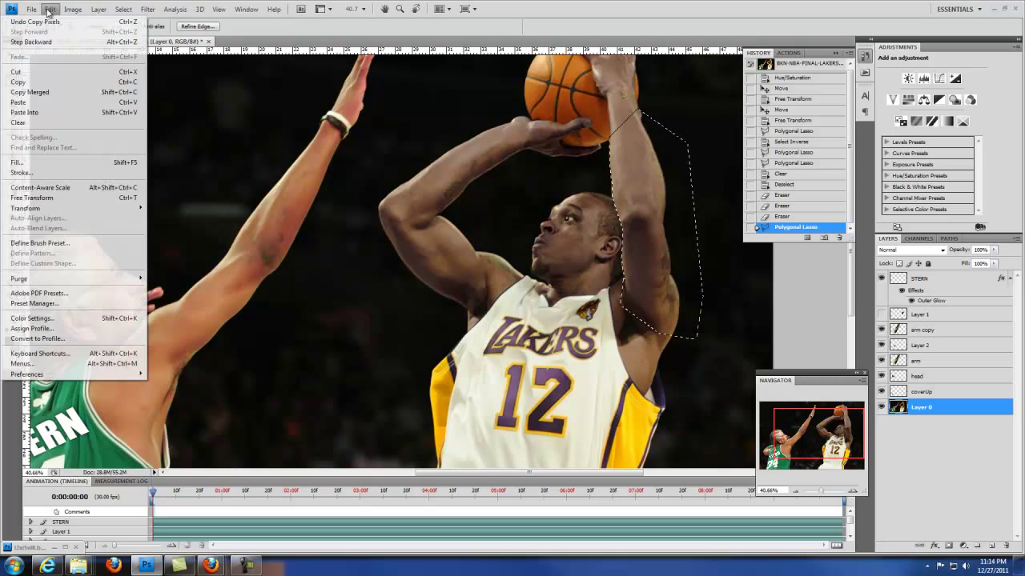
{"action": "left_click", "coordinate": [535, 14]}
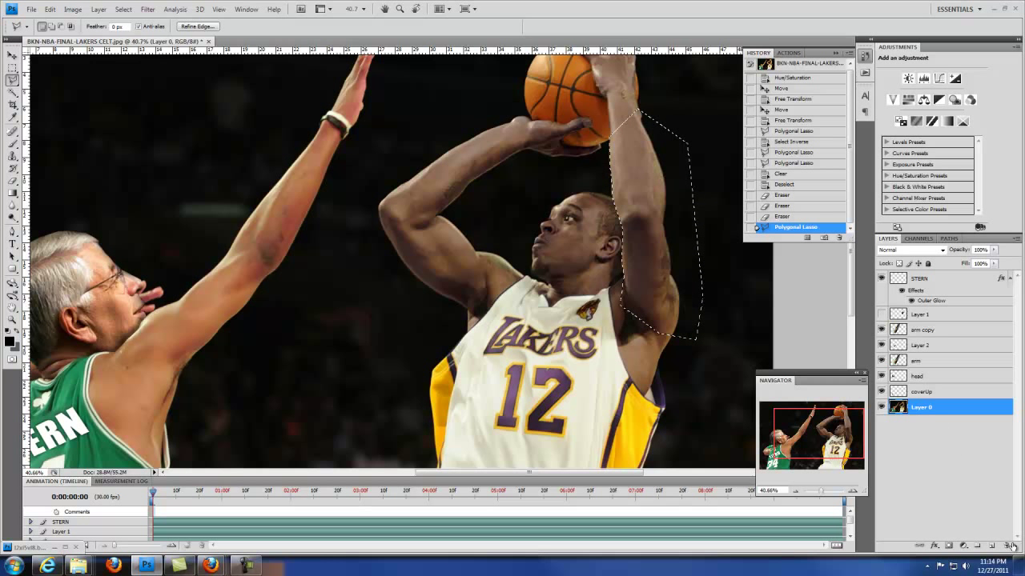
{"action": "left_click", "coordinate": [992, 546]}
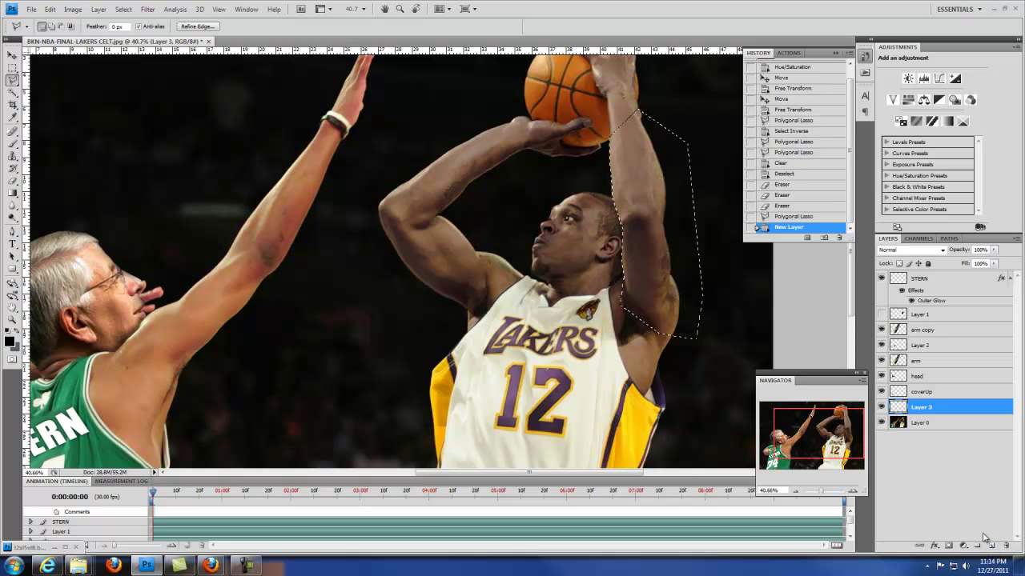
{"action": "key", "text": "ctrl+v"}
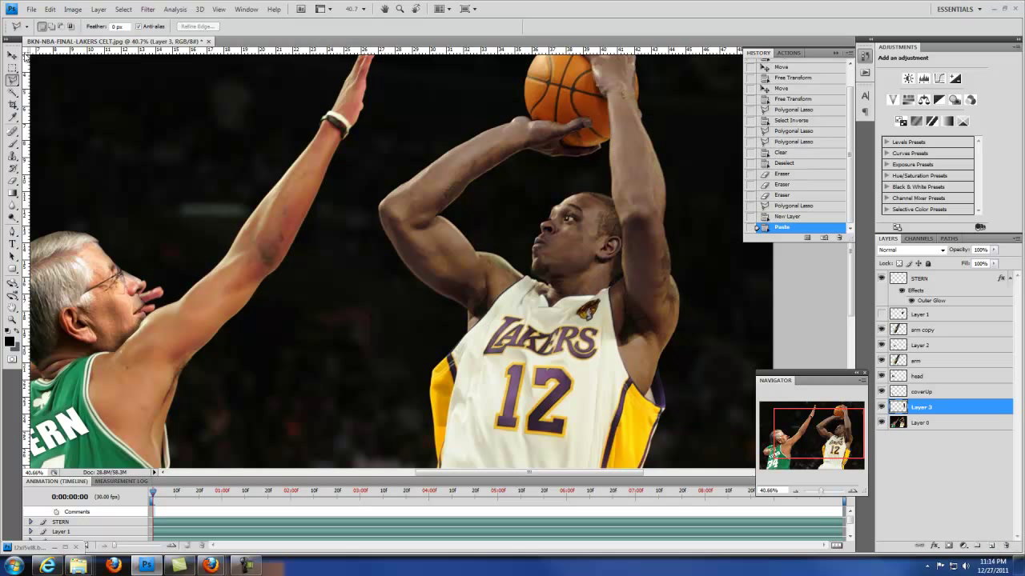
{"action": "left_click", "coordinate": [12, 55]}
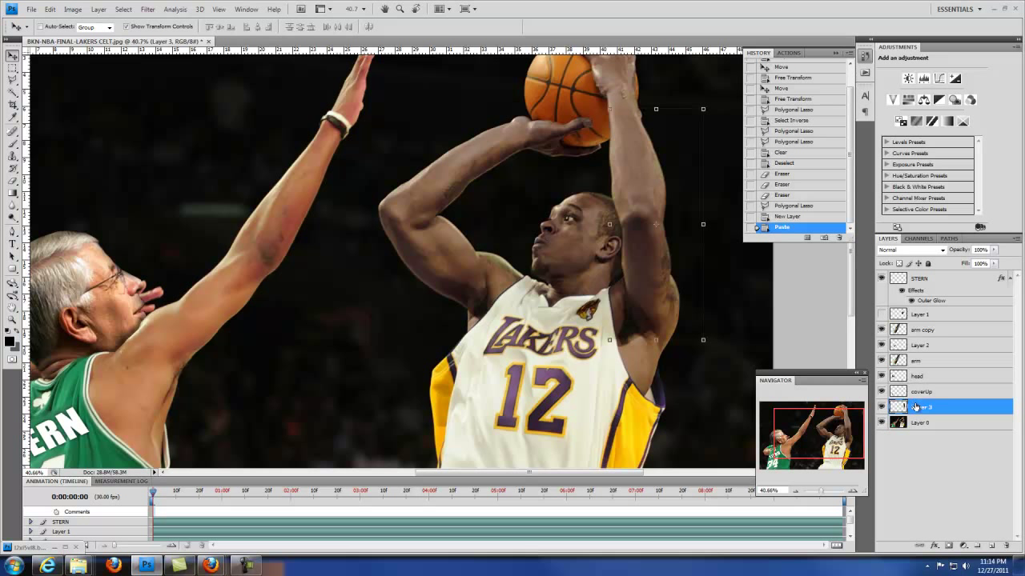
{"action": "left_click_drag", "start_coordinate": [918, 412], "coordinate": [916, 309]}
Step: Rename Layer 1 to head2 and the pasted arm layer, Layer 3, to arm
{"action": "left_click", "coordinate": [882, 330]}
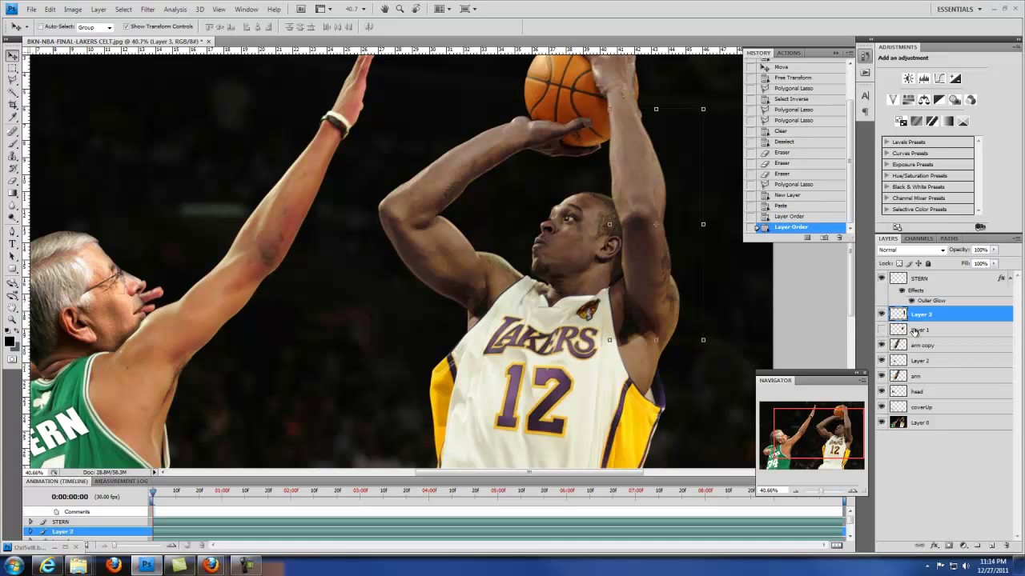
{"action": "double_click", "coordinate": [920, 329]}
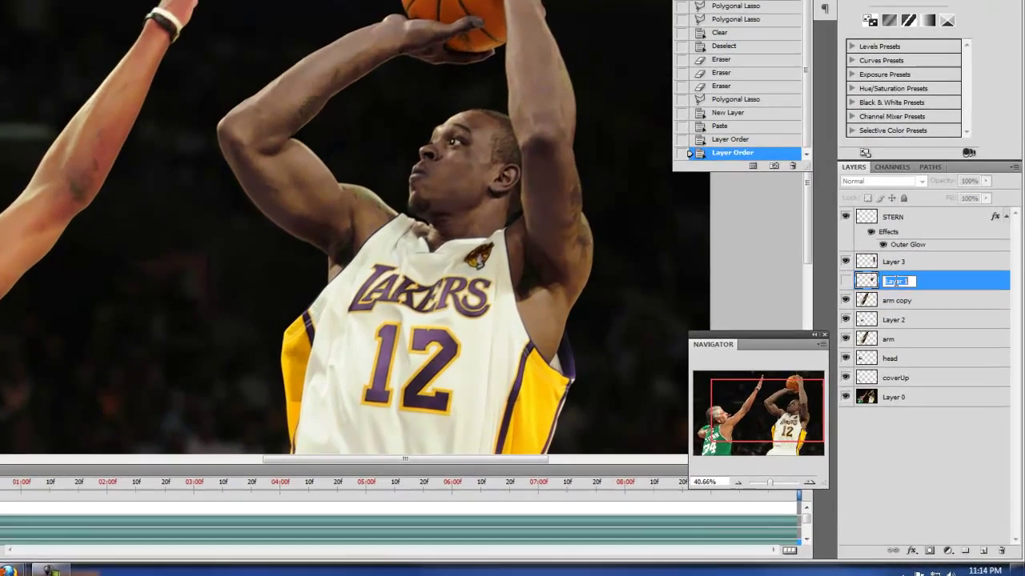
{"action": "type", "text": "H"}
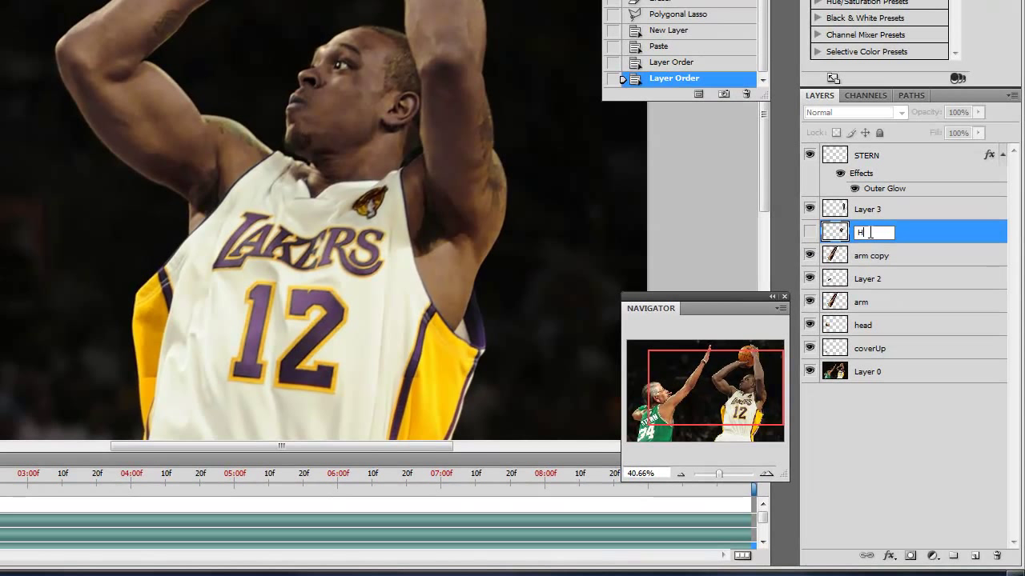
{"action": "type", "text": "EADd2"}
{"action": "key", "text": "Return"}
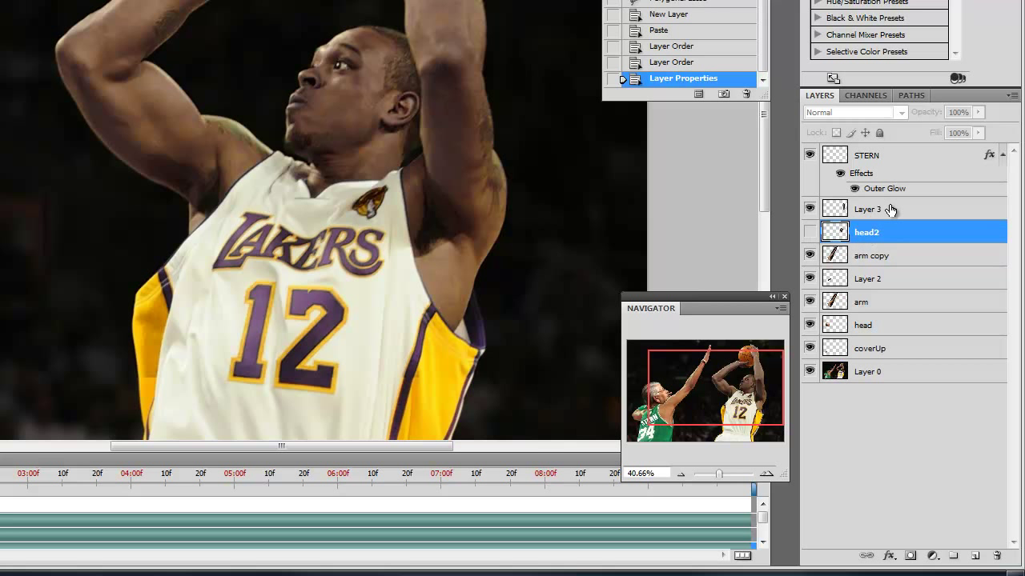
{"action": "double_click", "coordinate": [878, 210]}
{"action": "type", "text": "arm"}
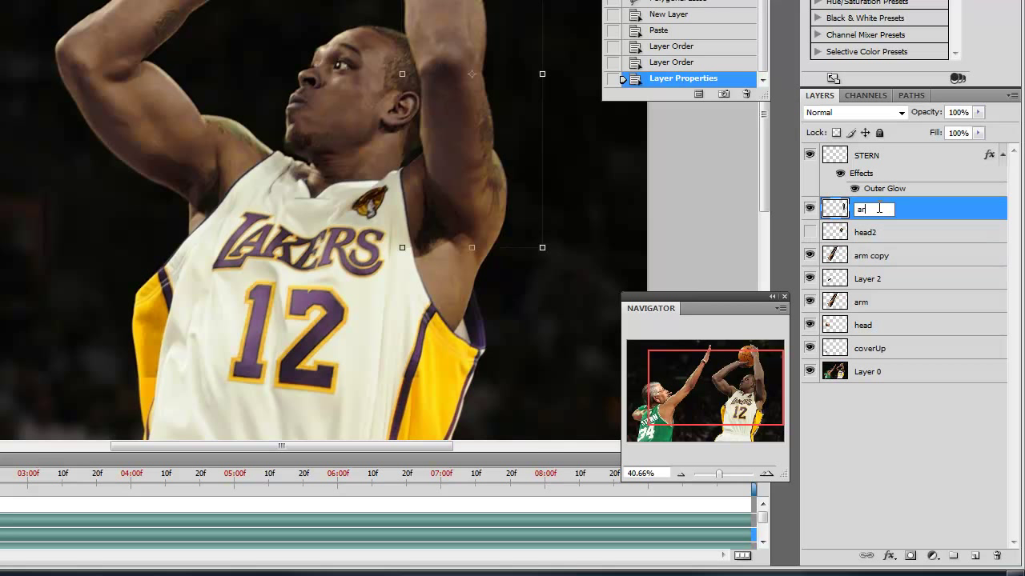
{"action": "key", "text": "Return"}
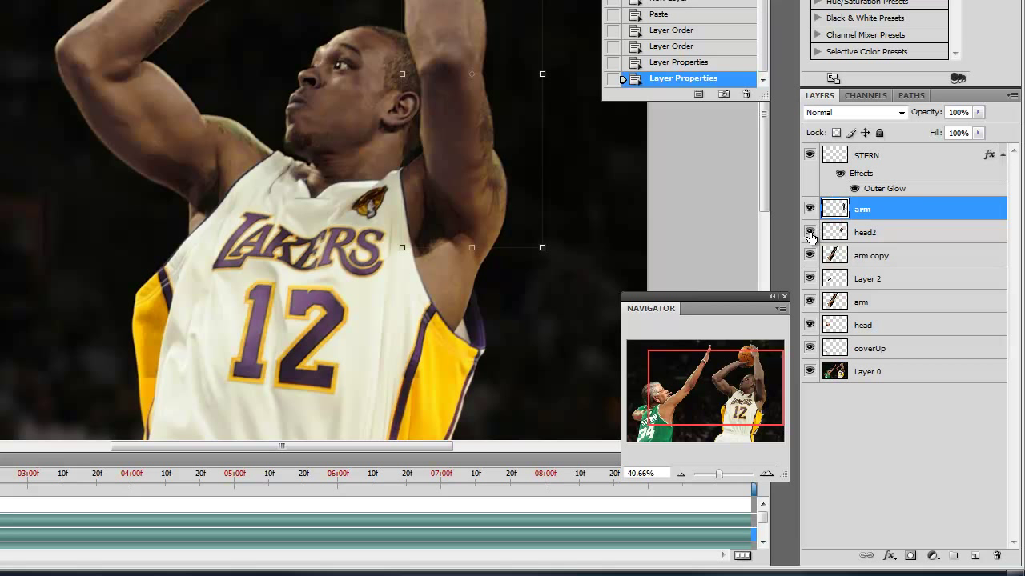
Step: Show the head2 layer and toggle the new arm layer's visibility to compare how it overlaps the head
{"action": "left_click", "coordinate": [810, 232]}
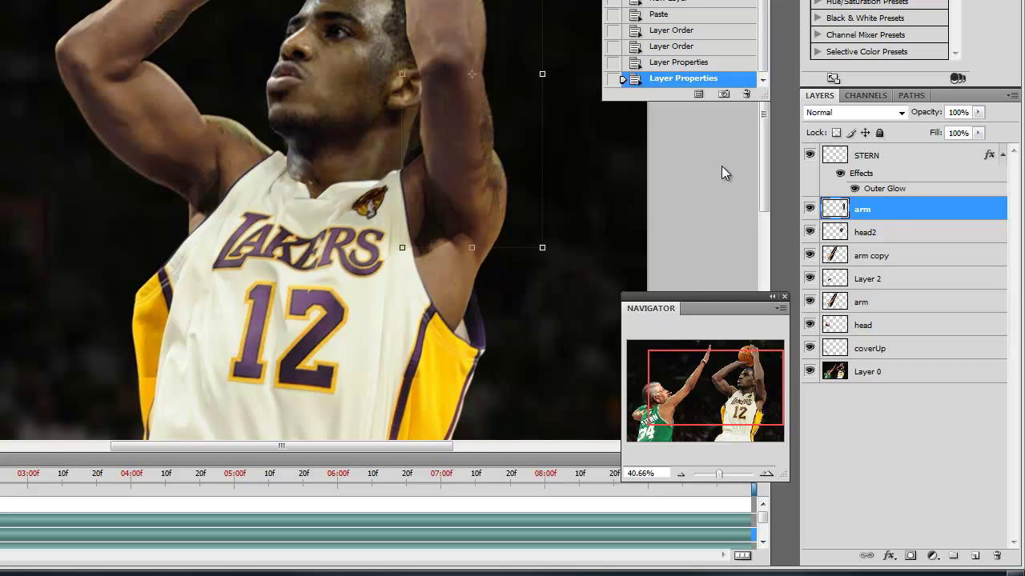
{"action": "left_click", "coordinate": [809, 209]}
{"action": "left_click", "coordinate": [809, 209]}
{"action": "left_click", "coordinate": [809, 209]}
{"action": "left_click", "coordinate": [809, 209]}
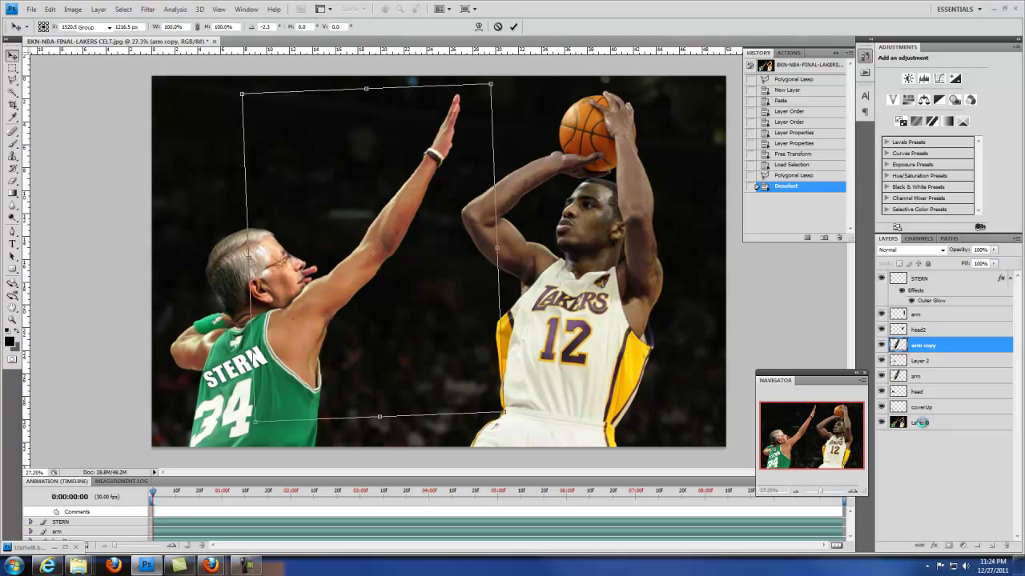
Step: Apply the -2.3° rotation to the arm copy layer and load the layer's outline as a selection
{"action": "key", "text": "Return"}
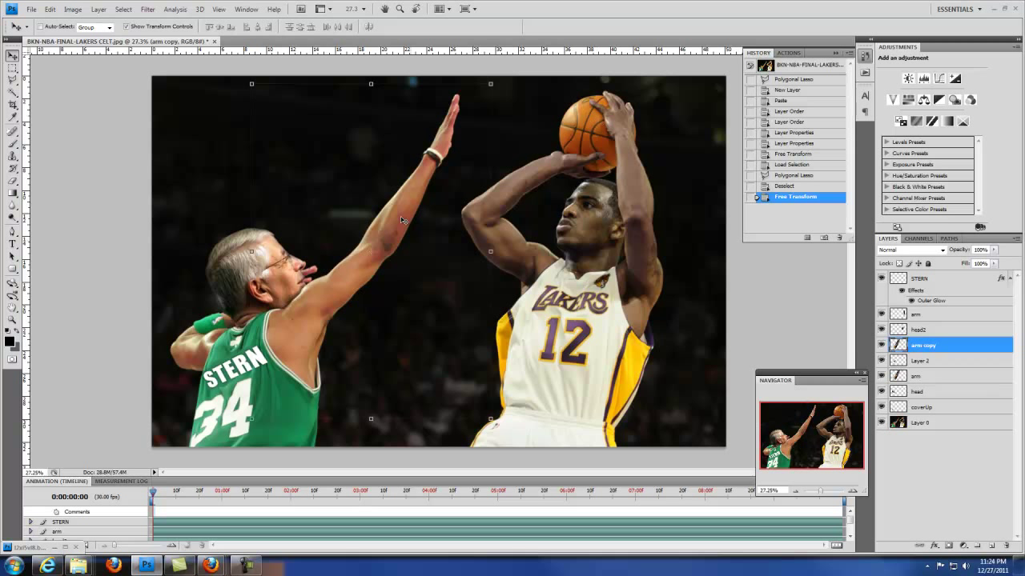
{"action": "left_click", "coordinate": [906, 349], "text": "ctrl"}
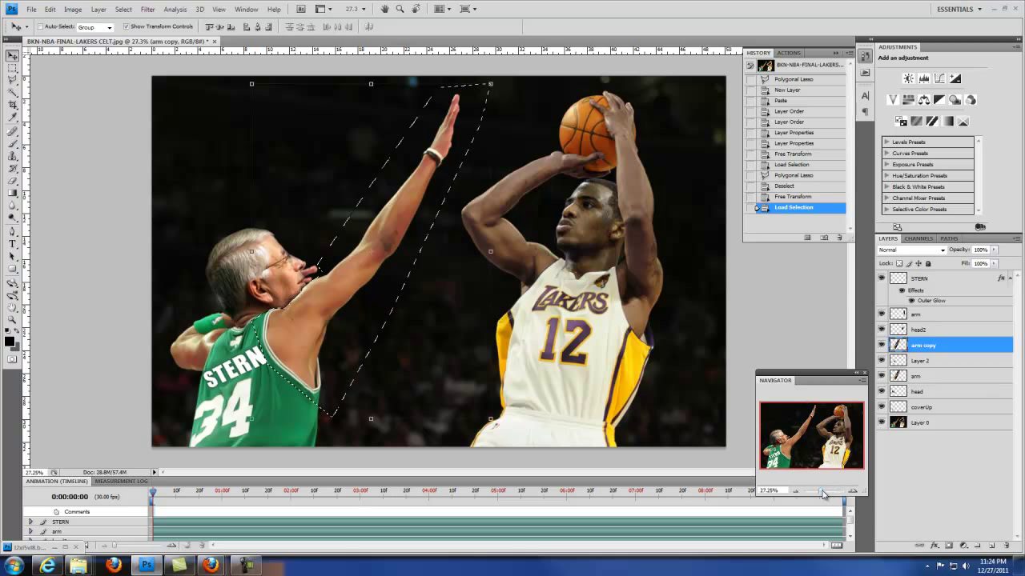
Step: Outline the Celtics player's raised arm, hand and shoulder closely on the arm copy layer with the Polygonal Lasso
{"action": "left_click_drag", "start_coordinate": [819, 492], "coordinate": [829, 494]}
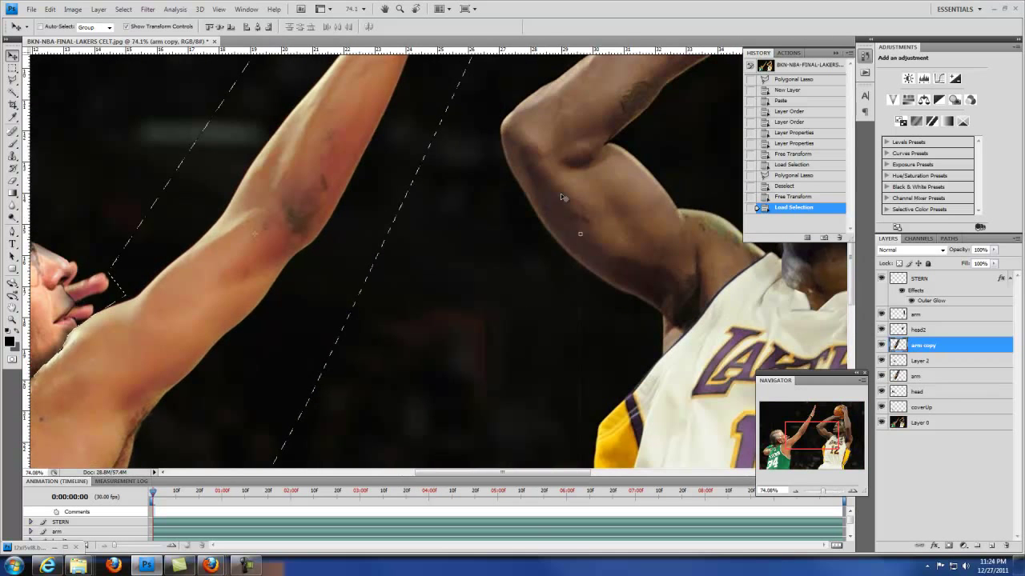
{"action": "left_click_drag", "start_coordinate": [536, 200], "coordinate": [624, 301]}
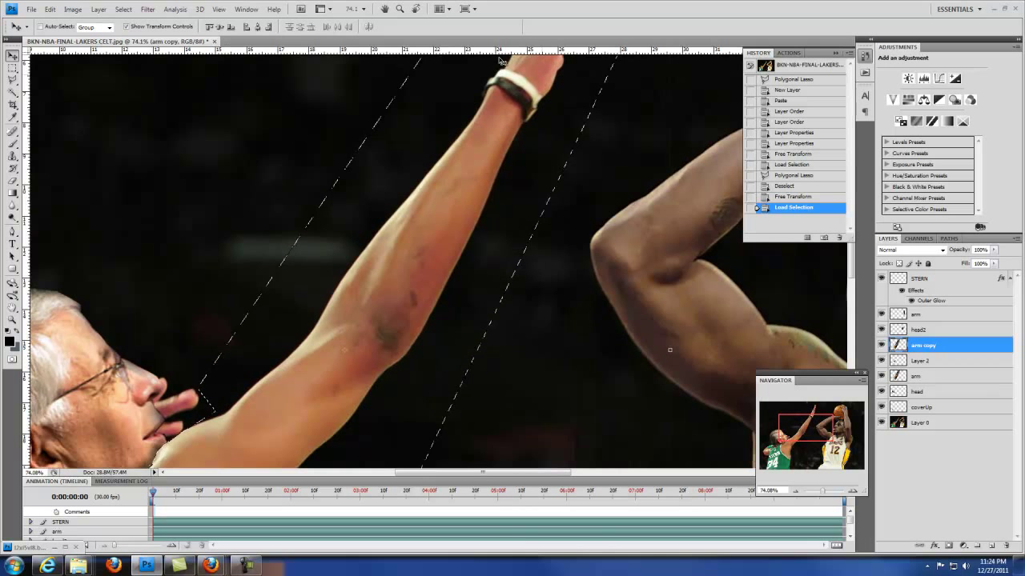
{"action": "left_click_drag", "start_coordinate": [549, 339], "coordinate": [535, 345]}
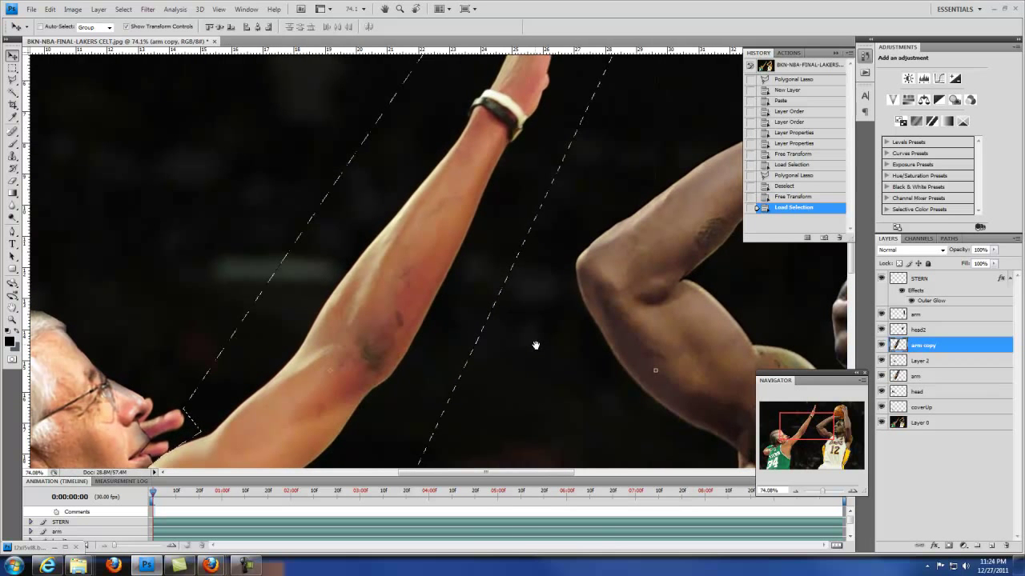
{"action": "left_click", "coordinate": [12, 80]}
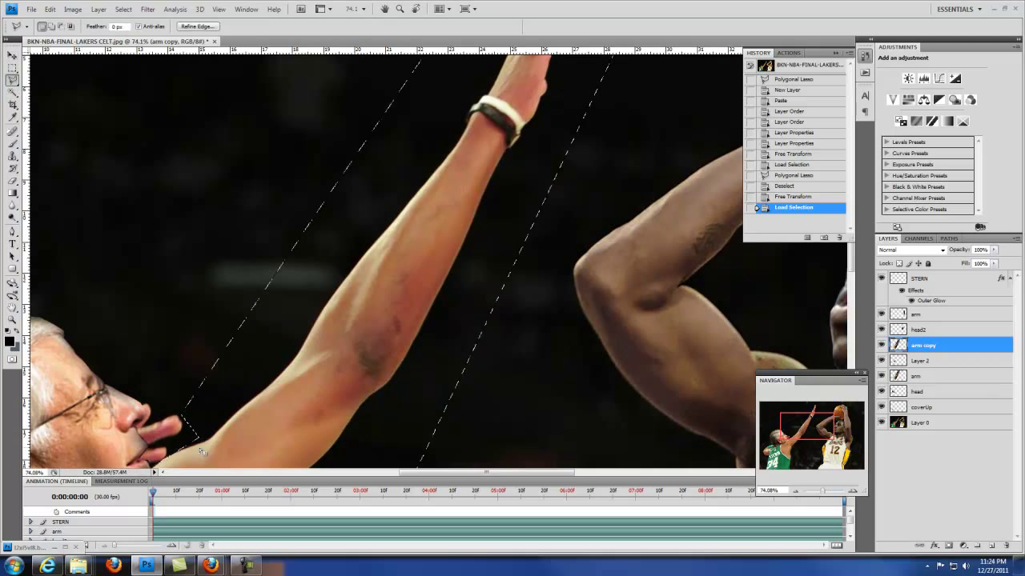
{"action": "left_click", "coordinate": [168, 449]}
{"action": "left_click", "coordinate": [208, 436]}
{"action": "left_click_drag", "start_coordinate": [458, 136], "coordinate": [312, 273]}
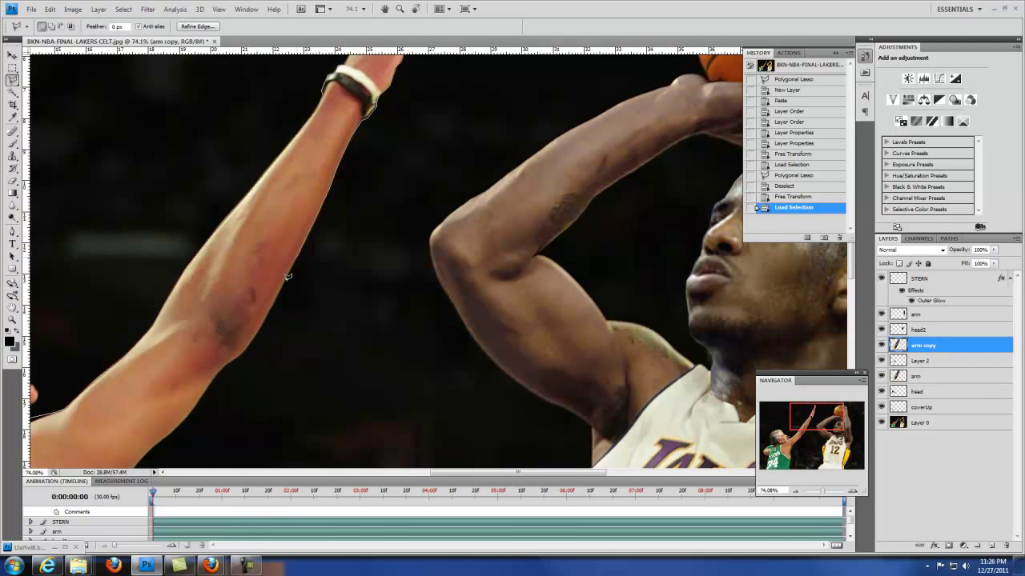
{"action": "left_click", "coordinate": [265, 320]}
{"action": "left_click_drag", "start_coordinate": [226, 336], "coordinate": [420, 182]}
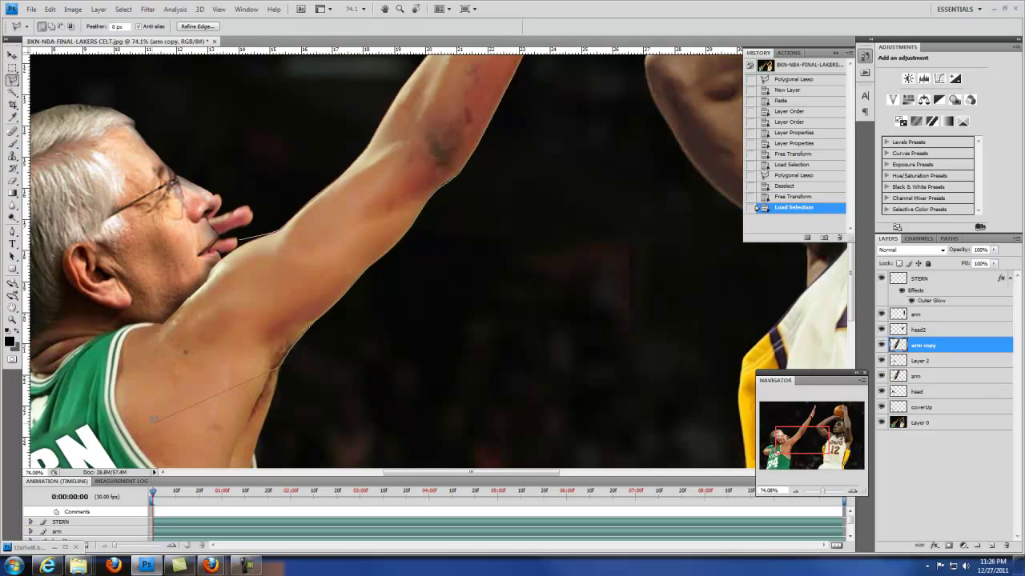
{"action": "key", "text": "Delete"}
{"action": "key", "text": "Delete"}
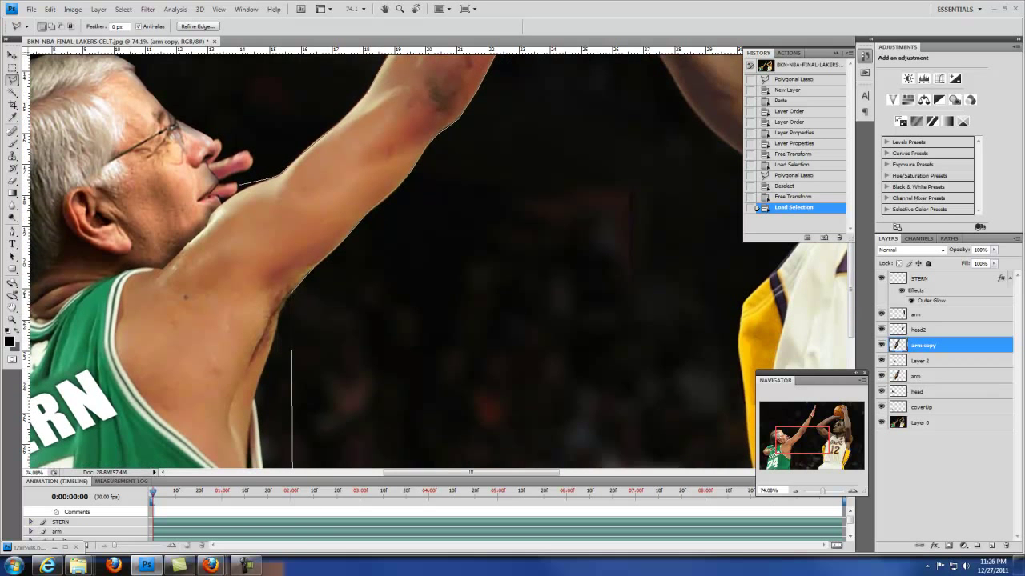
{"action": "left_click", "coordinate": [88, 408]}
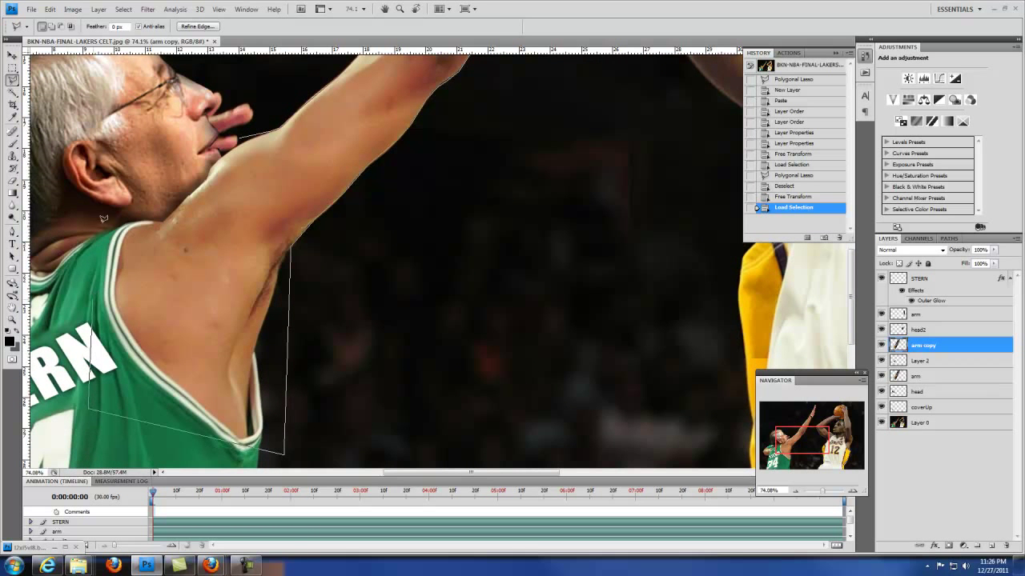
{"action": "left_click", "coordinate": [241, 134]}
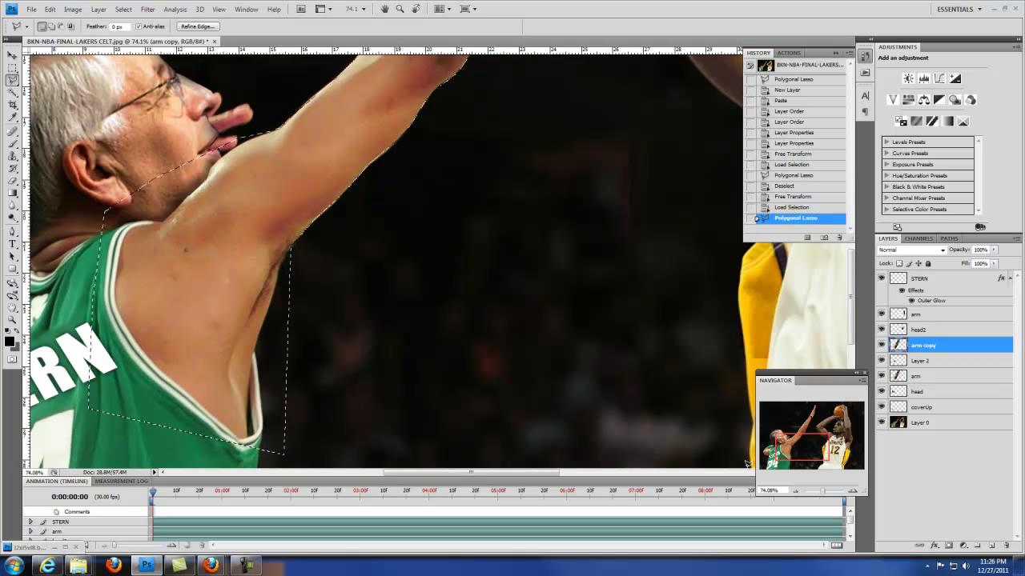
Step: Invert the selection, delete the background around the Celtics player's arm on the arm copy layer, and deselect
{"action": "left_click_drag", "start_coordinate": [843, 493], "coordinate": [821, 491]}
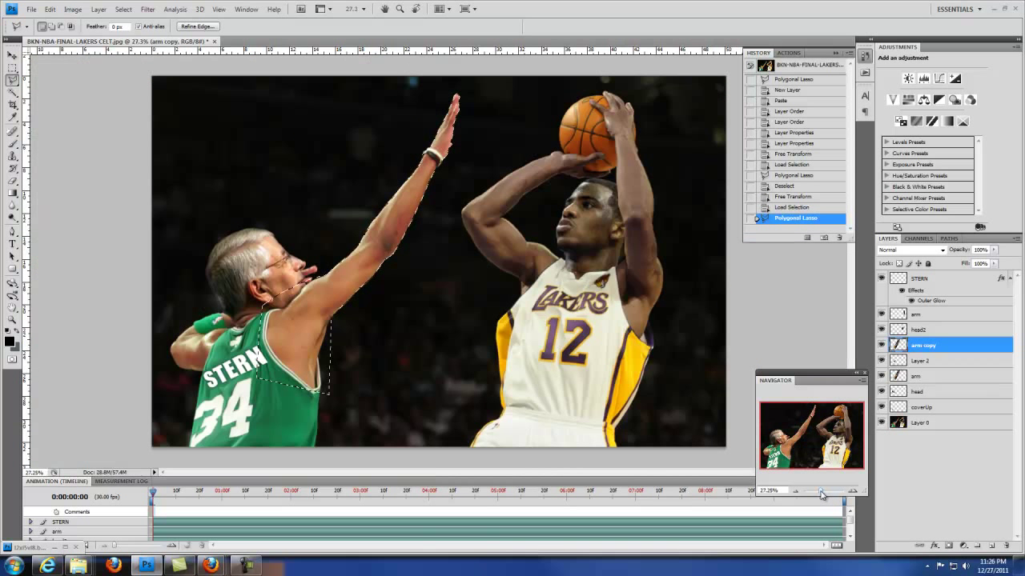
{"action": "key", "text": "ctrl+shift+i"}
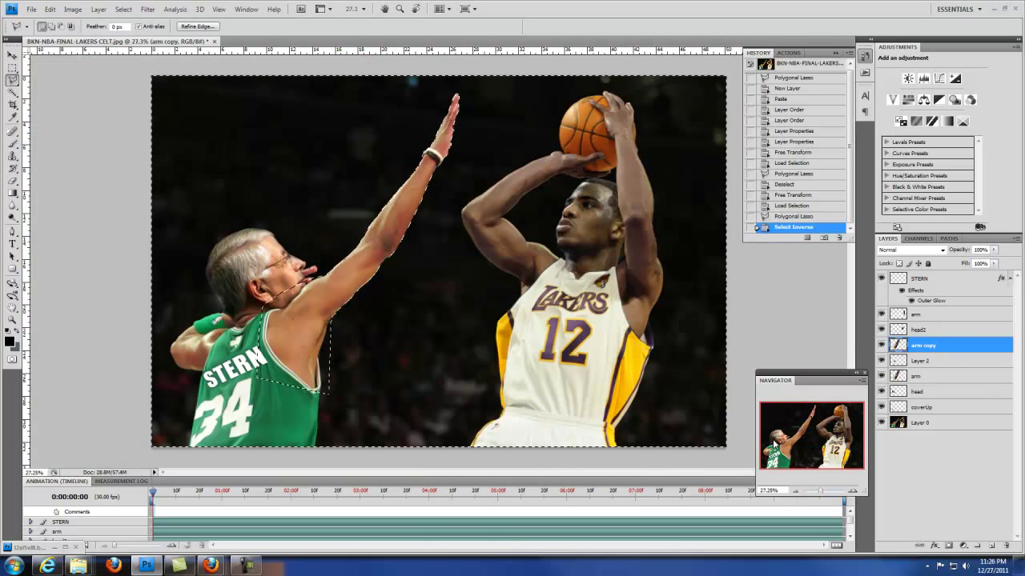
{"action": "key", "text": "Delete"}
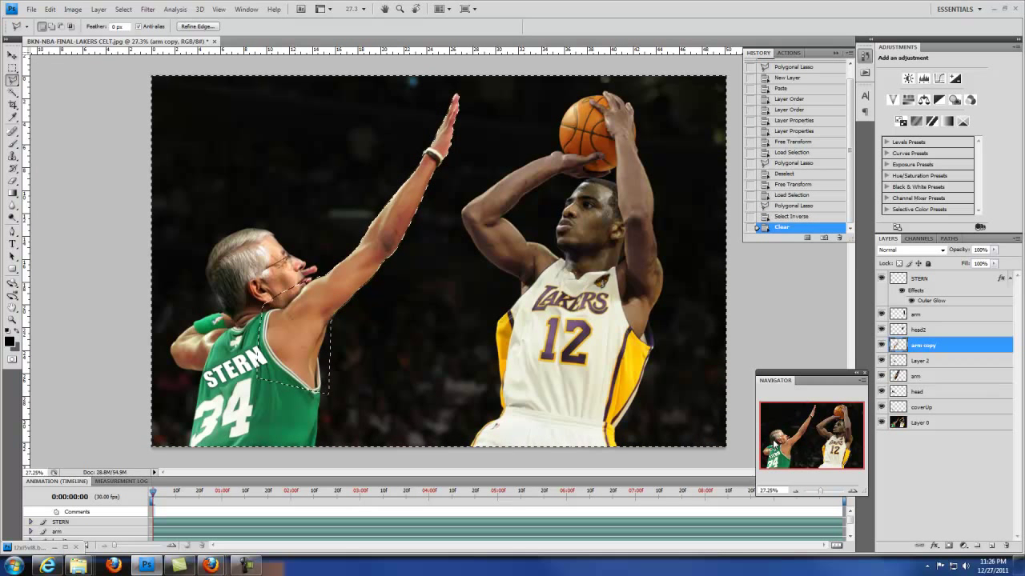
{"action": "left_click", "coordinate": [12, 69]}
{"action": "left_click", "coordinate": [201, 131]}
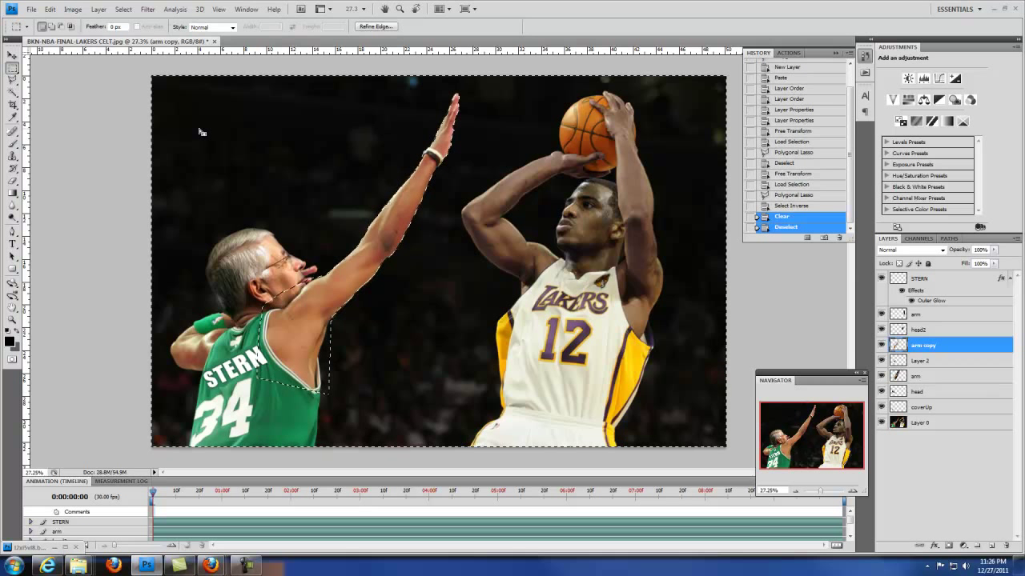
{"action": "left_click", "coordinate": [12, 55]}
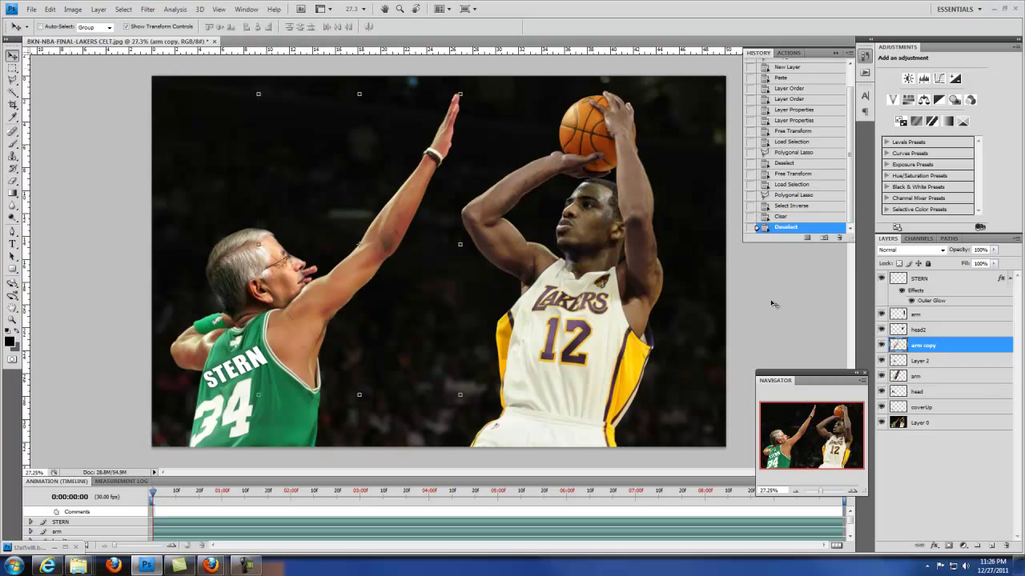
Step: Load the outline of the arm copy layer as a selection
{"action": "left_click", "coordinate": [900, 348], "text": "ctrl"}
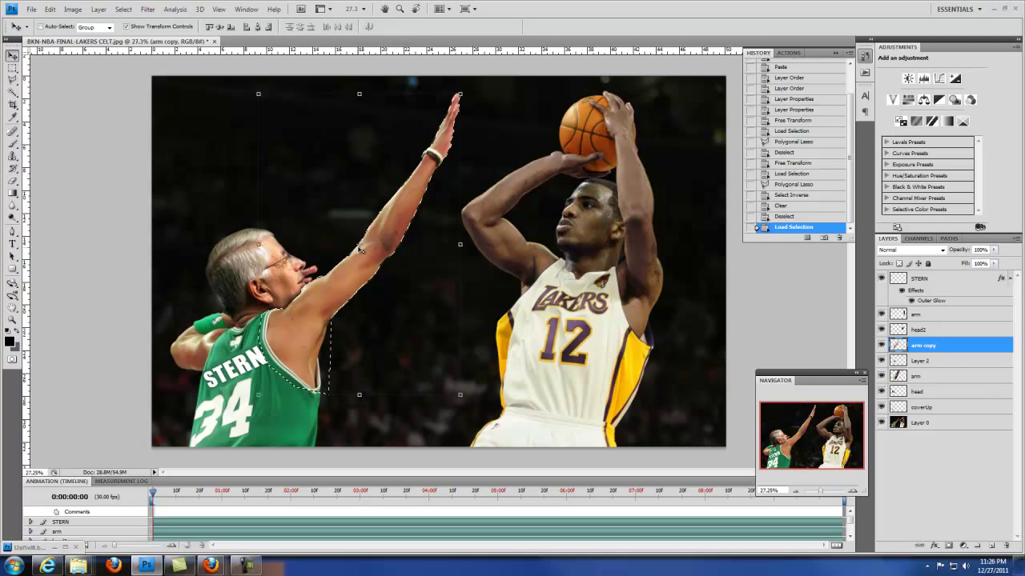
{"action": "key", "text": "ctrl+t"}
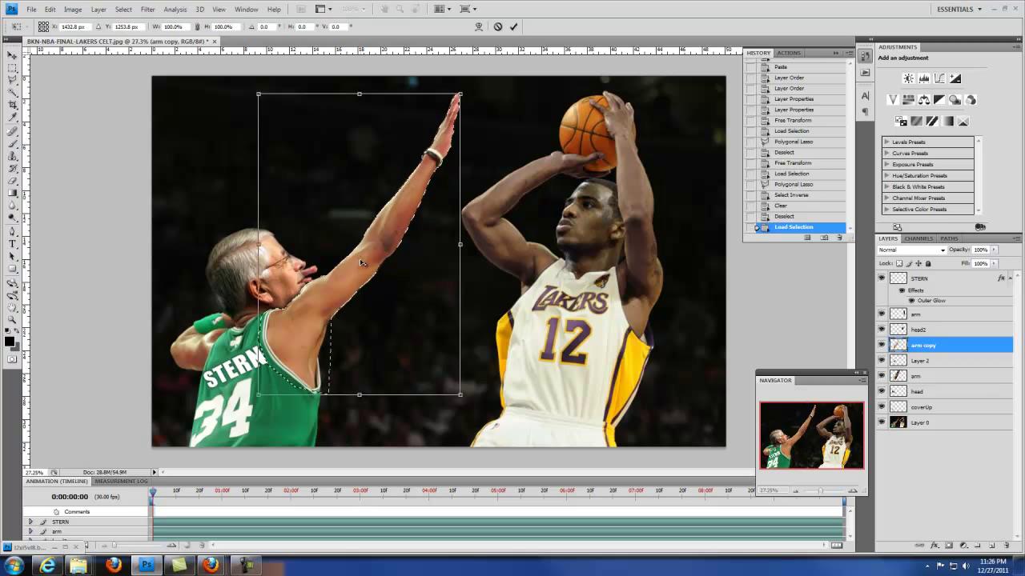
{"action": "left_click_drag", "start_coordinate": [361, 263], "coordinate": [317, 313]}
{"action": "left_click_drag", "start_coordinate": [463, 91], "coordinate": [478, 79]}
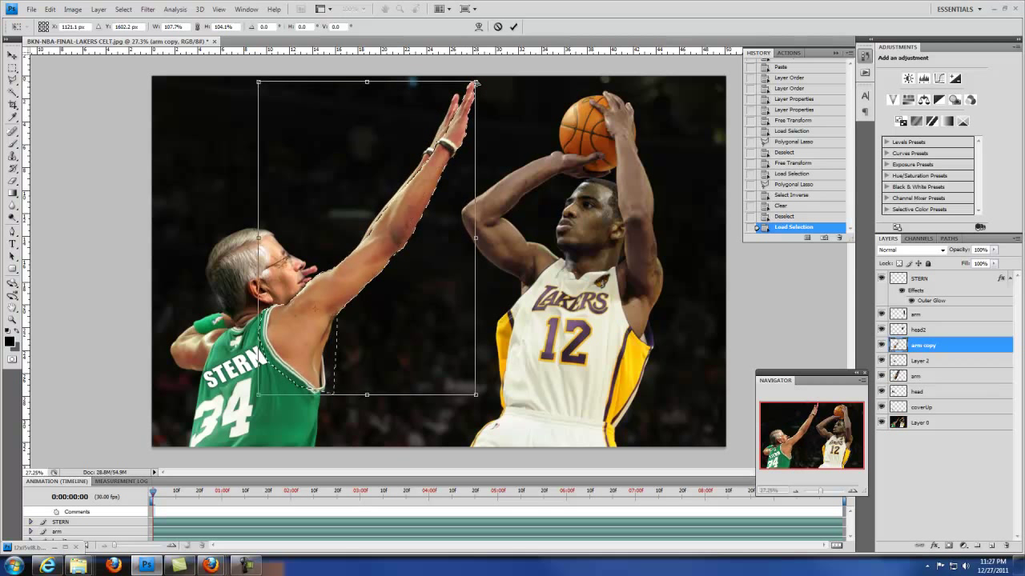
{"action": "key", "text": "ctrl+z"}
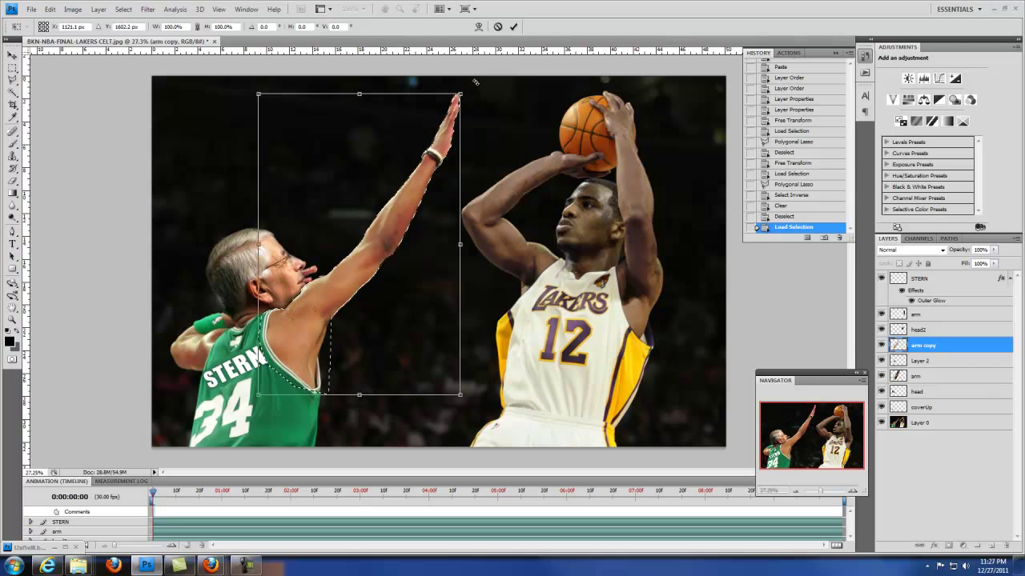
{"action": "left_click_drag", "start_coordinate": [459, 94], "coordinate": [471, 88]}
{"action": "key", "text": "ctrl+z"}
Step: Subtract the torso area below the Celtics player's shoulder from the arm selection with the Polygonal Lasso
{"action": "left_click", "coordinate": [13, 80]}
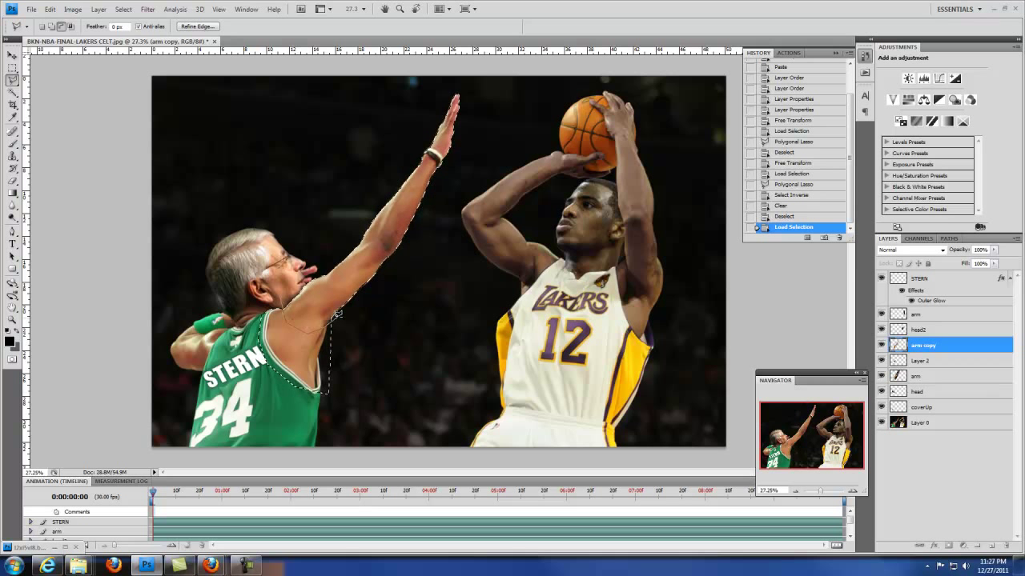
{"action": "left_click", "coordinate": [354, 359]}
{"action": "left_click", "coordinate": [349, 433]}
{"action": "left_click", "coordinate": [280, 428]}
{"action": "left_click", "coordinate": [238, 382]}
{"action": "left_click", "coordinate": [246, 323]}
{"action": "left_click", "coordinate": [266, 290]}
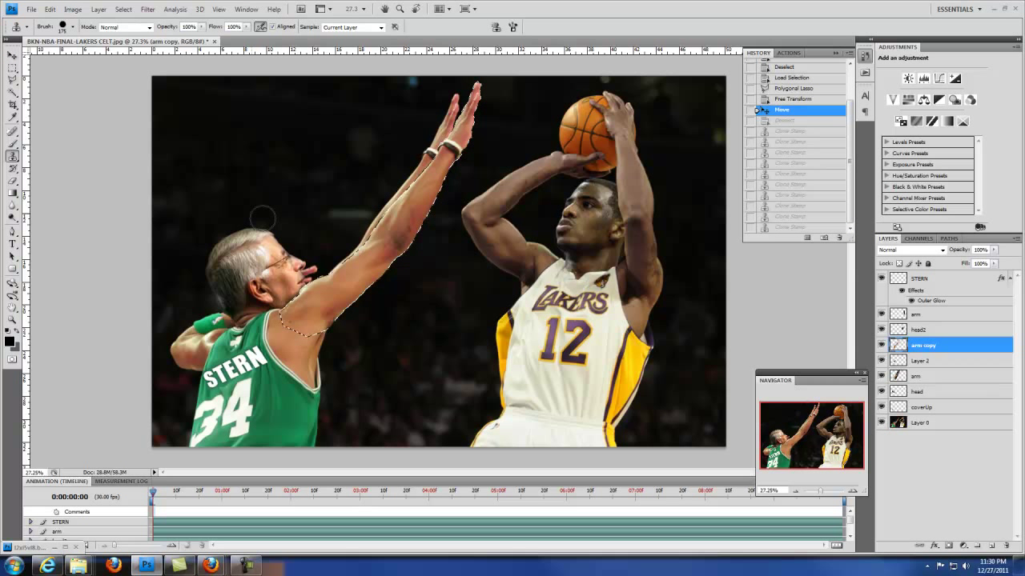
Step: Scale the selected raised arm on the arm copy layer to 106.3% width and 102.1% height with Free Transform
{"action": "left_click", "coordinate": [12, 54]}
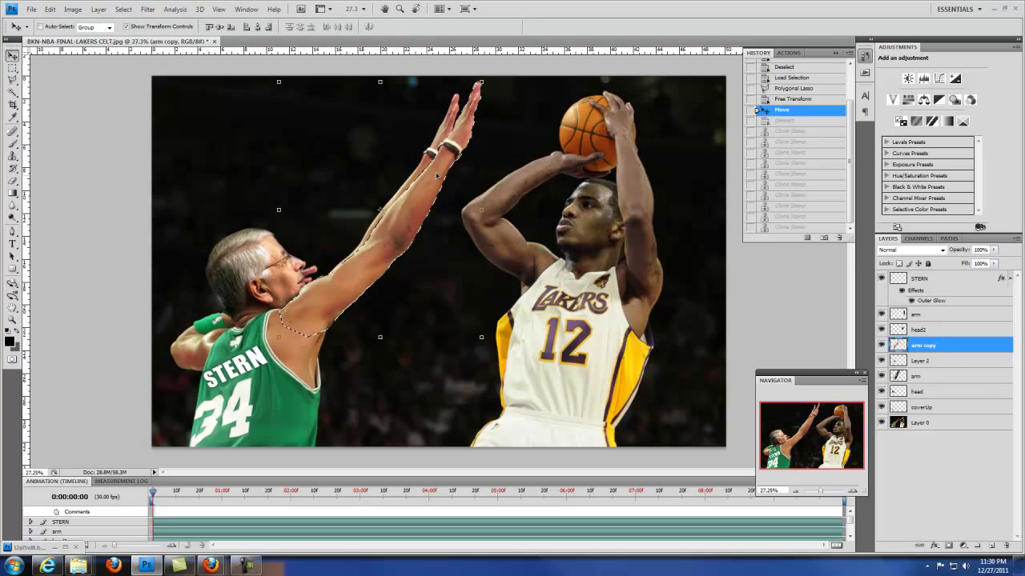
{"action": "key", "text": "ctrl+t"}
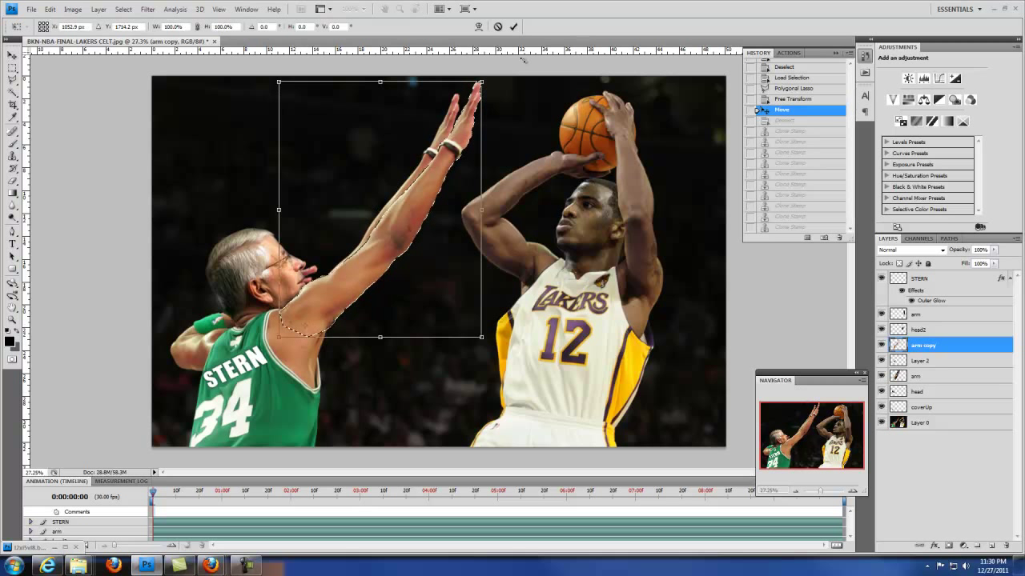
{"action": "left_click_drag", "start_coordinate": [482, 80], "coordinate": [496, 73]}
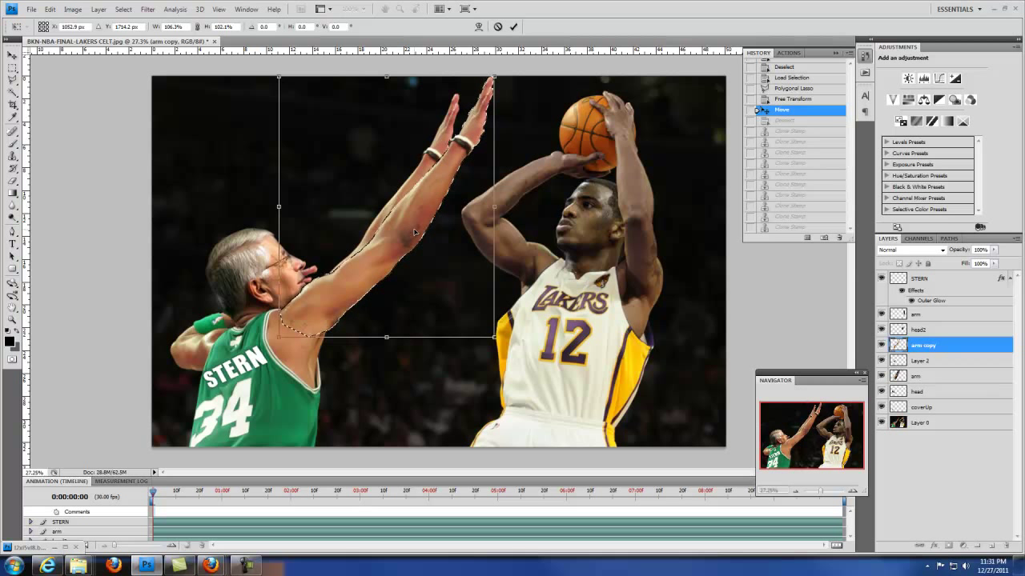
{"action": "key", "text": "Return"}
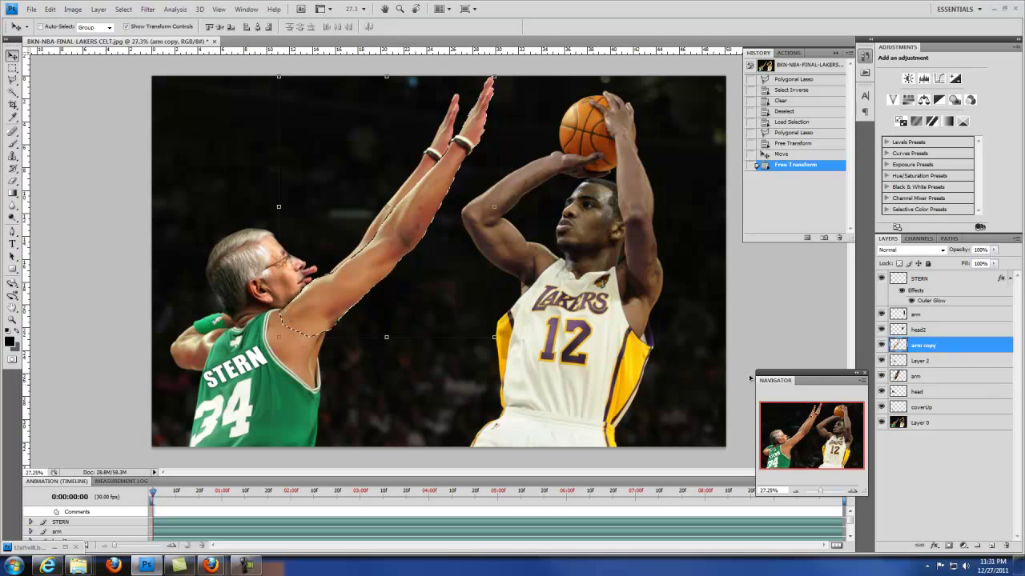
Step: Nudge the enlarged arm slightly down and left toward the shoulder, and check its alignment from shoulder to fingertips
{"action": "left_click_drag", "start_coordinate": [819, 492], "coordinate": [825, 493]}
{"action": "left_click_drag", "start_coordinate": [446, 354], "coordinate": [493, 287]}
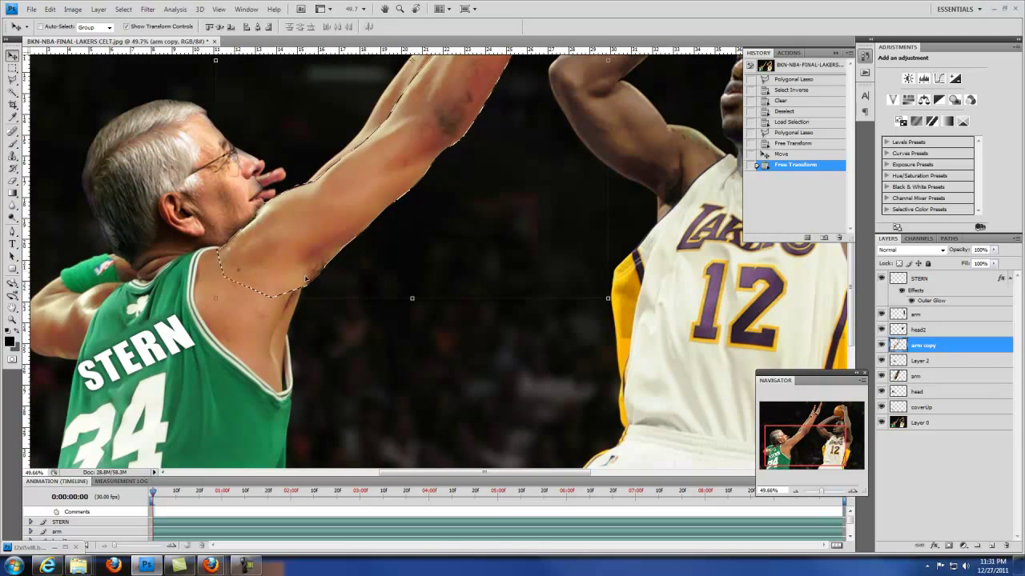
{"action": "left_click_drag", "start_coordinate": [341, 200], "coordinate": [327, 208]}
{"action": "scroll", "coordinate": [385, 190], "scroll_direction": "up", "scroll_amount": 8}
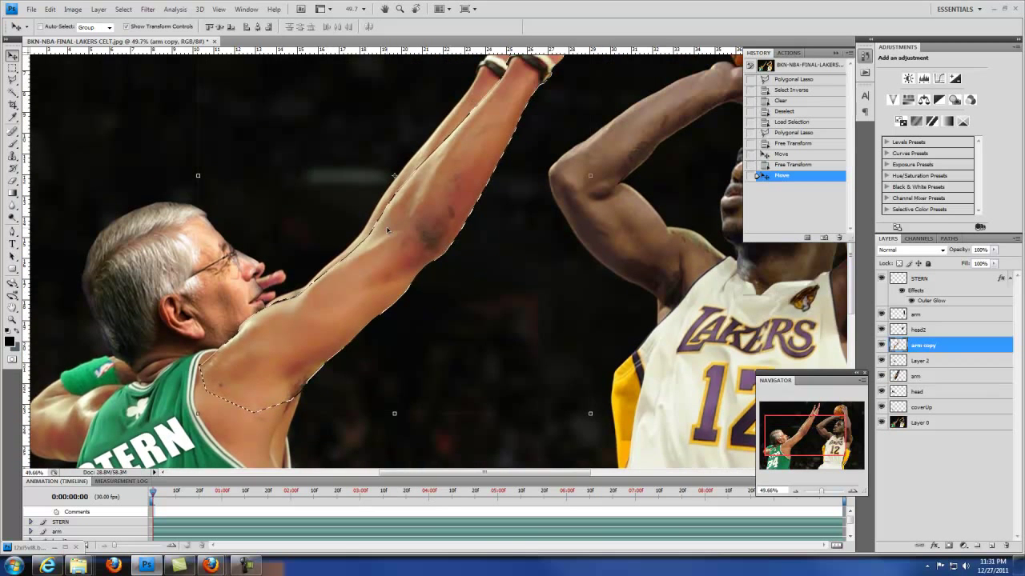
{"action": "scroll", "coordinate": [385, 233], "scroll_direction": "up", "scroll_amount": 5}
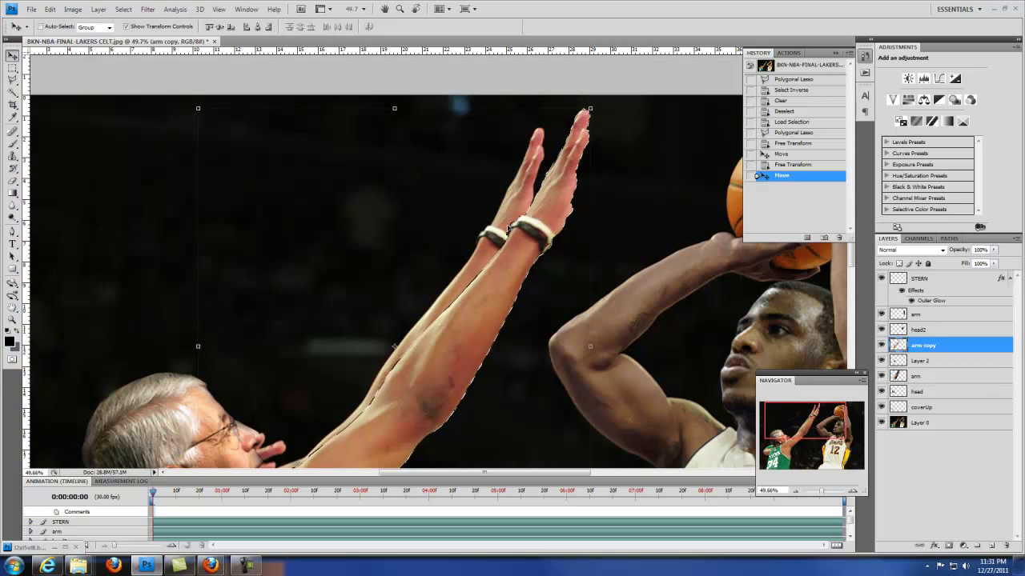
{"action": "scroll", "coordinate": [508, 228], "scroll_direction": "down", "scroll_amount": 9}
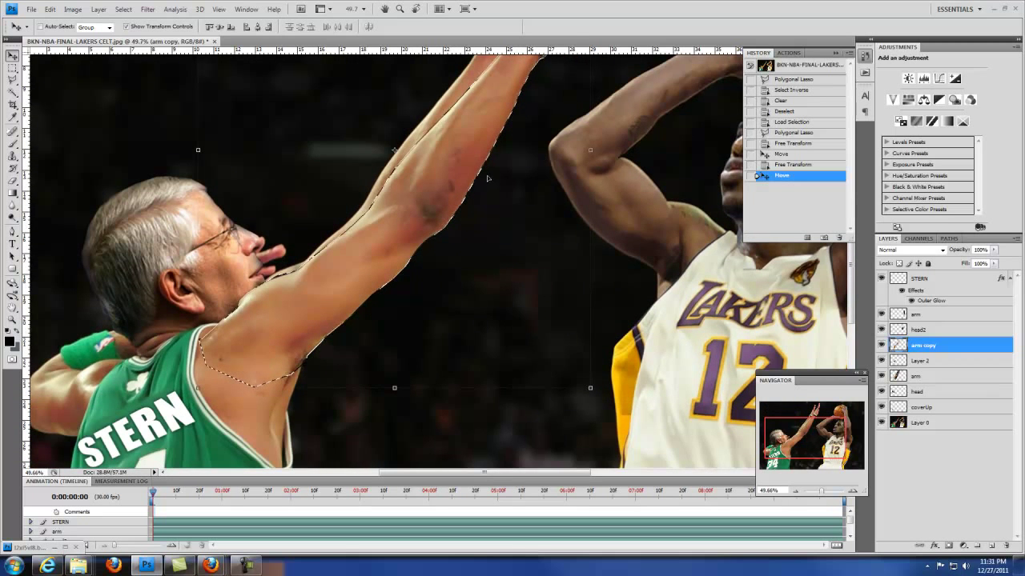
{"action": "scroll", "coordinate": [488, 177], "scroll_direction": "up", "scroll_amount": 8}
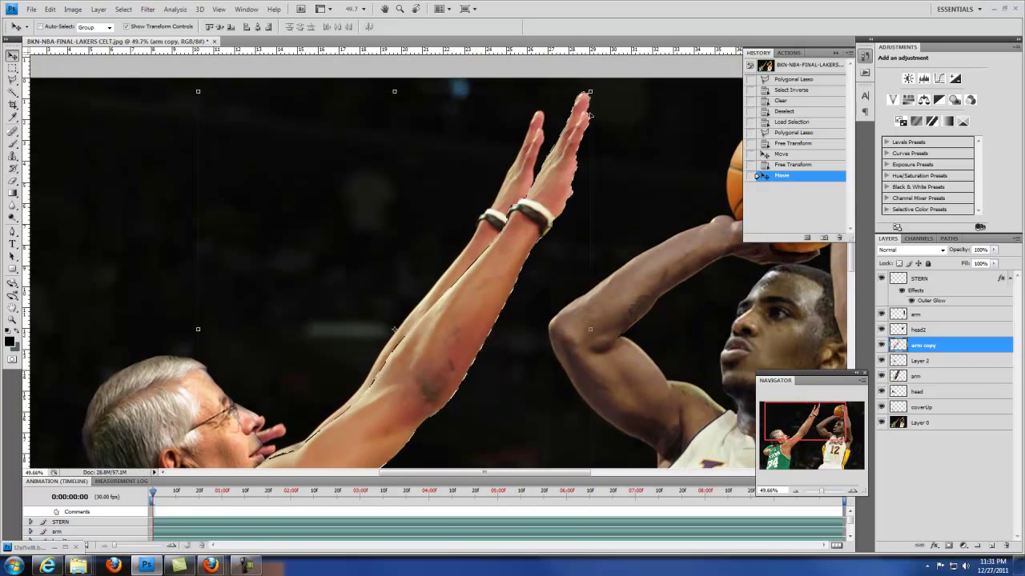
{"action": "scroll", "coordinate": [480, 200], "scroll_direction": "down", "scroll_amount": 8}
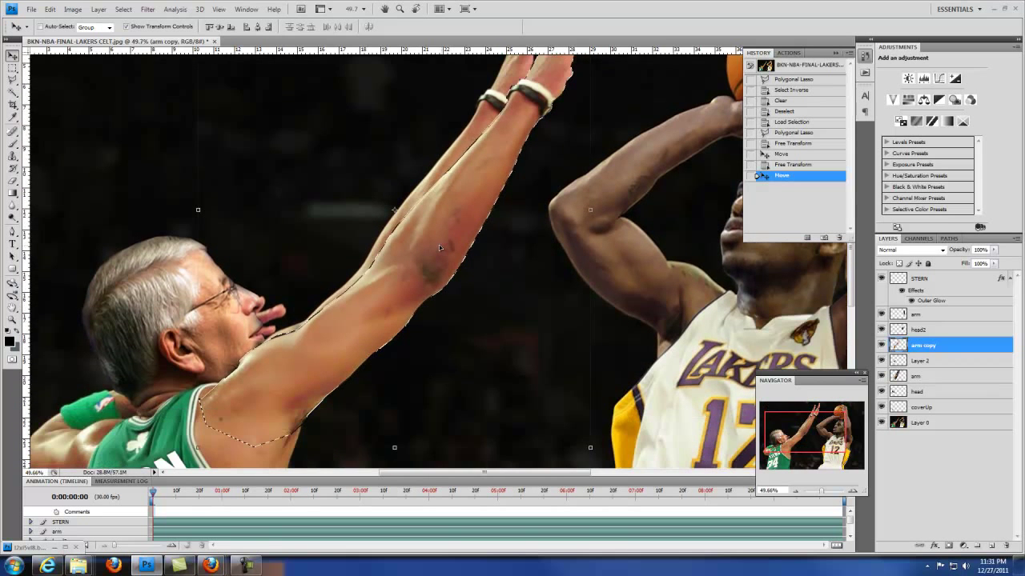
Step: Scale the selected arm again to 102.6% in both width and height with Free Transform, and apply it
{"action": "key", "text": "ctrl+t"}
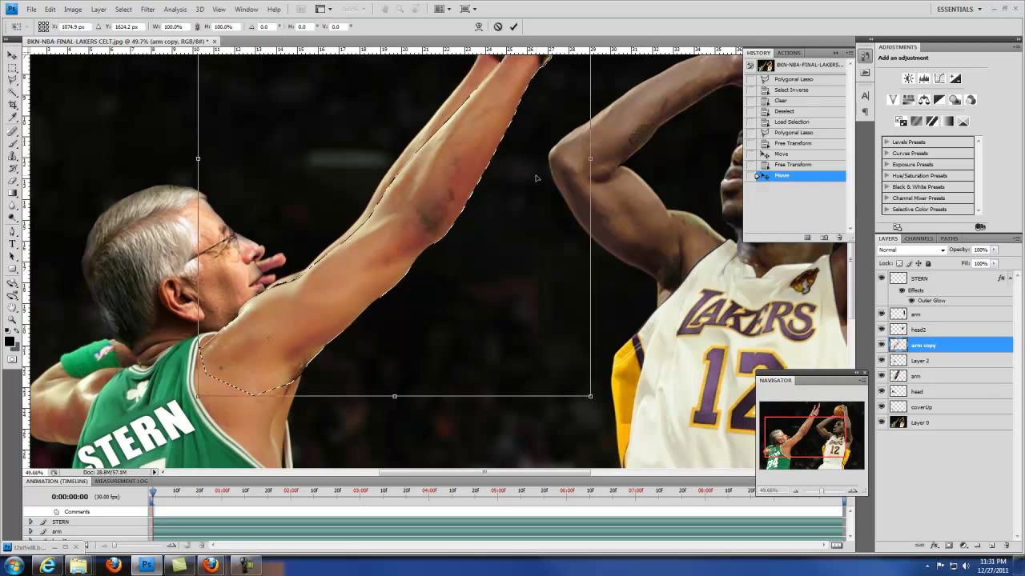
{"action": "scroll", "coordinate": [271, 341], "scroll_direction": "up", "scroll_amount": 8}
{"action": "scroll", "coordinate": [590, 160], "scroll_direction": "up", "scroll_amount": 2}
{"action": "left_click_drag", "start_coordinate": [590, 154], "coordinate": [610, 150]}
{"action": "scroll", "coordinate": [516, 328], "scroll_direction": "down", "scroll_amount": 8}
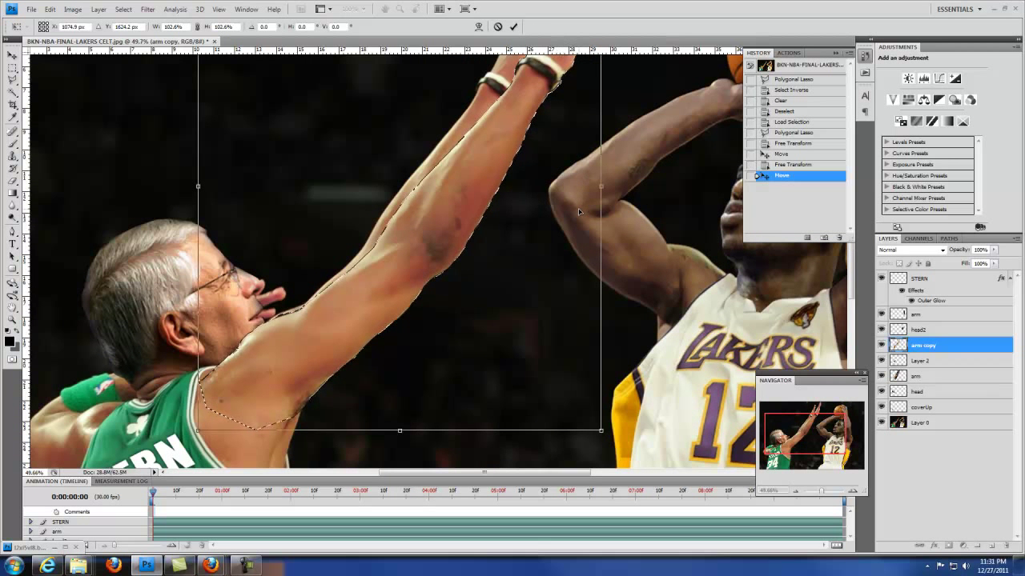
{"action": "scroll", "coordinate": [565, 169], "scroll_direction": "up", "scroll_amount": 4}
{"action": "scroll", "coordinate": [564, 169], "scroll_direction": "up", "scroll_amount": 2}
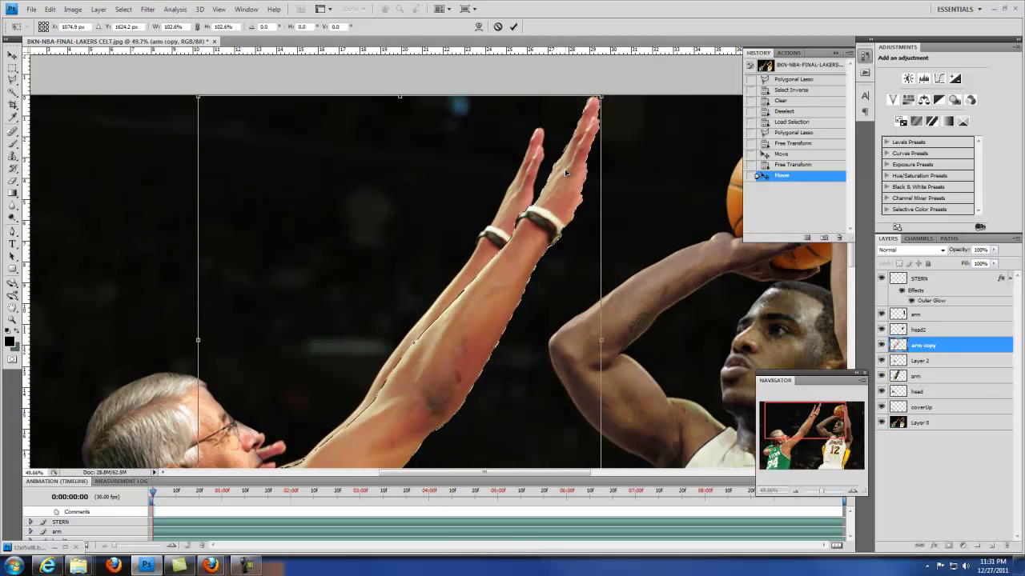
{"action": "scroll", "coordinate": [563, 169], "scroll_direction": "down", "scroll_amount": 4}
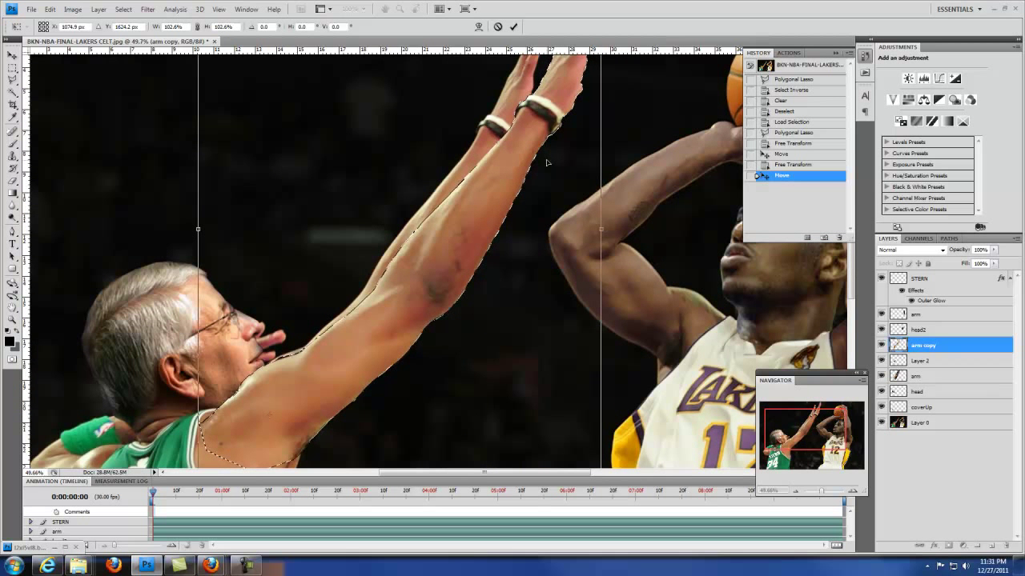
{"action": "key", "text": "Return"}
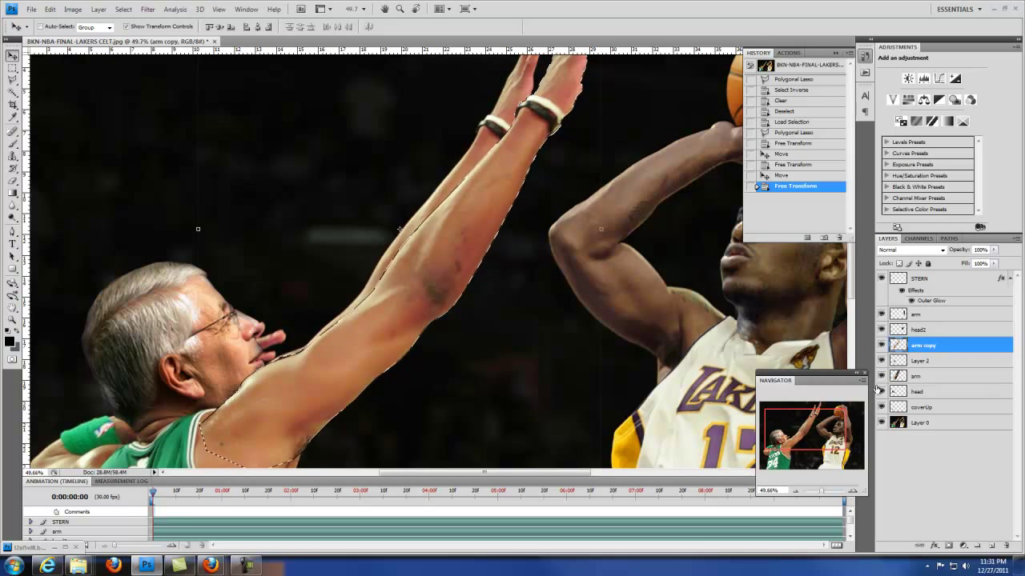
Step: Hide the arm copy, Layer 2 and lower arm layers, make Layer 0 active and clear the arm selection
{"action": "left_click", "coordinate": [882, 345]}
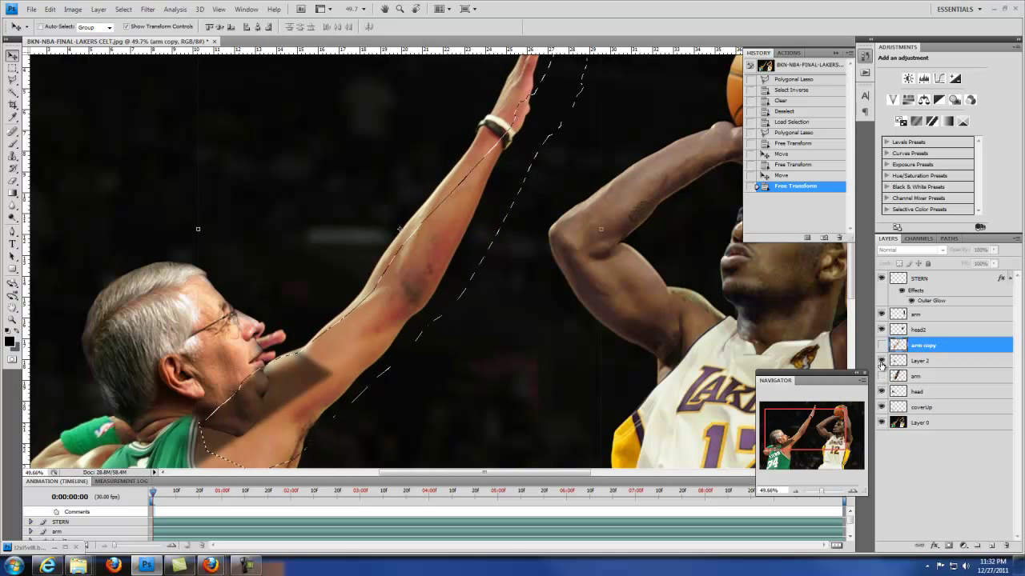
{"action": "left_click", "coordinate": [882, 362]}
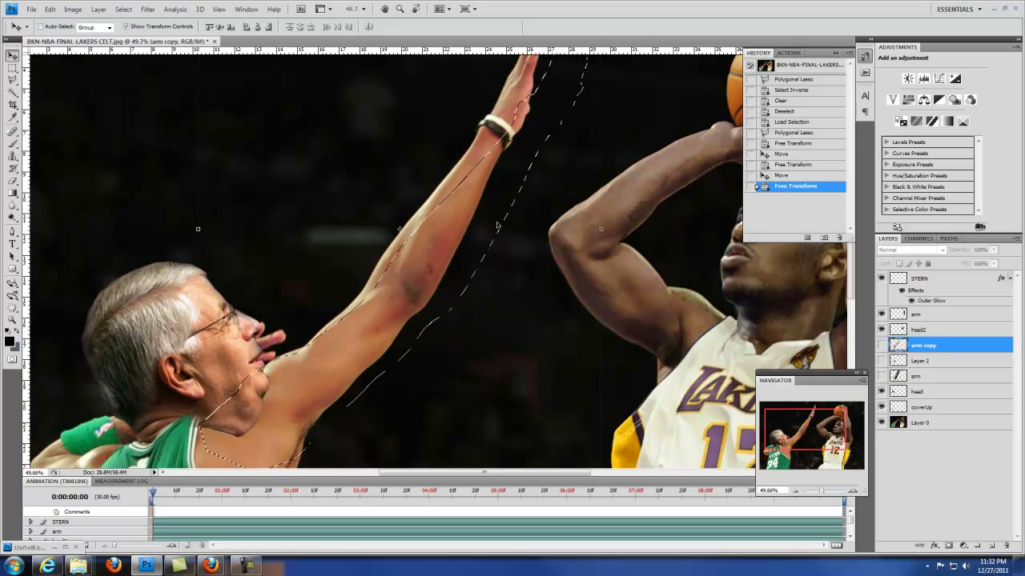
{"action": "scroll", "coordinate": [681, 336], "scroll_direction": "up", "scroll_amount": 2}
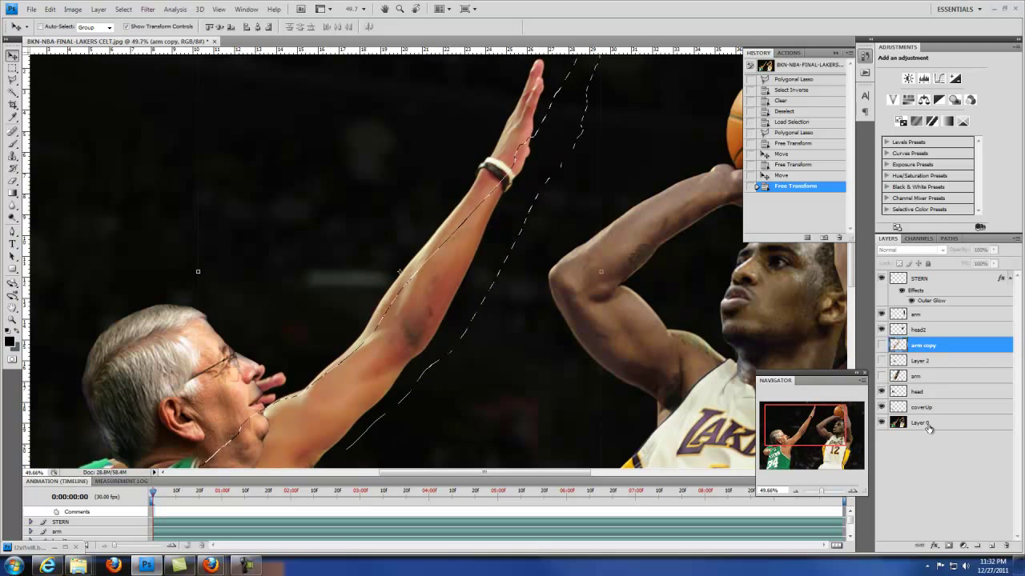
{"action": "left_click", "coordinate": [928, 425]}
{"action": "left_click", "coordinate": [13, 70]}
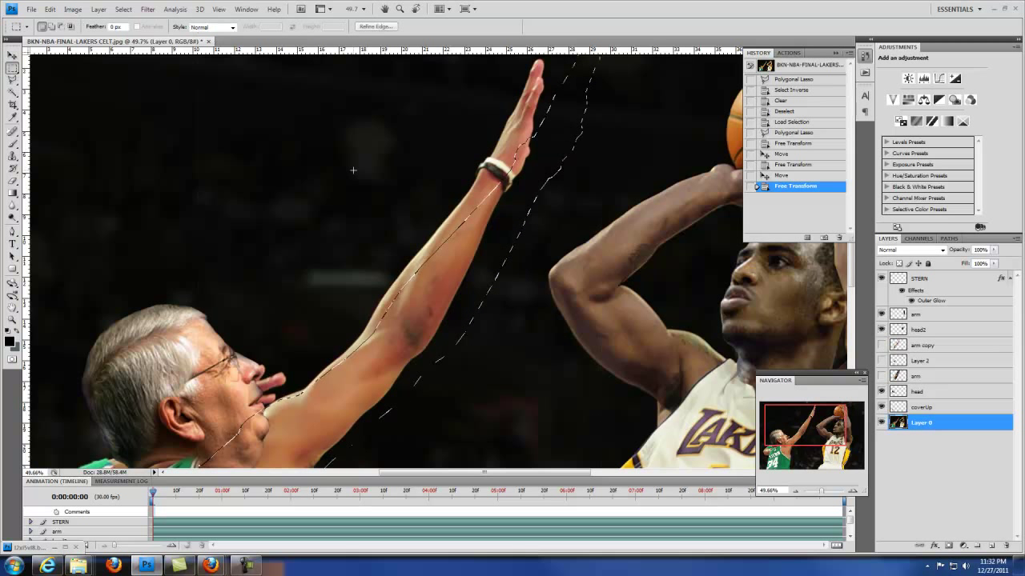
{"action": "left_click", "coordinate": [361, 213]}
{"action": "scroll", "coordinate": [362, 216], "scroll_direction": "up", "scroll_amount": 1}
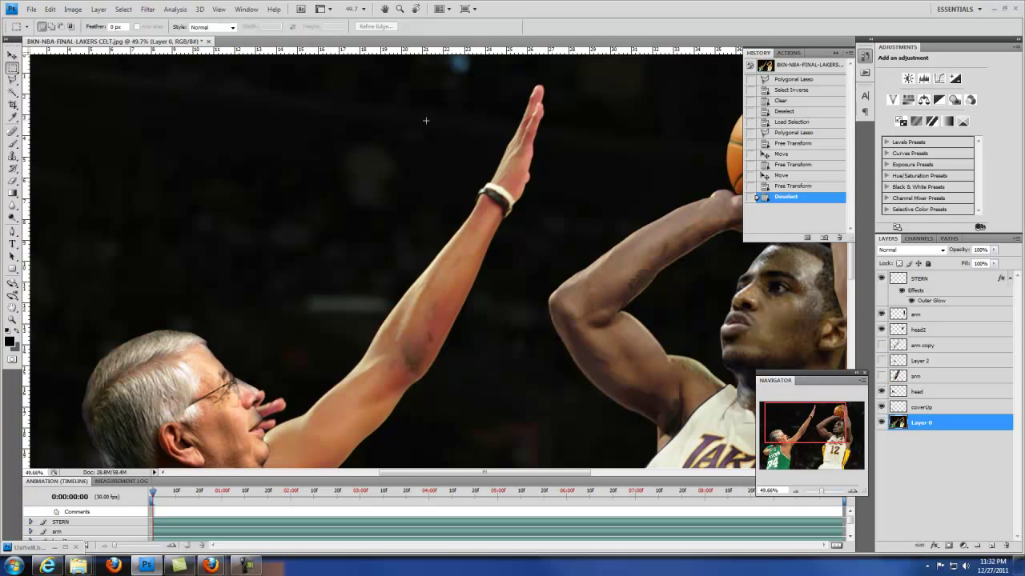
Step: Clone dark background over the fingers and upper edge of the Celtics player's original hand and forearm on Layer 0 with the Clone Stamp
{"action": "left_click", "coordinate": [13, 157]}
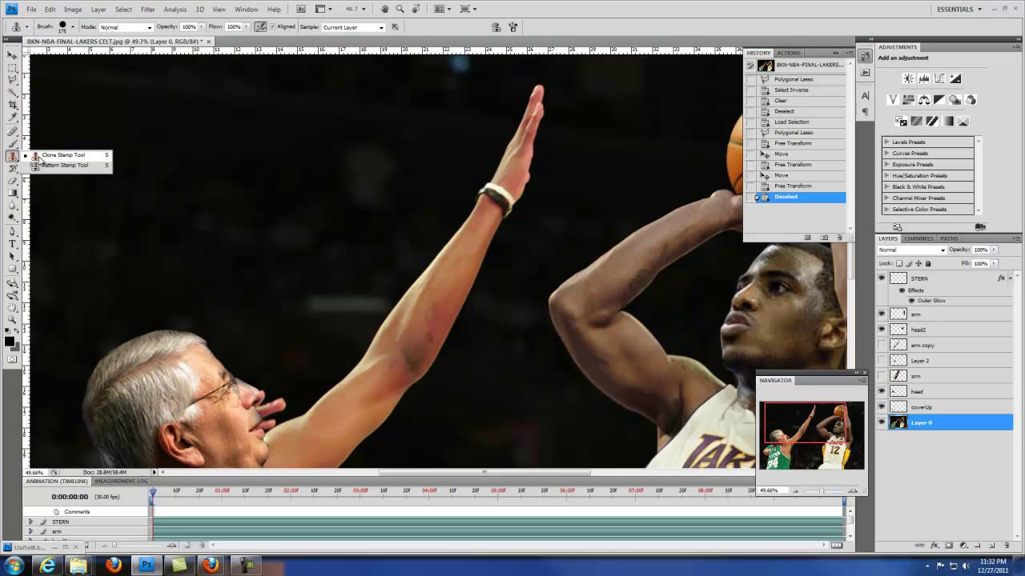
{"action": "left_click", "coordinate": [36, 157]}
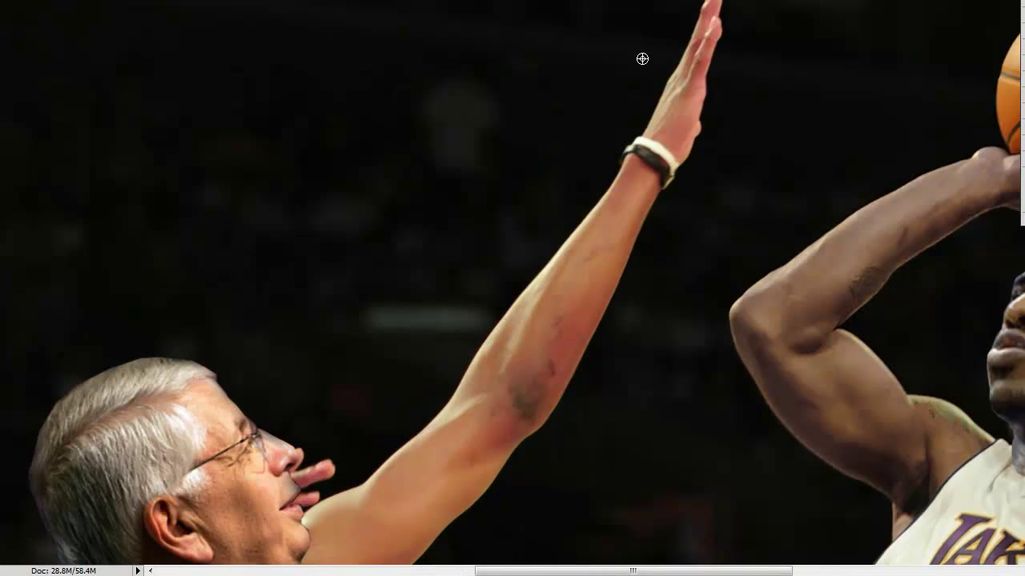
{"action": "left_click", "coordinate": [642, 59], "text": "alt"}
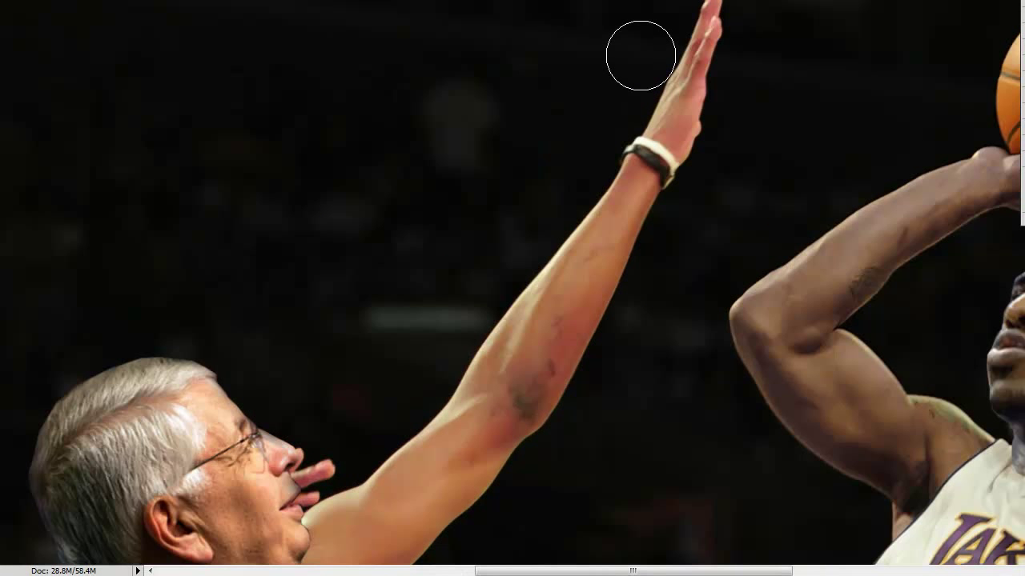
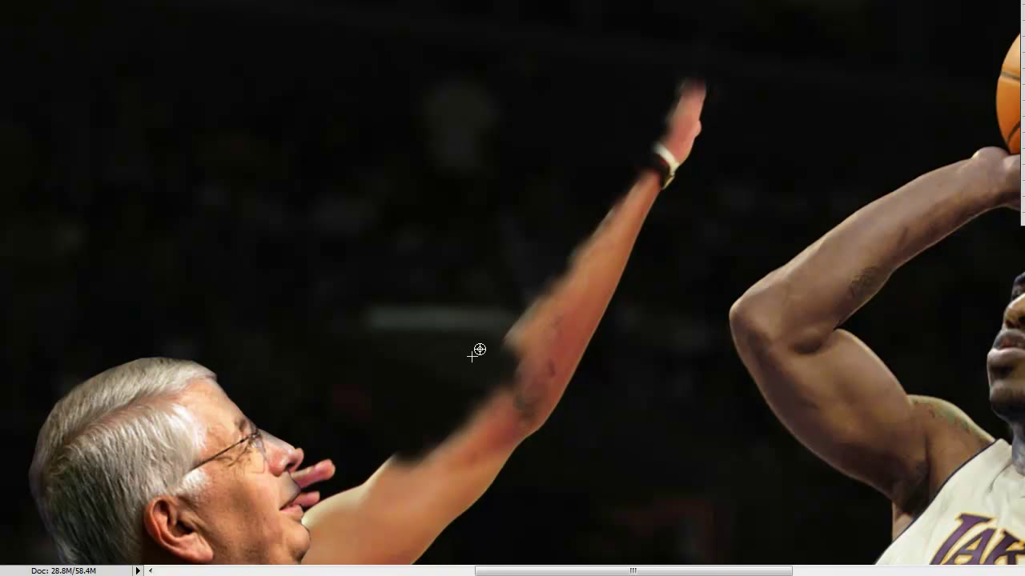
{"action": "mouse_move", "coordinate": [503, 345]}
{"action": "left_mouse_down"}
{"action": "mouse_move", "coordinate": [501, 331]}
{"action": "mouse_move", "coordinate": [539, 295]}
{"action": "mouse_move", "coordinate": [547, 307]}
{"action": "mouse_move", "coordinate": [529, 310]}
{"action": "left_mouse_up"}
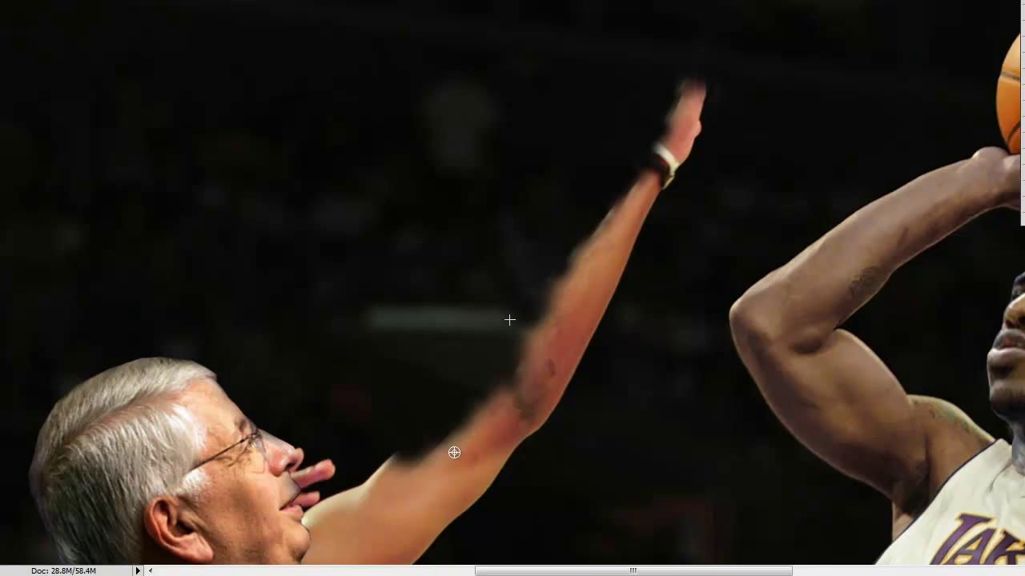
Step: Clone nearby background over the upper edge of the original arm between the shoulder and the elbow on Layer 0
{"action": "left_click", "coordinate": [378, 457], "text": "alt"}
{"action": "left_click_drag", "start_coordinate": [384, 469], "coordinate": [381, 467]}
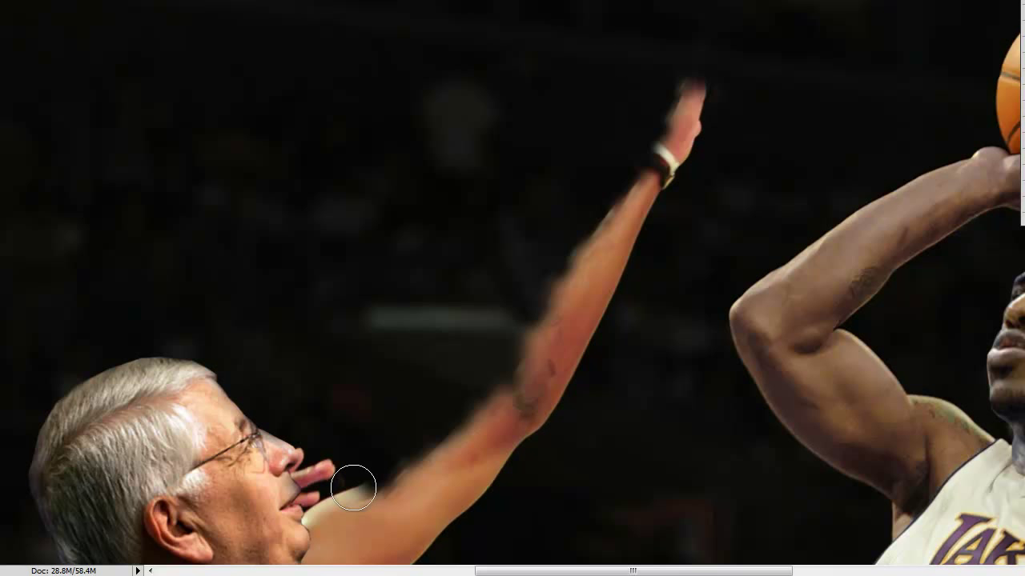
{"action": "mouse_move", "coordinate": [354, 487]}
{"action": "left_mouse_down"}
{"action": "mouse_move", "coordinate": [381, 468]}
{"action": "mouse_move", "coordinate": [359, 483]}
{"action": "mouse_move", "coordinate": [395, 471]}
{"action": "mouse_move", "coordinate": [375, 450]}
{"action": "mouse_move", "coordinate": [416, 466]}
{"action": "mouse_move", "coordinate": [378, 465]}
{"action": "mouse_move", "coordinate": [393, 470]}
{"action": "mouse_move", "coordinate": [412, 441]}
{"action": "left_mouse_up"}
{"action": "left_click", "coordinate": [376, 451], "text": "alt"}
{"action": "left_click", "coordinate": [382, 454], "text": "alt"}
{"action": "left_click", "coordinate": [389, 469], "text": "alt"}
{"action": "left_click", "coordinate": [434, 451]}
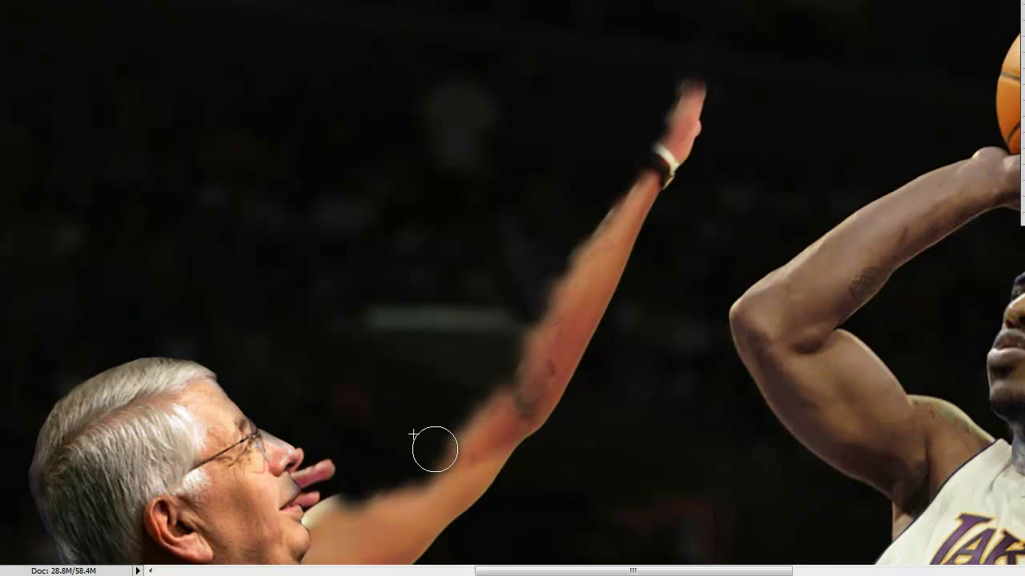
{"action": "left_click", "coordinate": [456, 414]}
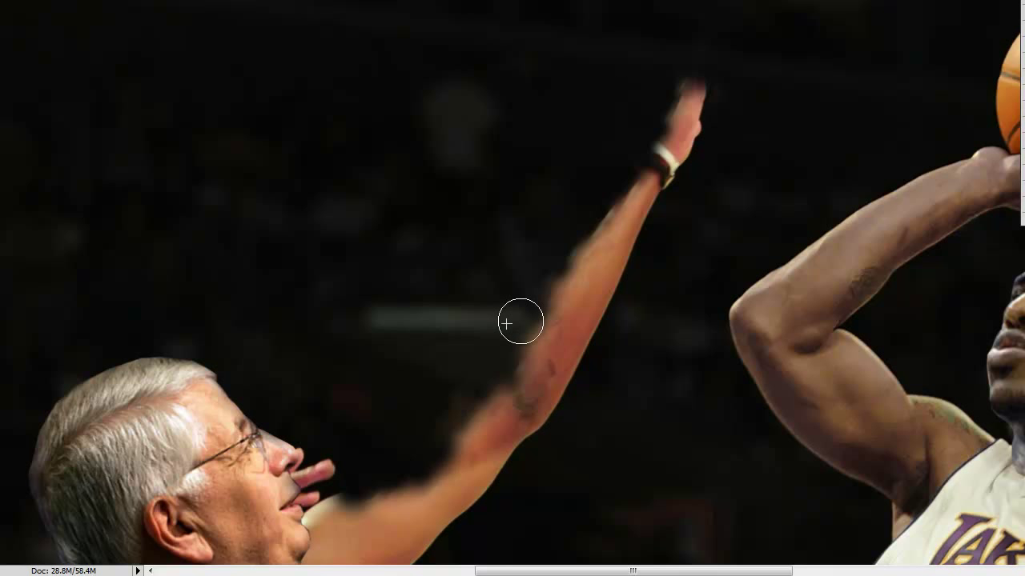
Step: Clone dark background over the upper edge of the original forearm between the elbow and wrist on Layer 0
{"action": "left_click", "coordinate": [554, 222], "text": "alt"}
{"action": "left_click", "coordinate": [563, 268]}
{"action": "left_click", "coordinate": [567, 246], "text": "alt"}
{"action": "mouse_move", "coordinate": [577, 273]}
{"action": "left_mouse_down"}
{"action": "mouse_move", "coordinate": [569, 239]}
{"action": "mouse_move", "coordinate": [541, 286]}
{"action": "left_mouse_up"}
{"action": "left_click", "coordinate": [569, 238], "text": "alt"}
{"action": "left_click", "coordinate": [545, 281], "text": "alt"}
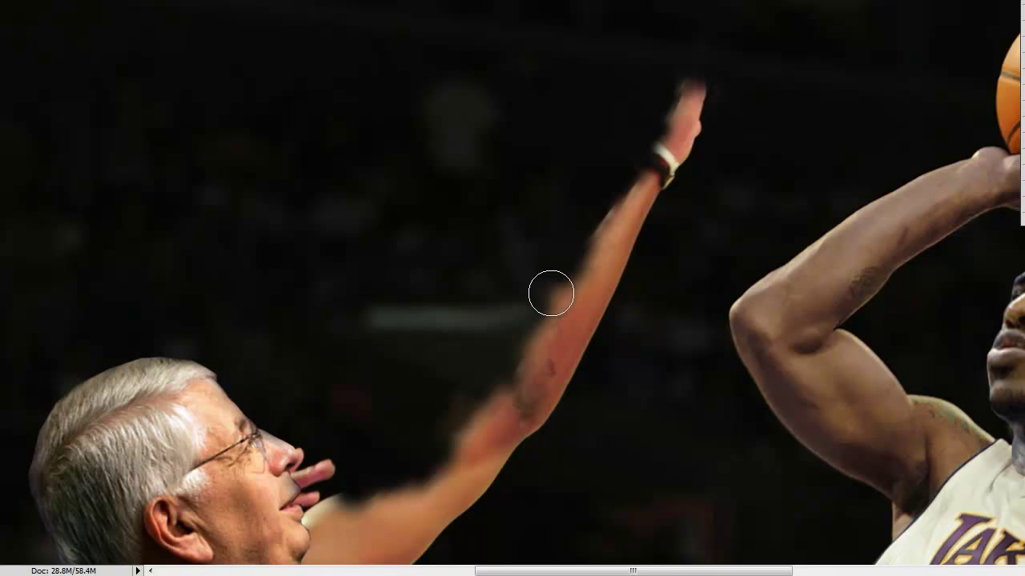
{"action": "left_click_drag", "start_coordinate": [609, 220], "coordinate": [628, 199]}
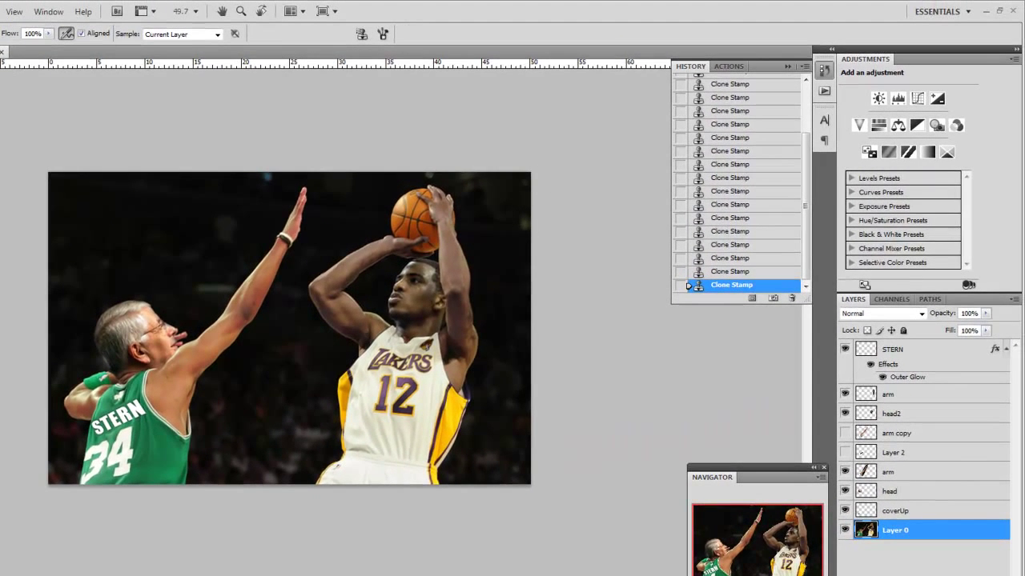
Step: Show the arm copy layer, compare it with the lower arm layer, and delete the lower arm layer
{"action": "left_click", "coordinate": [845, 433]}
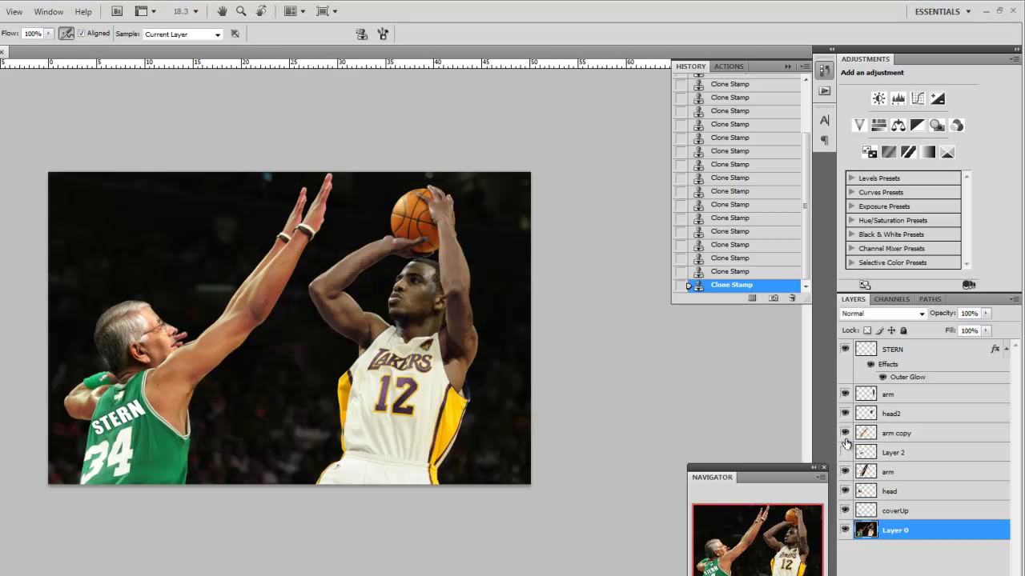
{"action": "left_click", "coordinate": [845, 433]}
{"action": "left_click", "coordinate": [845, 433]}
{"action": "left_click", "coordinate": [845, 472]}
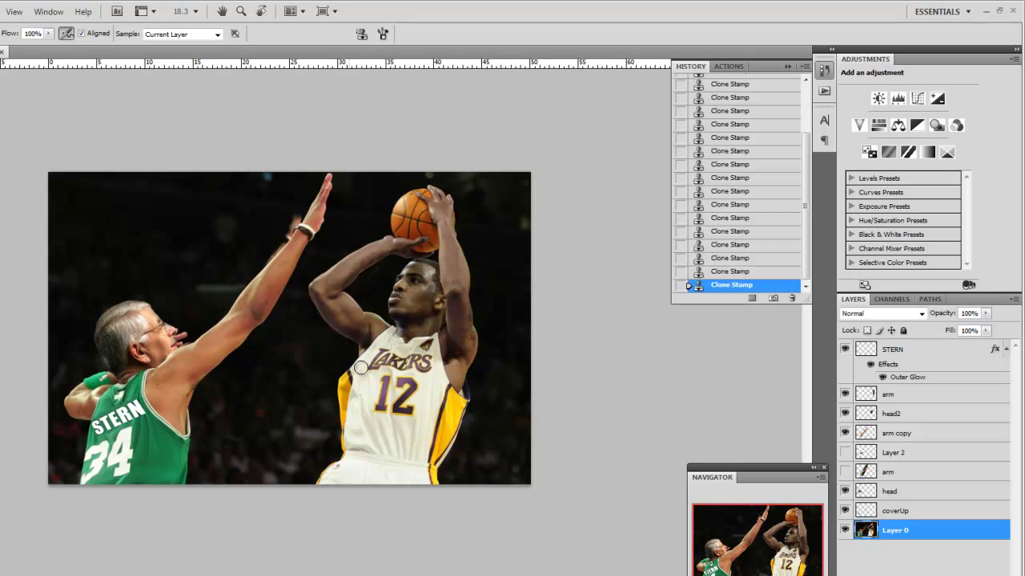
{"action": "left_click", "coordinate": [845, 473]}
{"action": "left_click", "coordinate": [846, 473]}
{"action": "left_click", "coordinate": [846, 473]}
{"action": "left_click", "coordinate": [912, 474]}
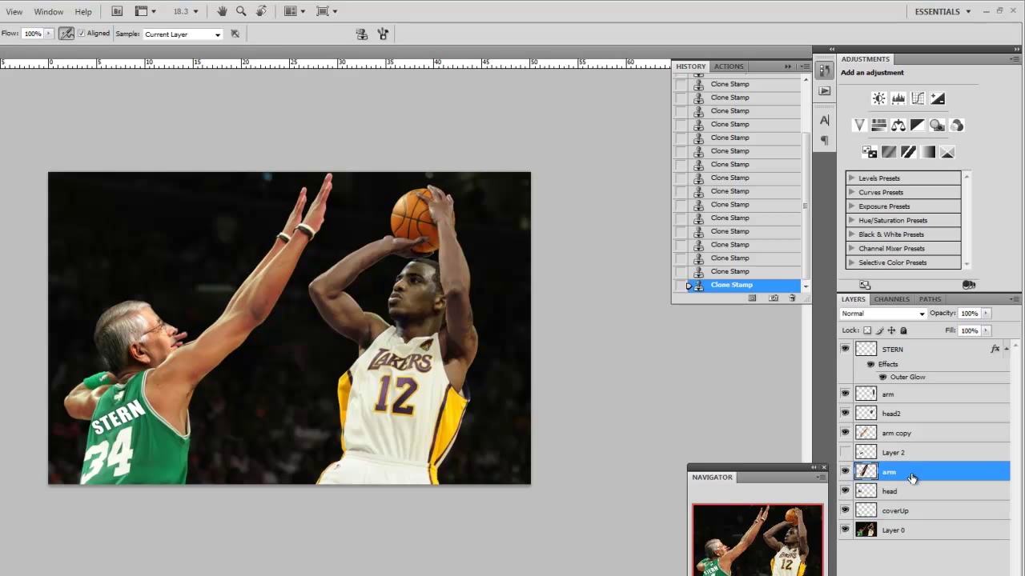
{"action": "key", "text": "Delete"}
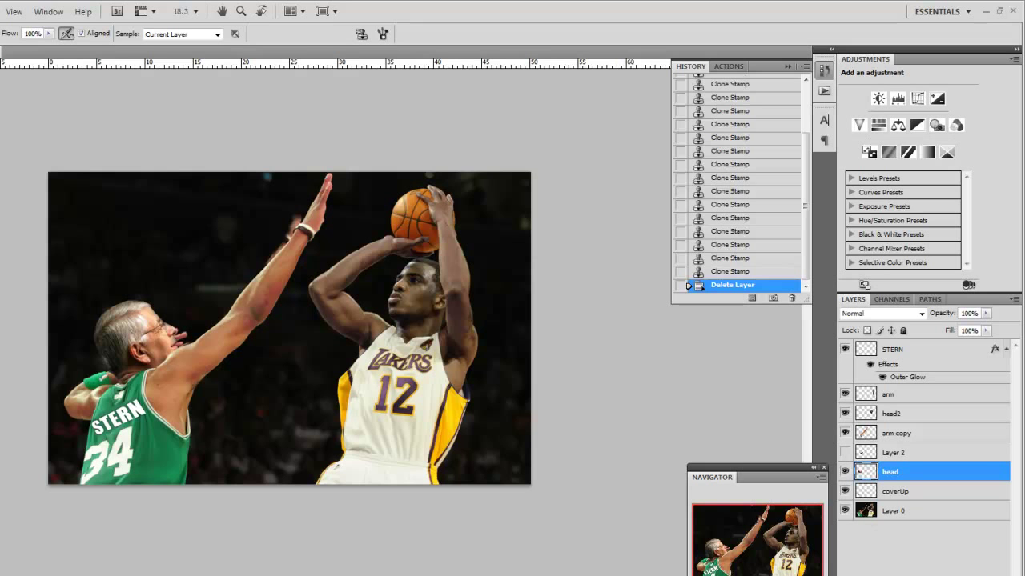
Step: Hide the arm copy layer, make Layer 0 active, and clone dark background over the inner edge and fingertips of the original hand
{"action": "scroll", "coordinate": [321, 314], "scroll_direction": "up", "scroll_amount": 5}
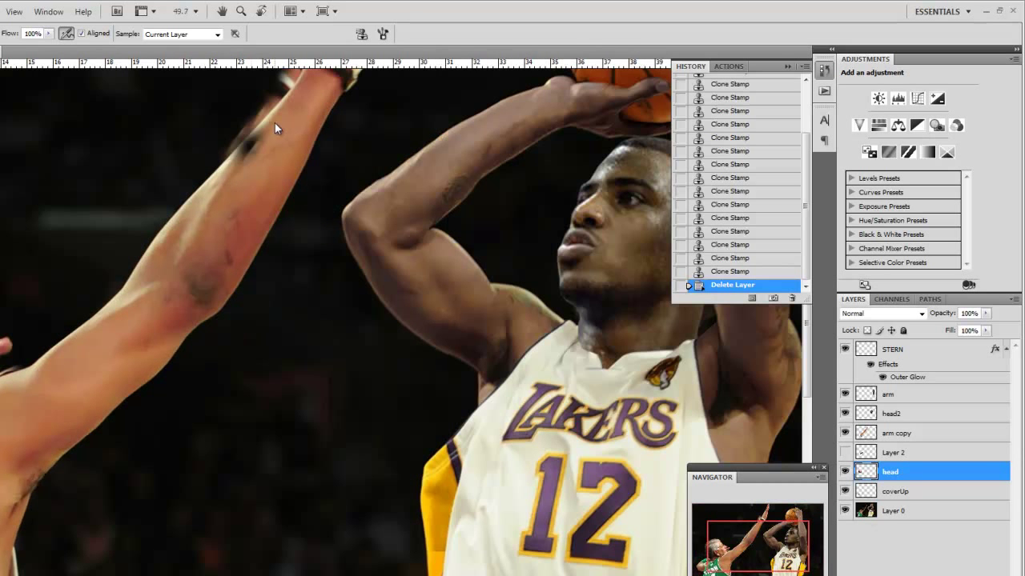
{"action": "left_click_drag", "start_coordinate": [165, 287], "coordinate": [167, 410]}
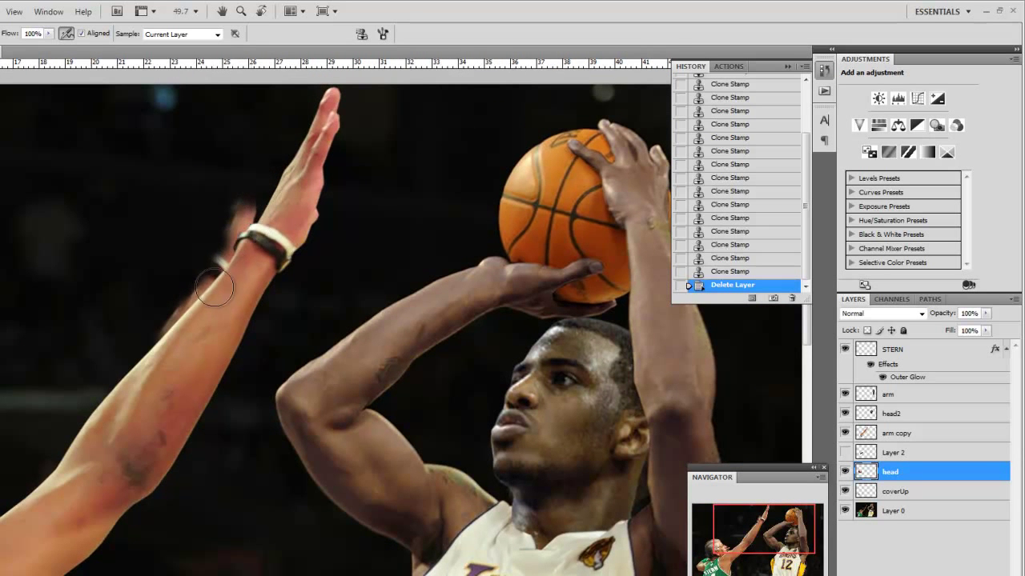
{"action": "left_click", "coordinate": [845, 433]}
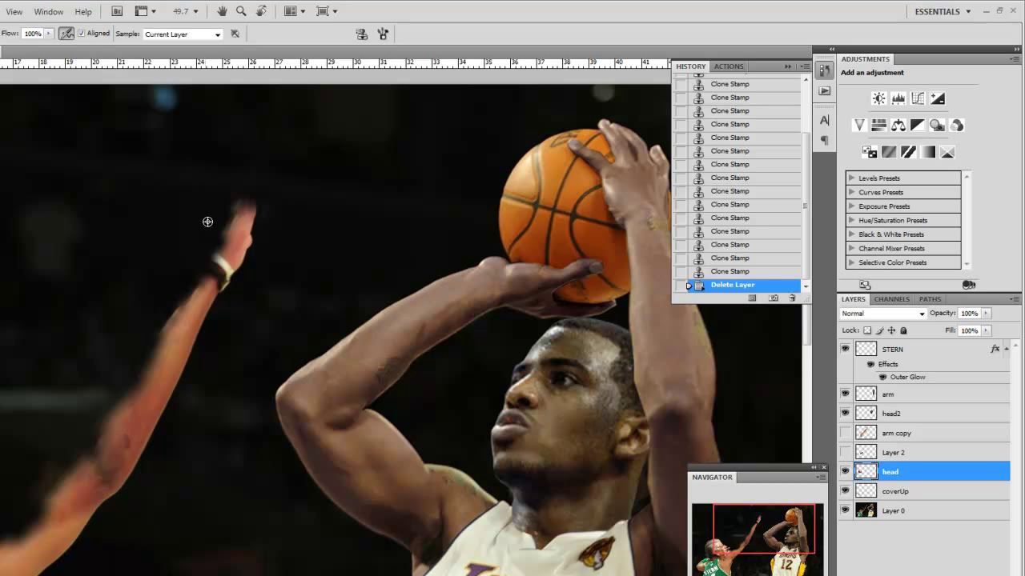
{"action": "mouse_move", "coordinate": [227, 230]}
{"action": "left_mouse_down"}
{"action": "mouse_move", "coordinate": [208, 219]}
{"action": "mouse_move", "coordinate": [216, 225]}
{"action": "left_mouse_up"}
{"action": "left_click_drag", "start_coordinate": [228, 224], "coordinate": [240, 237]}
{"action": "left_click", "coordinate": [917, 516]}
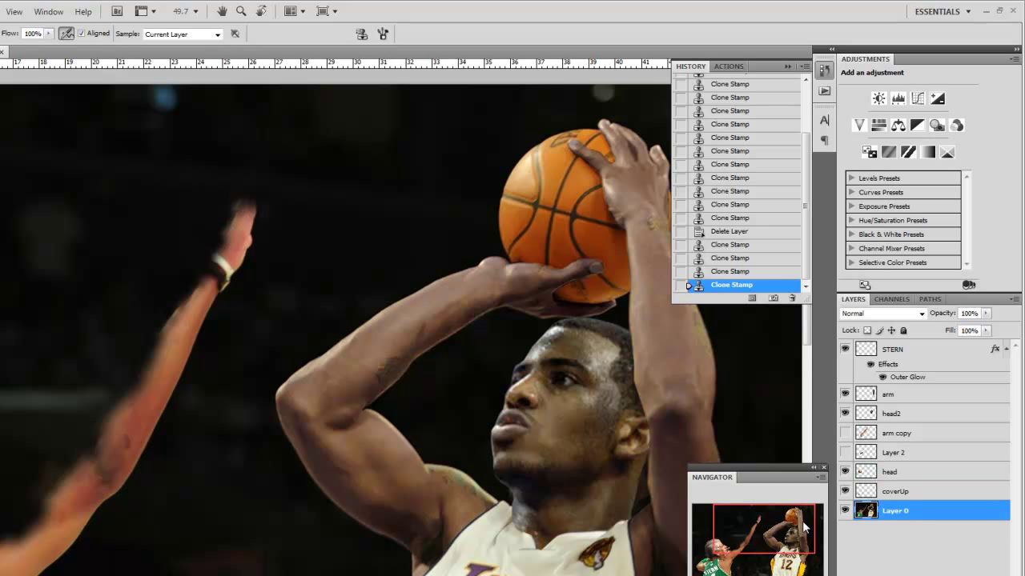
{"action": "left_click", "coordinate": [210, 228], "text": "alt"}
{"action": "left_click_drag", "start_coordinate": [224, 229], "coordinate": [236, 240]}
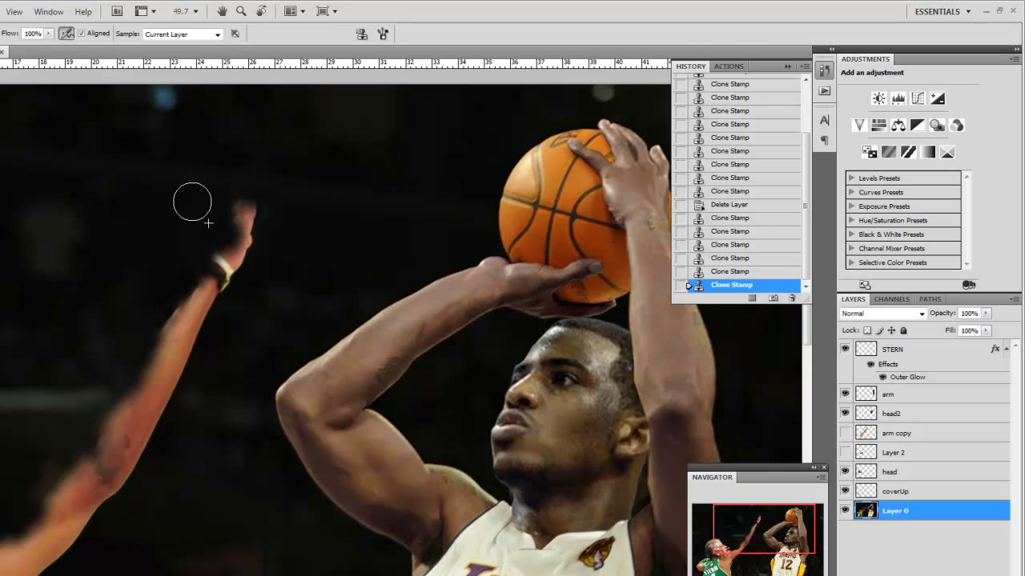
{"action": "left_click_drag", "start_coordinate": [229, 206], "coordinate": [240, 218]}
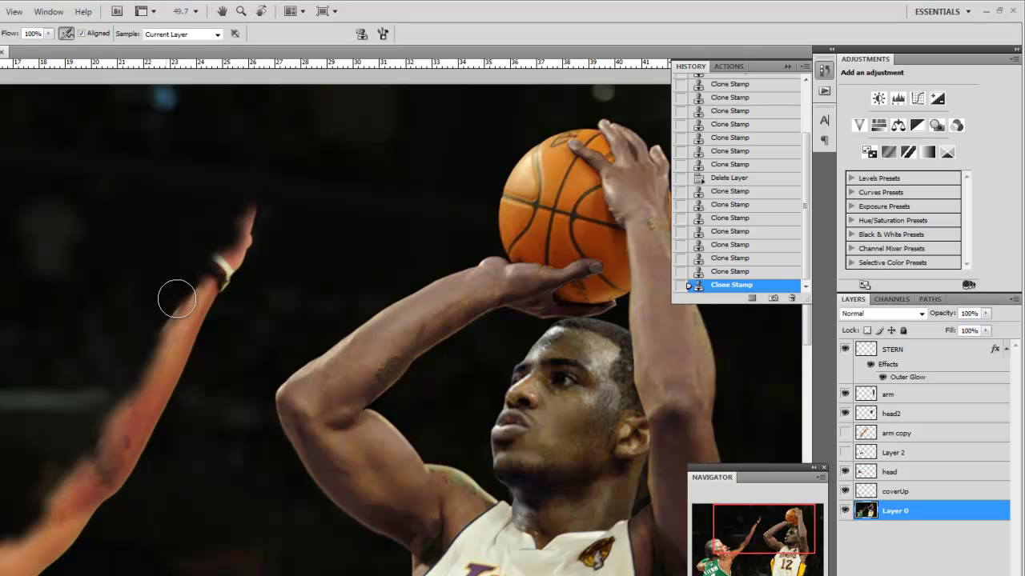
Step: Clone dark background over the original wristband and the adjoining edges of the wrist and hand
{"action": "mouse_move", "coordinate": [174, 295]}
{"action": "left_mouse_down"}
{"action": "mouse_move", "coordinate": [154, 297]}
{"action": "mouse_move", "coordinate": [165, 341]}
{"action": "left_mouse_up"}
{"action": "left_click", "coordinate": [171, 256], "text": "alt"}
{"action": "mouse_move", "coordinate": [205, 290]}
{"action": "left_mouse_down"}
{"action": "mouse_move", "coordinate": [186, 265]}
{"action": "mouse_move", "coordinate": [198, 272]}
{"action": "mouse_move", "coordinate": [202, 233]}
{"action": "mouse_move", "coordinate": [207, 260]}
{"action": "mouse_move", "coordinate": [184, 263]}
{"action": "left_mouse_up"}
{"action": "left_click", "coordinate": [190, 245], "text": "alt"}
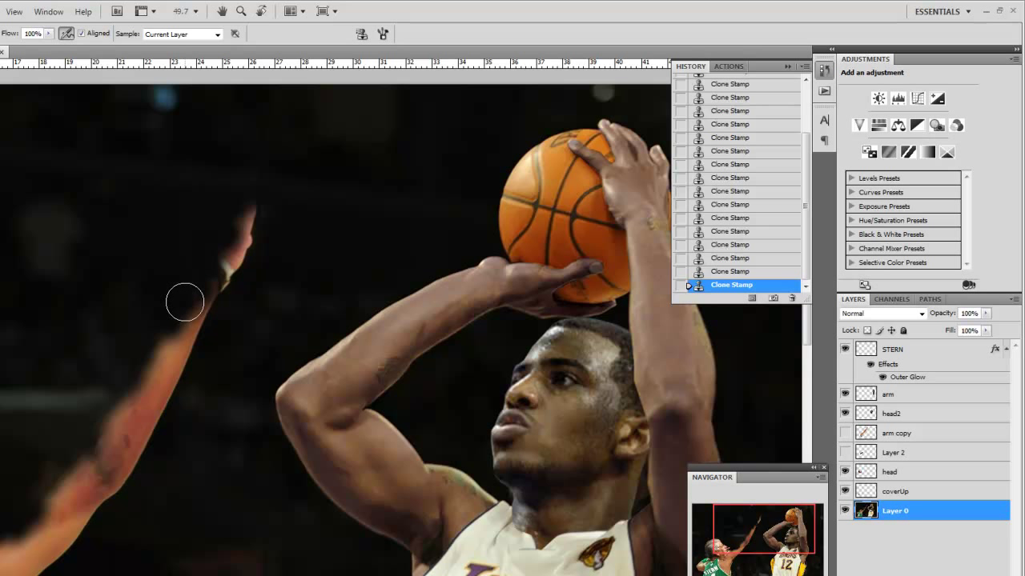
{"action": "left_click", "coordinate": [215, 207], "text": "alt"}
{"action": "mouse_move", "coordinate": [235, 213]}
{"action": "left_mouse_down"}
{"action": "mouse_move", "coordinate": [211, 245]}
{"action": "mouse_move", "coordinate": [195, 243]}
{"action": "left_mouse_up"}
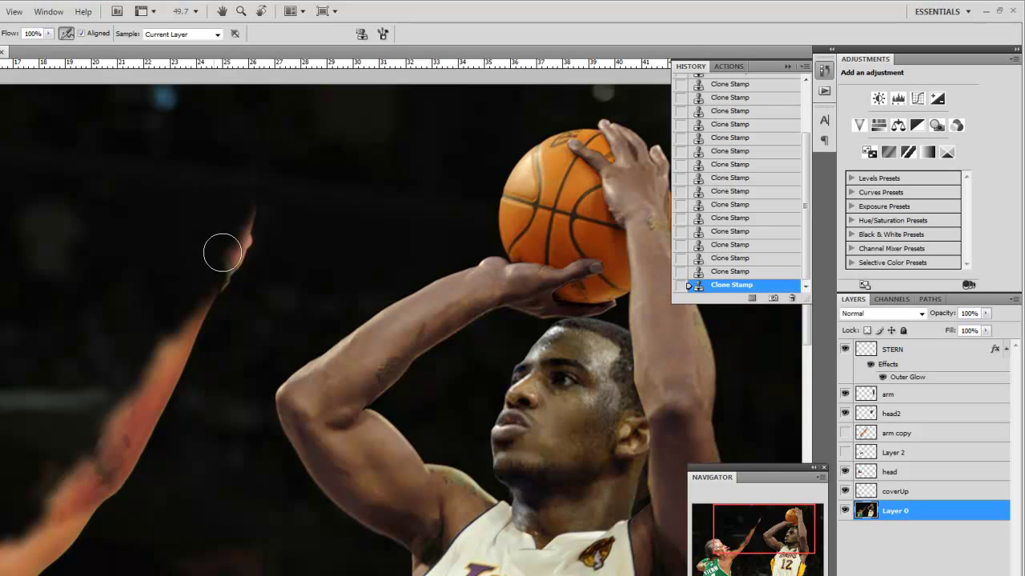
{"action": "left_click", "coordinate": [213, 256]}
{"action": "left_click", "coordinate": [183, 284], "text": "alt"}
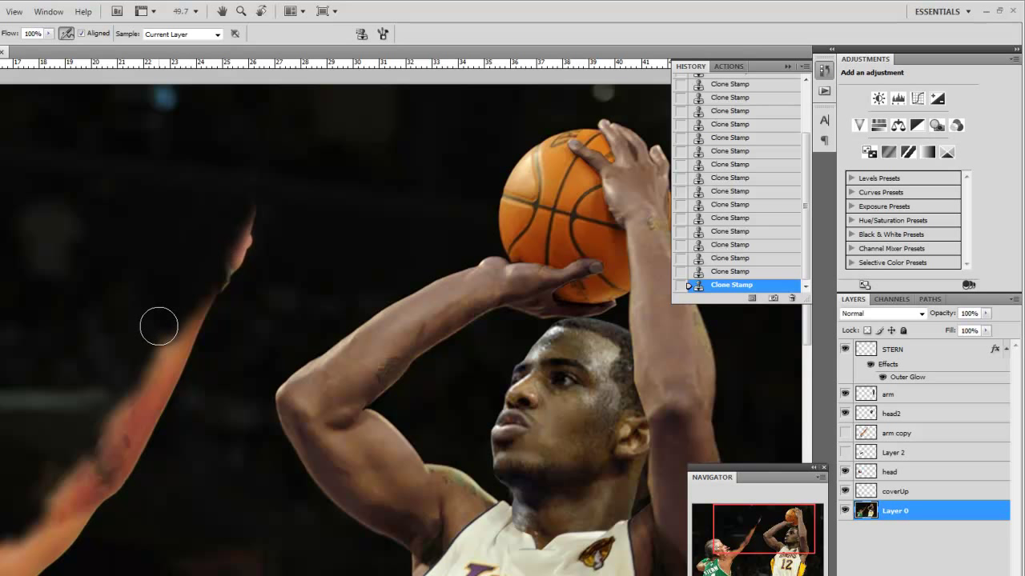
Step: Clone nearby background over the upper edge of the original forearm just below the wrist
{"action": "left_click", "coordinate": [158, 325]}
{"action": "left_click", "coordinate": [156, 325], "text": "alt"}
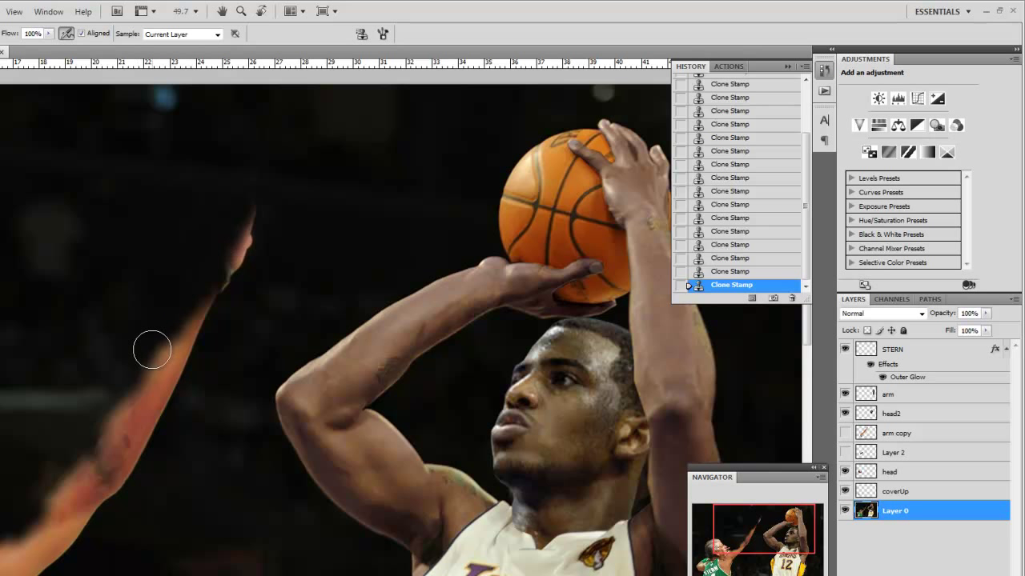
{"action": "left_click", "coordinate": [160, 304], "text": "alt"}
{"action": "left_click", "coordinate": [133, 361]}
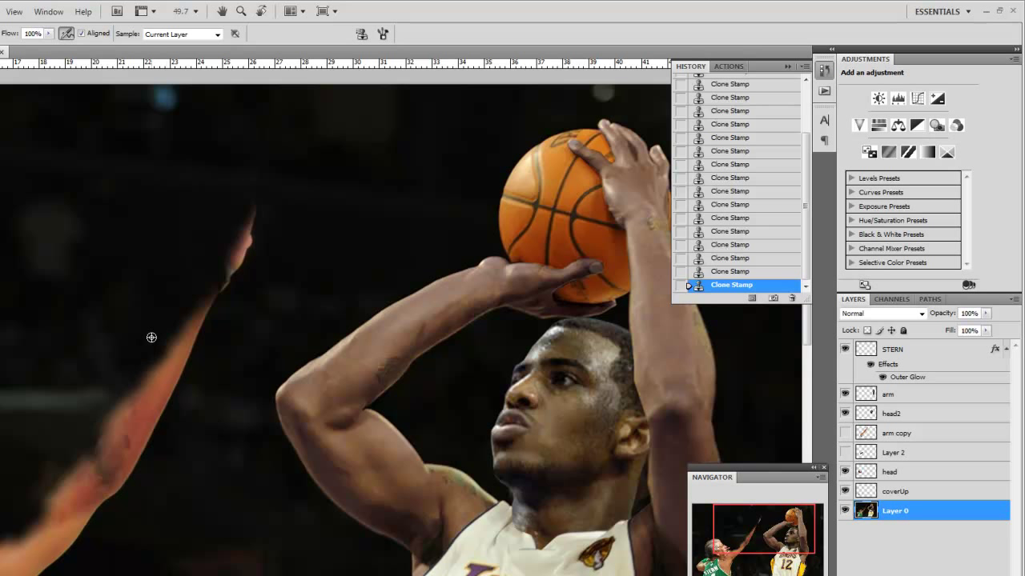
{"action": "left_click", "coordinate": [117, 369], "text": "alt"}
{"action": "left_click", "coordinate": [134, 377]}
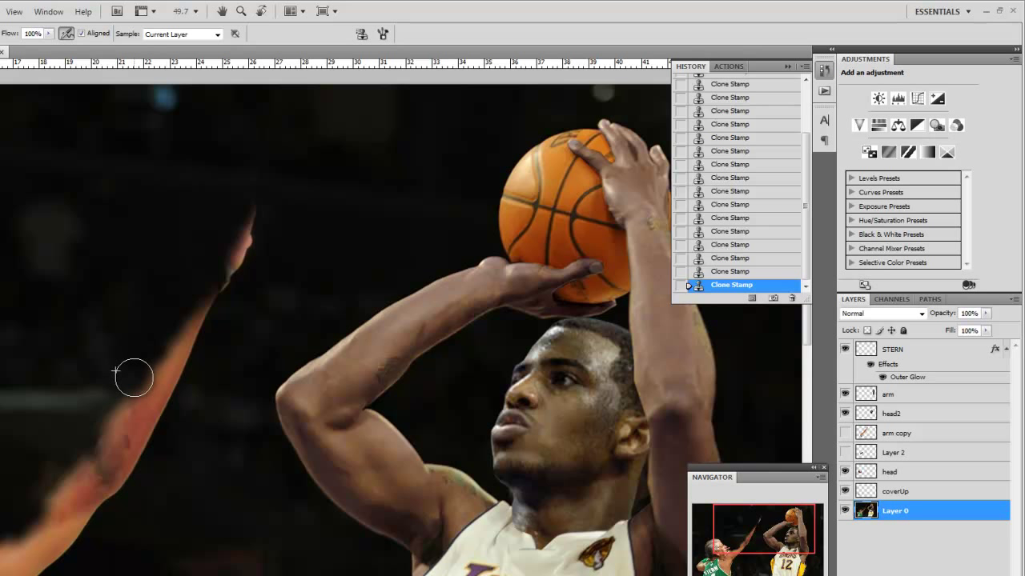
Step: Clone dark background over the rest of the original hand, from the fingertips down to the wristband
{"action": "left_click", "coordinate": [173, 254], "text": "alt"}
{"action": "left_click", "coordinate": [229, 235]}
{"action": "left_click", "coordinate": [238, 202]}
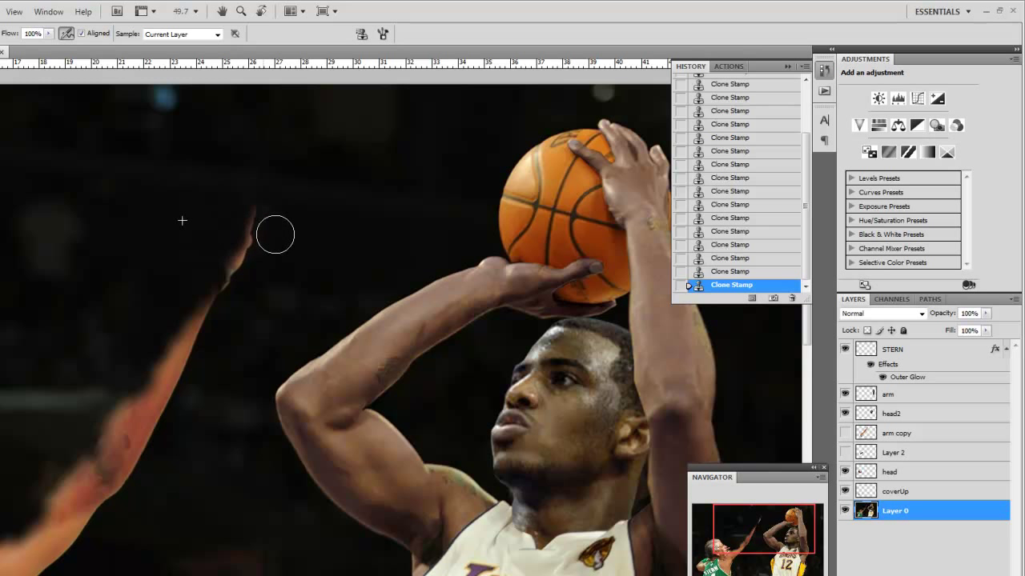
{"action": "left_click", "coordinate": [253, 220]}
{"action": "left_click", "coordinate": [238, 232]}
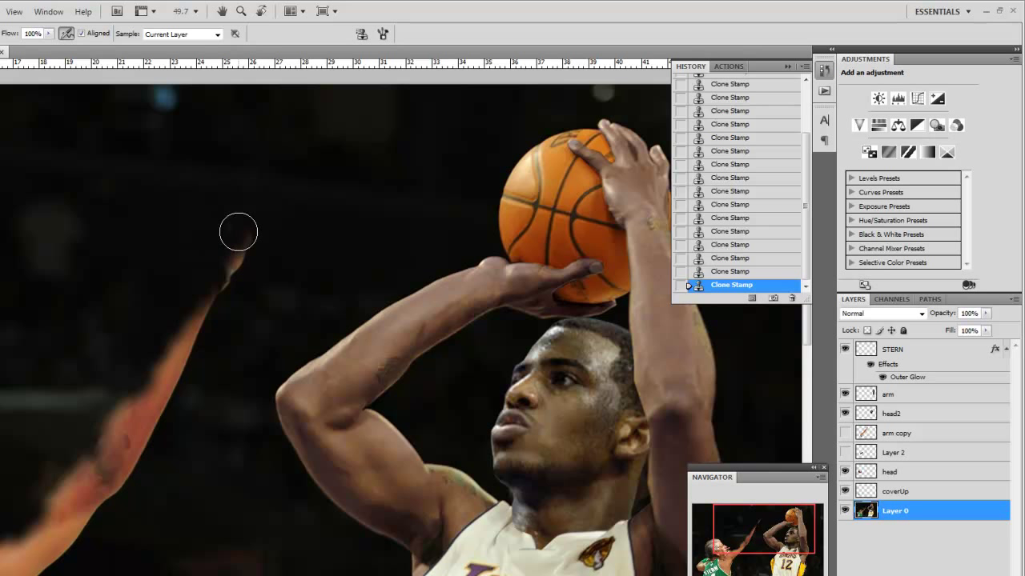
{"action": "left_click", "coordinate": [232, 240]}
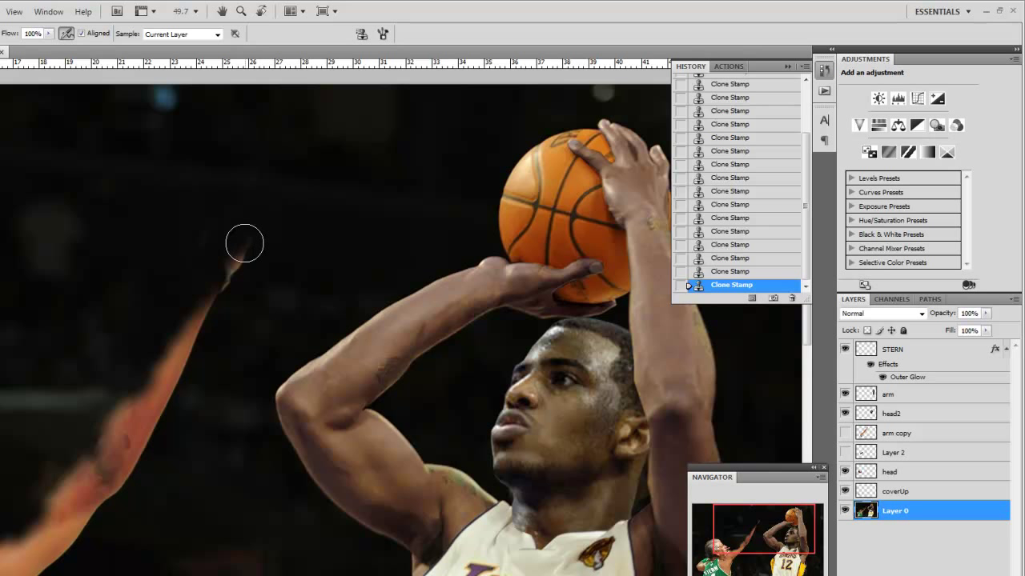
{"action": "left_click", "coordinate": [235, 254]}
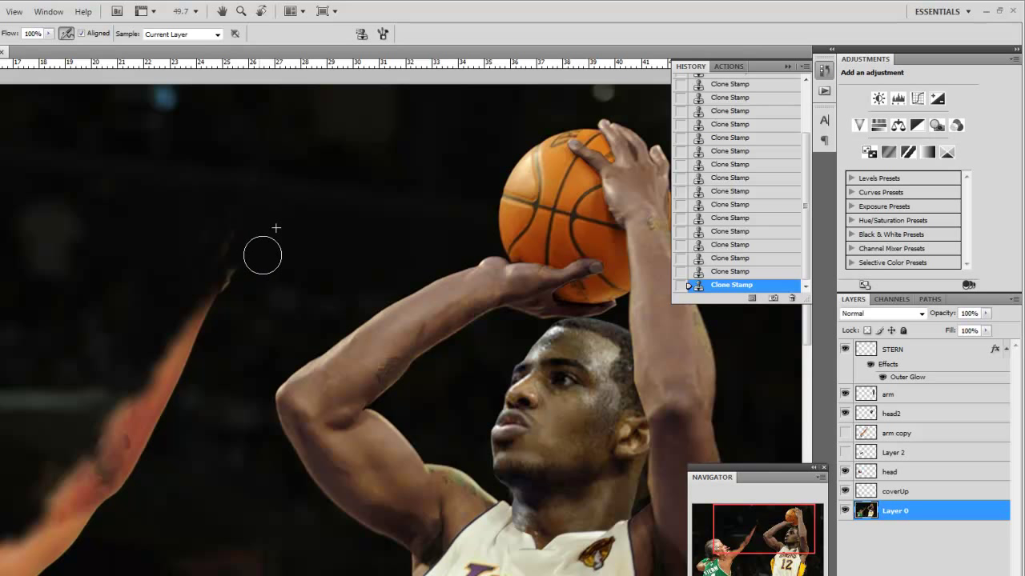
{"action": "left_click", "coordinate": [247, 245]}
{"action": "left_click", "coordinate": [227, 242]}
{"action": "left_click", "coordinate": [238, 270]}
Step: Resample the background above the hand and clone out the leftover traces around the original wrist
{"action": "left_click", "coordinate": [236, 181], "text": "alt"}
{"action": "left_click", "coordinate": [302, 276]}
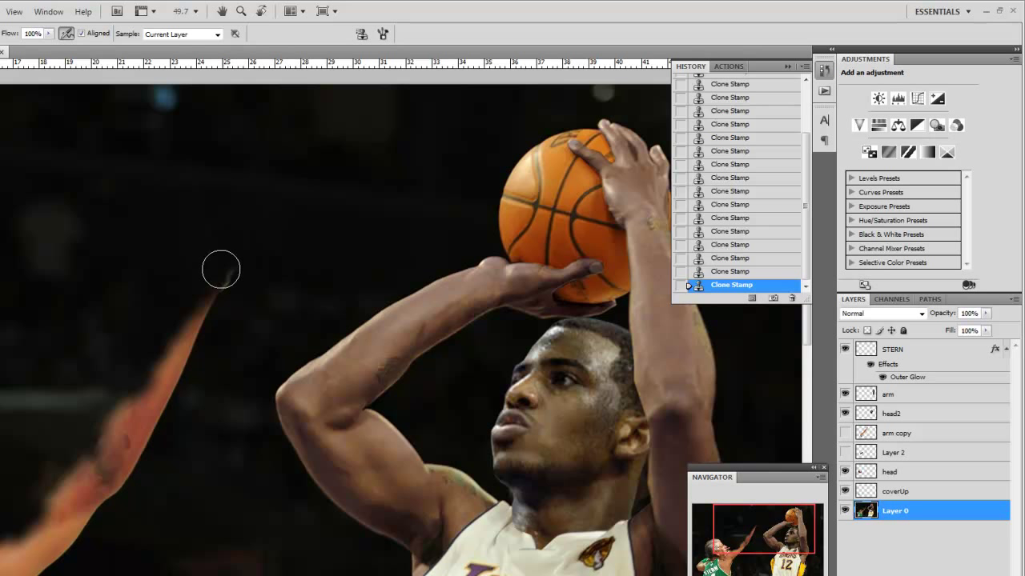
{"action": "left_click", "coordinate": [230, 270]}
{"action": "left_click", "coordinate": [223, 274]}
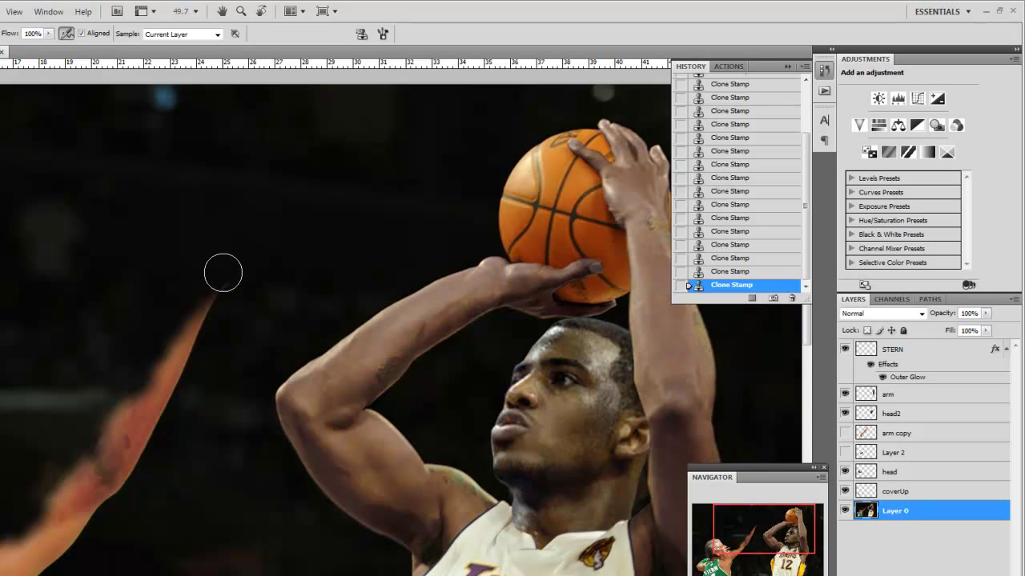
{"action": "left_click", "coordinate": [256, 247]}
{"action": "left_click", "coordinate": [320, 259]}
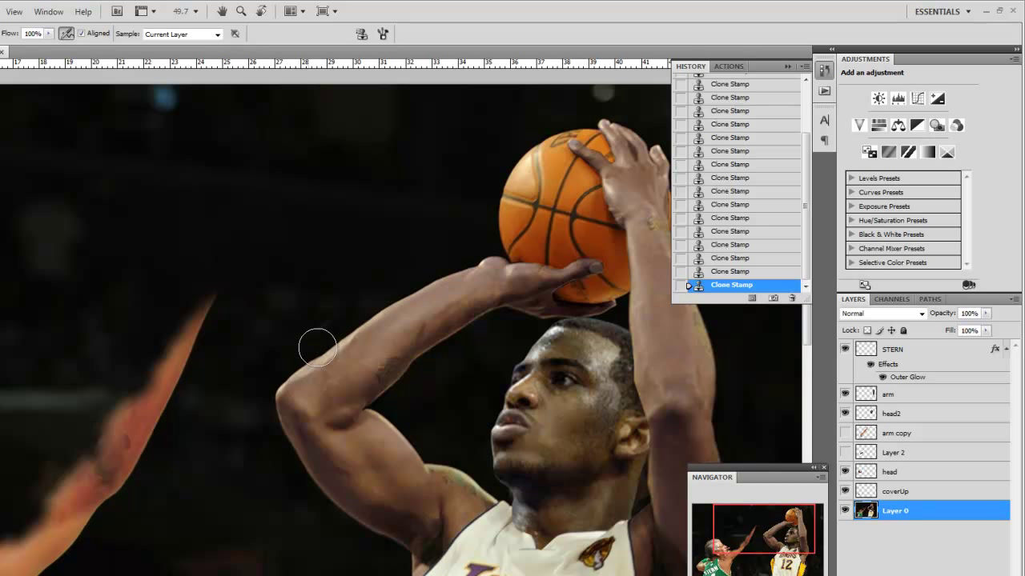
Step: Show the arm copy layer again and bring the whole composite into view
{"action": "left_click", "coordinate": [844, 433]}
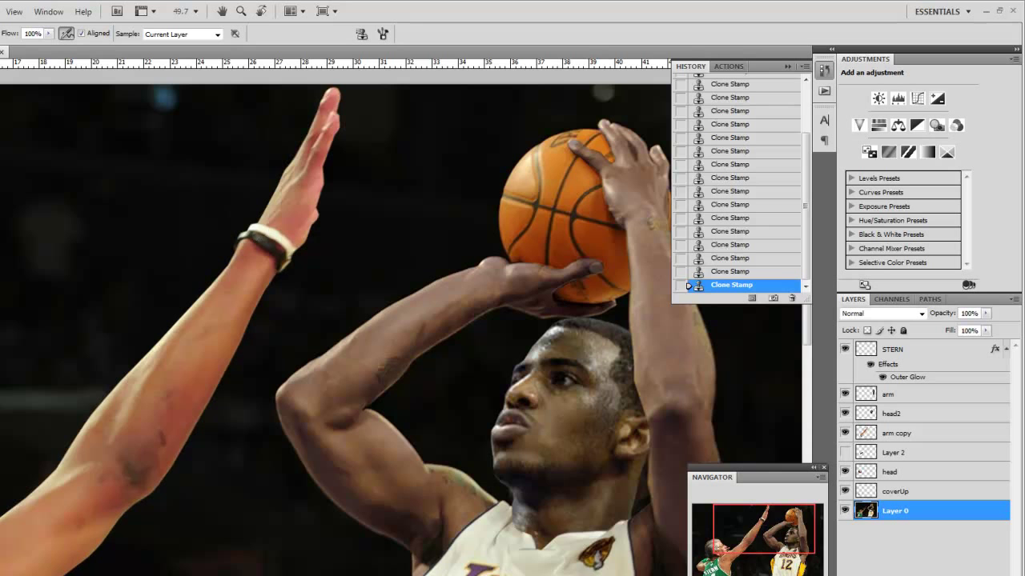
{"action": "key", "text": "ctrl+minus"}
{"action": "key", "text": "ctrl+minus"}
{"action": "key", "text": "ctrl+minus"}
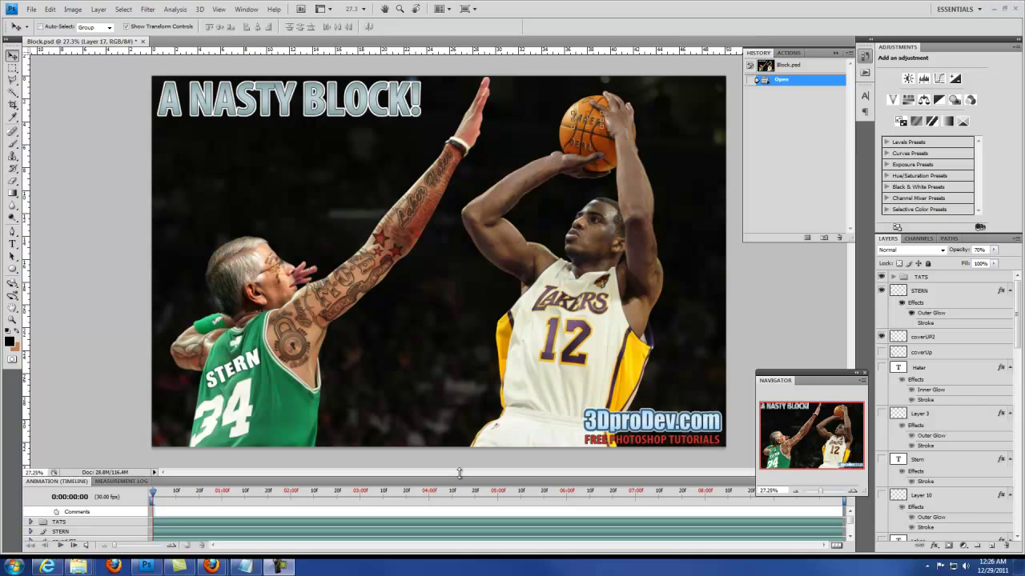
Step: Hide the TATS group in Block.psd and examine the LAKER DEAL lettering on the basketball up close
{"action": "left_click", "coordinate": [881, 277]}
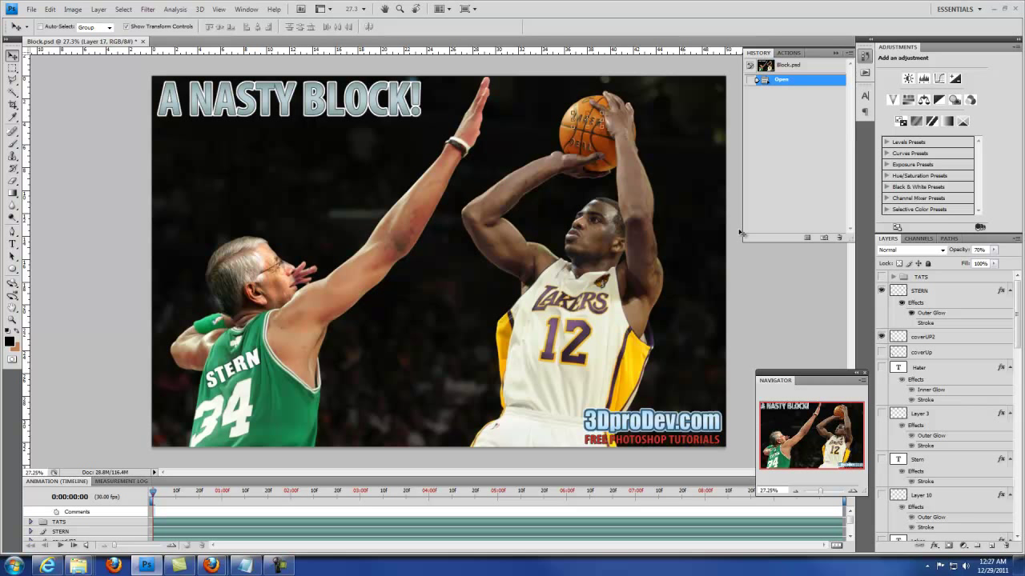
{"action": "left_click_drag", "start_coordinate": [829, 493], "coordinate": [836, 494]}
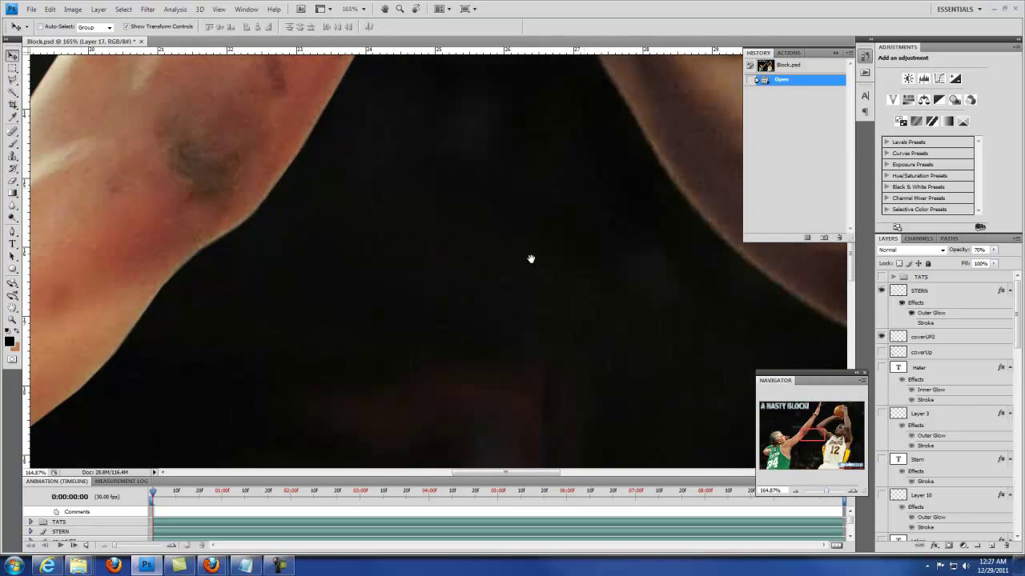
{"action": "left_click_drag", "start_coordinate": [531, 256], "coordinate": [483, 137]}
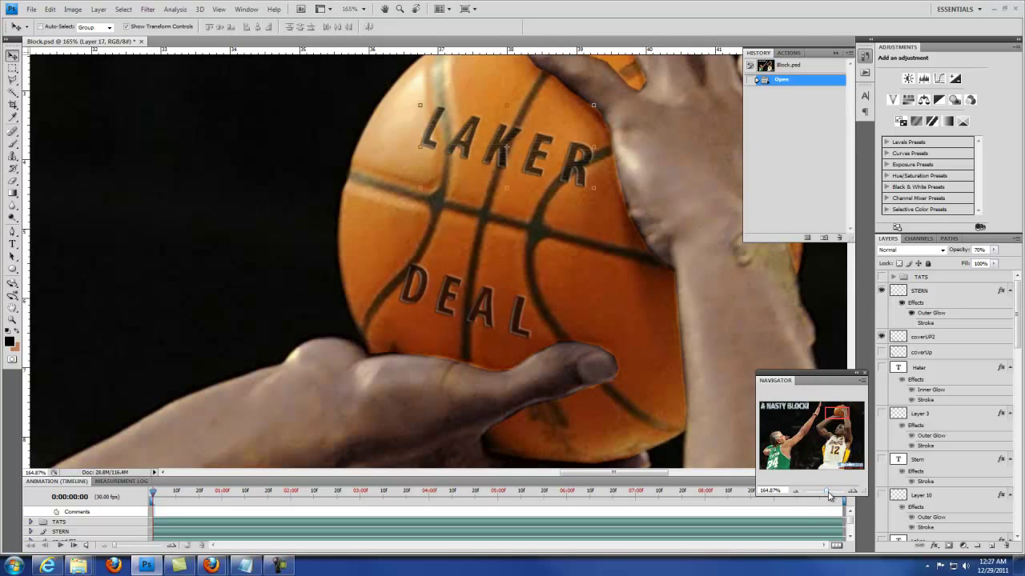
{"action": "left_click_drag", "start_coordinate": [827, 494], "coordinate": [824, 493]}
{"action": "key", "text": "ctrl+0"}
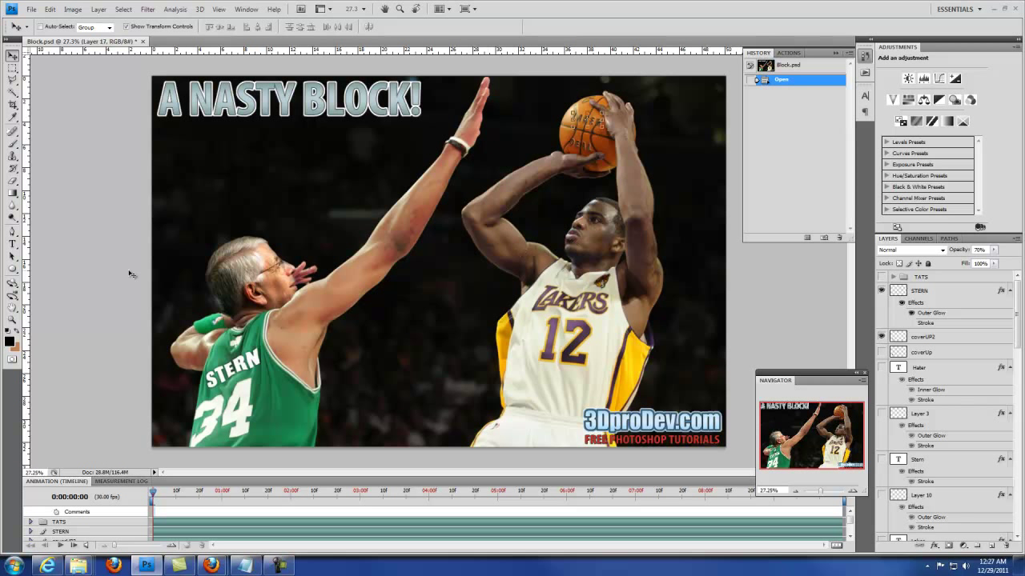
Step: Hide the STERN and cover-up layers and bring the original name on the green jersey into close view
{"action": "left_click", "coordinate": [881, 292]}
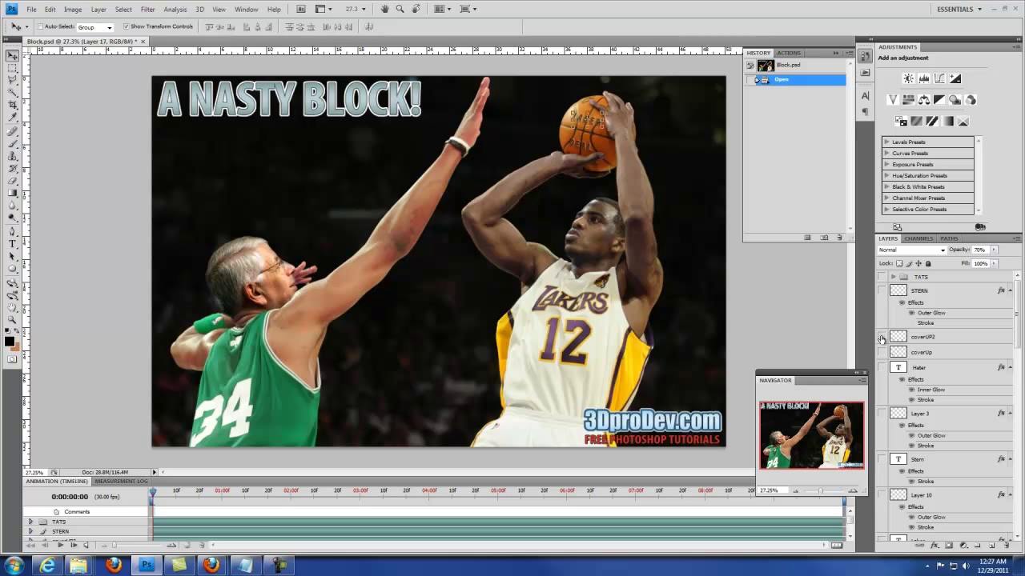
{"action": "left_click", "coordinate": [882, 352]}
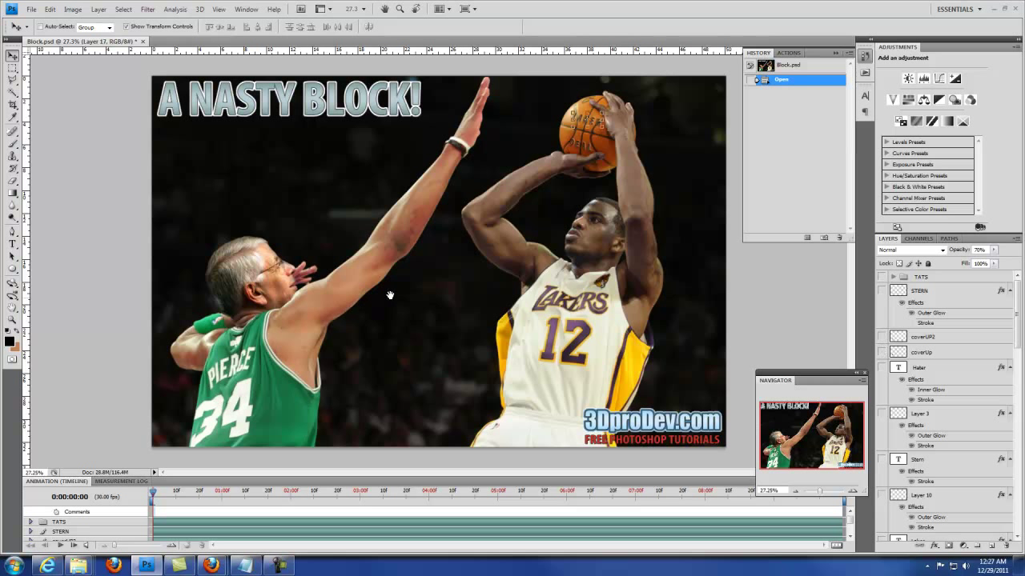
{"action": "left_click_drag", "start_coordinate": [818, 491], "coordinate": [828, 491]}
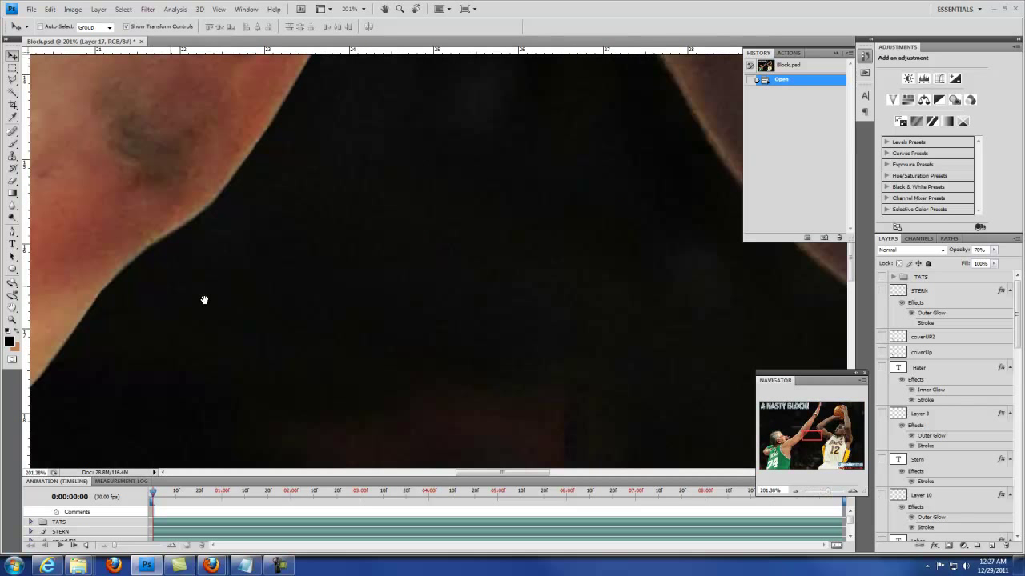
{"action": "left_click_drag", "start_coordinate": [287, 275], "coordinate": [336, 200]}
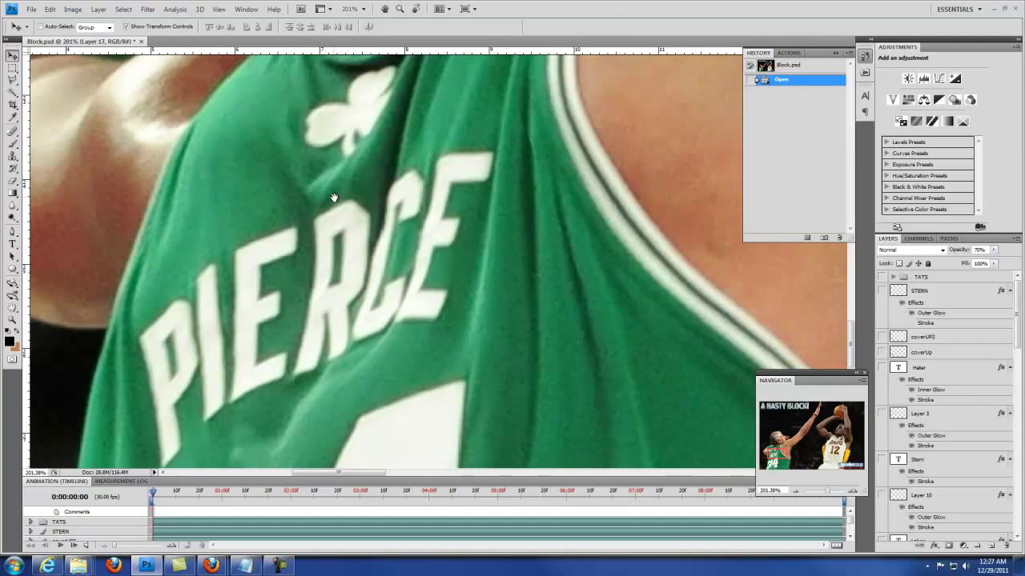
Step: Preview the coverUp patch over the original jersey name, swap it for the coverUP2 layer, and show the STERN layer again
{"action": "left_click_drag", "start_coordinate": [828, 490], "coordinate": [825, 490]}
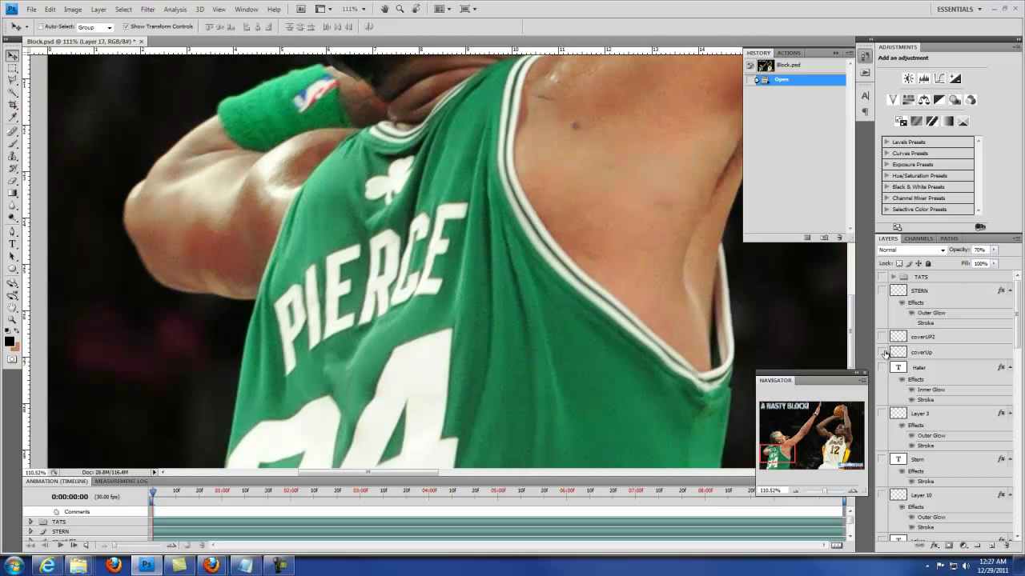
{"action": "left_click", "coordinate": [882, 353]}
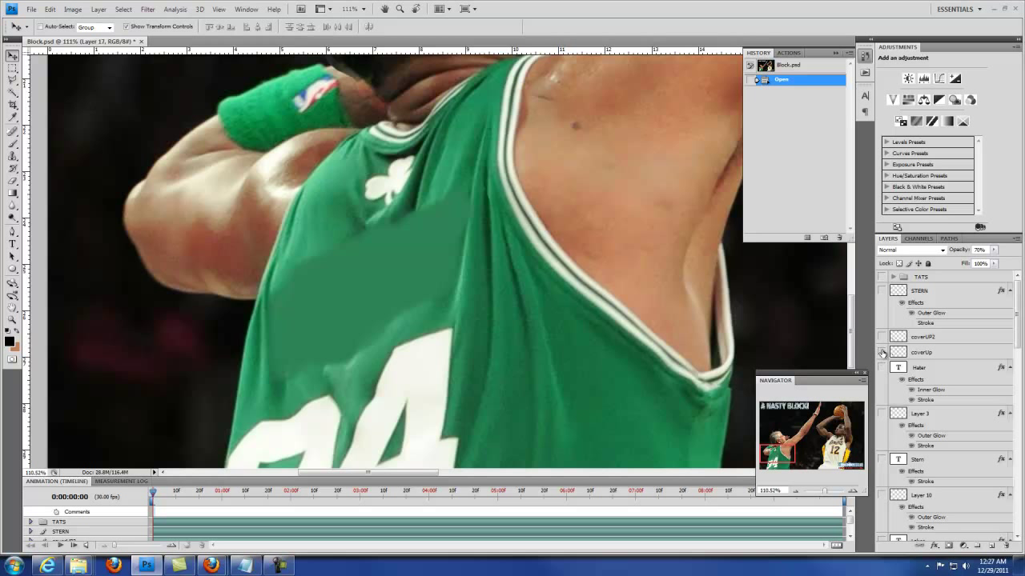
{"action": "left_click", "coordinate": [881, 352]}
{"action": "left_click", "coordinate": [881, 336]}
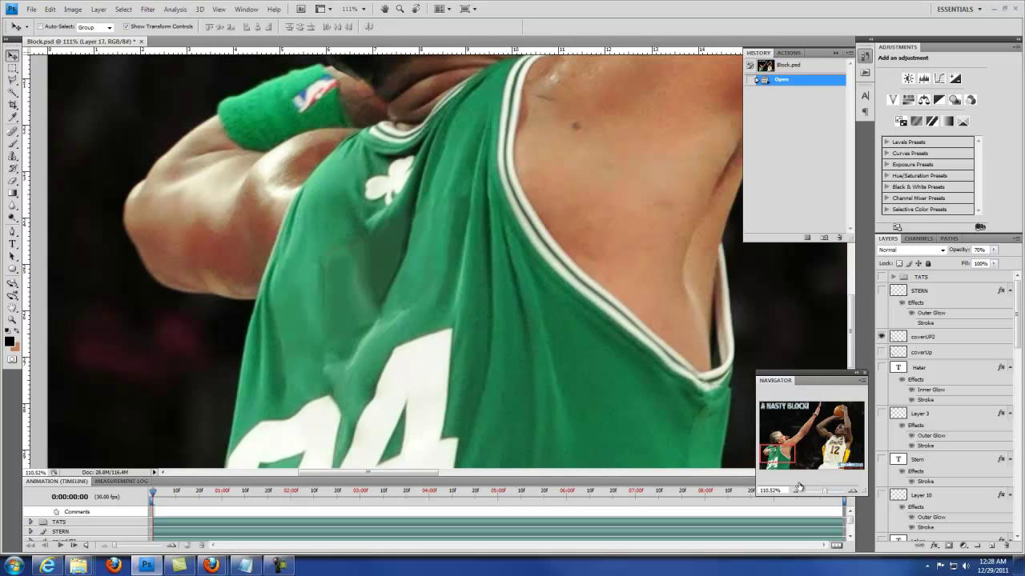
{"action": "left_click_drag", "start_coordinate": [824, 494], "coordinate": [823, 494]}
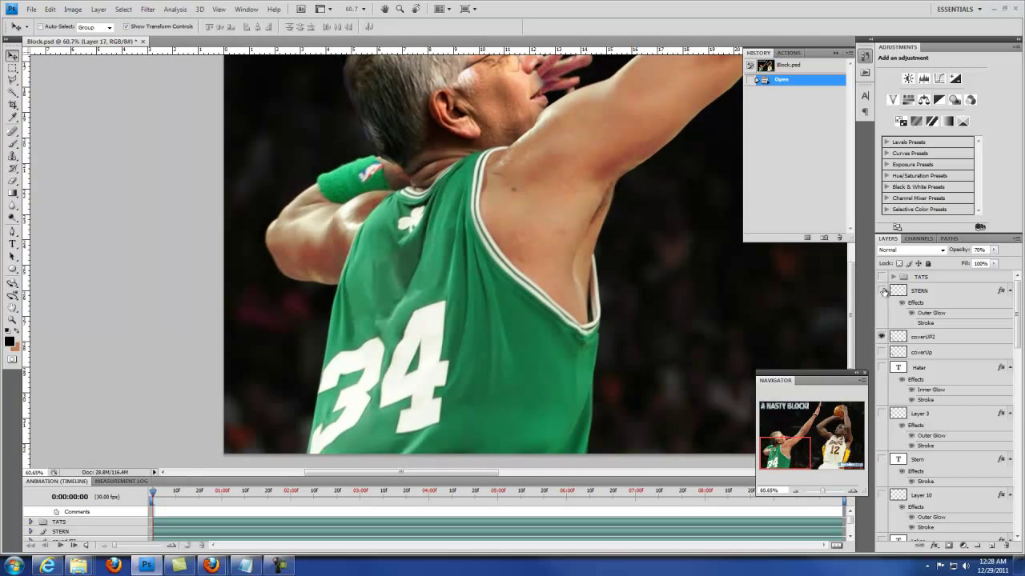
{"action": "left_click", "coordinate": [881, 292]}
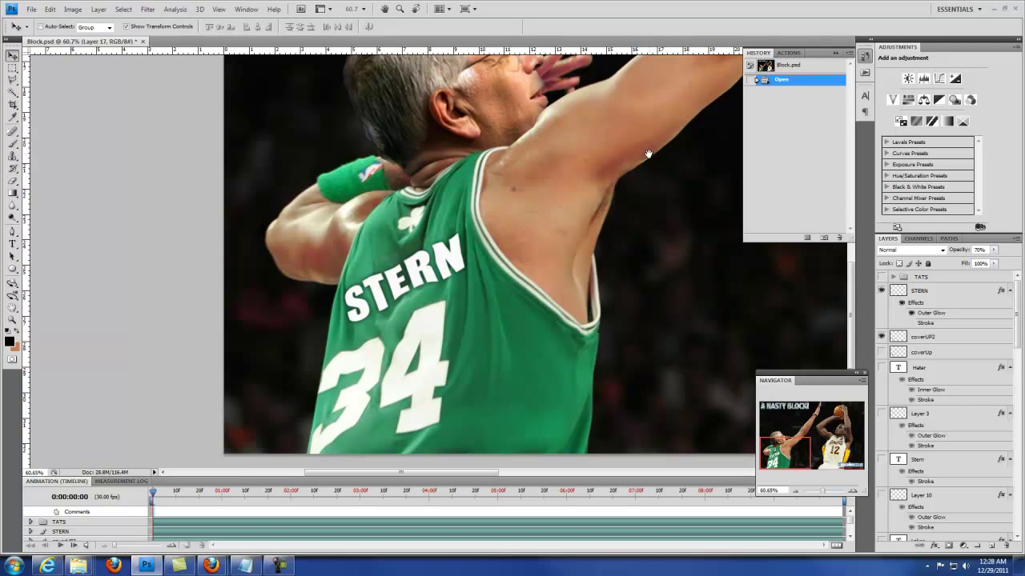
Step: Bring the whole composite into view and make the TATS group visible again
{"action": "left_click_drag", "start_coordinate": [648, 153], "coordinate": [488, 336]}
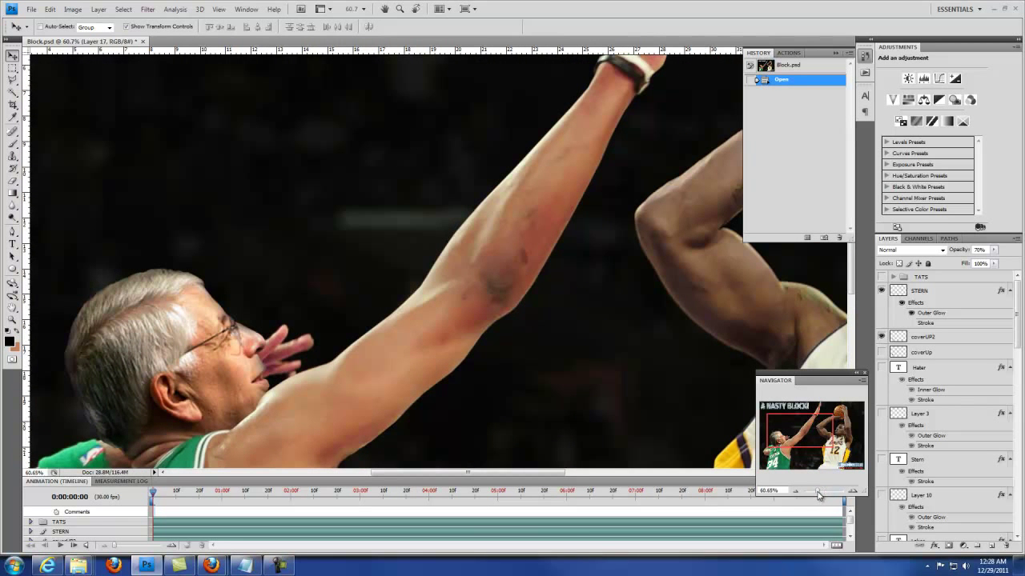
{"action": "left_click_drag", "start_coordinate": [818, 495], "coordinate": [820, 494]}
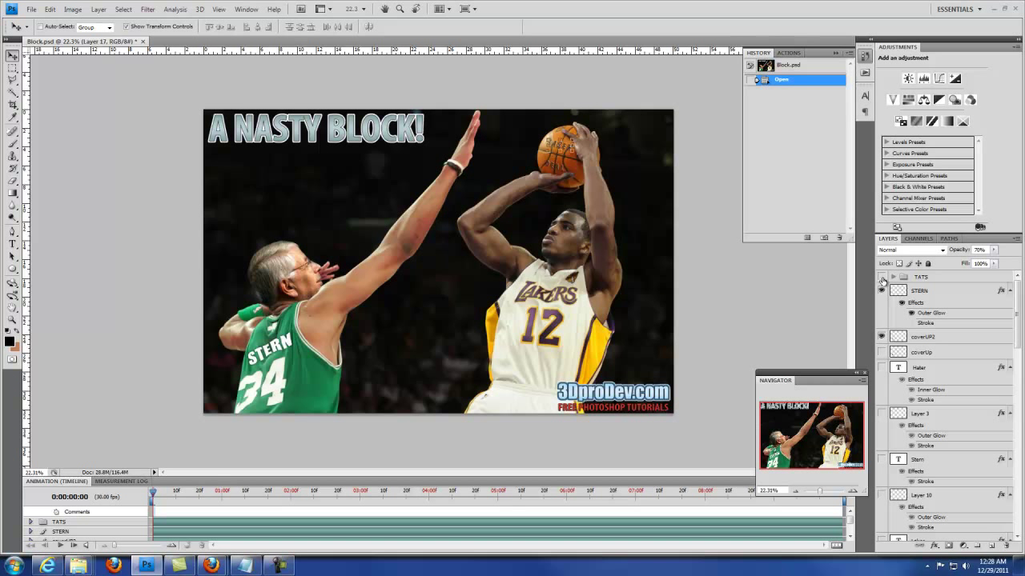
{"action": "left_click", "coordinate": [882, 277]}
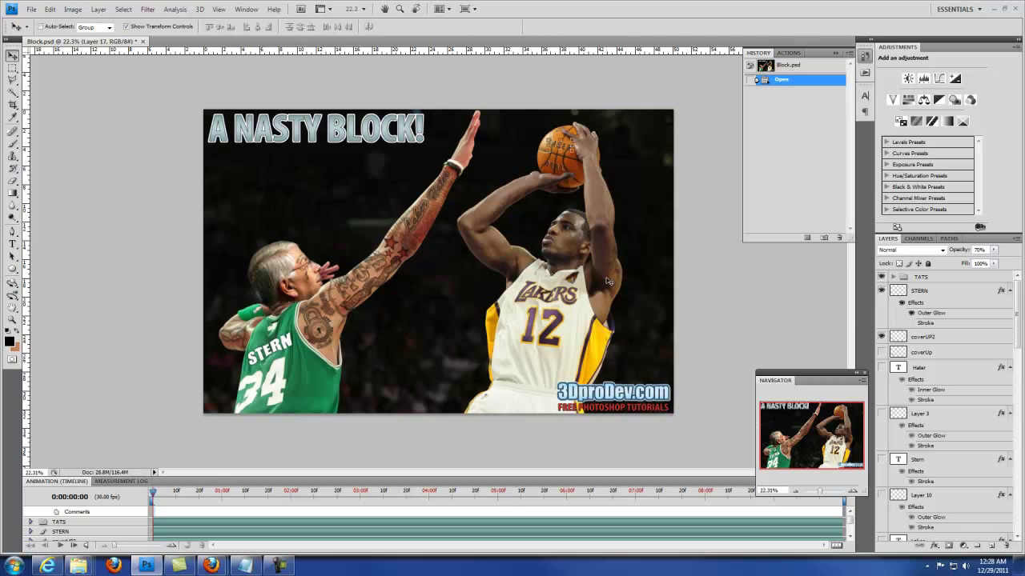
Step: Examine the tattoos up close along the defender's raised arm, shoulder, neck and face, and return to the full composite
{"action": "left_click", "coordinate": [823, 492]}
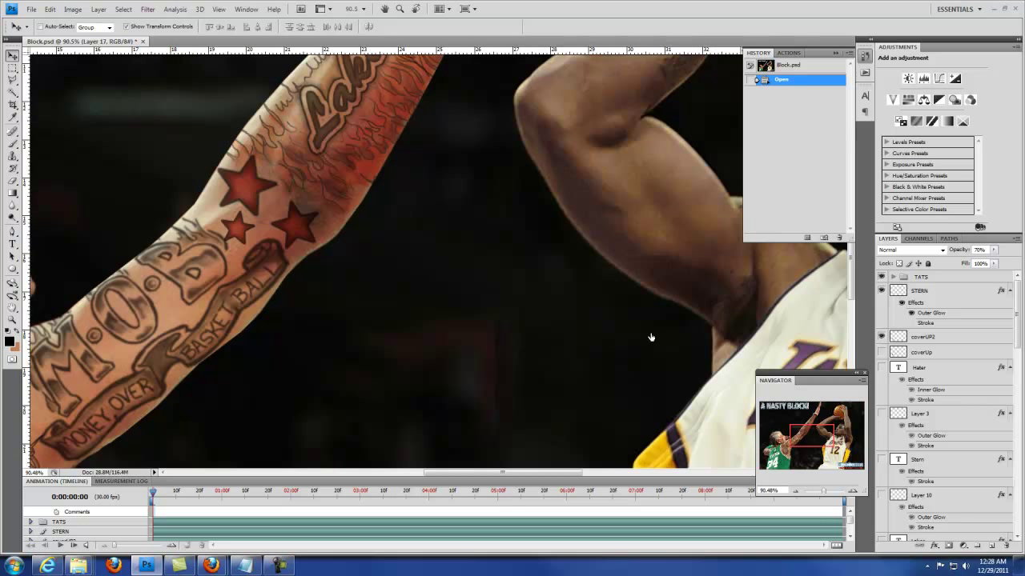
{"action": "left_click_drag", "start_coordinate": [548, 127], "coordinate": [474, 314]}
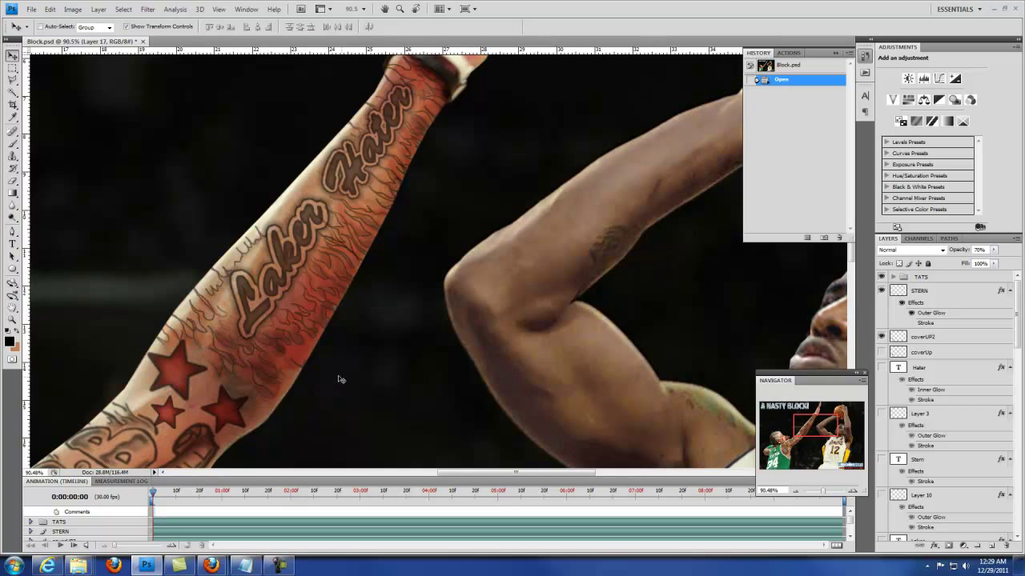
{"action": "left_click_drag", "start_coordinate": [320, 384], "coordinate": [444, 245]}
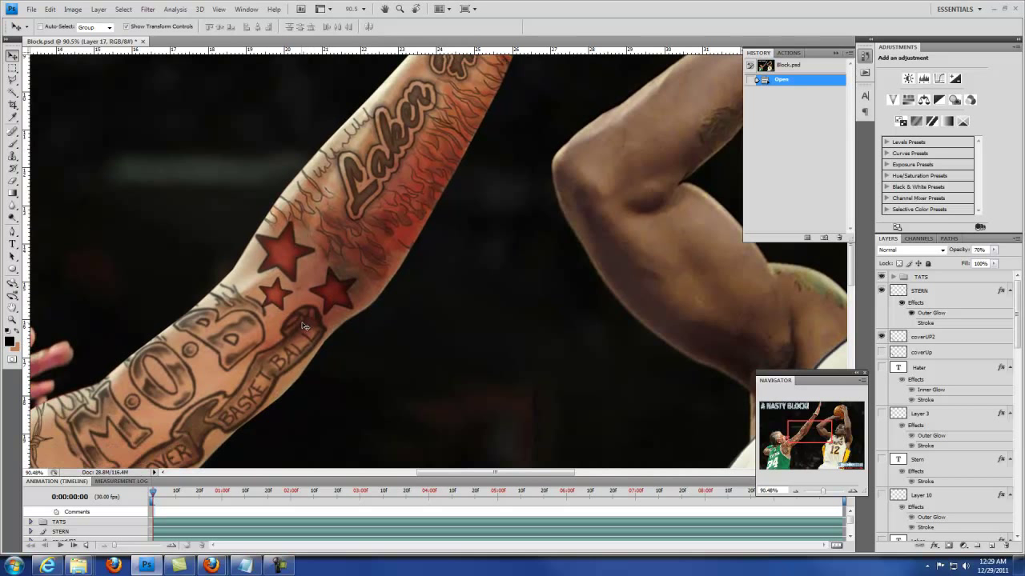
{"action": "left_click_drag", "start_coordinate": [306, 323], "coordinate": [385, 239]}
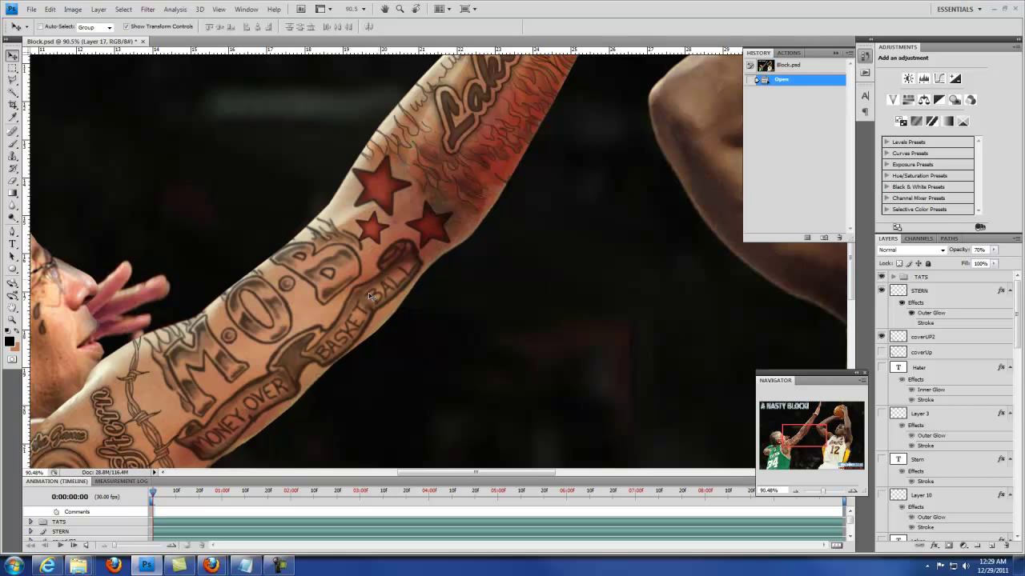
{"action": "left_click_drag", "start_coordinate": [231, 414], "coordinate": [343, 318]}
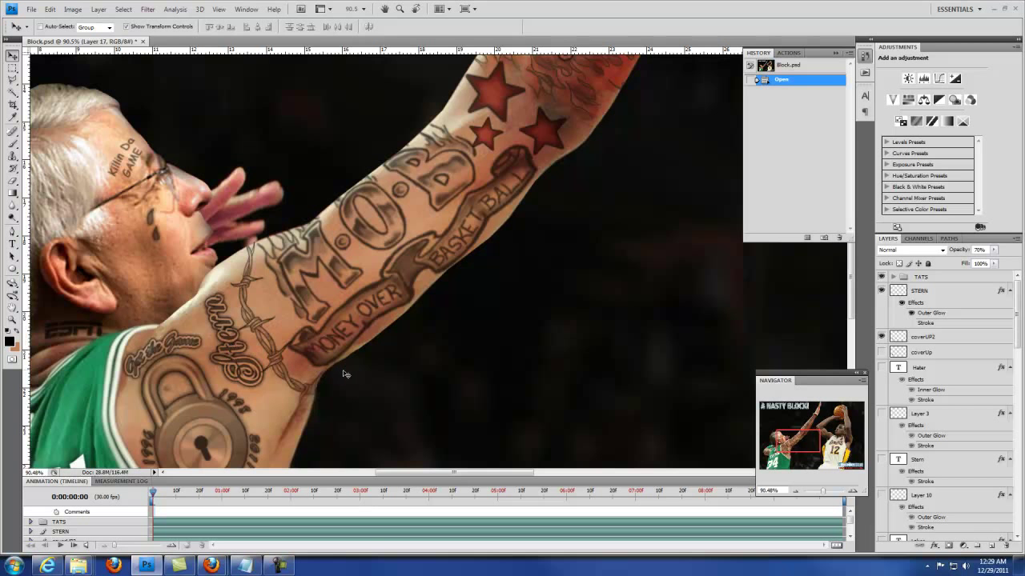
{"action": "left_click_drag", "start_coordinate": [349, 377], "coordinate": [385, 329]}
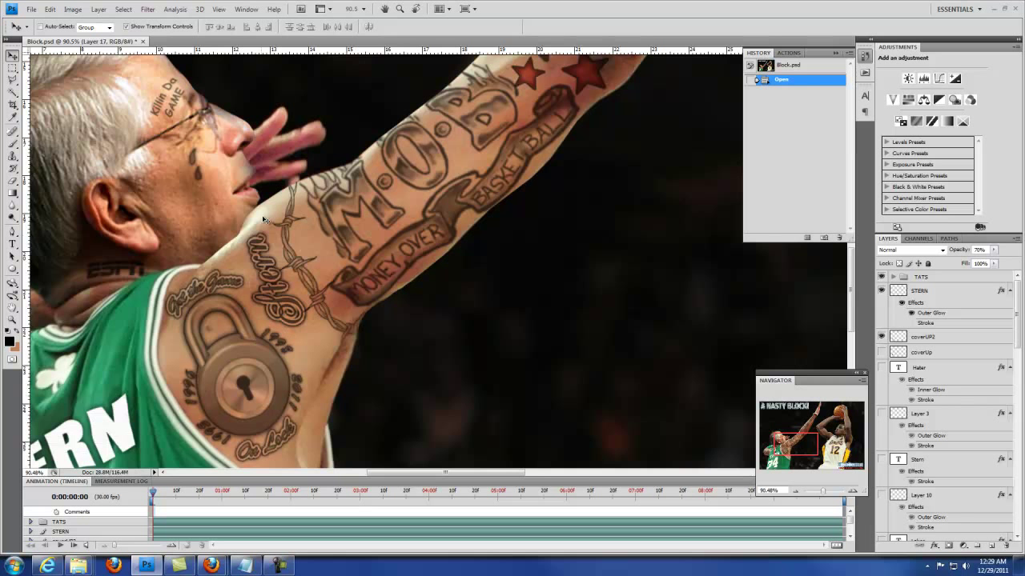
{"action": "left_click_drag", "start_coordinate": [300, 95], "coordinate": [333, 156]}
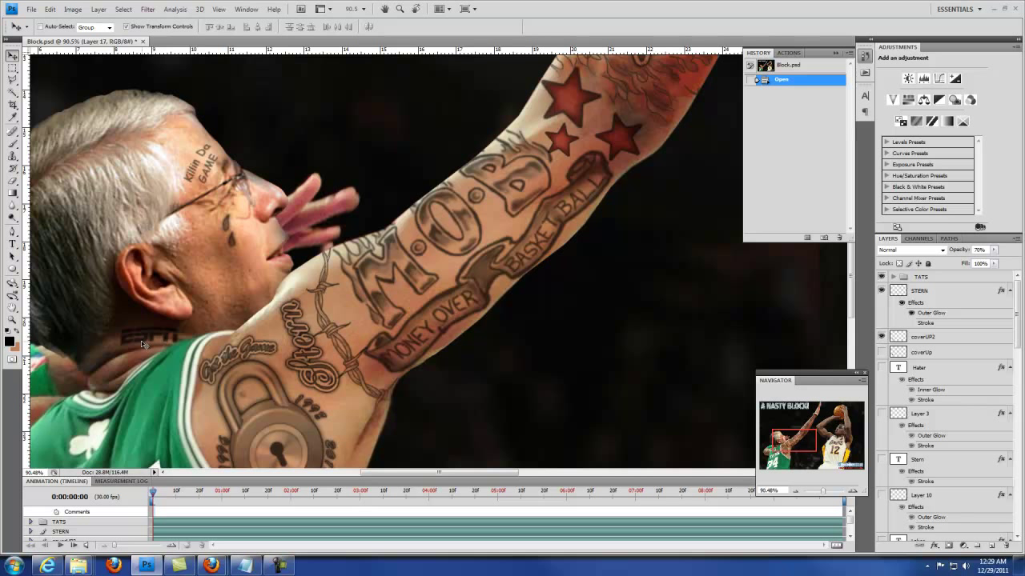
{"action": "left_click_drag", "start_coordinate": [308, 145], "coordinate": [381, 123]}
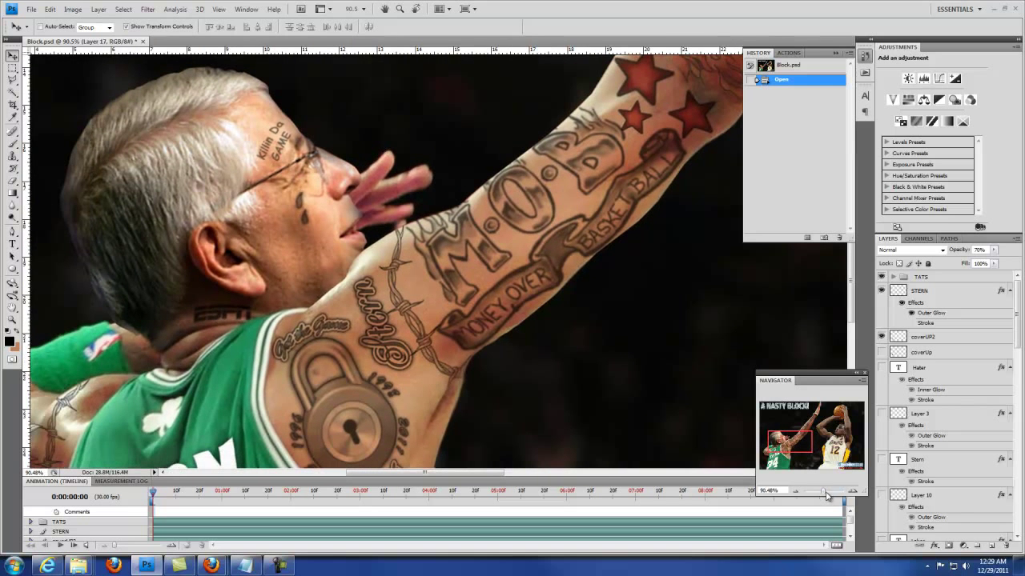
{"action": "left_click_drag", "start_coordinate": [825, 496], "coordinate": [815, 496]}
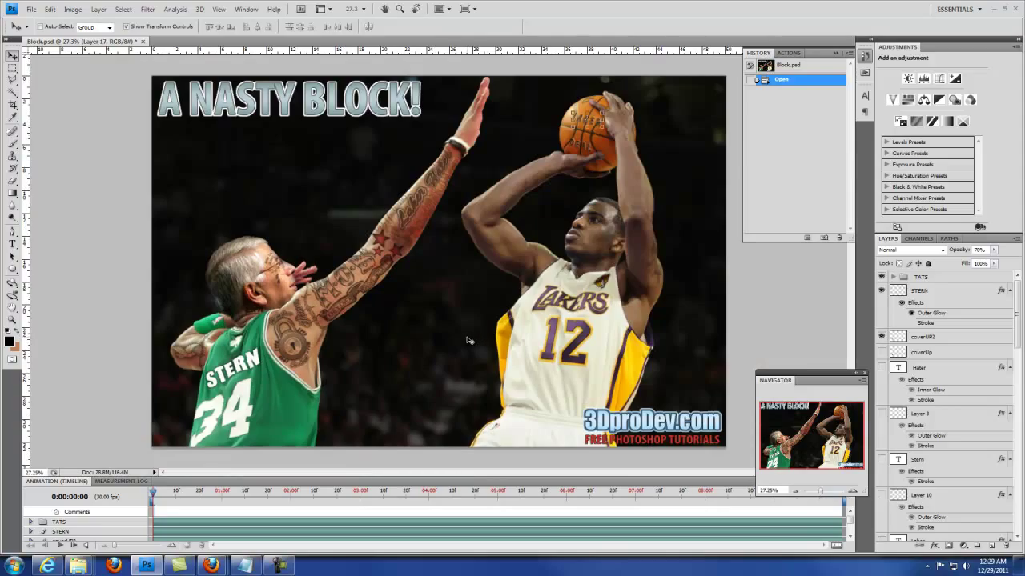